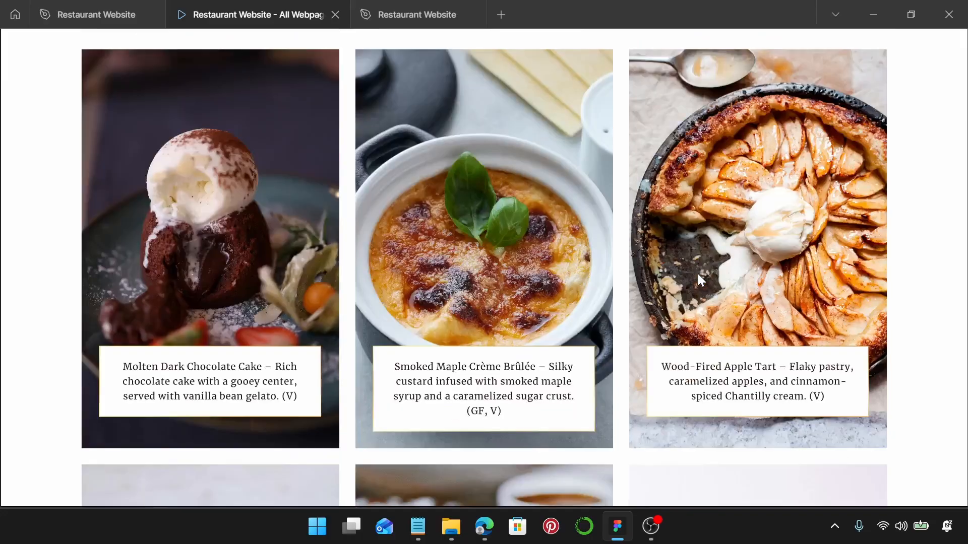
- Review the finished menu page prototype, the Menu wireframe and the food photos collected beside it in the design file
{"action": "scroll", "coordinate": [702, 282], "scroll_direction": "down", "scroll_amount": 12}
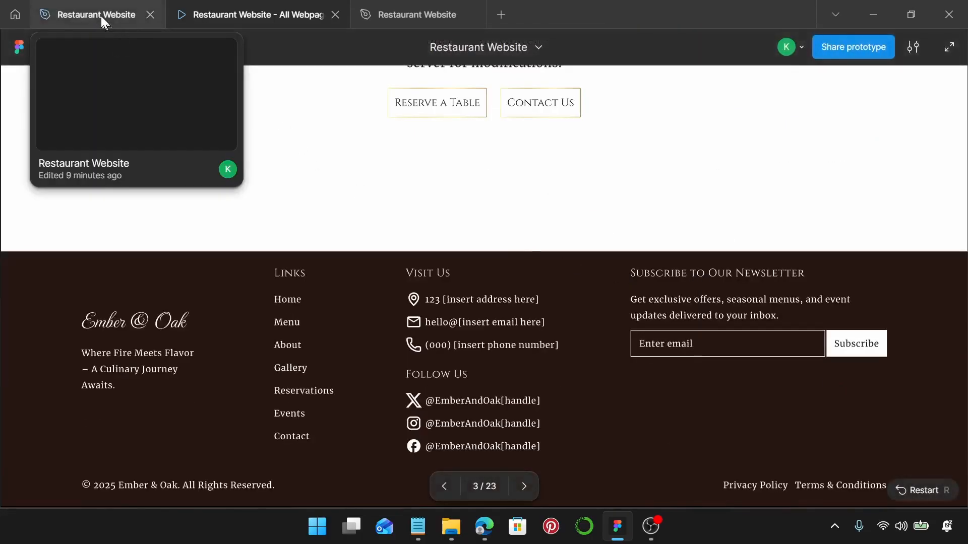
{"action": "left_click", "coordinate": [101, 16]}
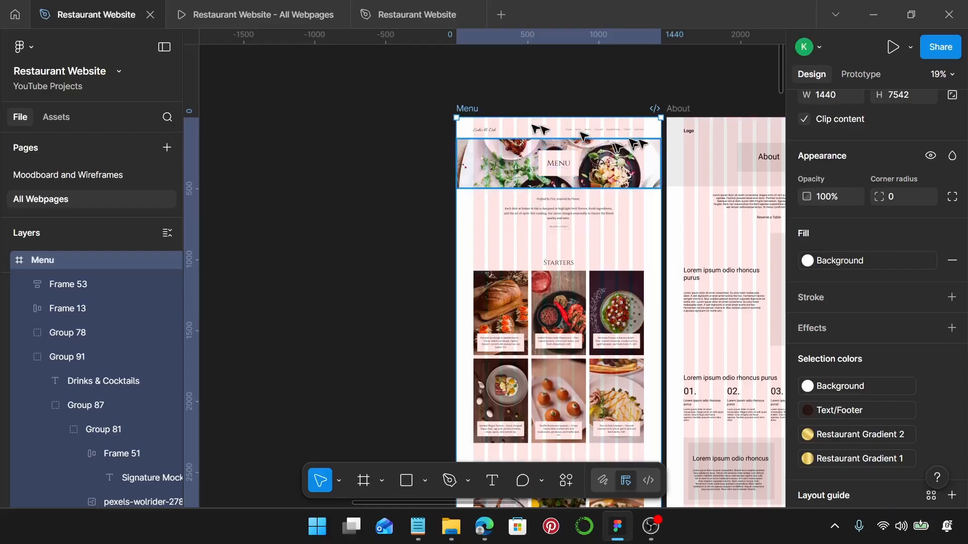
{"action": "scroll", "coordinate": [676, 211], "scroll_direction": "down", "scroll_amount": 10}
{"action": "scroll", "coordinate": [675, 222], "scroll_direction": "down", "scroll_amount": 8}
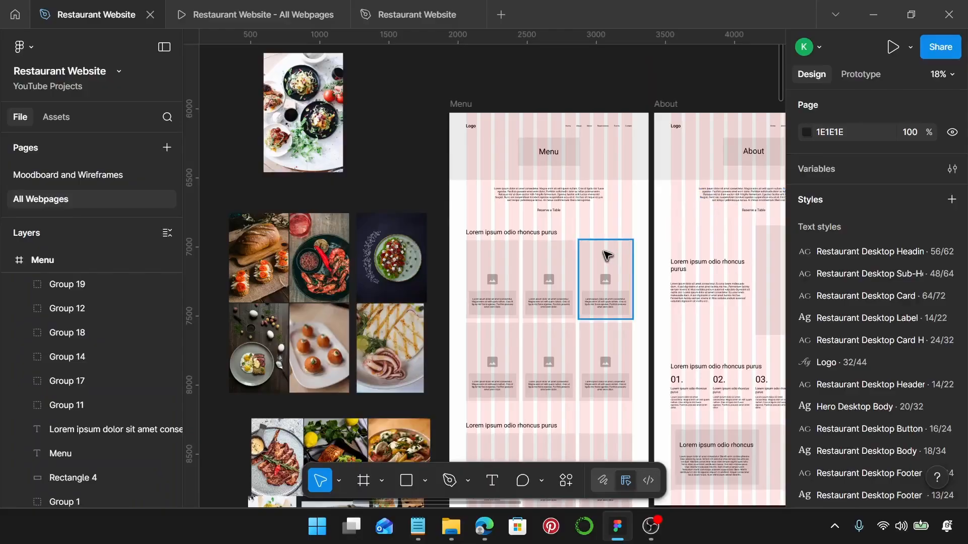
{"action": "scroll", "coordinate": [521, 250], "scroll_direction": "down", "scroll_amount": 5}
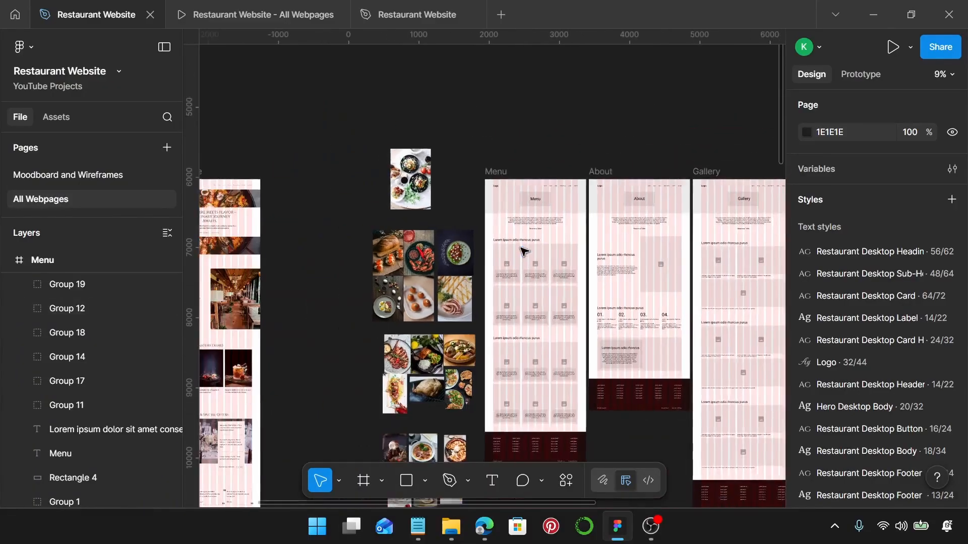
{"action": "scroll", "coordinate": [504, 303], "scroll_direction": "down", "scroll_amount": 2}
{"action": "scroll", "coordinate": [479, 383], "scroll_direction": "down", "scroll_amount": 2}
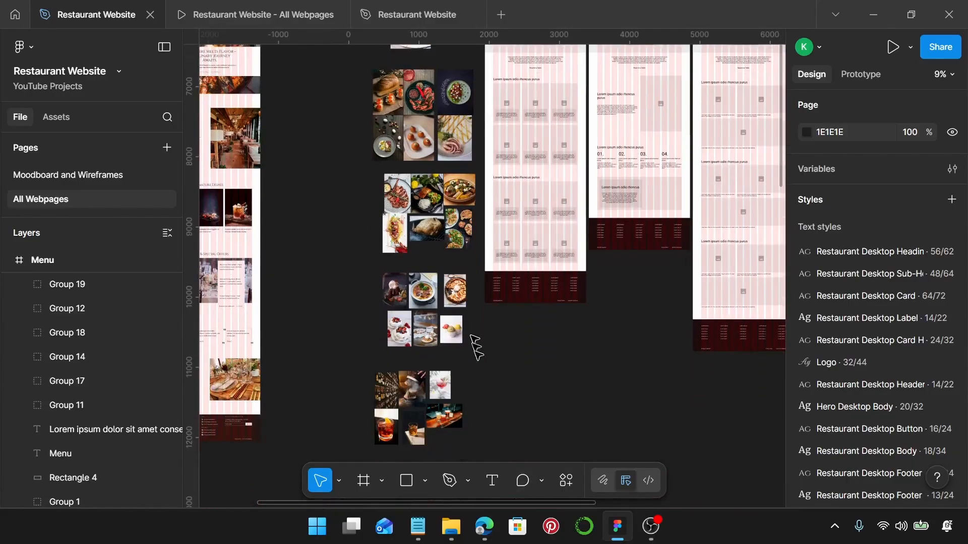
{"action": "scroll", "coordinate": [539, 281], "scroll_direction": "up", "scroll_amount": 5}
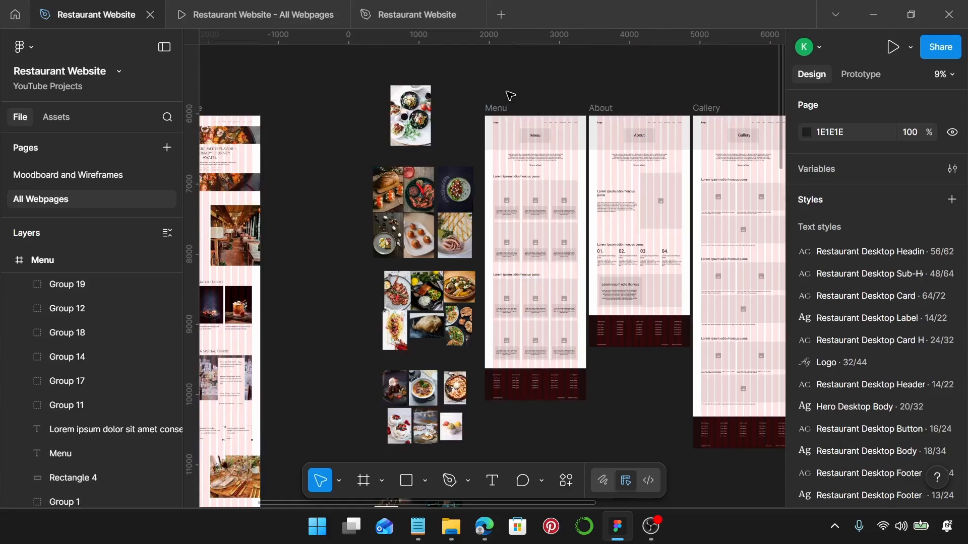
{"action": "scroll", "coordinate": [553, 121], "scroll_direction": "up", "scroll_amount": 3}
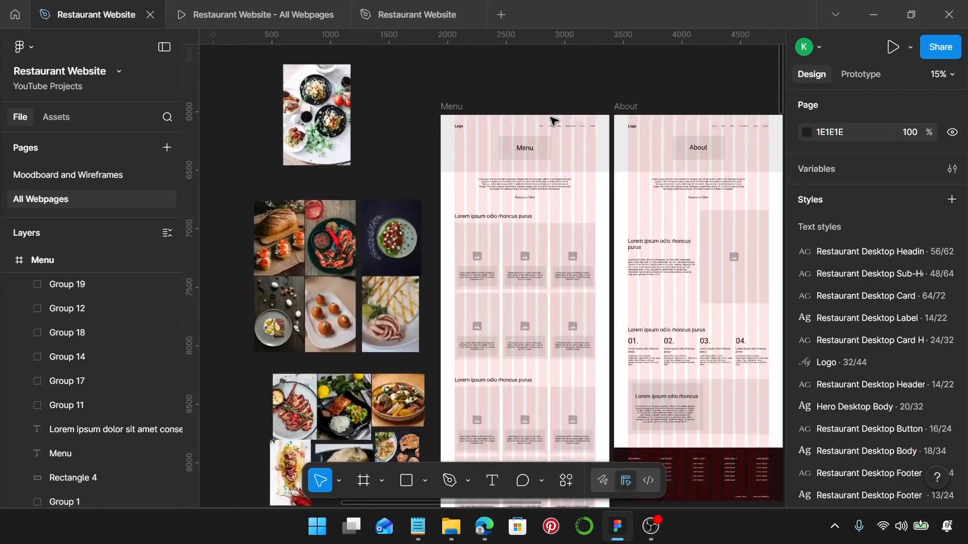
{"action": "scroll", "coordinate": [553, 121], "scroll_direction": "up", "scroll_amount": 3}
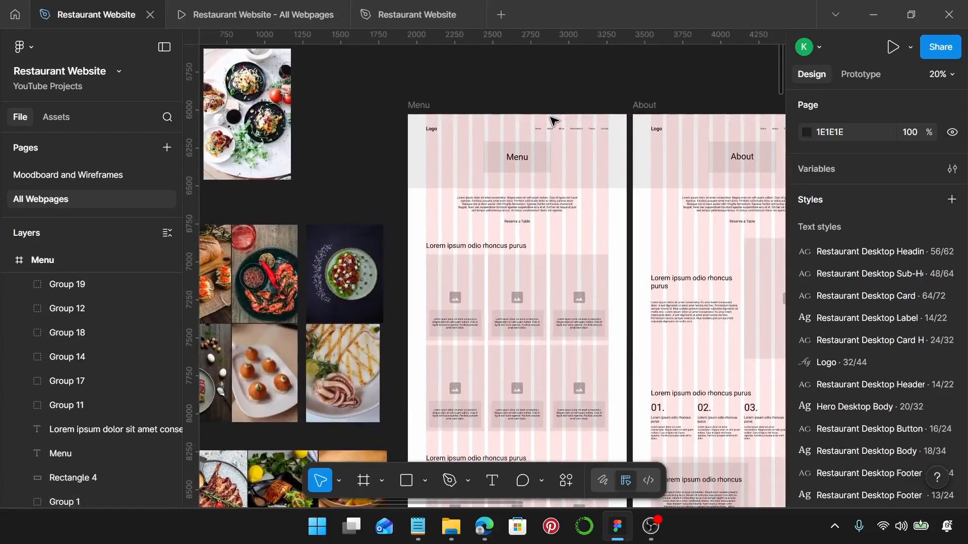
- Shrink the Menu frame's hero image placeholder from its upper edge to about 340 px high, starting at Y 147
{"action": "left_click", "coordinate": [414, 105]}
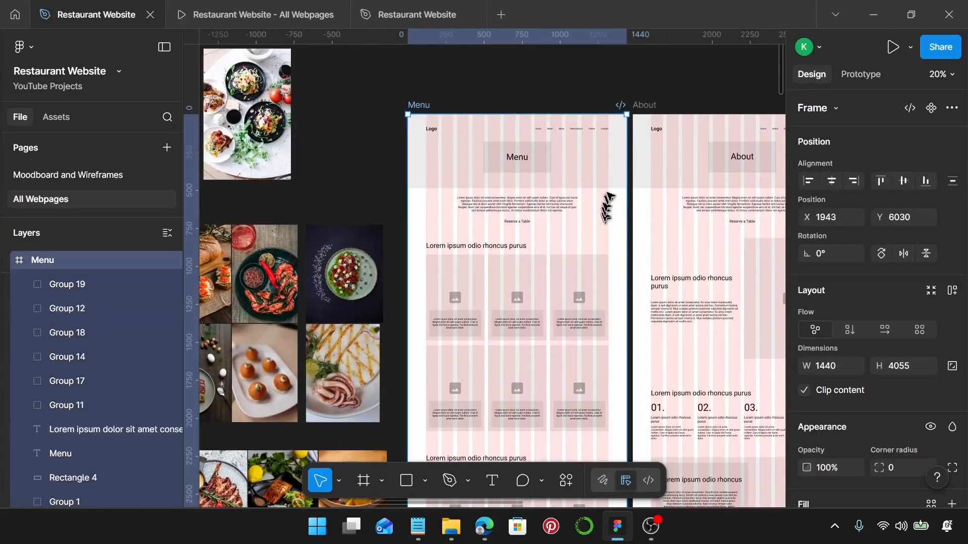
{"action": "scroll", "coordinate": [607, 204], "scroll_direction": "up", "scroll_amount": 2}
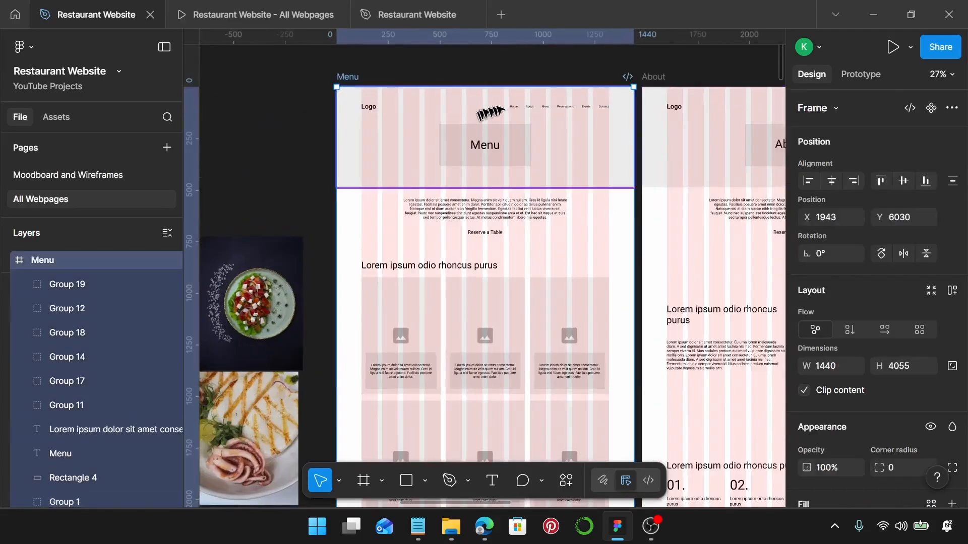
{"action": "left_click_drag", "start_coordinate": [466, 90], "coordinate": [470, 107]}
{"action": "key", "text": "ctrl+z"}
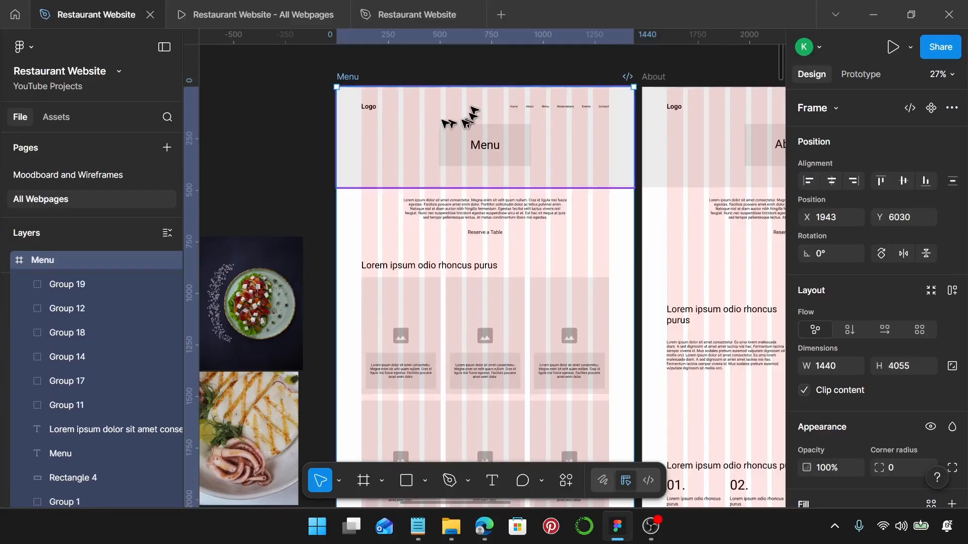
{"action": "left_click", "coordinate": [409, 119]}
{"action": "left_click_drag", "start_coordinate": [501, 89], "coordinate": [409, 112]}
- Delete the placeholder group with the logo and navigation links from the Menu frame
{"action": "scroll", "coordinate": [408, 112], "scroll_direction": "down", "scroll_amount": 3}
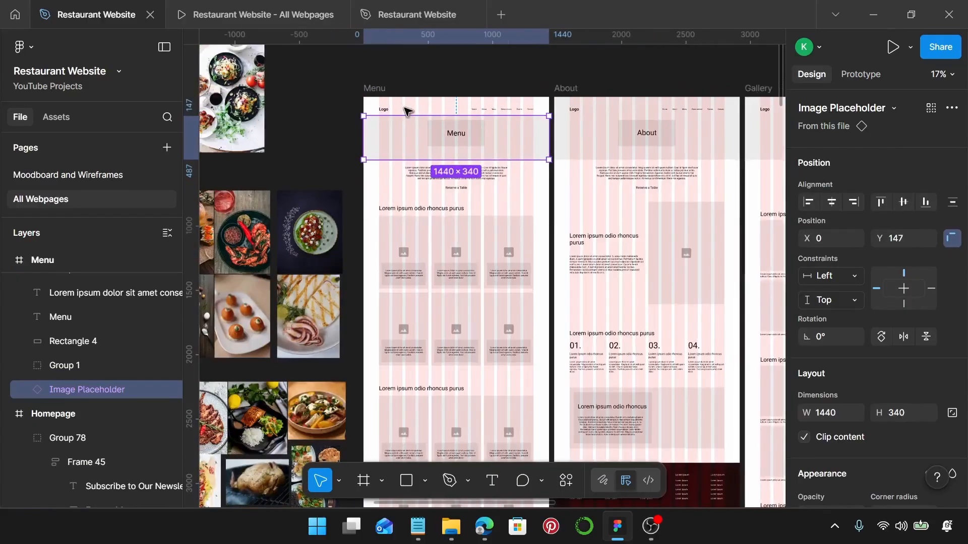
{"action": "left_click", "coordinate": [421, 106]}
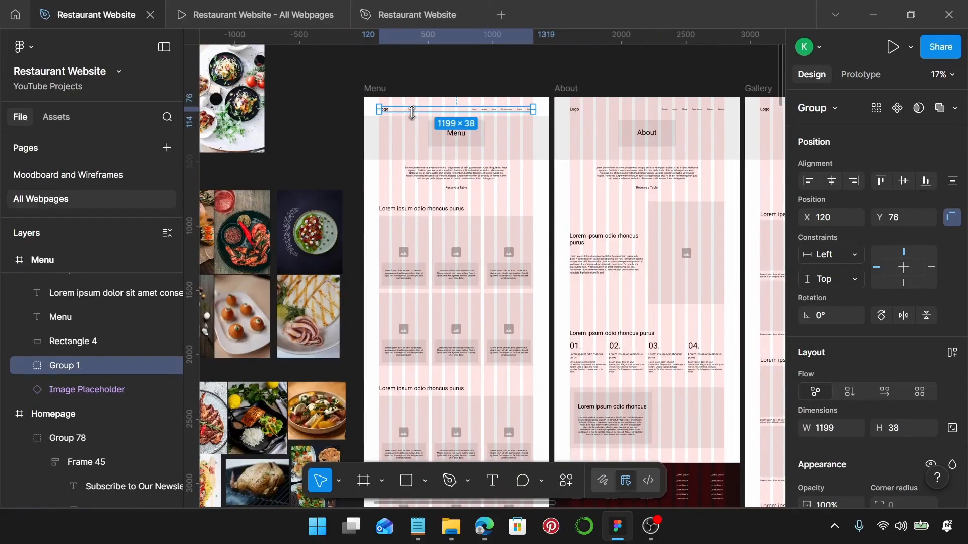
{"action": "key", "text": "Delete"}
- Copy the Homepage's Ember & Oak navigation bar into the Menu frame and check its spacing
{"action": "scroll", "coordinate": [411, 108], "scroll_direction": "down", "scroll_amount": 2}
{"action": "scroll", "coordinate": [414, 114], "scroll_direction": "left", "scroll_amount": 5}
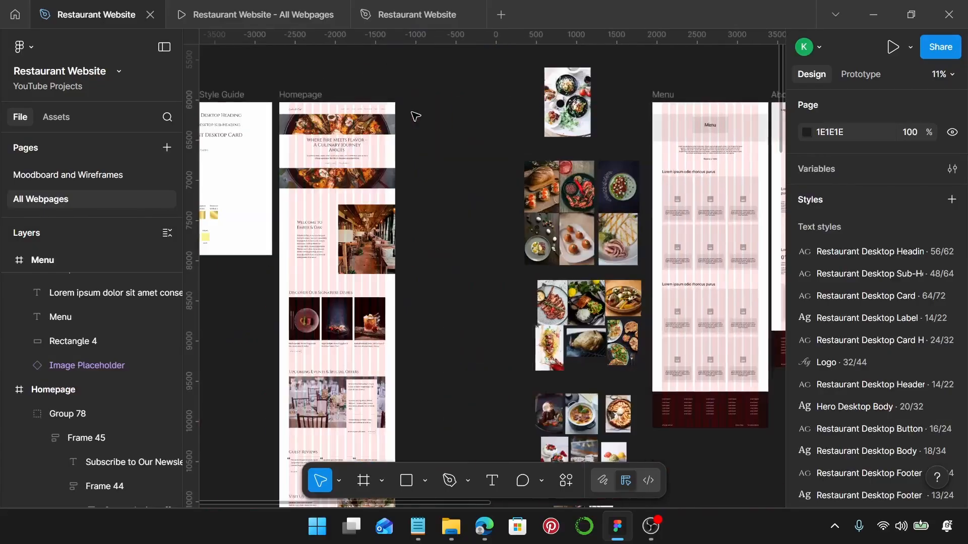
{"action": "scroll", "coordinate": [323, 136], "scroll_direction": "up", "scroll_amount": 3}
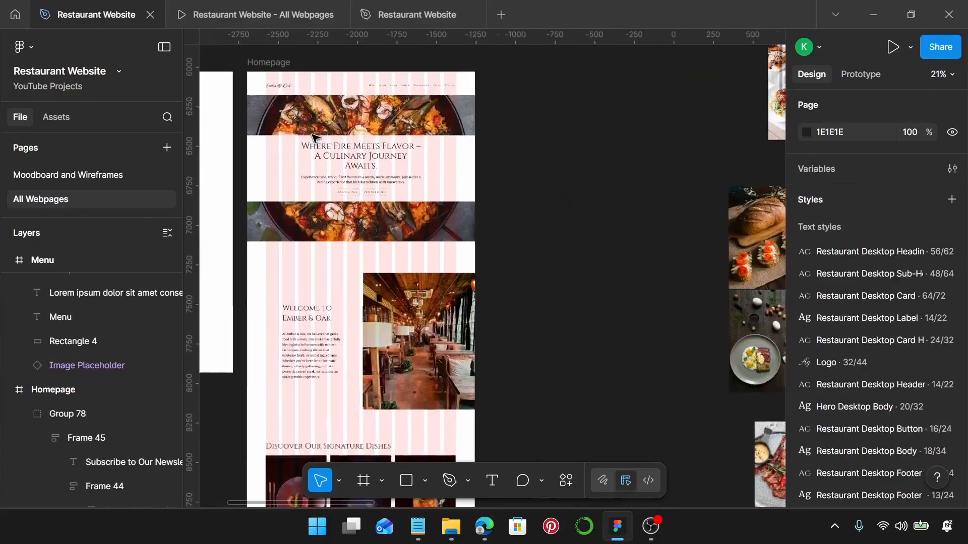
{"action": "left_click", "coordinate": [283, 87]}
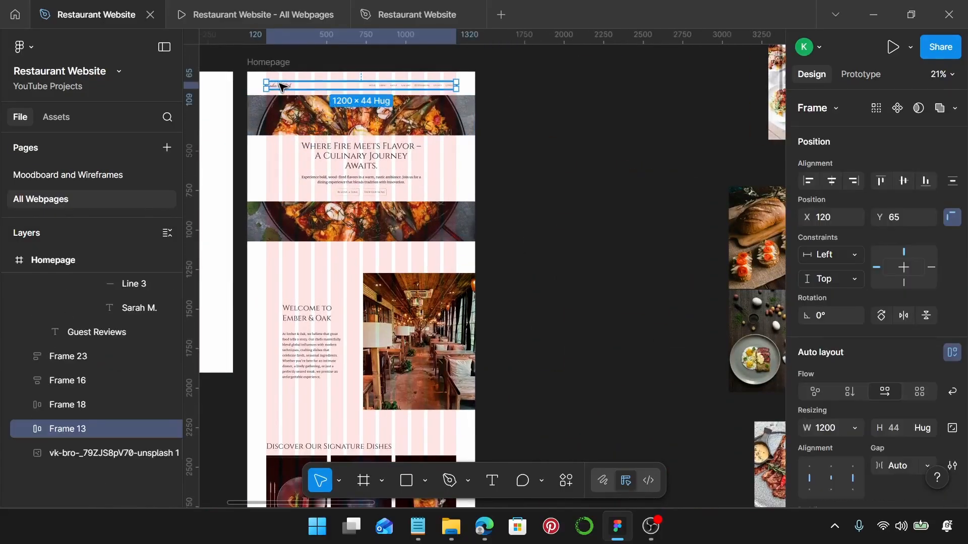
{"action": "scroll", "coordinate": [278, 86], "scroll_direction": "down", "scroll_amount": 2}
{"action": "scroll", "coordinate": [280, 87], "scroll_direction": "right", "scroll_amount": 5}
{"action": "scroll", "coordinate": [412, 89], "scroll_direction": "up", "scroll_amount": 4}
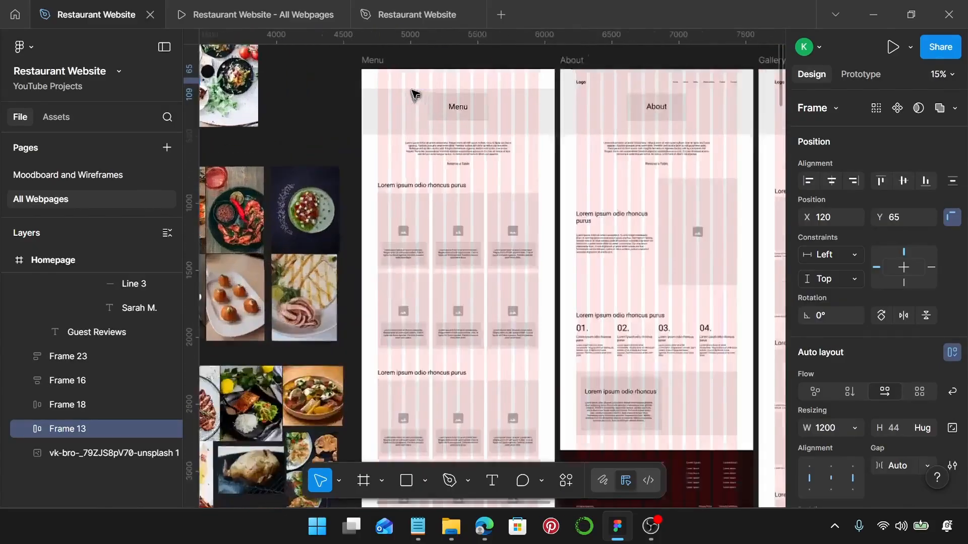
{"action": "left_click", "coordinate": [362, 52]}
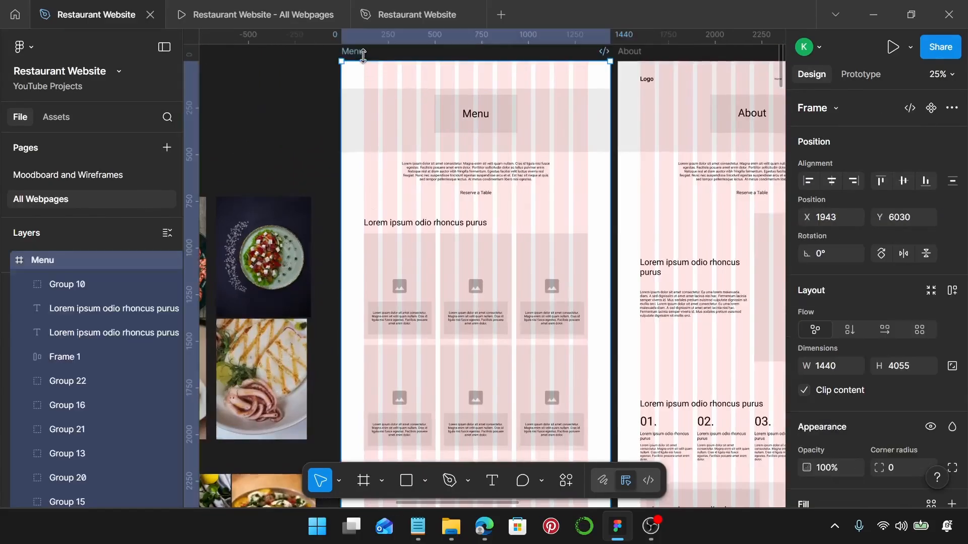
{"action": "key", "text": "ctrl+v"}
{"action": "scroll", "coordinate": [363, 57], "scroll_direction": "up", "scroll_amount": 4}
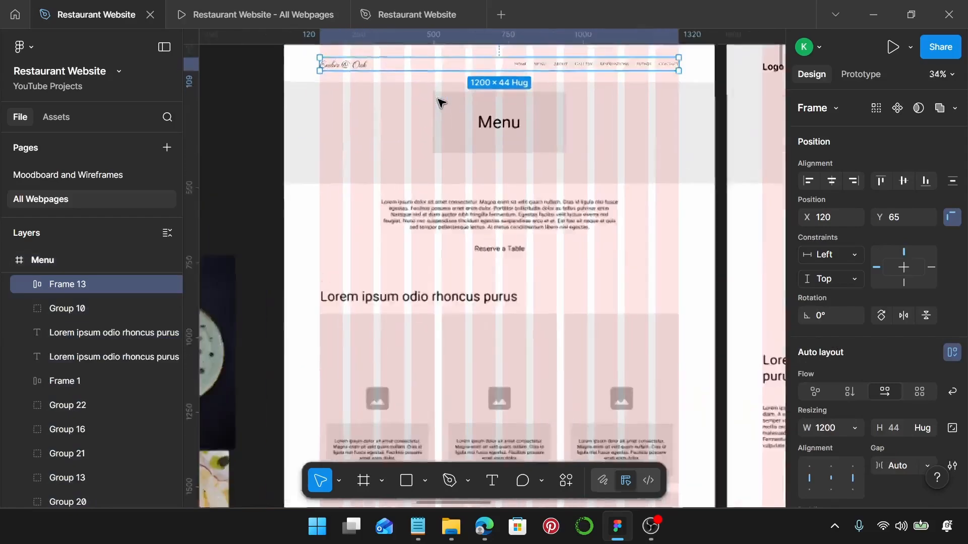
{"action": "scroll", "coordinate": [615, 76], "scroll_direction": "up", "scroll_amount": 1}
{"action": "scroll", "coordinate": [568, 86], "scroll_direction": "up", "scroll_amount": 1}
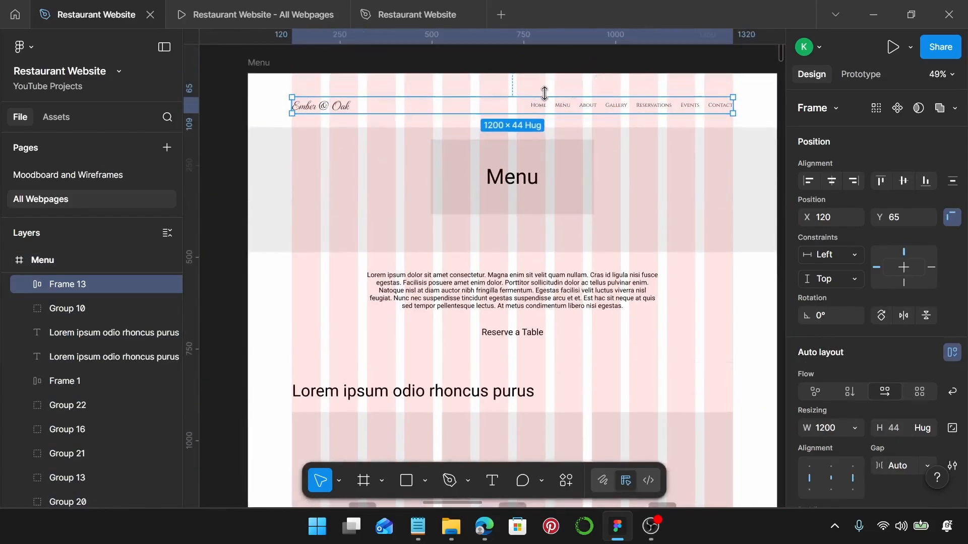
{"action": "key", "text": "alt"}
{"action": "scroll", "coordinate": [534, 141], "scroll_direction": "down", "scroll_amount": 1}
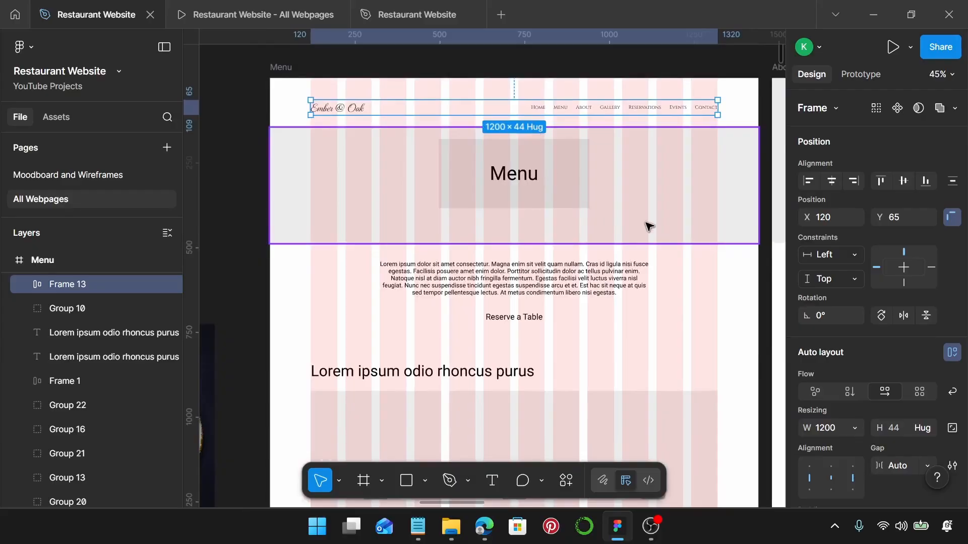
- Rotate the tall photo of plated dishes to -90° and set its height to 1440 with the proportions locked
{"action": "scroll", "coordinate": [678, 203], "scroll_direction": "down", "scroll_amount": 3}
{"action": "scroll", "coordinate": [679, 203], "scroll_direction": "left", "scroll_amount": 5}
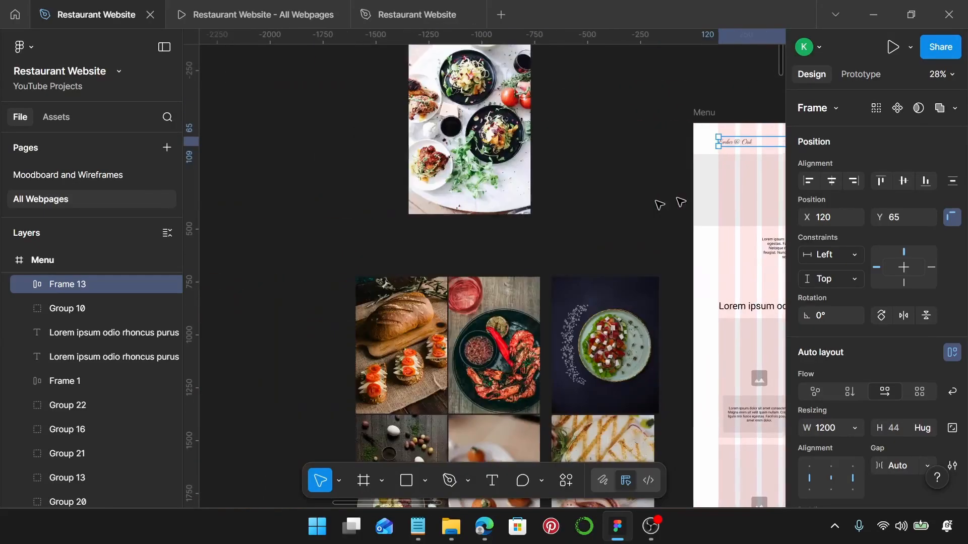
{"action": "left_click", "coordinate": [526, 186]}
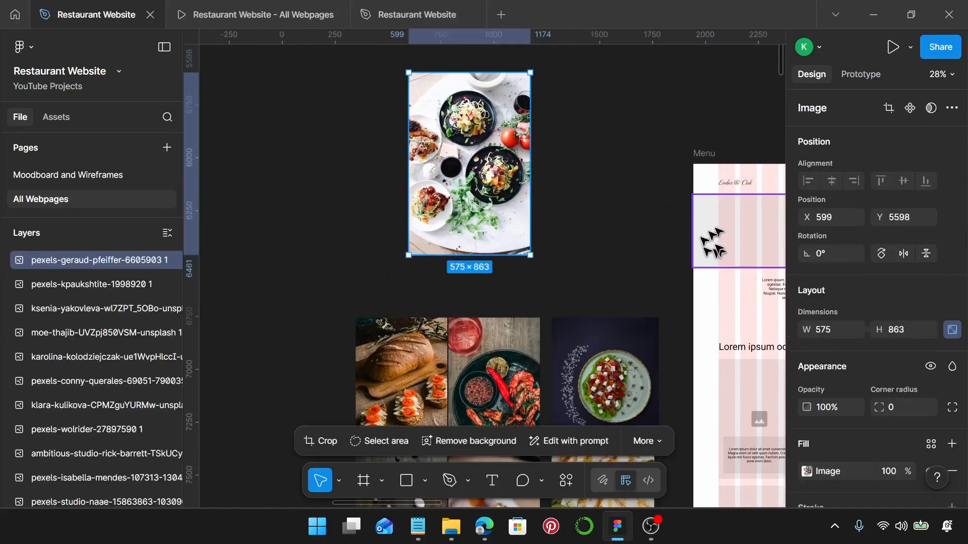
{"action": "scroll", "coordinate": [549, 132], "scroll_direction": "up", "scroll_amount": 1}
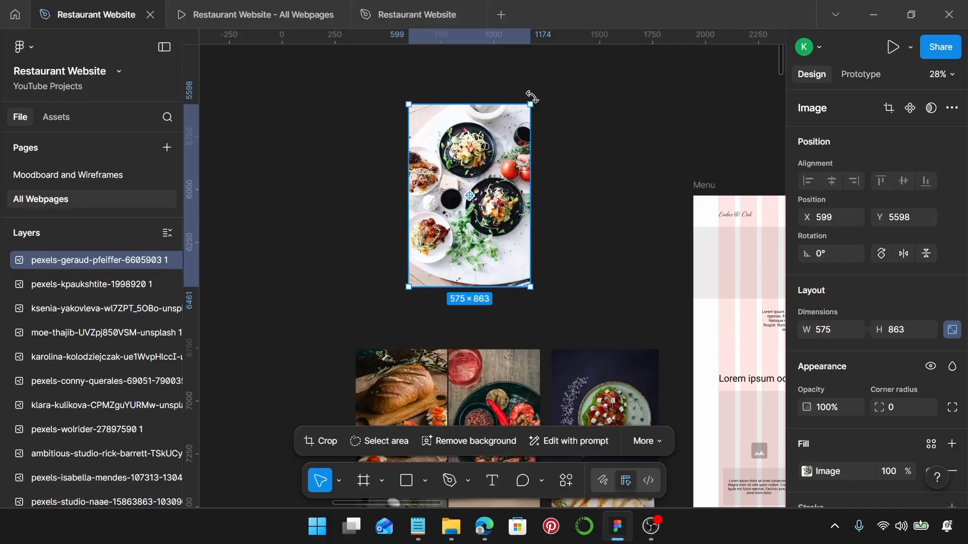
{"action": "left_click_drag", "start_coordinate": [541, 103], "coordinate": [566, 251]}
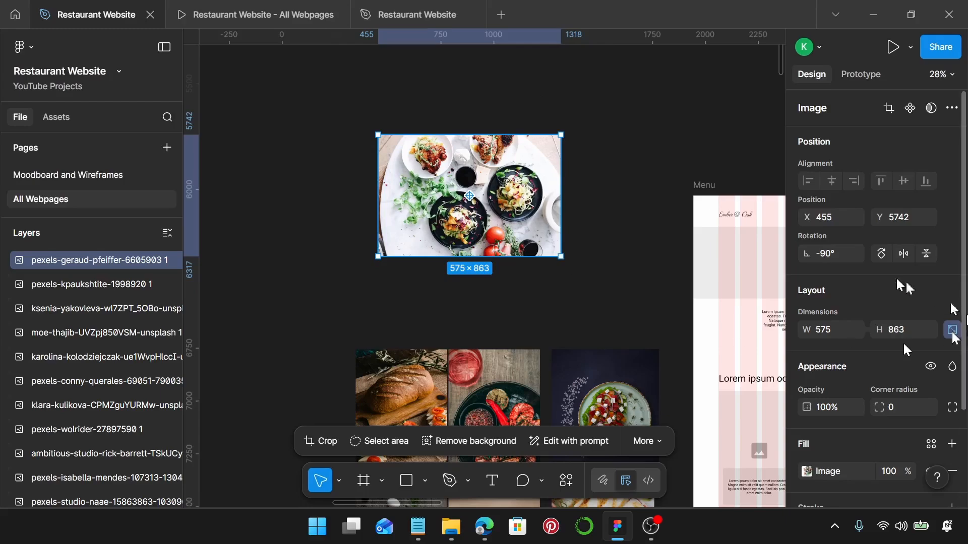
{"action": "scroll", "coordinate": [509, 215], "scroll_direction": "up", "scroll_amount": 2}
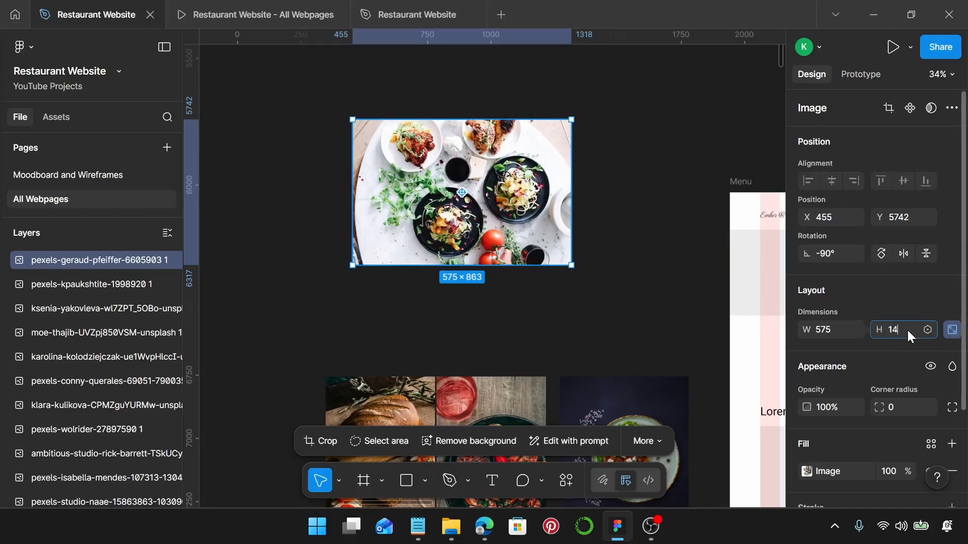
{"action": "key", "text": "Return"}
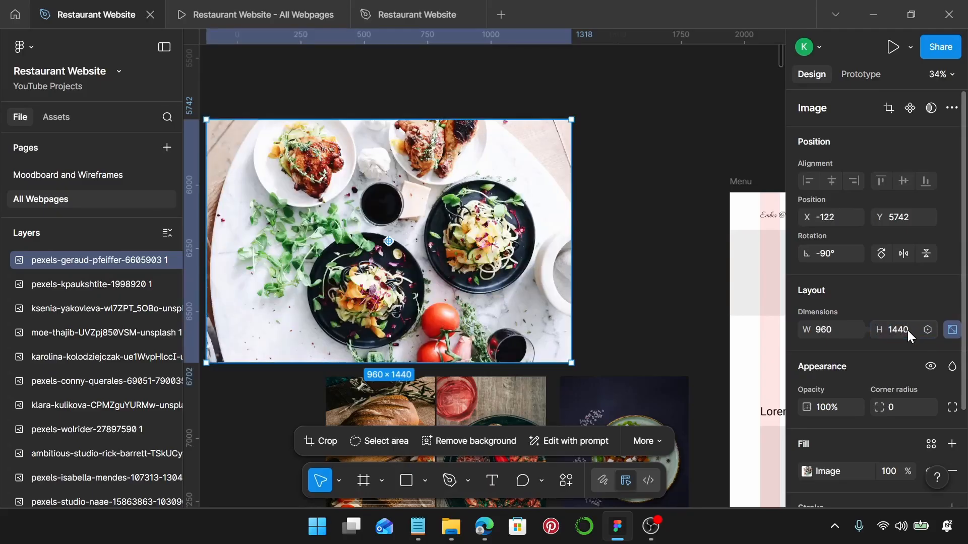
- Crop the rotated photo to a 350 × 1440 strip and shift the picture upward within the crop
{"action": "left_click_drag", "start_coordinate": [418, 234], "coordinate": [501, 202]}
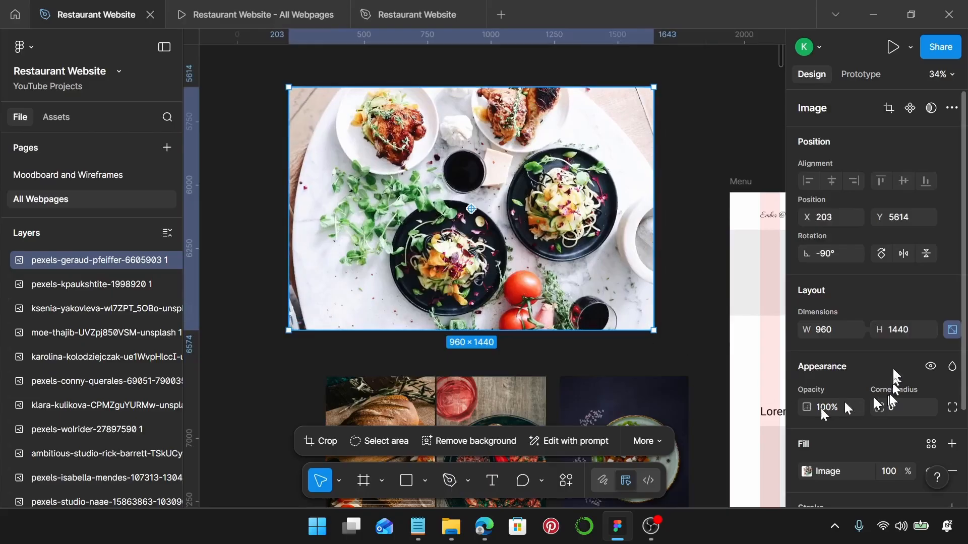
{"action": "double_click", "coordinate": [476, 193]}
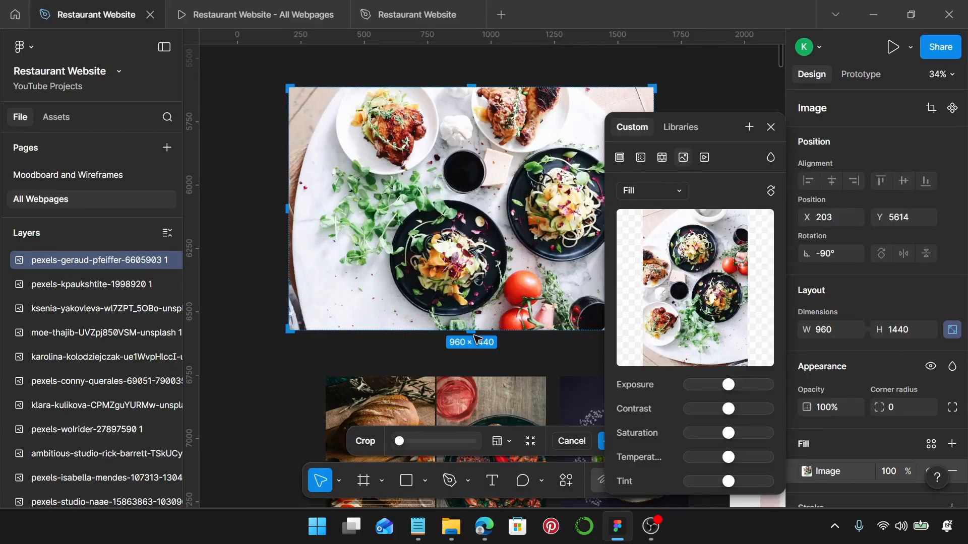
{"action": "left_click_drag", "start_coordinate": [472, 334], "coordinate": [447, 147]}
{"action": "scroll", "coordinate": [482, 185], "scroll_direction": "up", "scroll_amount": 6}
{"action": "scroll", "coordinate": [447, 147], "scroll_direction": "down", "scroll_amount": 10}
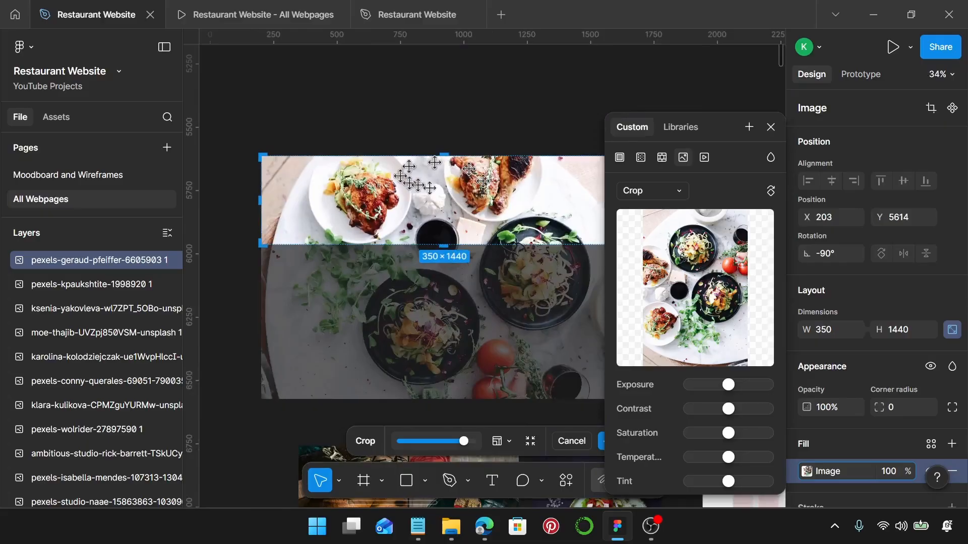
{"action": "left_click_drag", "start_coordinate": [487, 222], "coordinate": [488, 182]}
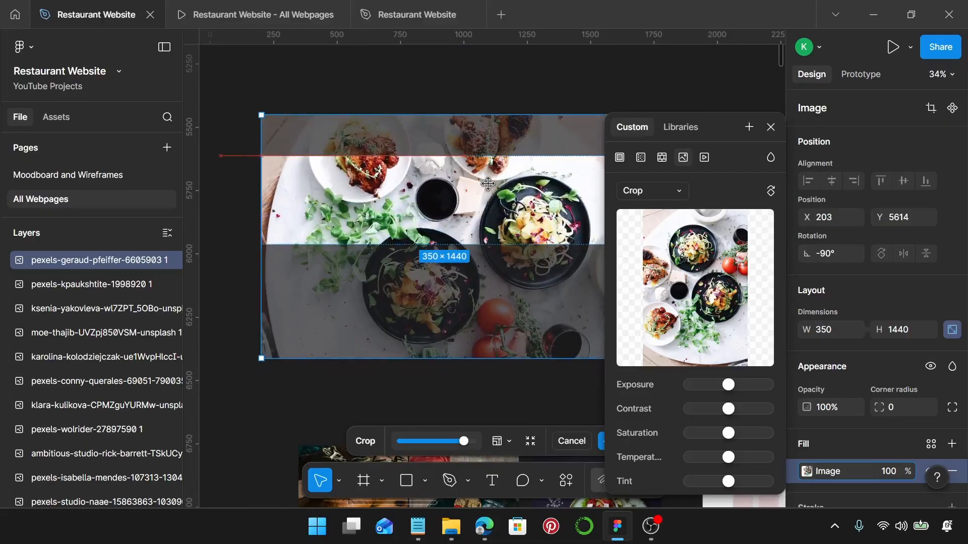
{"action": "left_click_drag", "start_coordinate": [492, 222], "coordinate": [489, 187]}
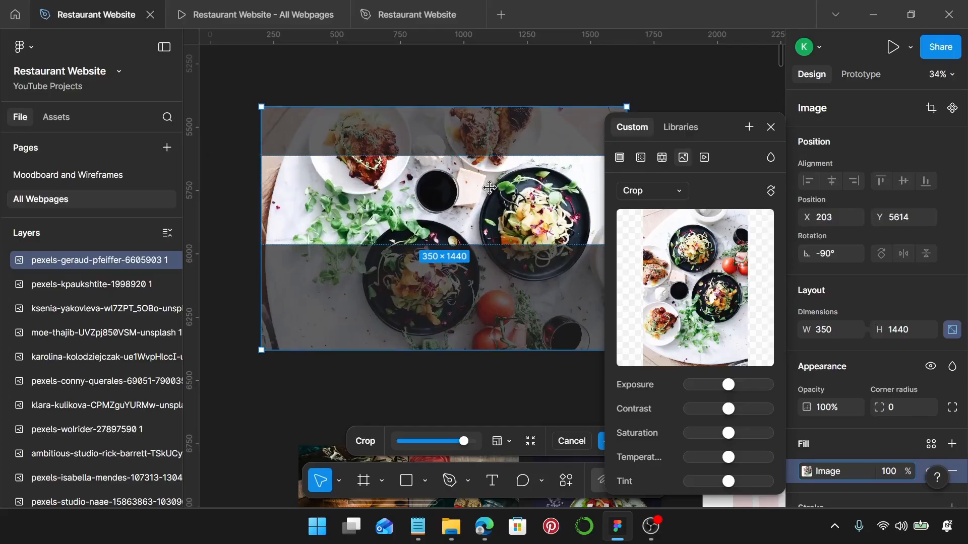
{"action": "key", "text": "Return"}
{"action": "left_click", "coordinate": [492, 346]}
- Finish the crop, cut the cropped dish photo and paste it in place of the Menu frame's hero image placeholder
{"action": "scroll", "coordinate": [474, 322], "scroll_direction": "down", "scroll_amount": 3}
{"action": "scroll", "coordinate": [468, 313], "scroll_direction": "down", "scroll_amount": 1}
{"action": "left_click", "coordinate": [460, 234]}
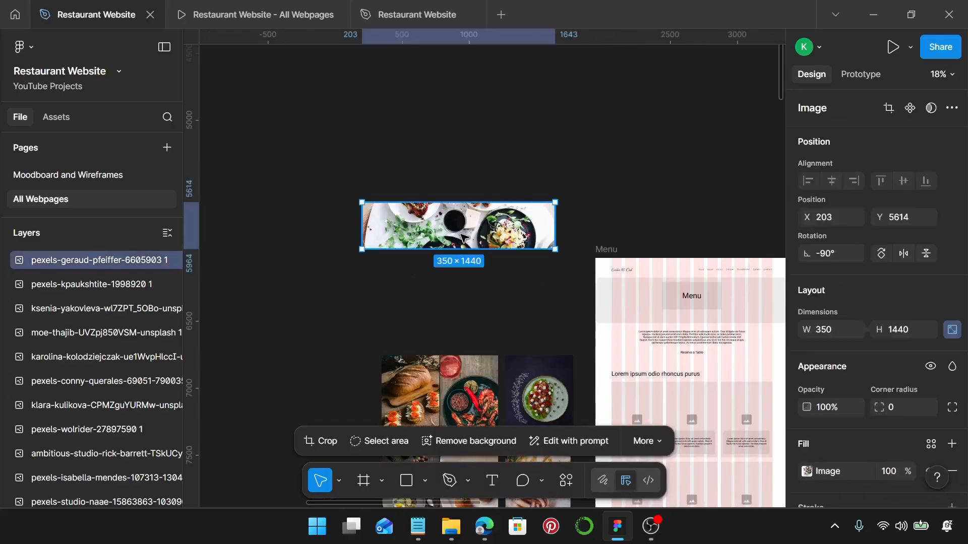
{"action": "key", "text": "Delete"}
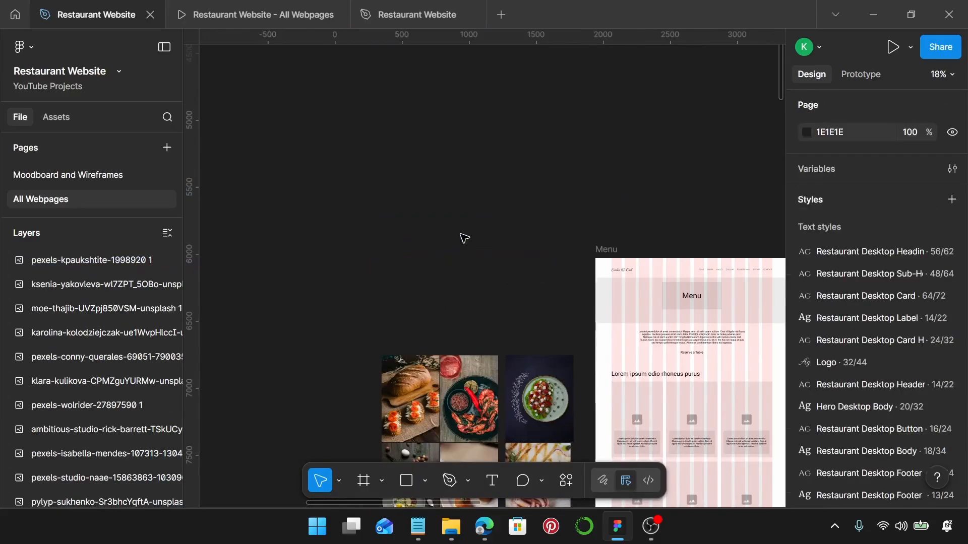
{"action": "scroll", "coordinate": [462, 236], "scroll_direction": "down", "scroll_amount": 5}
{"action": "scroll", "coordinate": [524, 168], "scroll_direction": "right", "scroll_amount": 5}
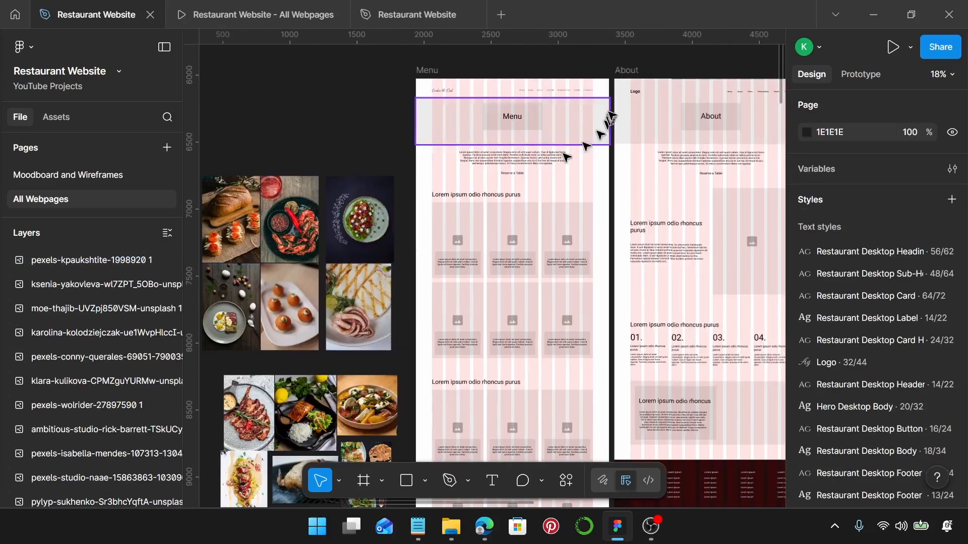
{"action": "scroll", "coordinate": [592, 126], "scroll_direction": "up", "scroll_amount": 4}
{"action": "scroll", "coordinate": [525, 157], "scroll_direction": "left", "scroll_amount": 3}
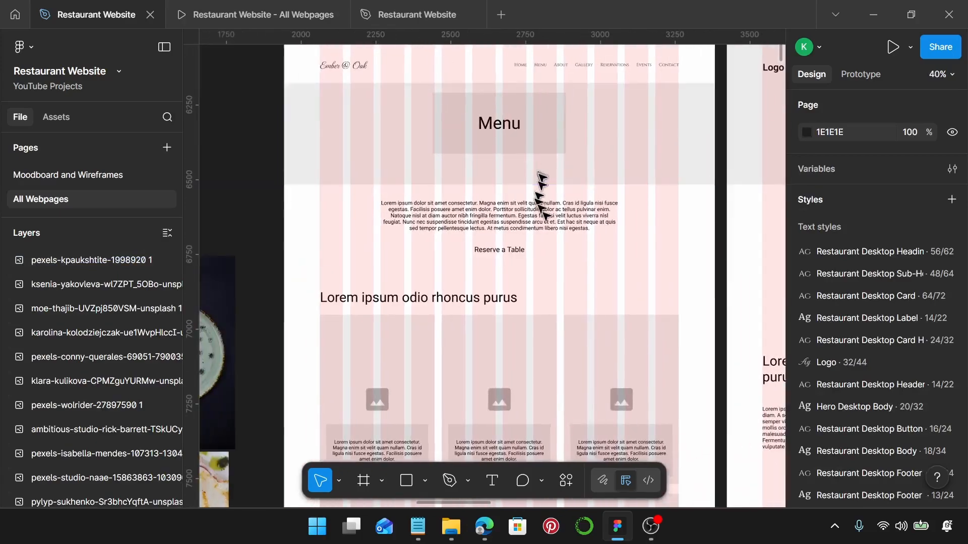
{"action": "left_click", "coordinate": [645, 136]}
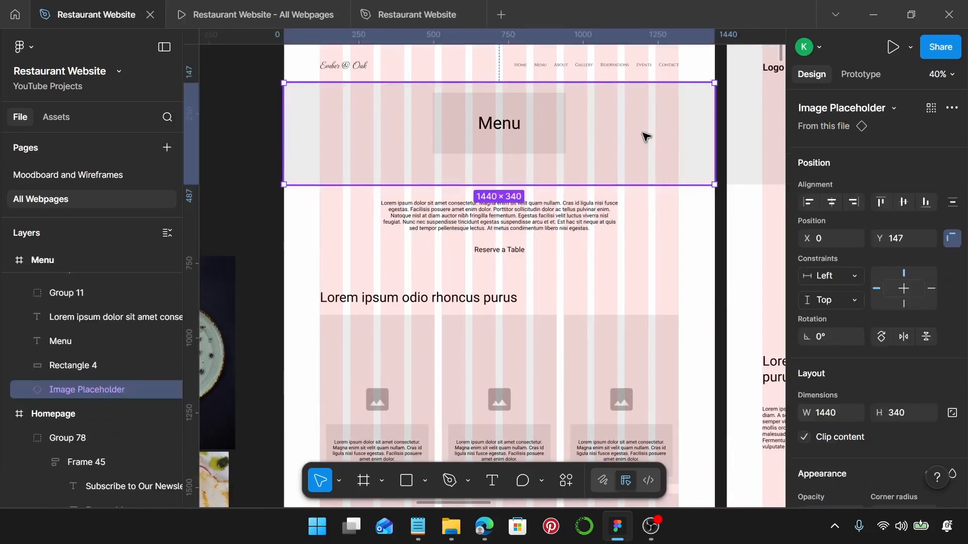
{"action": "key", "text": "ctrl+shift+r"}
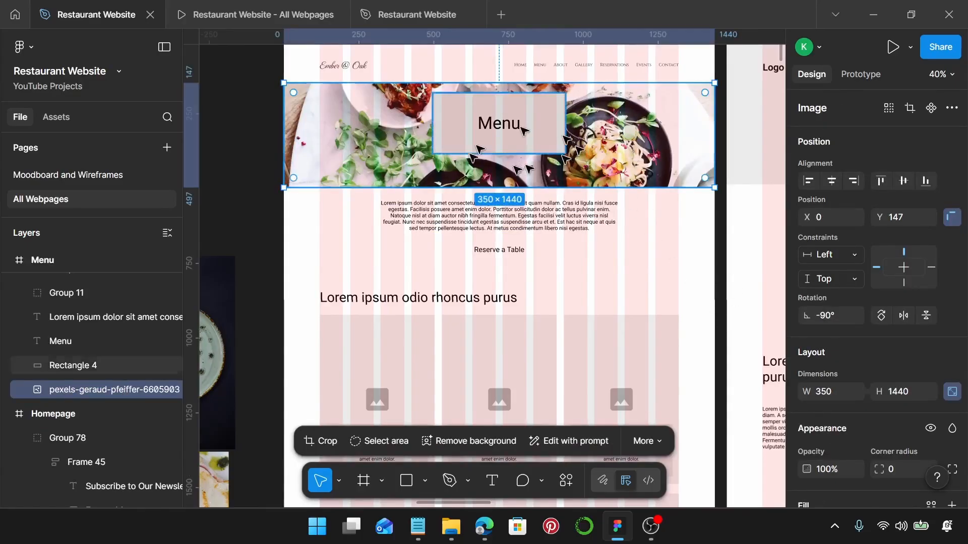
- Nudge the hero photo down 2 px for a spacing of 40 below the navigation bar and check the gap
{"action": "scroll", "coordinate": [464, 145], "scroll_direction": "up", "scroll_amount": 1}
{"action": "scroll", "coordinate": [463, 145], "scroll_direction": "up", "scroll_amount": 1}
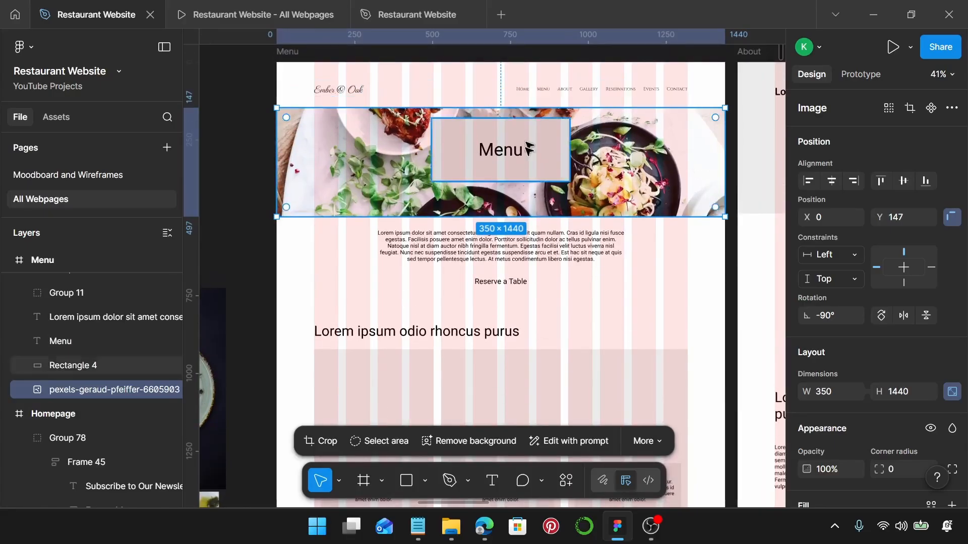
{"action": "left_click", "coordinate": [624, 91], "text": "shift"}
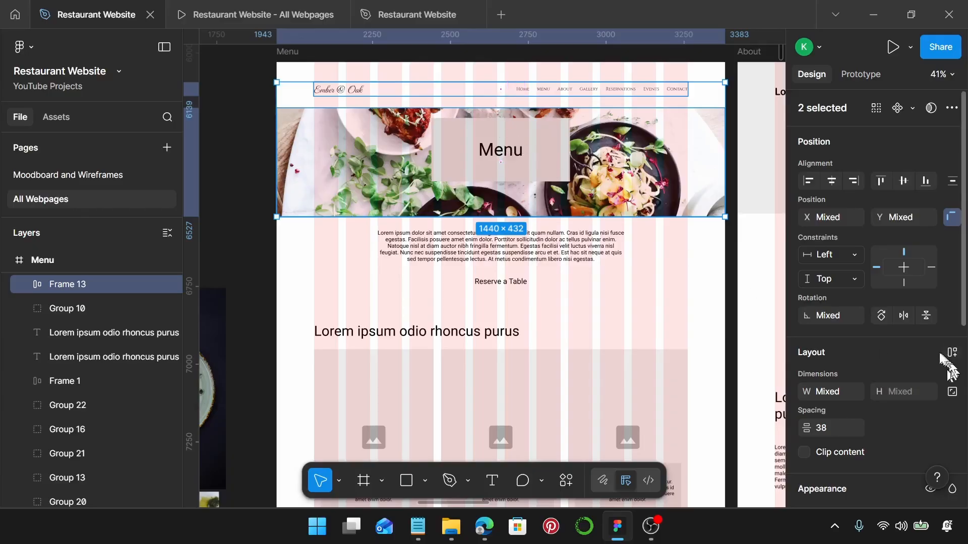
{"action": "left_click", "coordinate": [678, 162]}
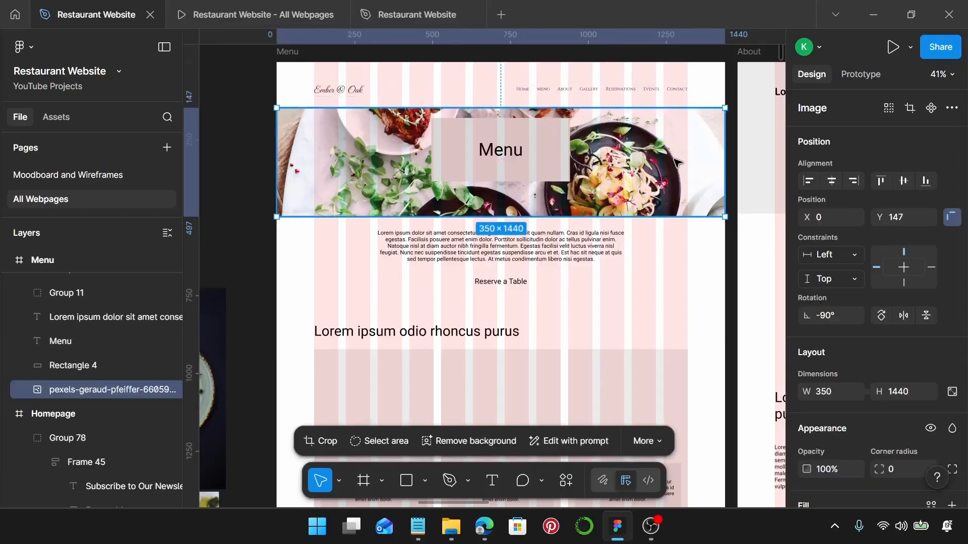
{"action": "key", "text": "Down"}
{"action": "key", "text": "Down"}
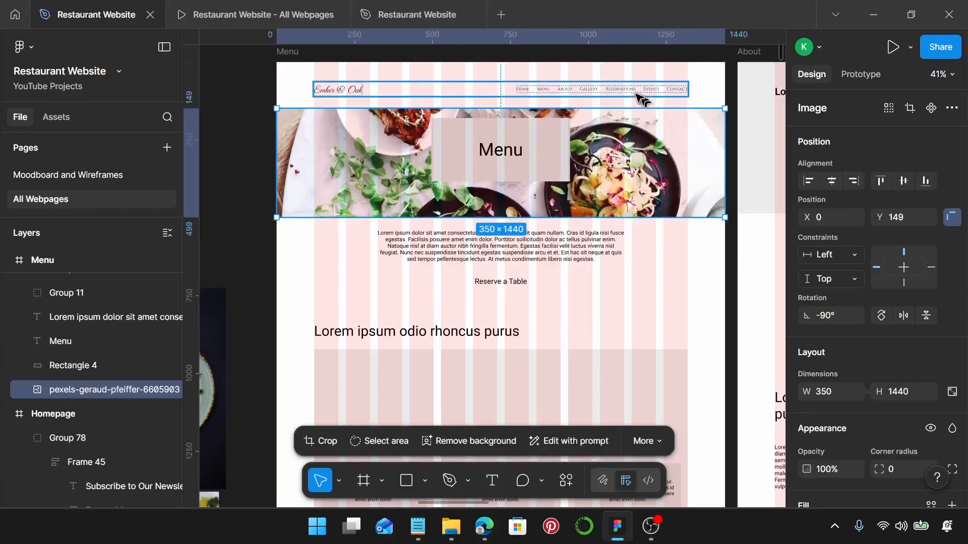
{"action": "left_click", "coordinate": [639, 94]}
{"action": "left_click", "coordinate": [510, 112], "text": "shift"}
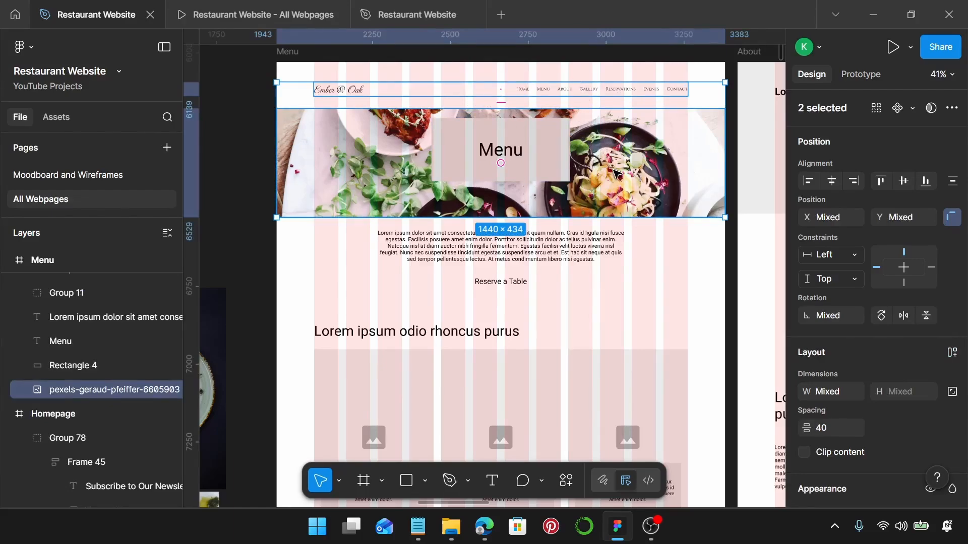
- Delete the grey placeholder rectangle behind the Menu title on the hero photo
{"action": "left_click", "coordinate": [614, 174]}
{"action": "left_click", "coordinate": [503, 154]}
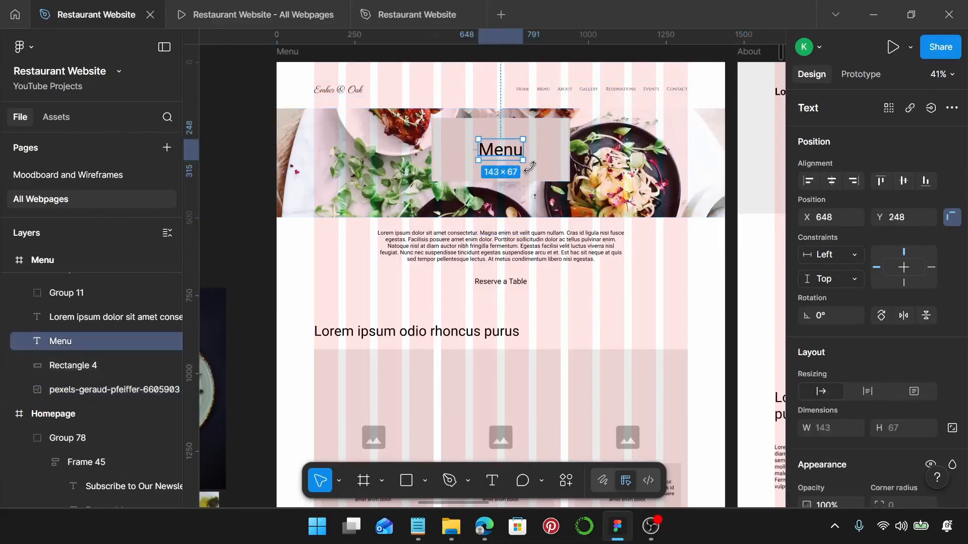
{"action": "left_click", "coordinate": [549, 161]}
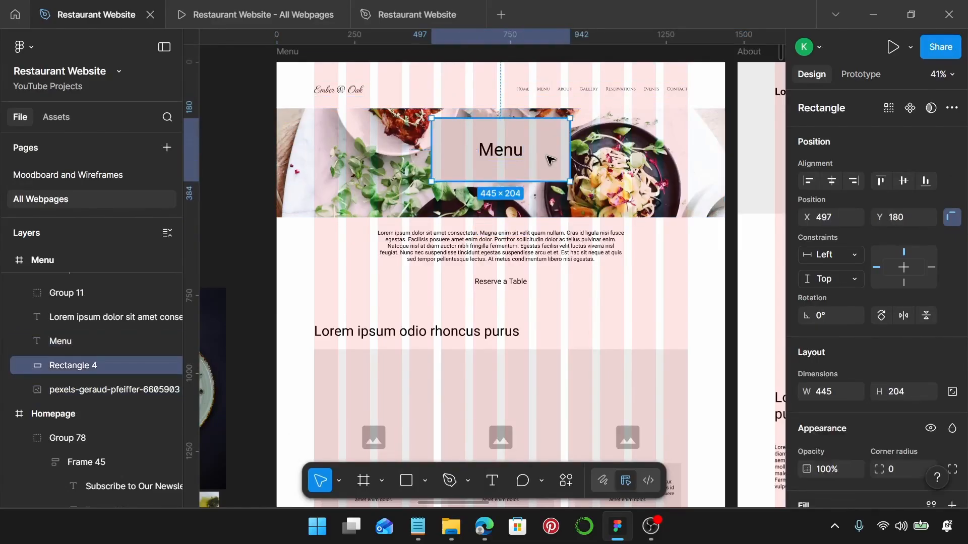
{"action": "key", "text": "Delete"}
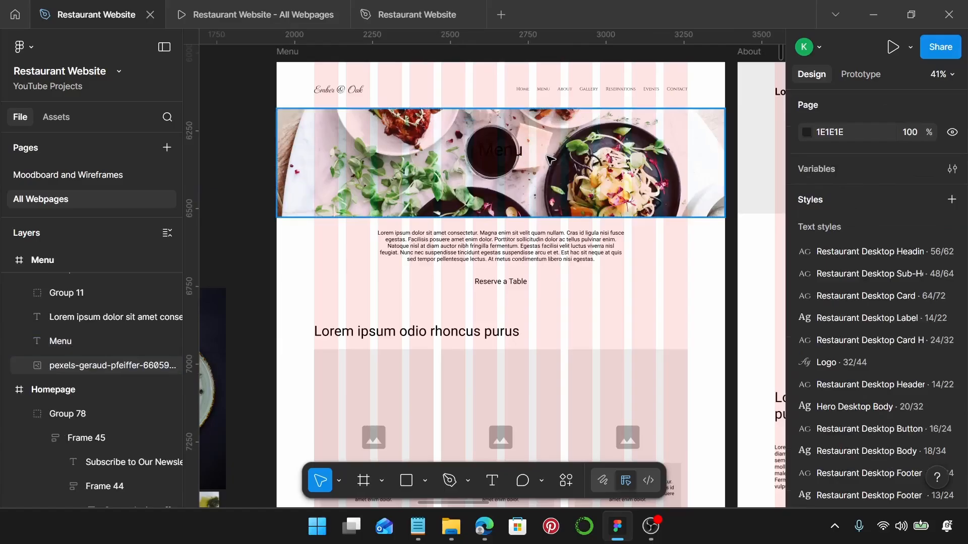
- Apply the Restaurant Desktop Heading 56/62 text style to the Menu title on the hero photo
{"action": "left_click", "coordinate": [516, 157]}
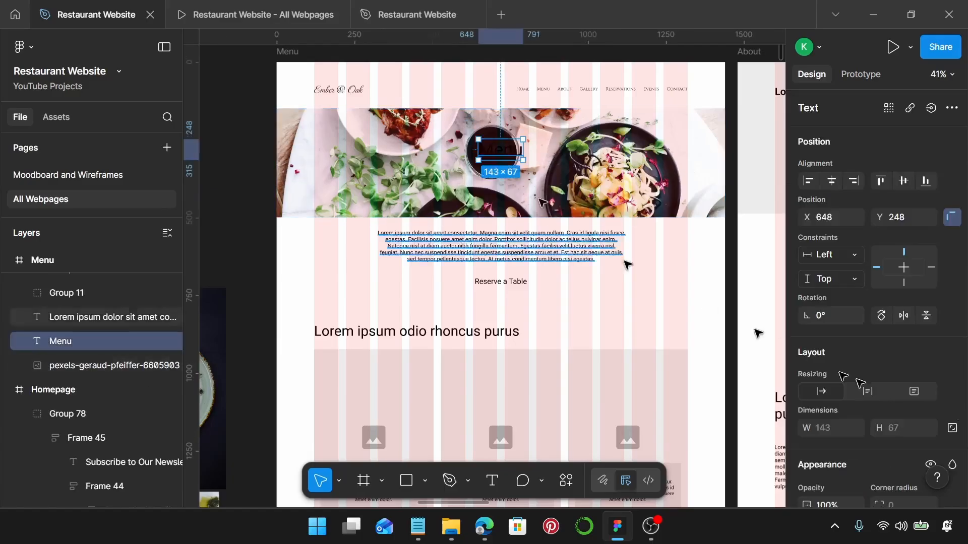
{"action": "scroll", "coordinate": [817, 376], "scroll_direction": "down", "scroll_amount": 3}
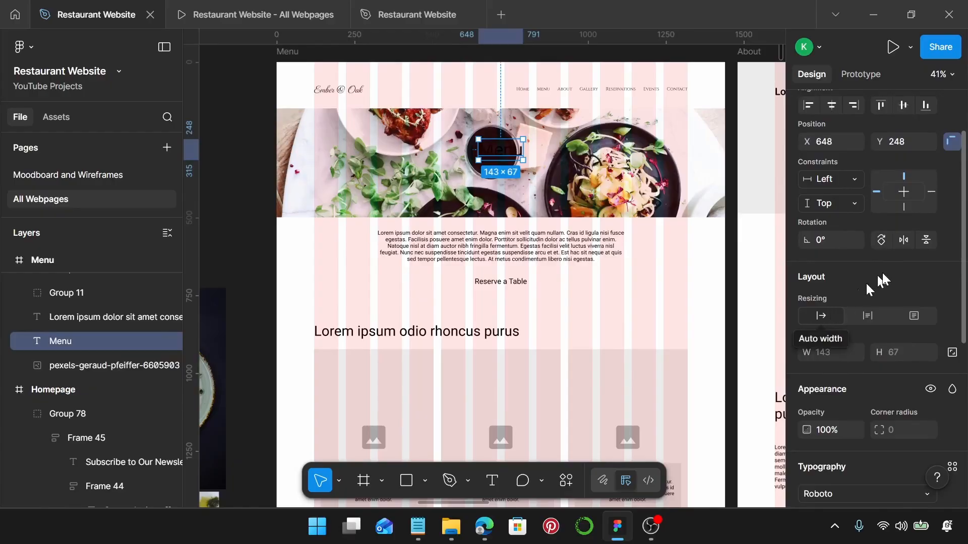
{"action": "scroll", "coordinate": [863, 300], "scroll_direction": "down", "scroll_amount": 3}
{"action": "scroll", "coordinate": [861, 341], "scroll_direction": "down", "scroll_amount": 6}
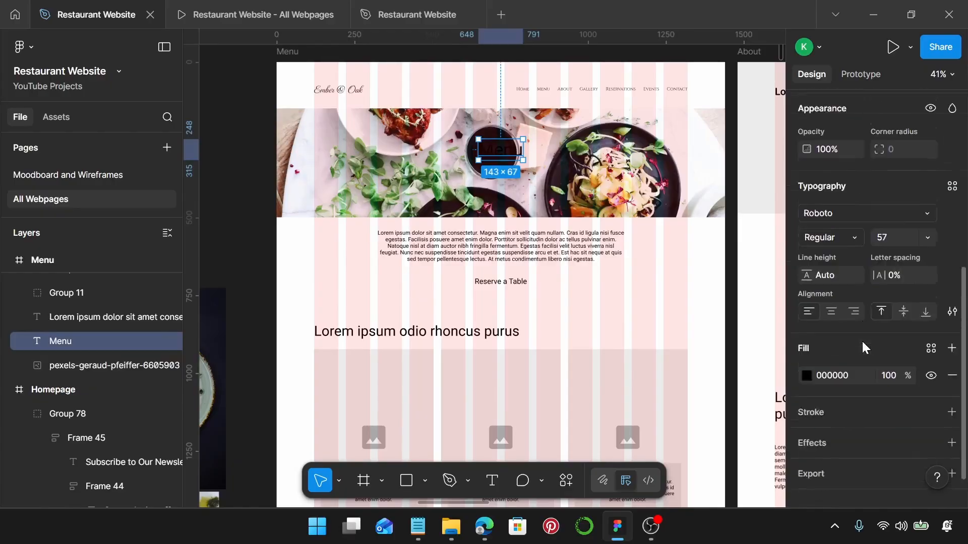
{"action": "left_click", "coordinate": [951, 243]}
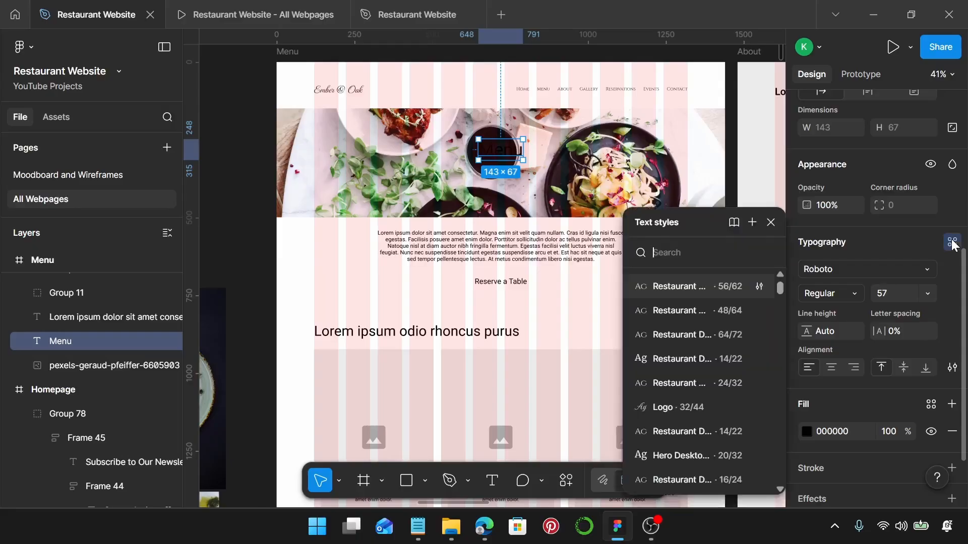
{"action": "left_click", "coordinate": [711, 288]}
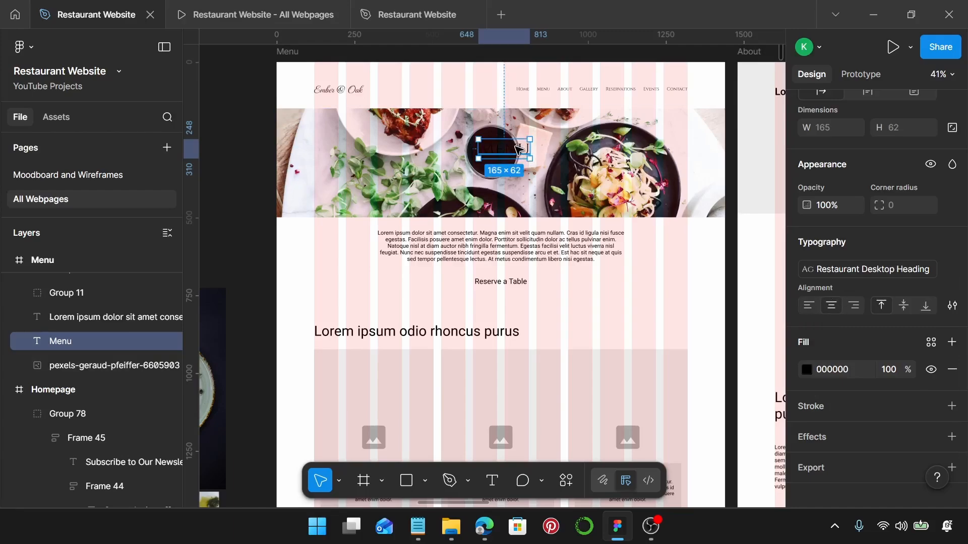
- Wrap the Menu title in an auto layout frame with 60 horizontal and 60 vertical padding
{"action": "key", "text": "shift+a"}
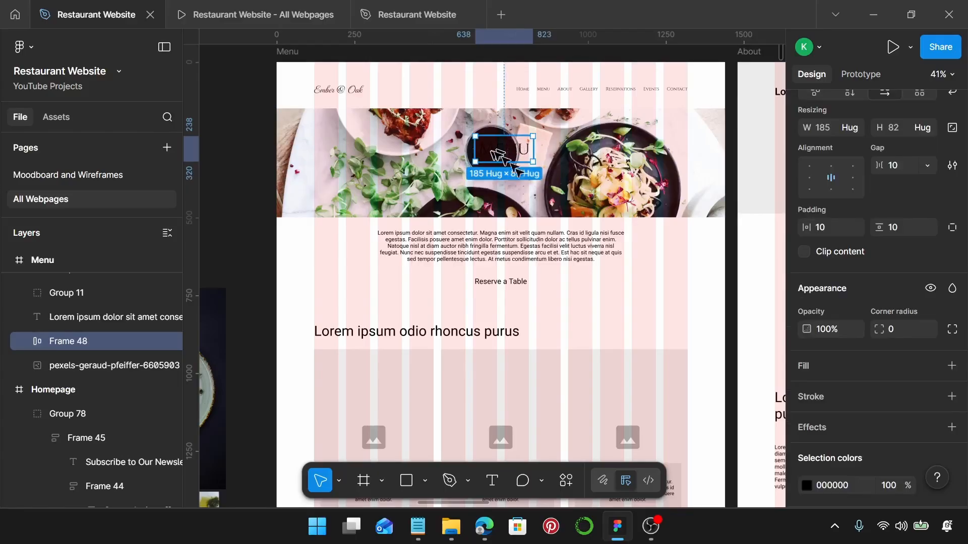
{"action": "scroll", "coordinate": [851, 271], "scroll_direction": "up", "scroll_amount": 2}
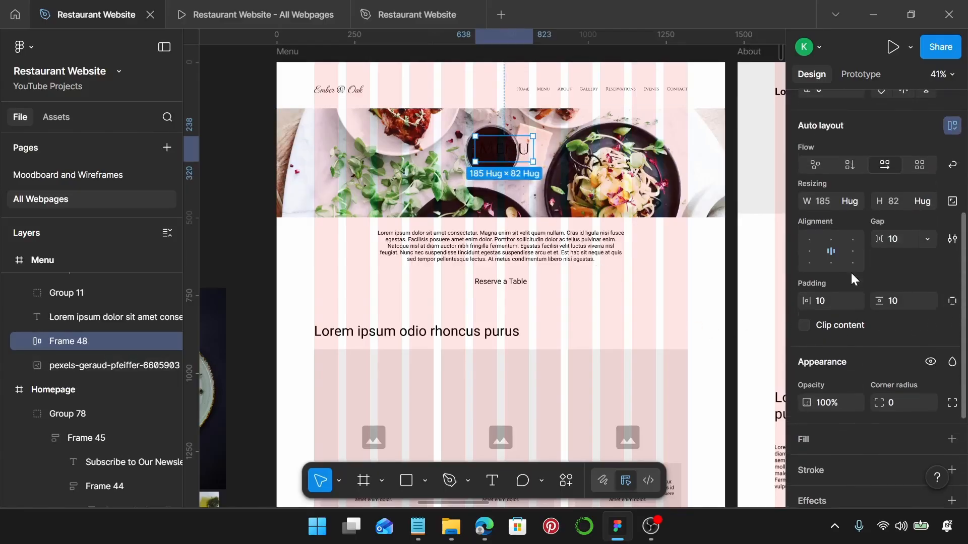
{"action": "left_click", "coordinate": [838, 300]}
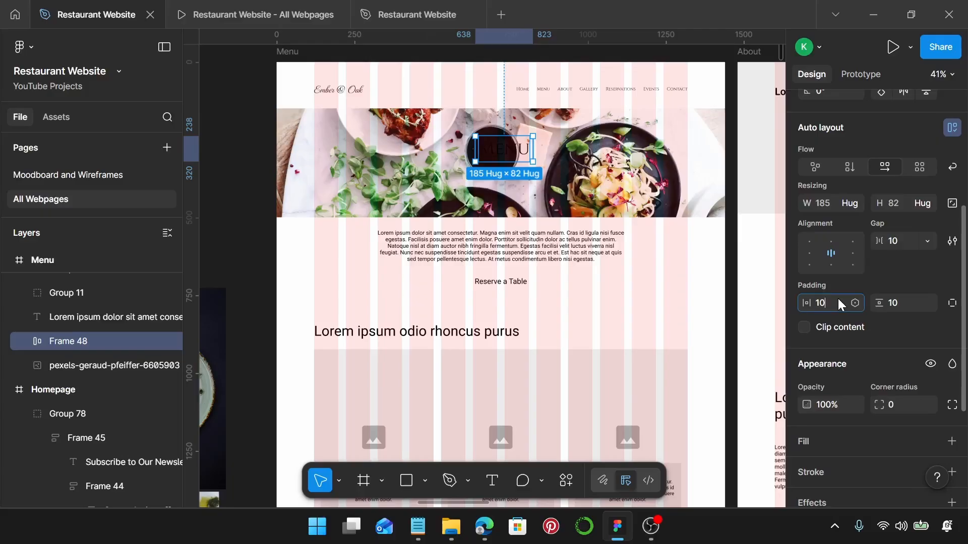
{"action": "type", "text": "60"}
{"action": "key", "text": "Return"}
{"action": "left_click", "coordinate": [907, 303]}
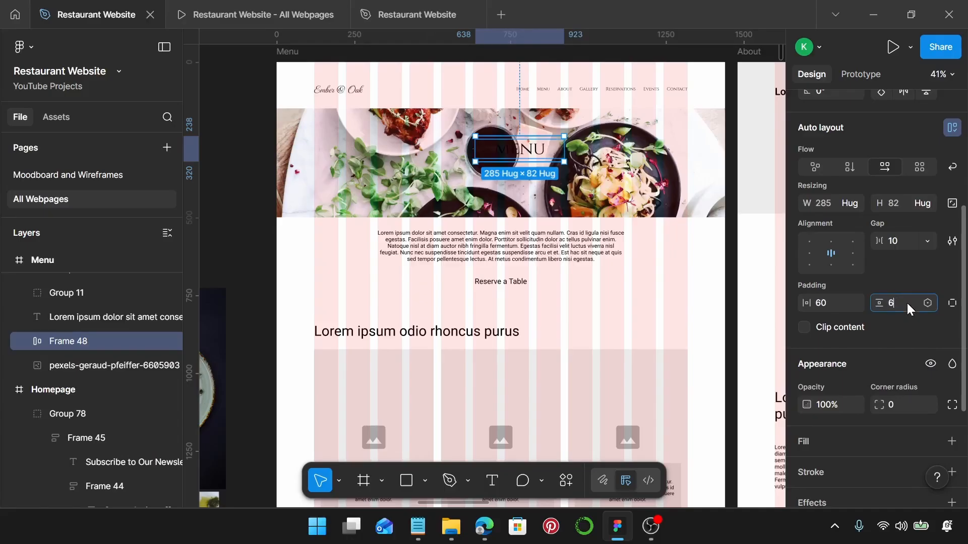
{"action": "key", "text": "Return"}
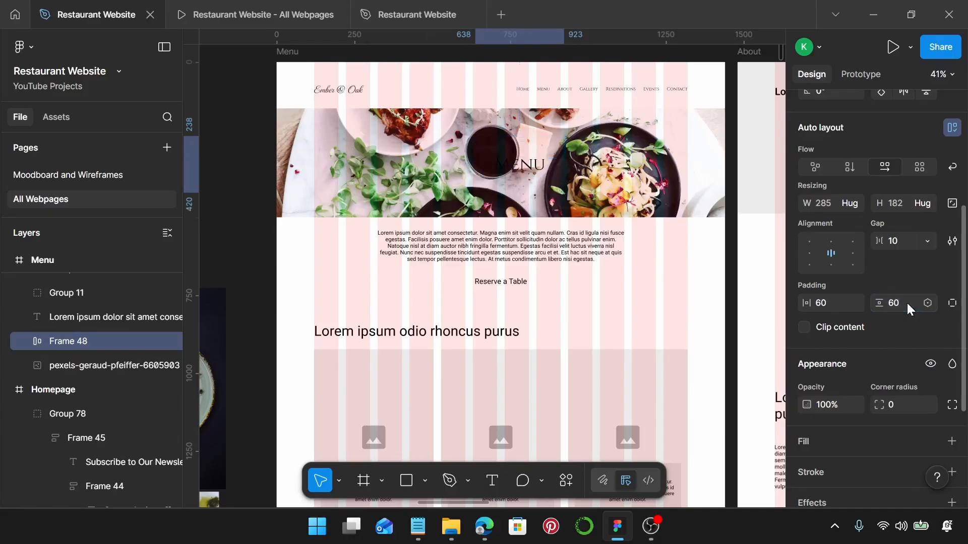
- Add a solid FFFFFF fill to the Menu title's auto layout frame
{"action": "scroll", "coordinate": [891, 315], "scroll_direction": "down", "scroll_amount": 1}
{"action": "scroll", "coordinate": [891, 314], "scroll_direction": "down", "scroll_amount": 2}
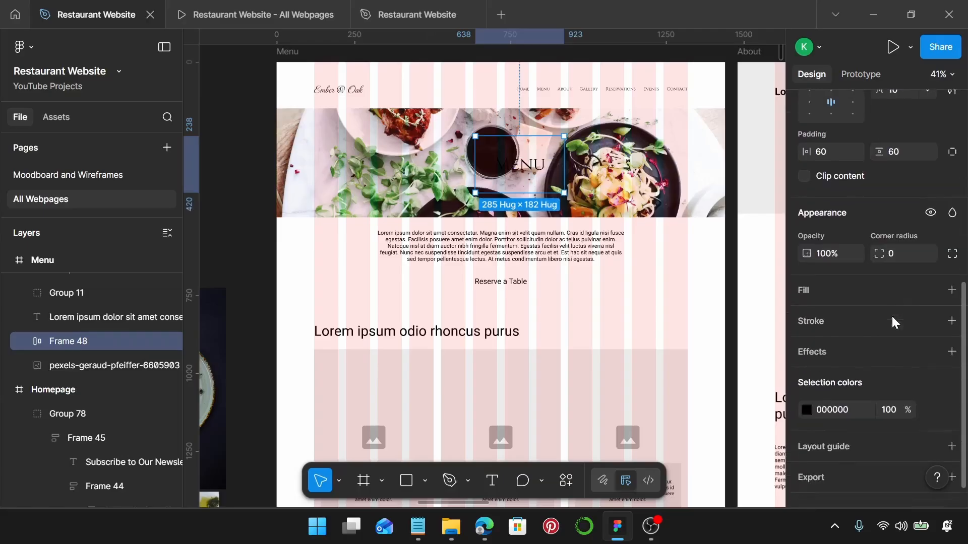
{"action": "left_click", "coordinate": [952, 290]}
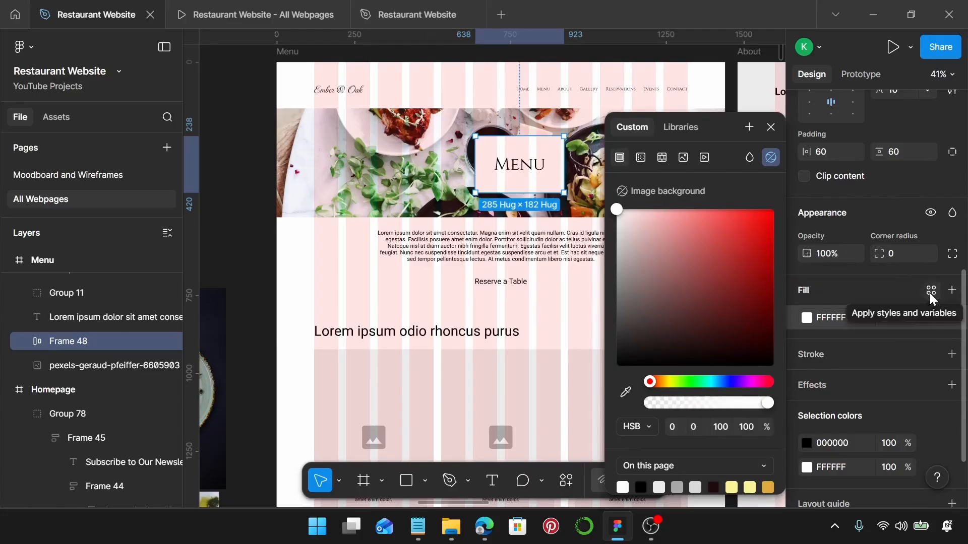
{"action": "left_click", "coordinate": [776, 128]}
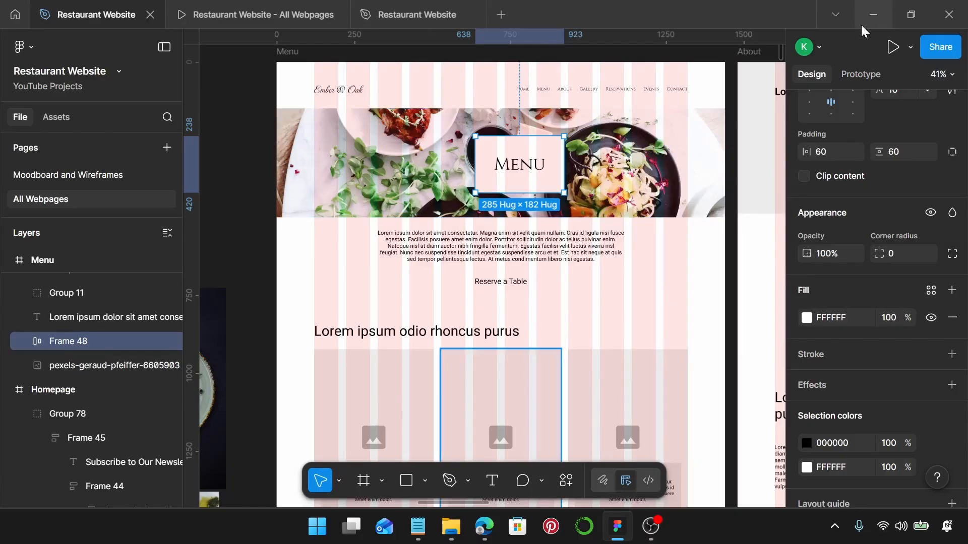
- Add an inside stroke of weight 1 to the Menu title frame, coloured with the Restaurant Gradient 1 style
{"action": "scroll", "coordinate": [891, 265], "scroll_direction": "down", "scroll_amount": 3}
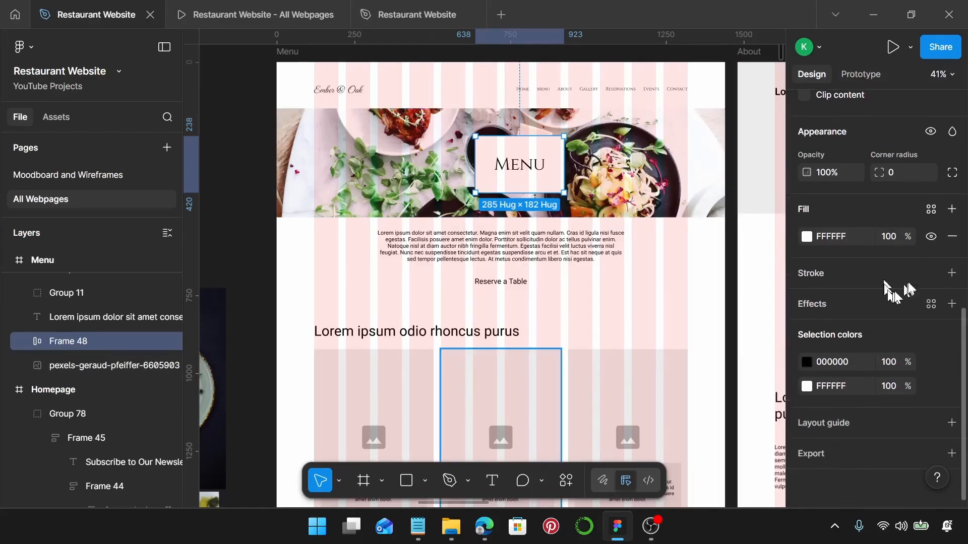
{"action": "left_click", "coordinate": [951, 274]}
{"action": "left_click", "coordinate": [951, 274]}
{"action": "left_click", "coordinate": [952, 301]}
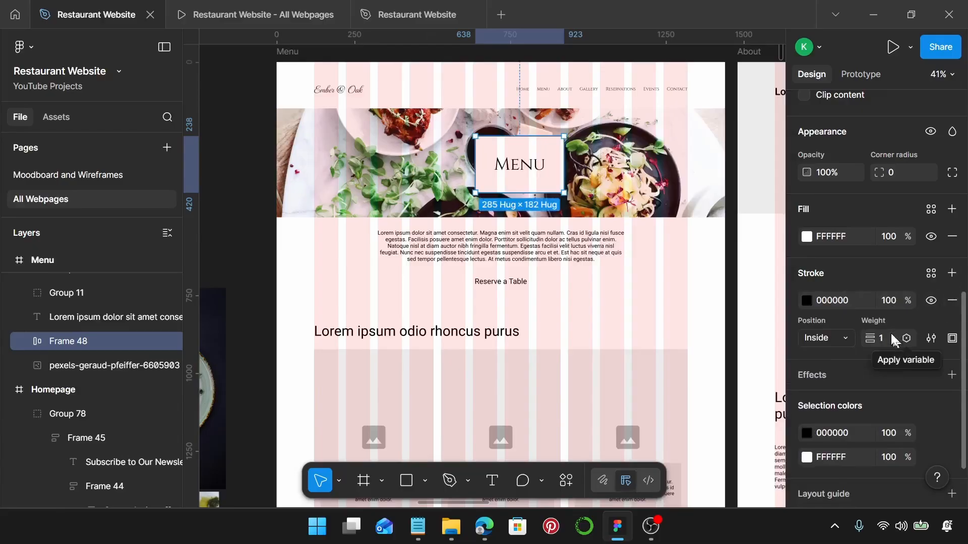
{"action": "left_click", "coordinate": [806, 299]}
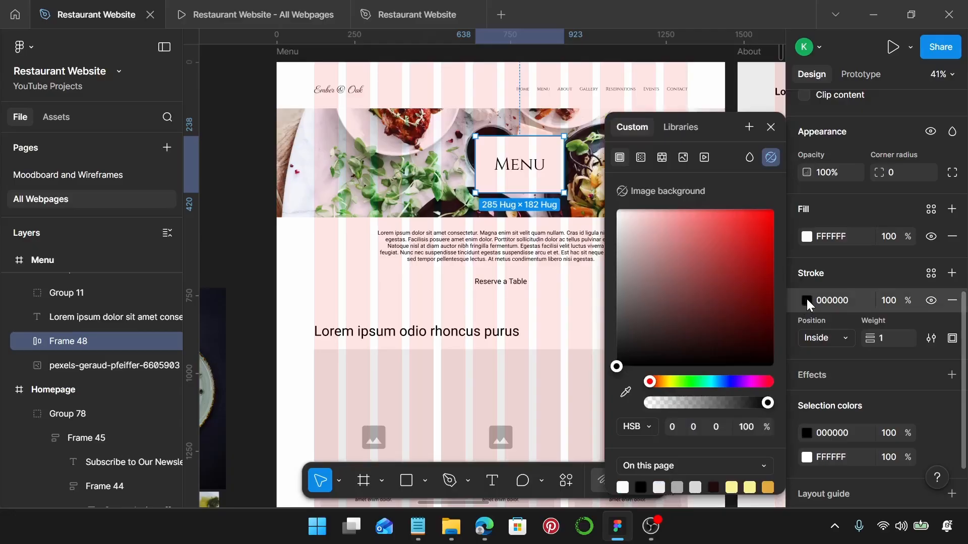
{"action": "left_click", "coordinate": [932, 274]}
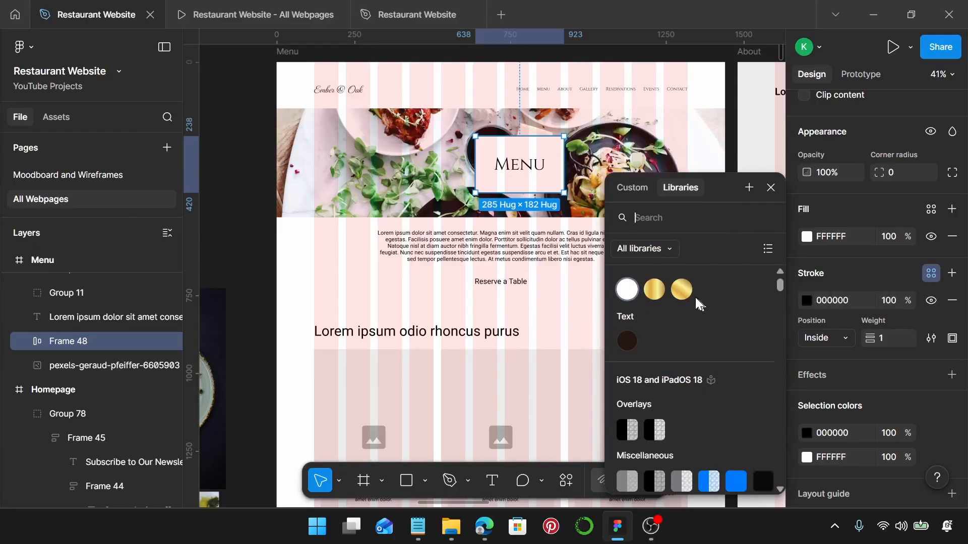
{"action": "left_click", "coordinate": [655, 291]}
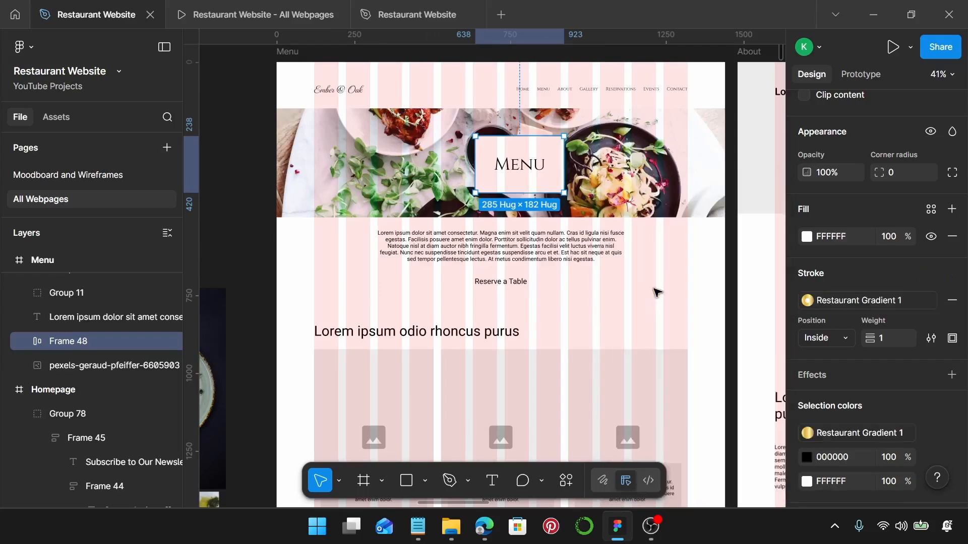
- Centre the white Menu title box horizontally and vertically on the hero photo
{"action": "scroll", "coordinate": [557, 161], "scroll_direction": "up", "scroll_amount": 3}
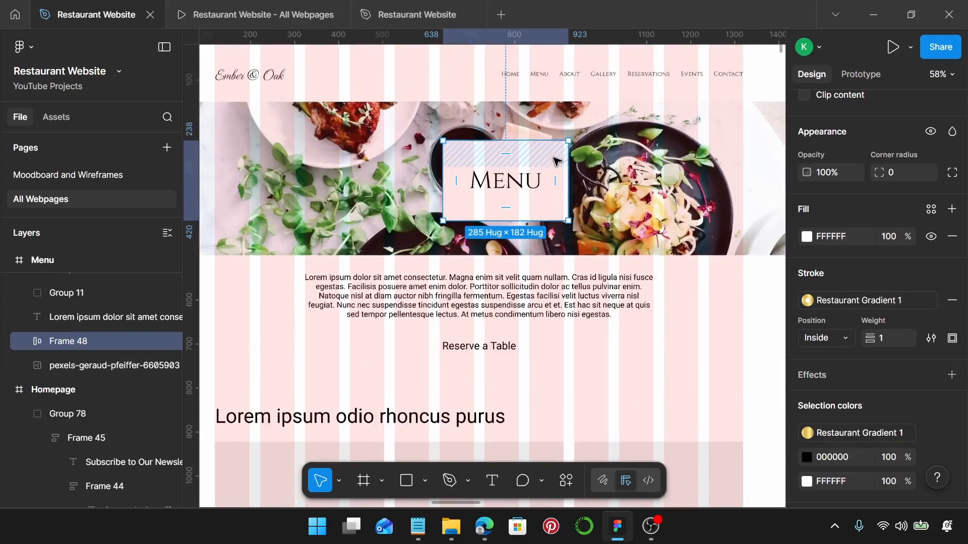
{"action": "left_click", "coordinate": [605, 204]}
{"action": "left_click", "coordinate": [507, 183]}
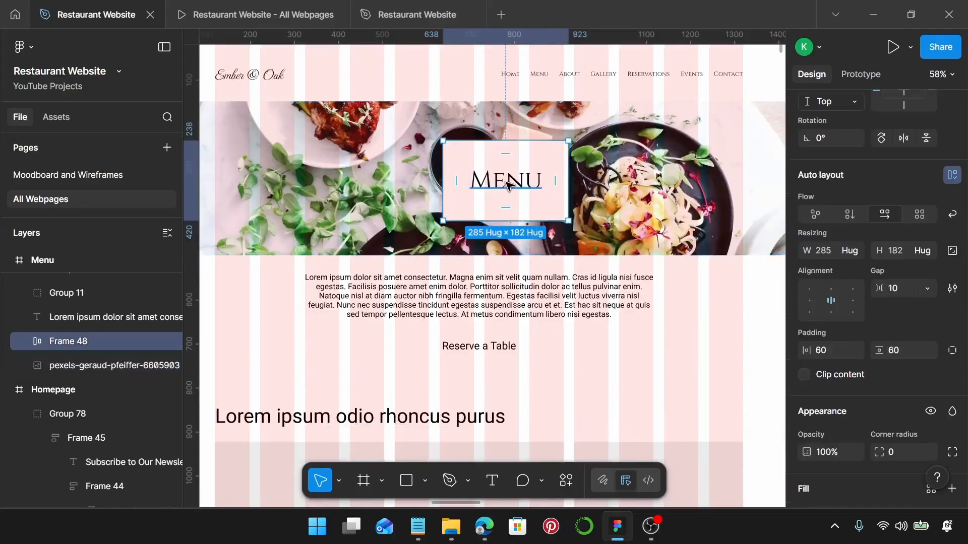
{"action": "scroll", "coordinate": [508, 185], "scroll_direction": "down", "scroll_amount": 2}
{"action": "left_click_drag", "start_coordinate": [509, 184], "coordinate": [488, 181]}
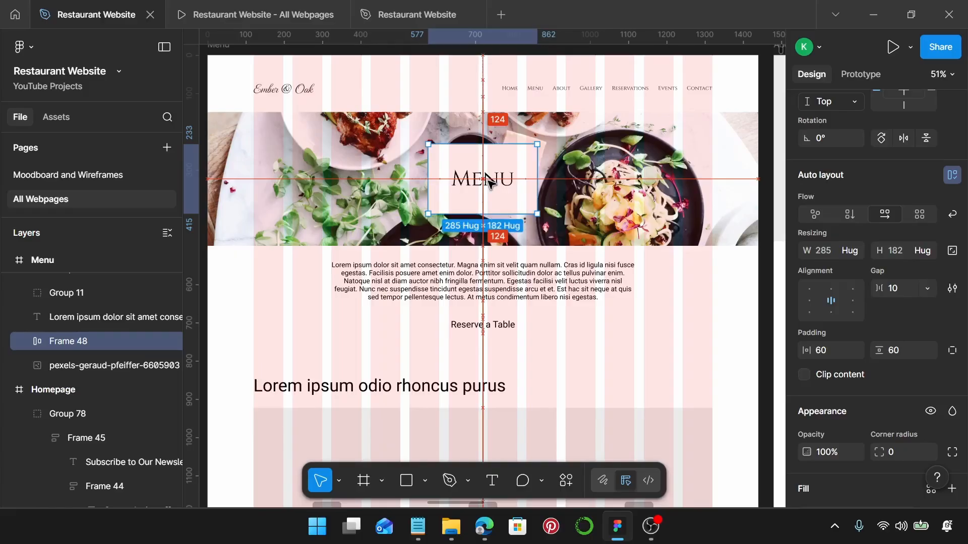
- Apply the Restaurant Desktop Body text style to the placeholder paragraph under the hero photo and move the Reserve a Table button below it
{"action": "scroll", "coordinate": [489, 184], "scroll_direction": "down", "scroll_amount": 1}
{"action": "scroll", "coordinate": [489, 189], "scroll_direction": "down", "scroll_amount": 1}
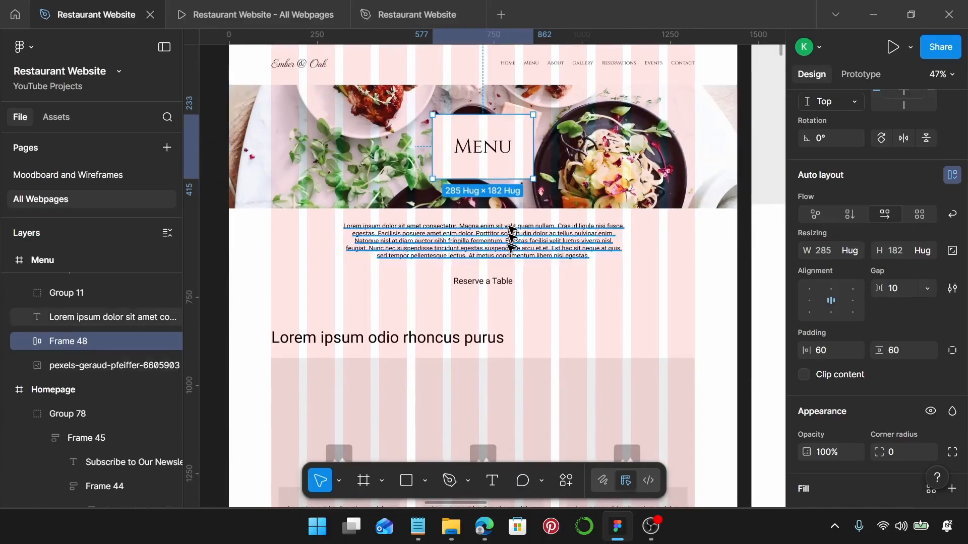
{"action": "left_click", "coordinate": [498, 256]}
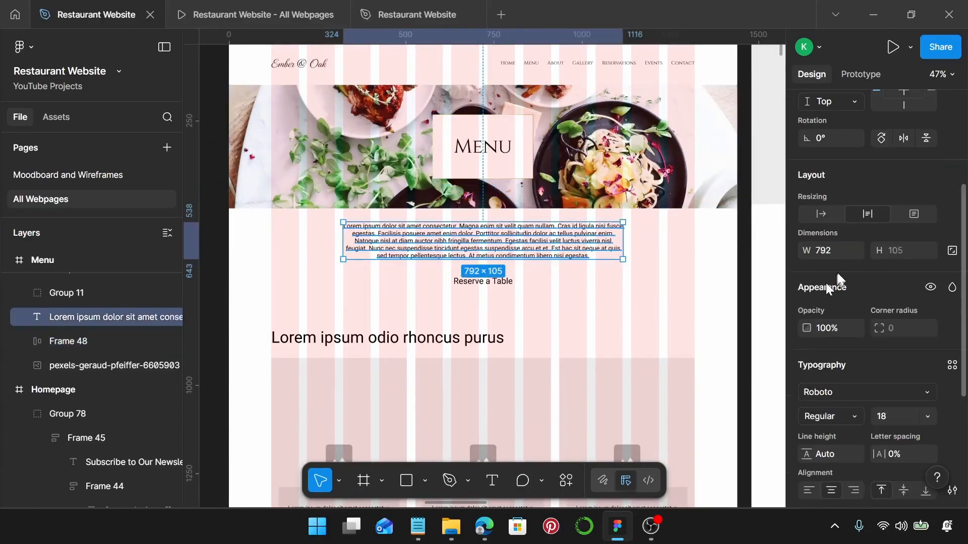
{"action": "scroll", "coordinate": [839, 271], "scroll_direction": "down", "scroll_amount": 5}
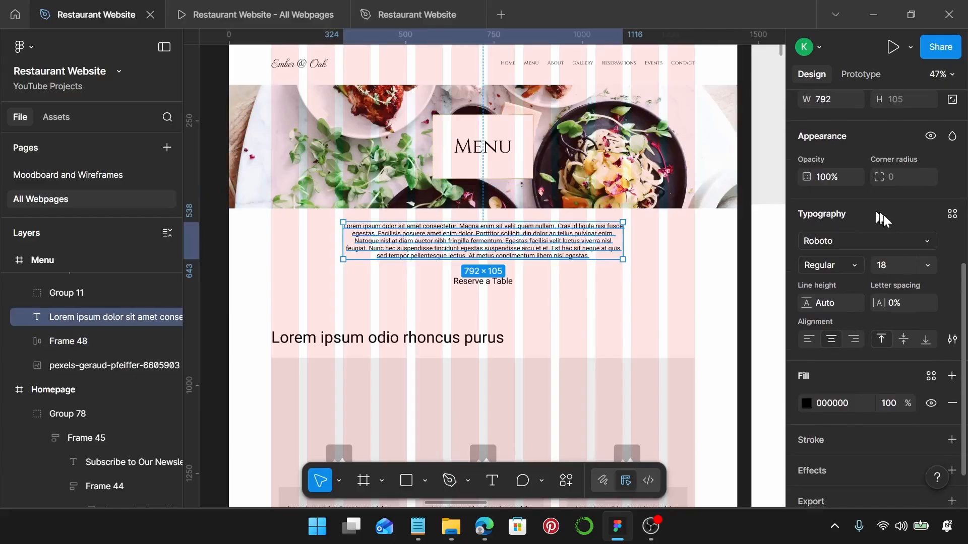
{"action": "left_click", "coordinate": [951, 215]}
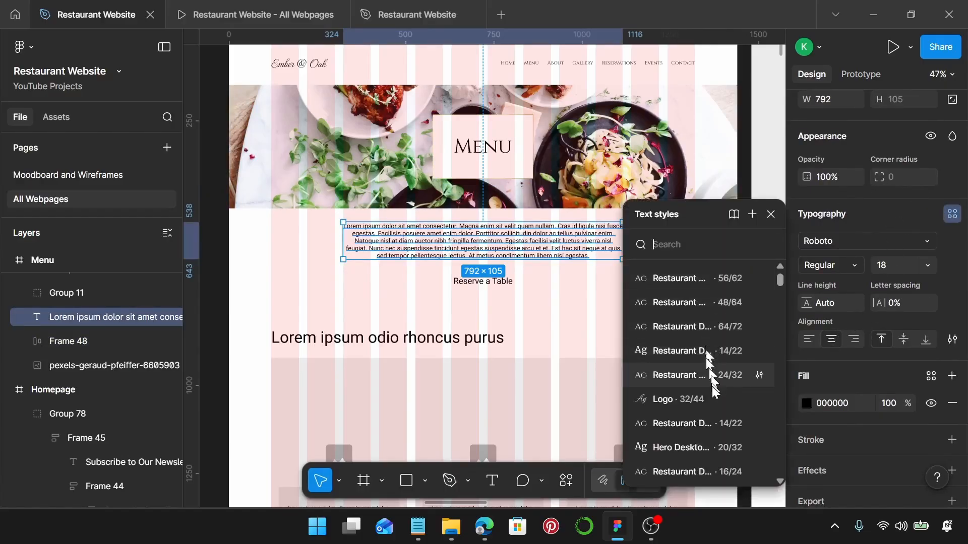
{"action": "scroll", "coordinate": [712, 352], "scroll_direction": "down", "scroll_amount": 5}
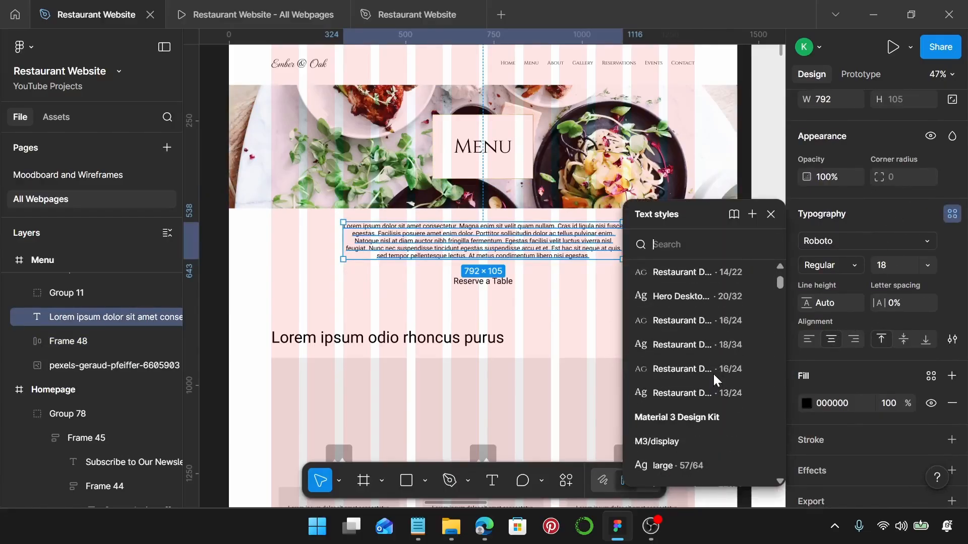
{"action": "left_click", "coordinate": [699, 348]}
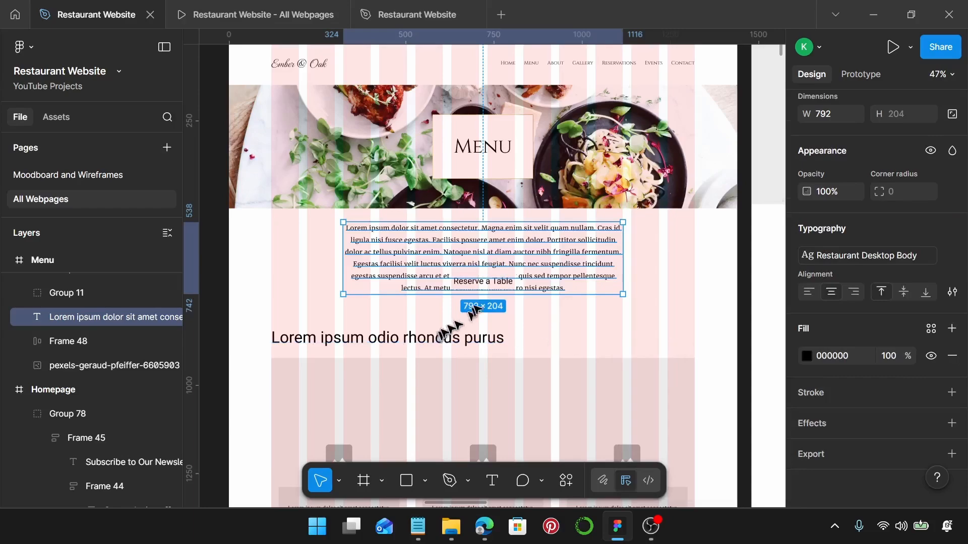
{"action": "left_click", "coordinate": [482, 282]}
{"action": "left_click_drag", "start_coordinate": [482, 283], "coordinate": [491, 318]}
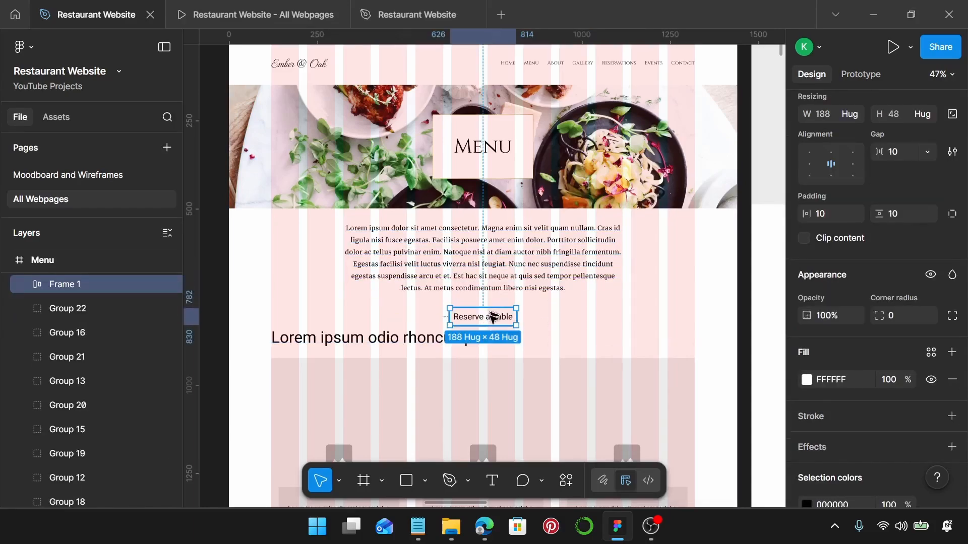
- Switch to Notepad and copy the Menu page copy from "Crafted by Fire, Inspired by Flavor." through "Reserve a Table"
{"action": "left_click", "coordinate": [422, 527]}
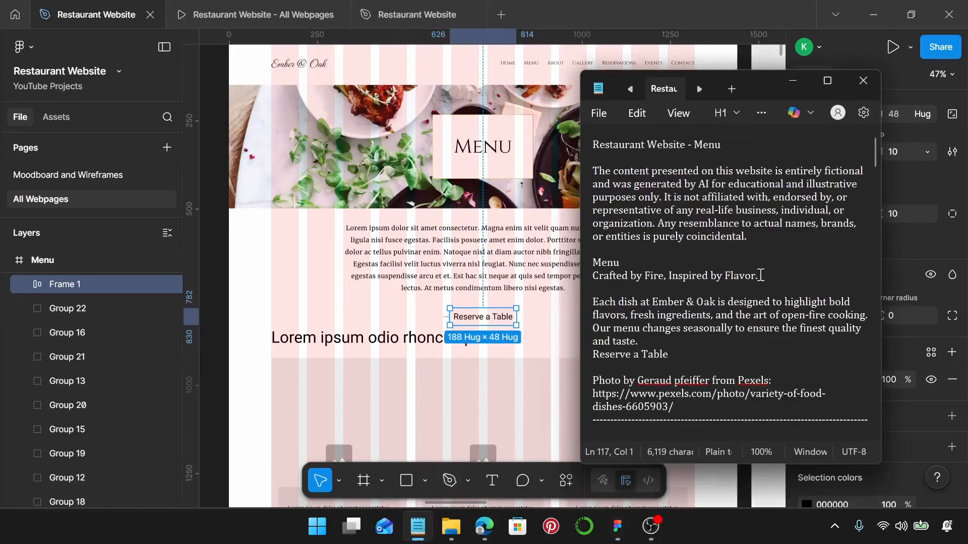
{"action": "scroll", "coordinate": [774, 257], "scroll_direction": "down", "scroll_amount": 1}
{"action": "scroll", "coordinate": [774, 257], "scroll_direction": "down", "scroll_amount": 1}
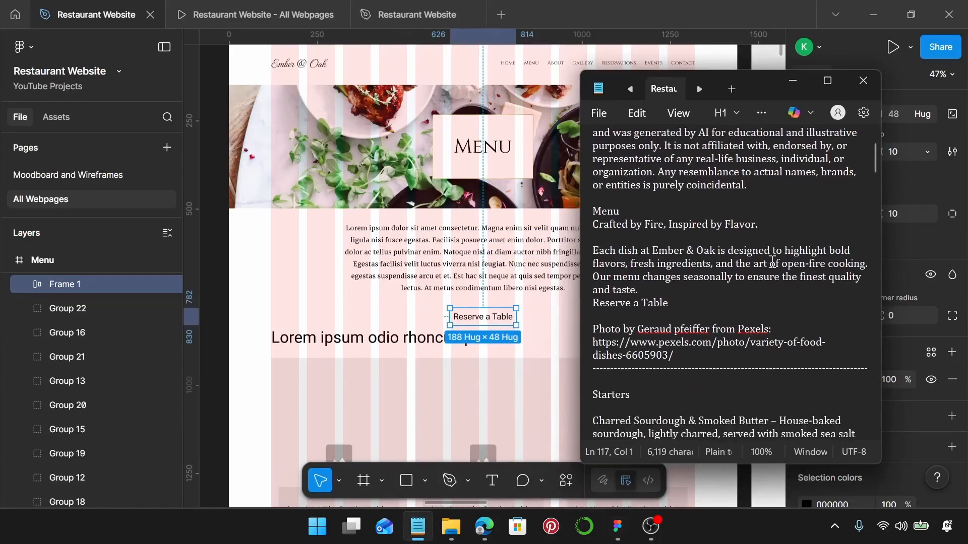
{"action": "triple_click", "coordinate": [671, 301]}
{"action": "left_click_drag", "start_coordinate": [673, 297], "coordinate": [586, 231]}
{"action": "key", "text": "ctrl+c"}
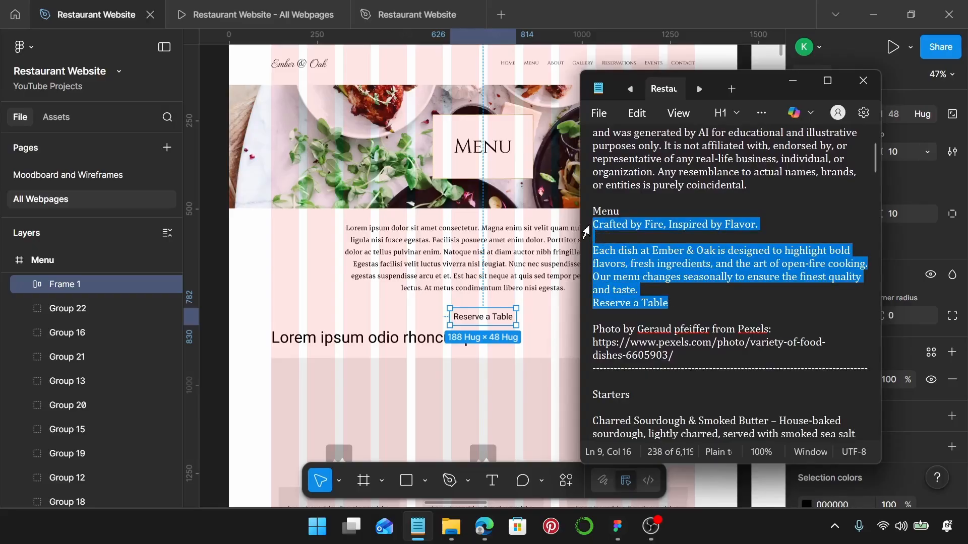
- Replace the lorem ipsum paragraph under the hero photo in Figma with the copied Menu page text
{"action": "left_click", "coordinate": [514, 255]}
{"action": "double_click", "coordinate": [509, 256]}
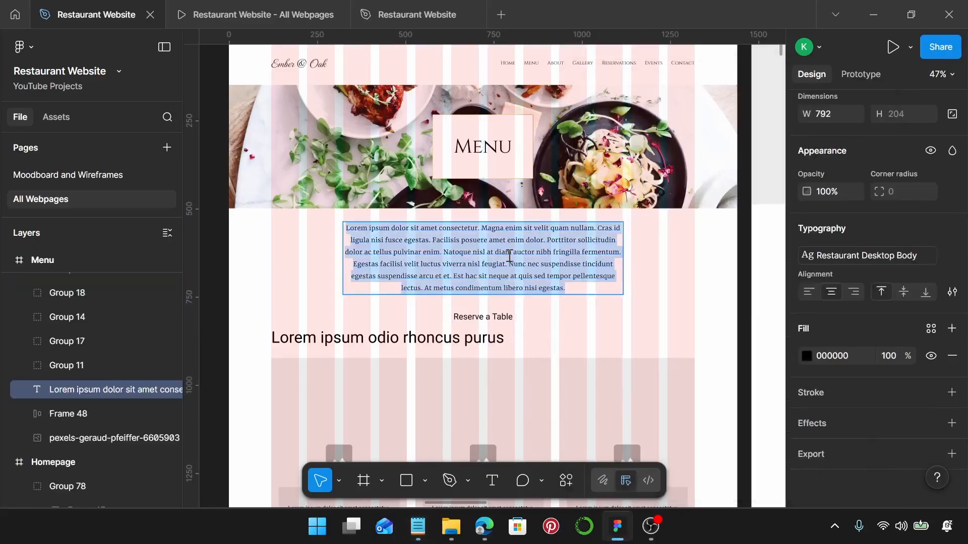
{"action": "key", "text": "ctrl+v"}
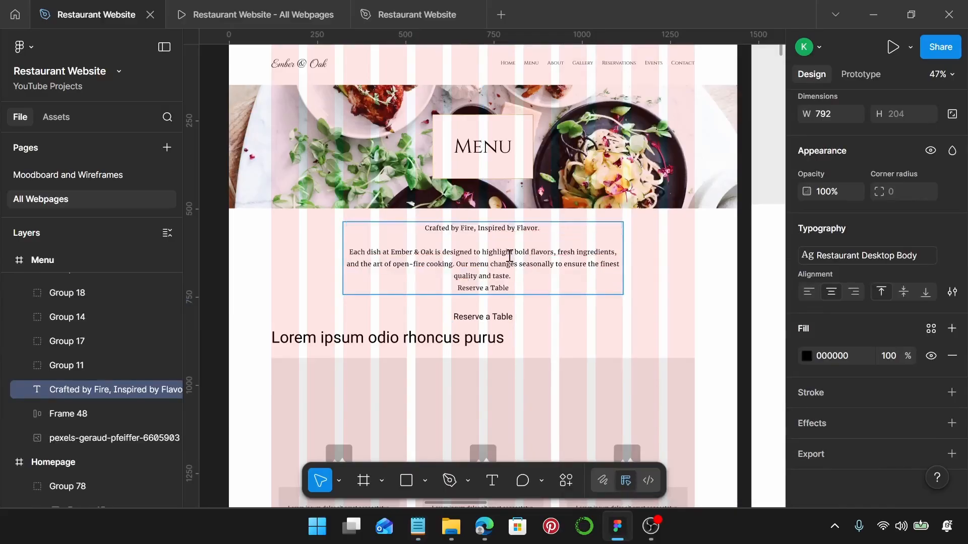
- Delete the "Reserve a Table" line and its line break from the end of the intro text block
{"action": "scroll", "coordinate": [509, 256], "scroll_direction": "up", "scroll_amount": 2}
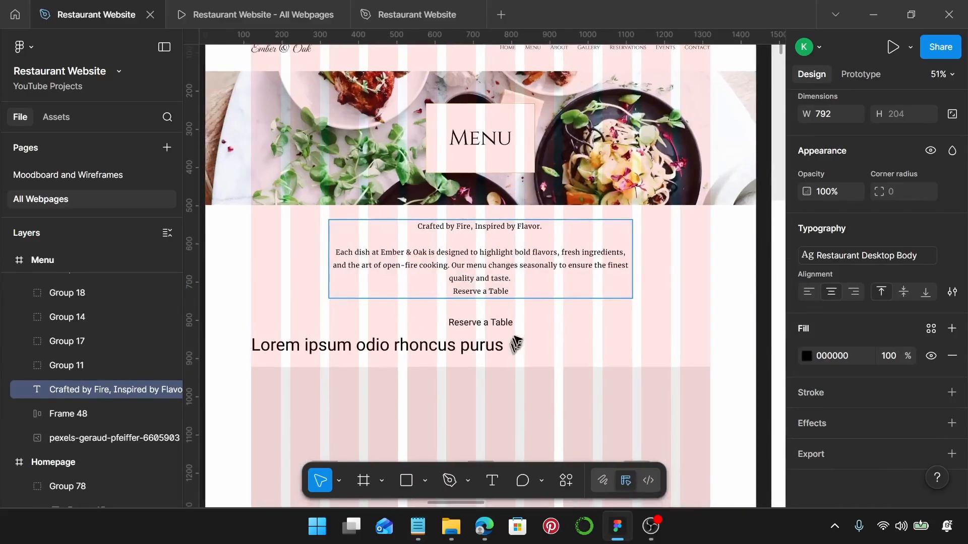
{"action": "left_click_drag", "start_coordinate": [521, 289], "coordinate": [445, 294]}
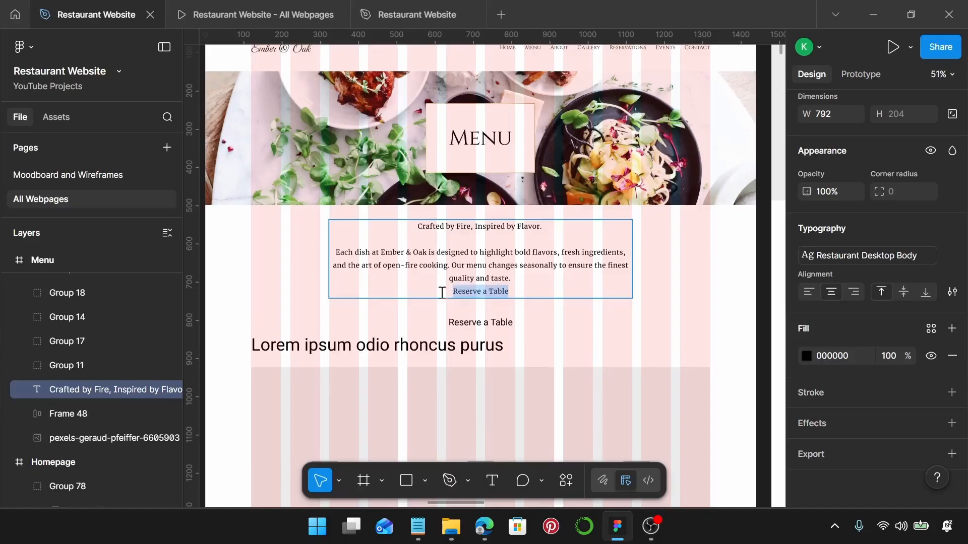
{"action": "key", "text": "BackSpace"}
{"action": "key", "text": "BackSpace"}
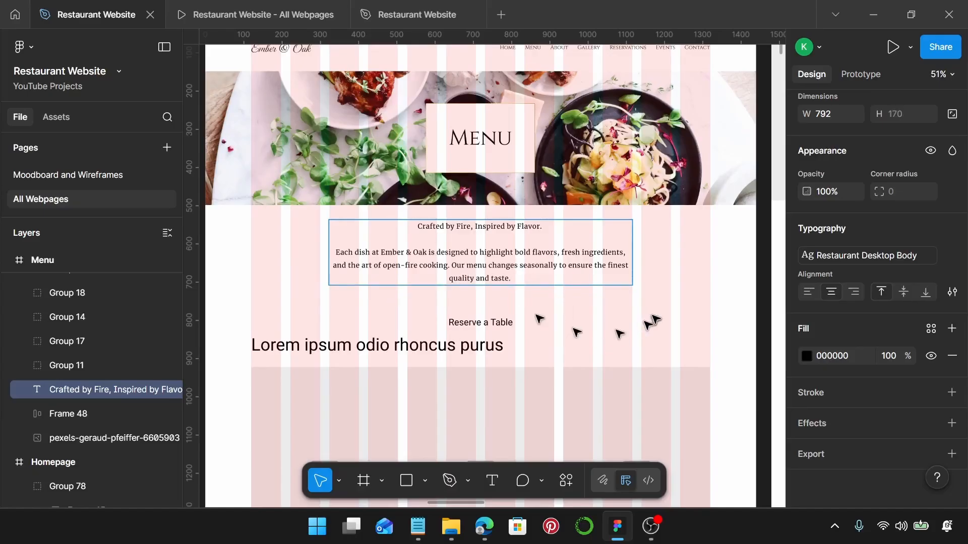
{"action": "scroll", "coordinate": [615, 284], "scroll_direction": "up", "scroll_amount": 5}
{"action": "scroll", "coordinate": [702, 298], "scroll_direction": "down", "scroll_amount": 4}
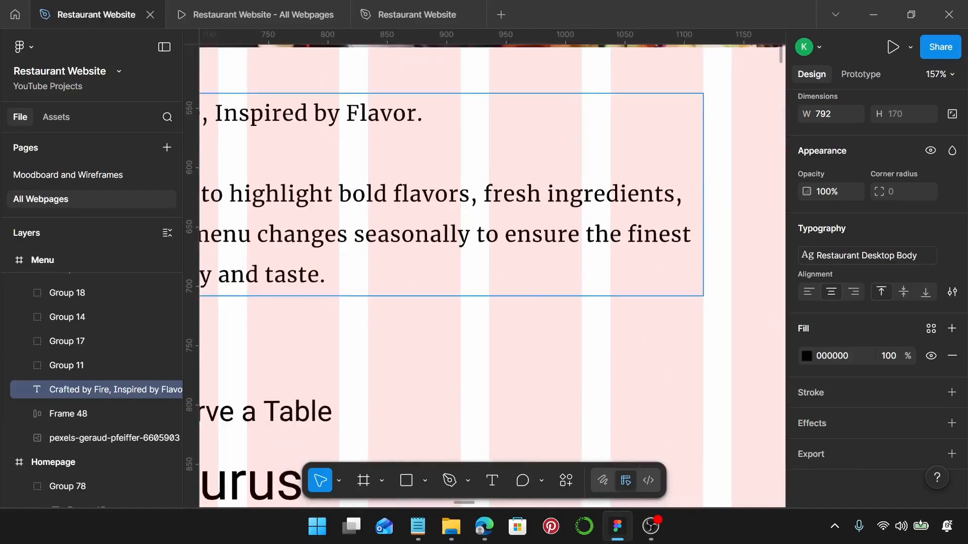
{"action": "scroll", "coordinate": [469, 319], "scroll_direction": "left", "scroll_amount": 5}
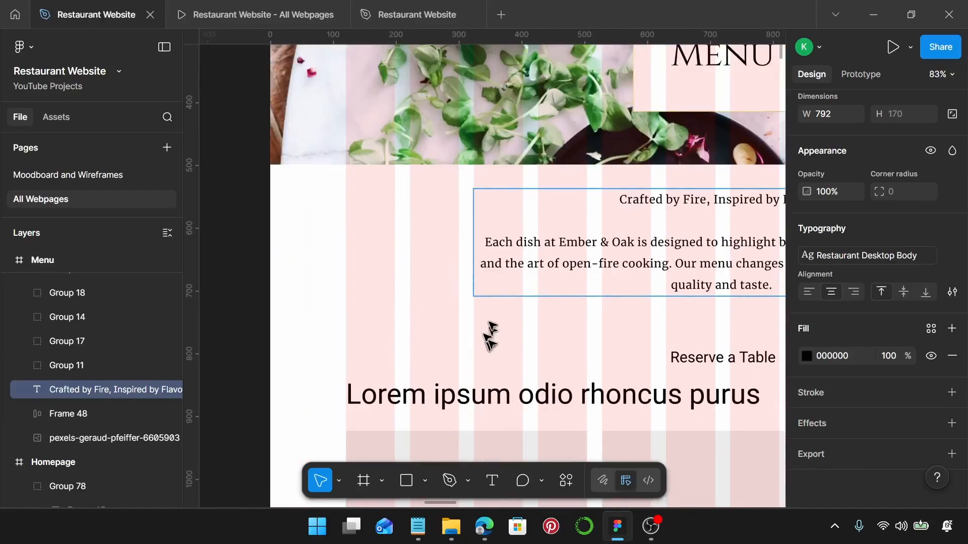
{"action": "scroll", "coordinate": [493, 343], "scroll_direction": "down", "scroll_amount": 4}
{"action": "scroll", "coordinate": [493, 343], "scroll_direction": "right", "scroll_amount": 2}
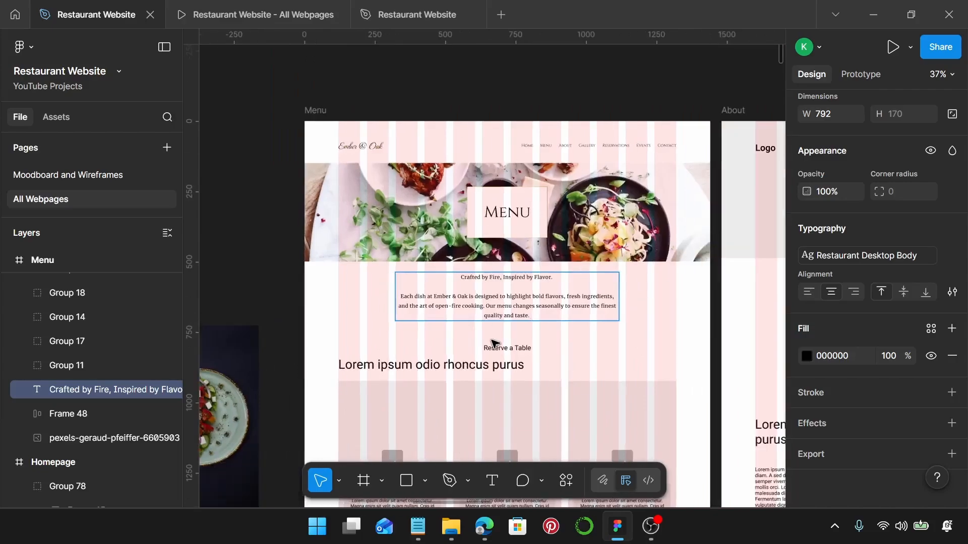
{"action": "scroll", "coordinate": [592, 322], "scroll_direction": "up", "scroll_amount": 1}
{"action": "scroll", "coordinate": [593, 321], "scroll_direction": "up", "scroll_amount": 2}
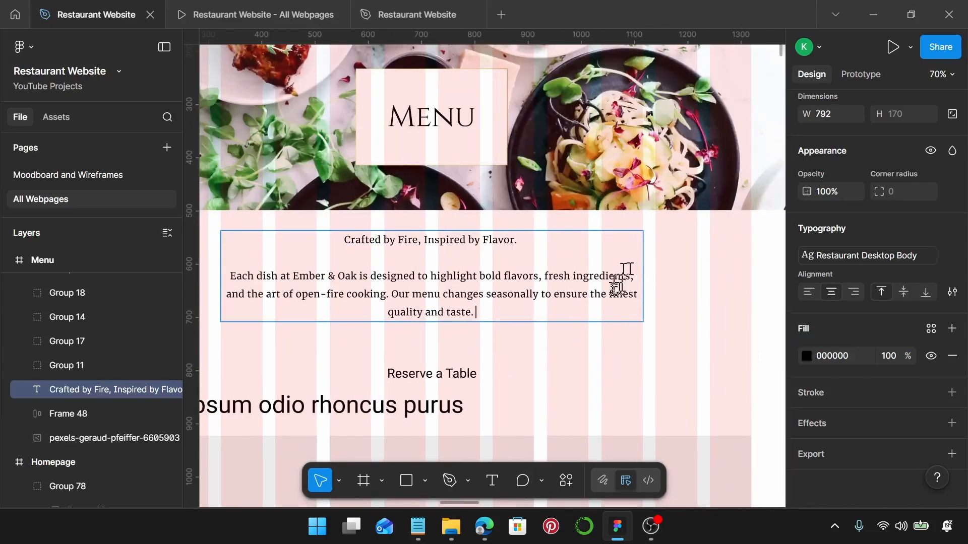
{"action": "scroll", "coordinate": [627, 278], "scroll_direction": "down", "scroll_amount": 1}
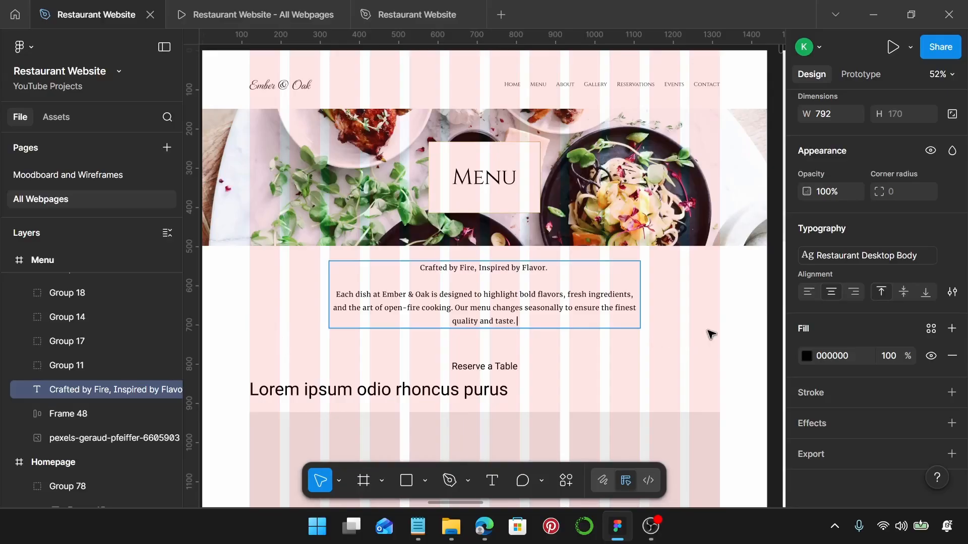
{"action": "scroll", "coordinate": [711, 334], "scroll_direction": "up", "scroll_amount": 1}
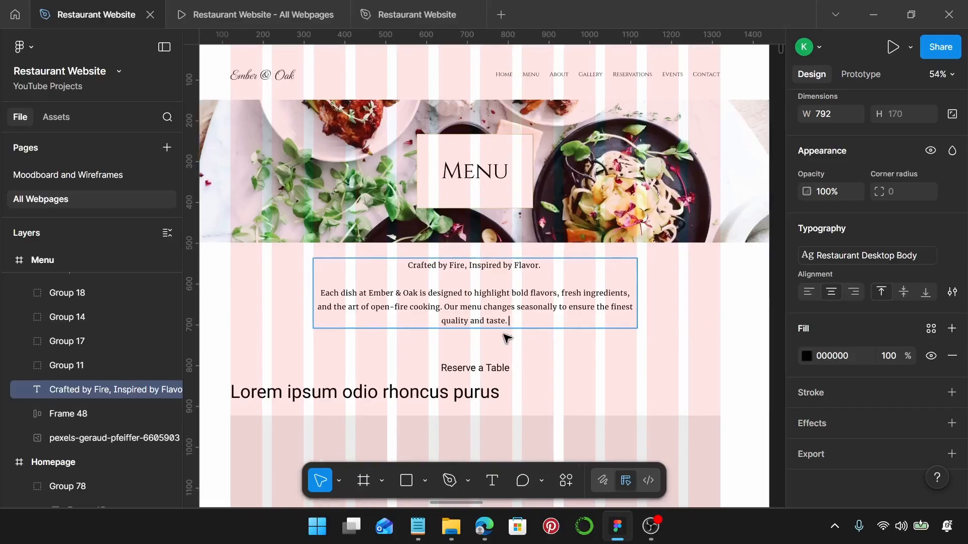
- Italicise the tagline "Crafted by Fire, Inspired by Flavor." in the intro text block
{"action": "key", "text": "Escape"}
{"action": "double_click", "coordinate": [515, 266]}
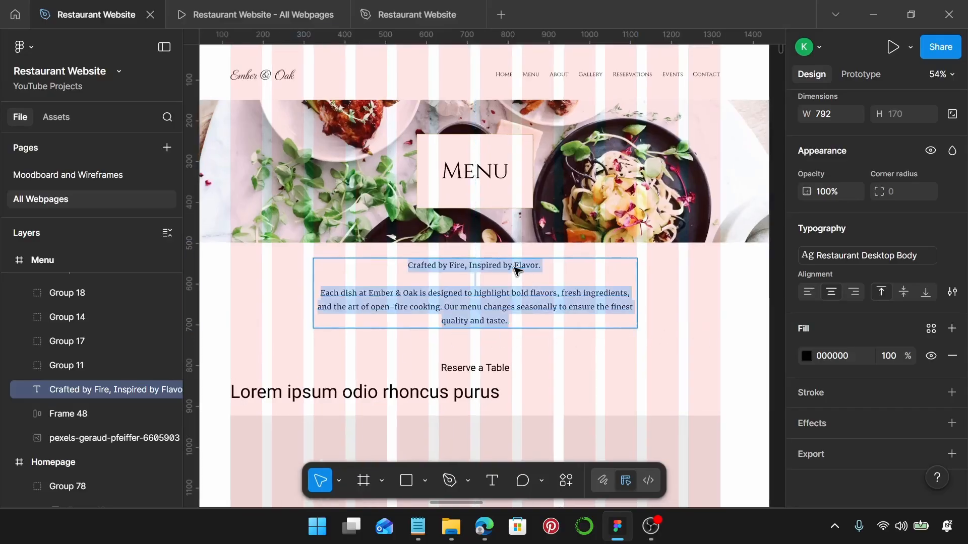
{"action": "left_click", "coordinate": [548, 266]}
{"action": "left_click_drag", "start_coordinate": [548, 266], "coordinate": [406, 262]}
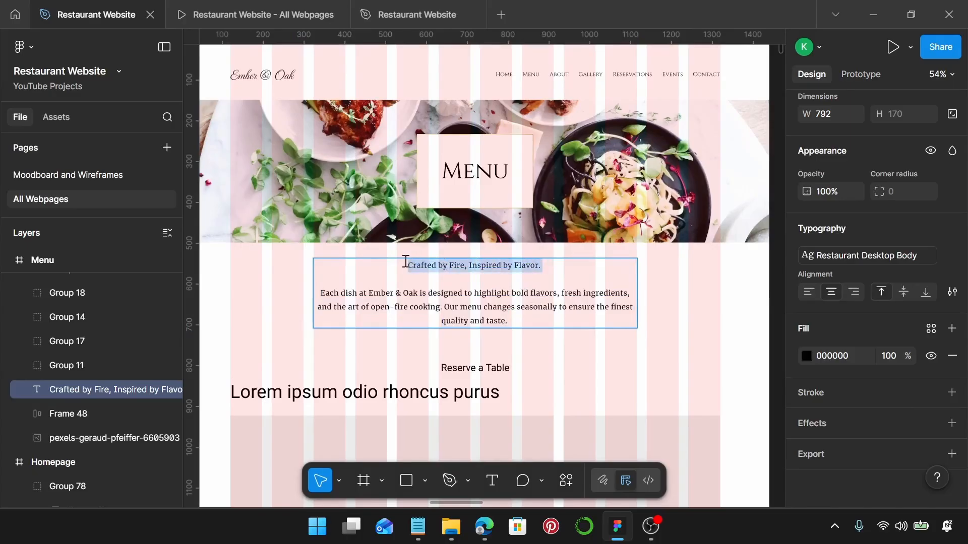
{"action": "key", "text": "ctrl+i"}
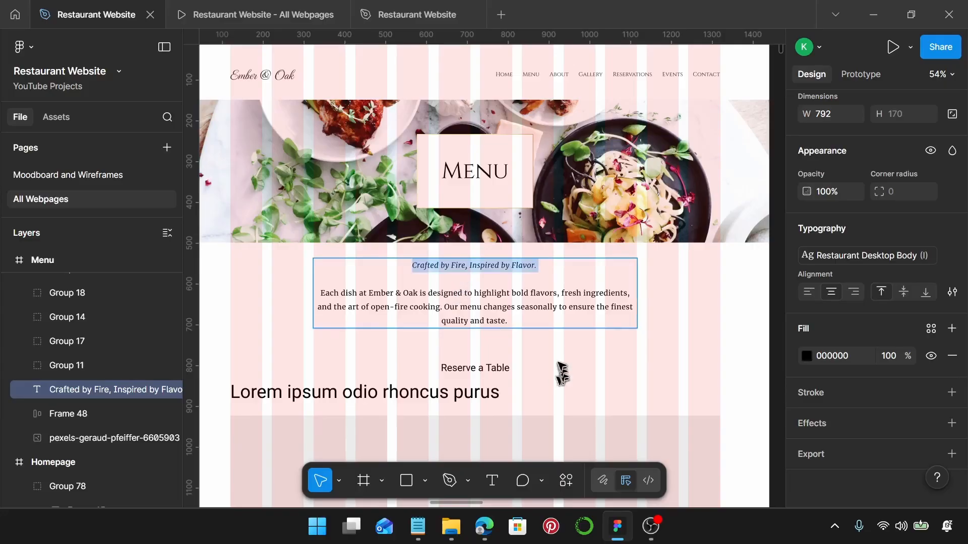
{"action": "key", "text": "Escape"}
- Copy the styled Reserve a Table button from the hero section of the Homepage frame
{"action": "scroll", "coordinate": [471, 359], "scroll_direction": "down", "scroll_amount": 1}
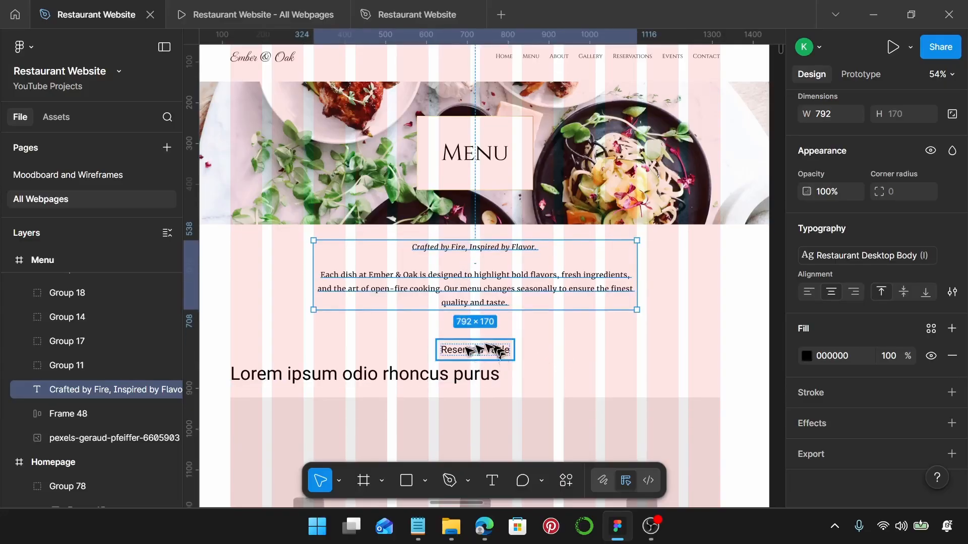
{"action": "left_click", "coordinate": [471, 353]}
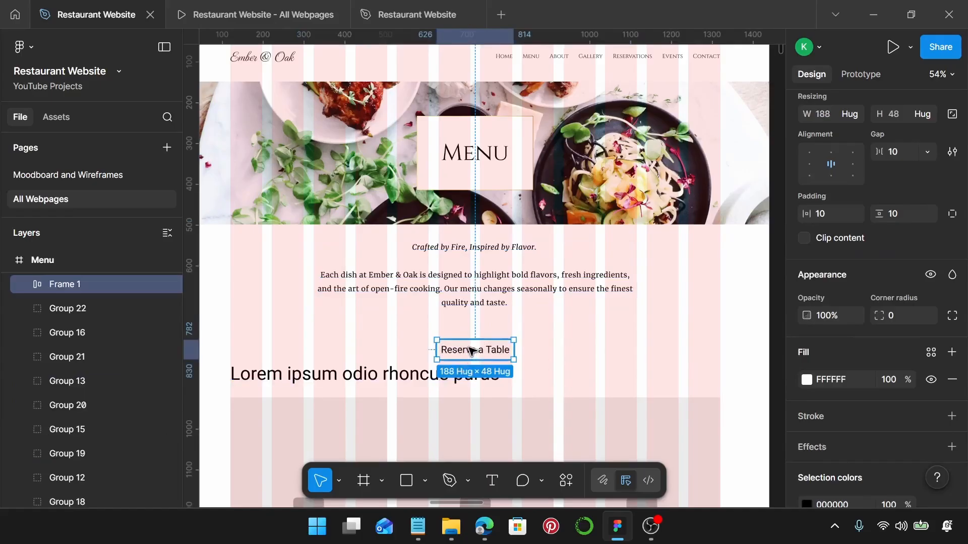
{"action": "scroll", "coordinate": [471, 351], "scroll_direction": "down", "scroll_amount": 5}
{"action": "scroll", "coordinate": [490, 343], "scroll_direction": "down", "scroll_amount": 3}
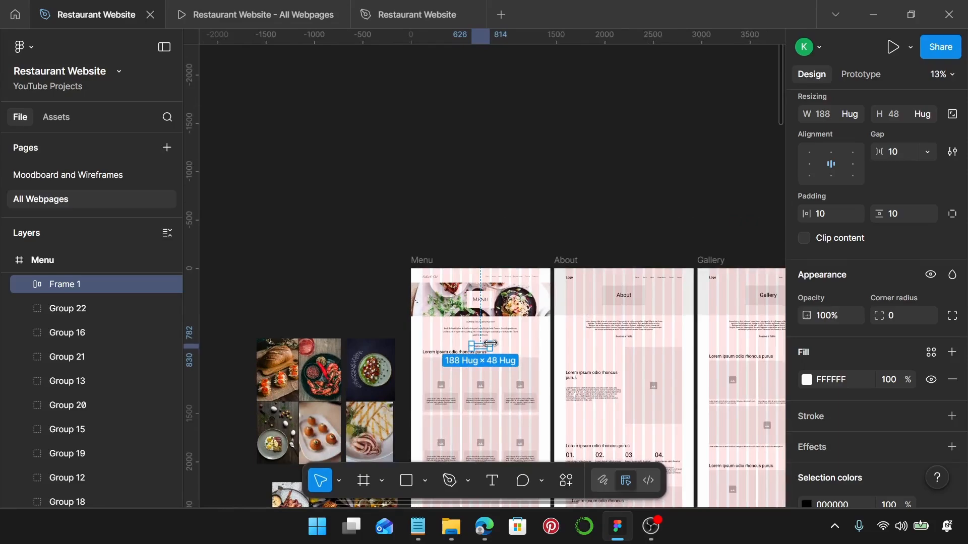
{"action": "scroll", "coordinate": [471, 298], "scroll_direction": "left", "scroll_amount": 6}
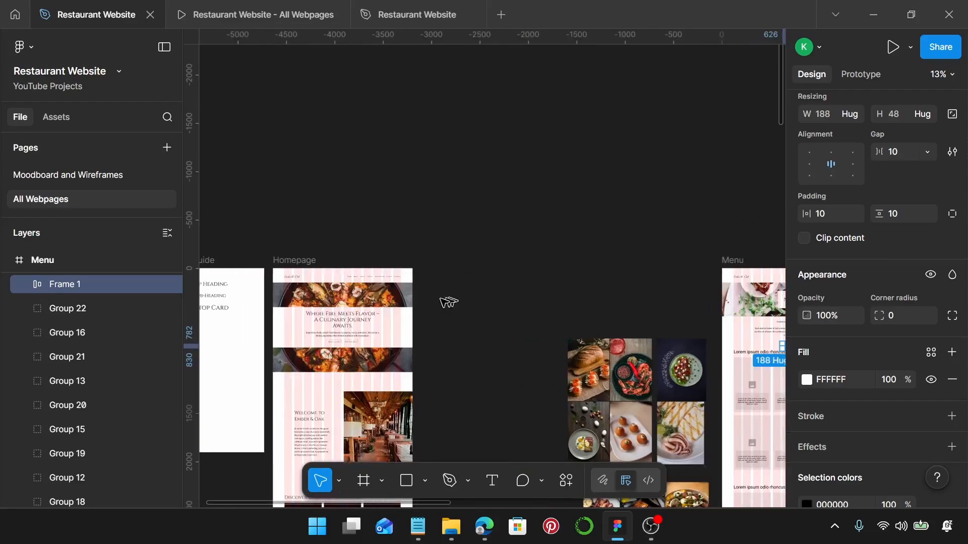
{"action": "scroll", "coordinate": [337, 343], "scroll_direction": "up", "scroll_amount": 8}
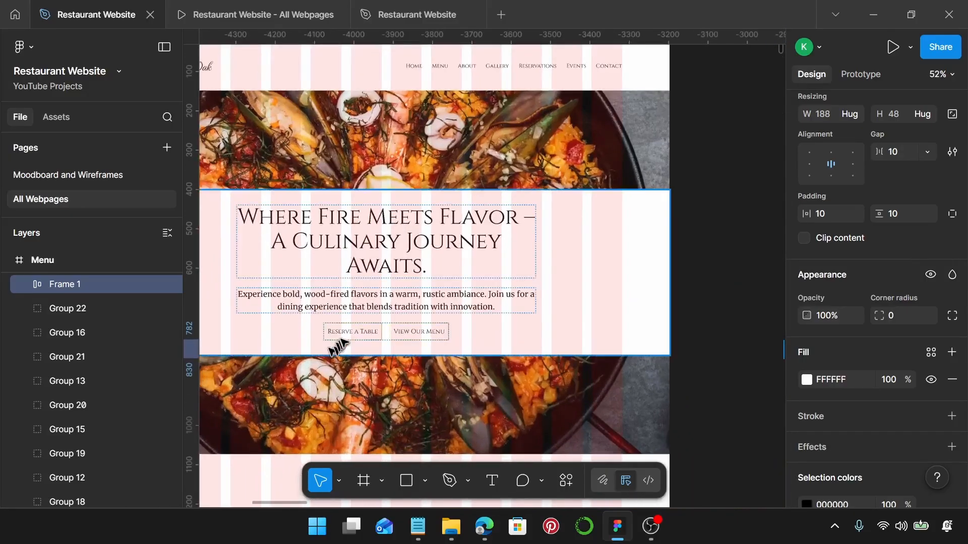
{"action": "left_click", "coordinate": [341, 339]}
{"action": "left_click", "coordinate": [345, 334]}
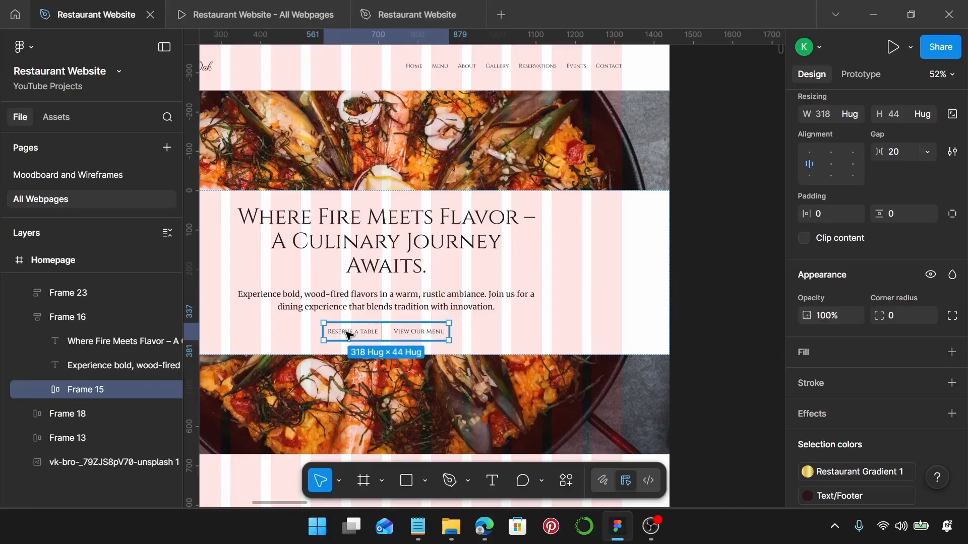
{"action": "left_click", "coordinate": [346, 335]}
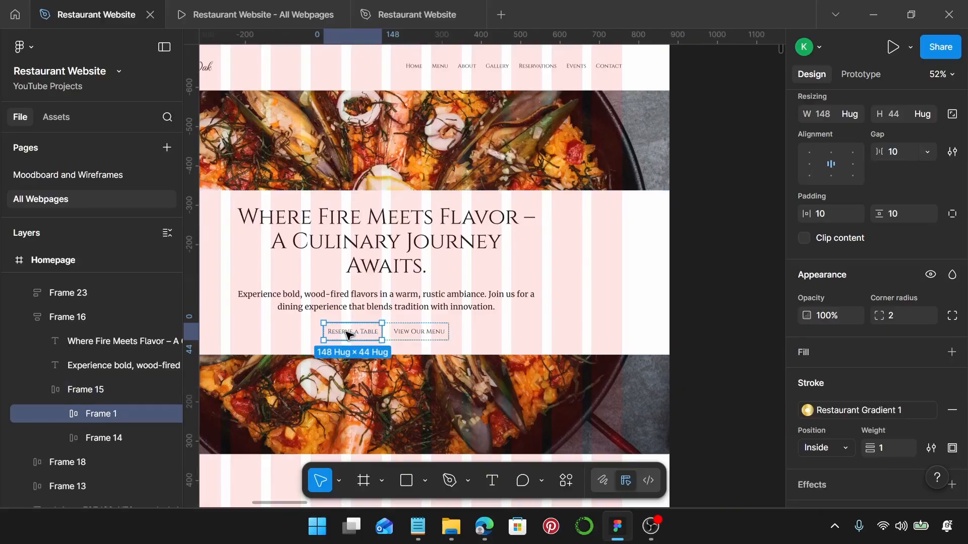
- Replace the Menu page's wireframe Reserve a Table button with the copied styled one and centre it just below the intro text
{"action": "scroll", "coordinate": [348, 334], "scroll_direction": "down", "scroll_amount": 3}
{"action": "scroll", "coordinate": [347, 335], "scroll_direction": "right", "scroll_amount": 10}
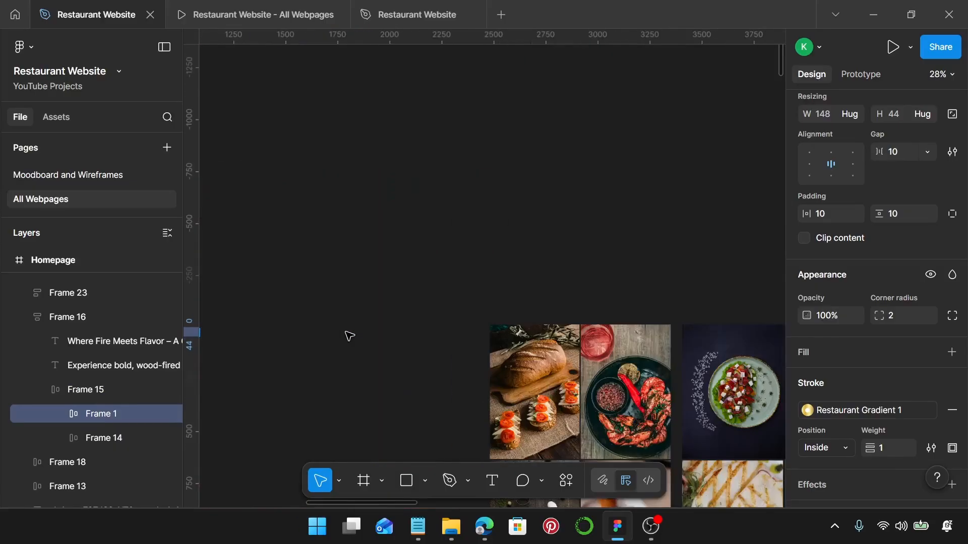
{"action": "scroll", "coordinate": [516, 349], "scroll_direction": "up", "scroll_amount": 4}
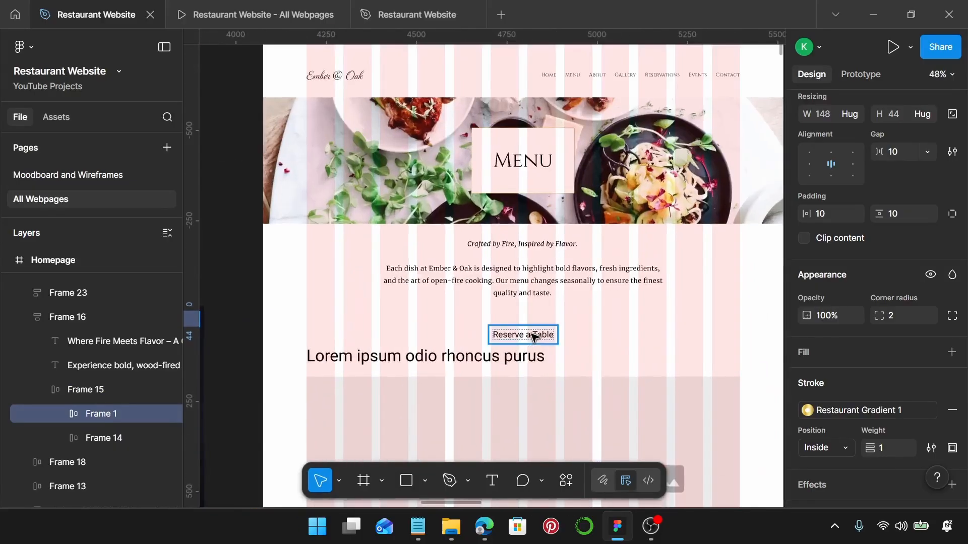
{"action": "left_click", "coordinate": [526, 342]}
{"action": "key", "text": "ctrl+shift+r"}
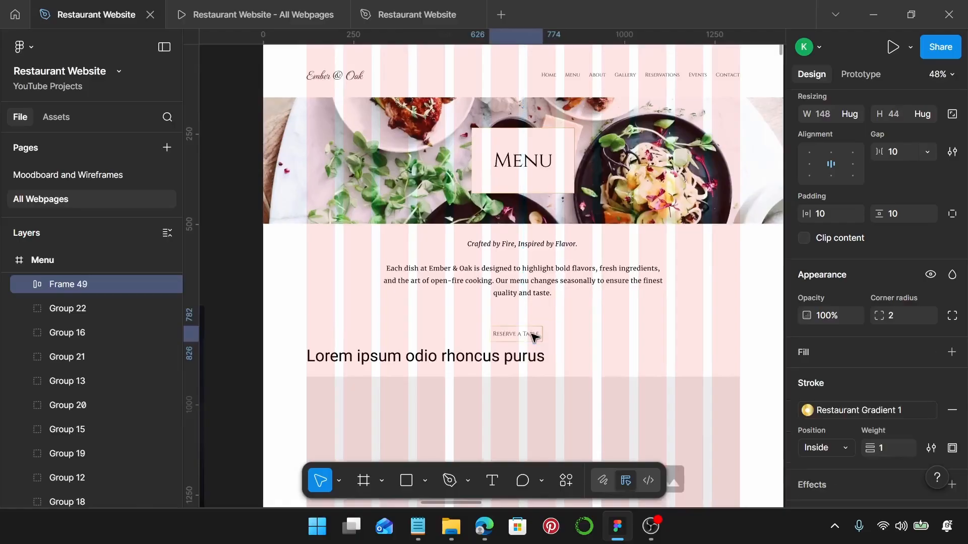
{"action": "scroll", "coordinate": [532, 336], "scroll_direction": "up", "scroll_amount": 3}
{"action": "left_click_drag", "start_coordinate": [533, 335], "coordinate": [523, 315]}
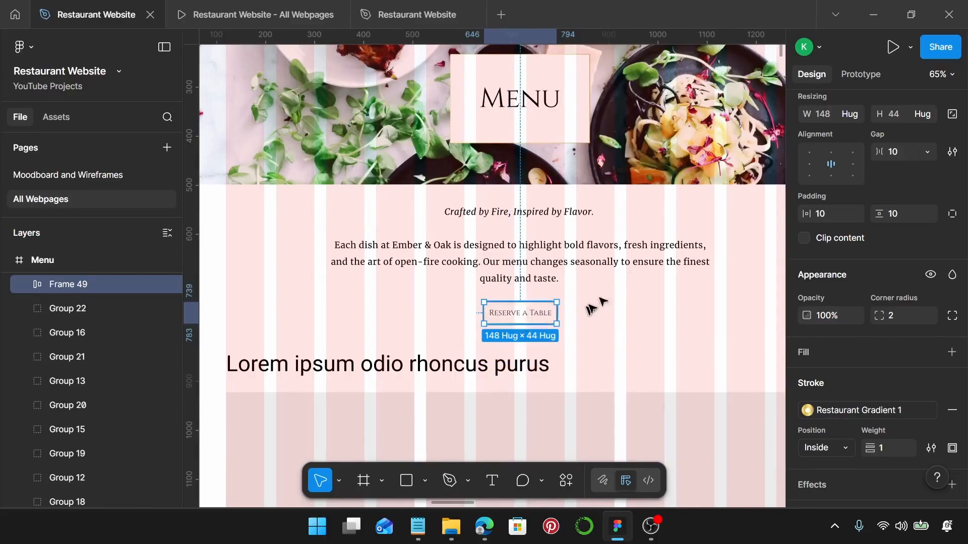
- Wrap the intro text and the Reserve a Table button in one vertical auto layout frame with a gap of 20
{"action": "left_click", "coordinate": [494, 247]}
{"action": "left_click", "coordinate": [525, 312], "text": "shift"}
{"action": "key", "text": "shift+a"}
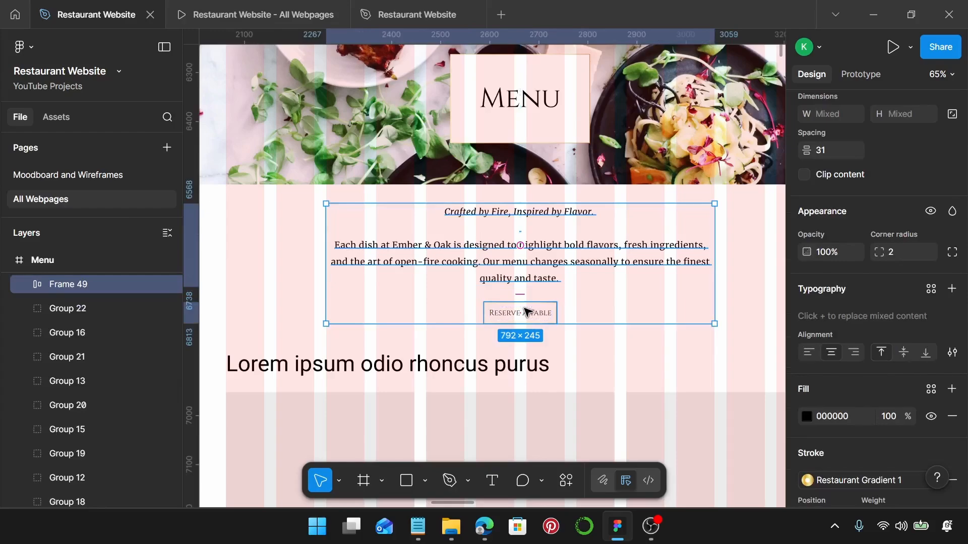
{"action": "key", "text": "shift+a"}
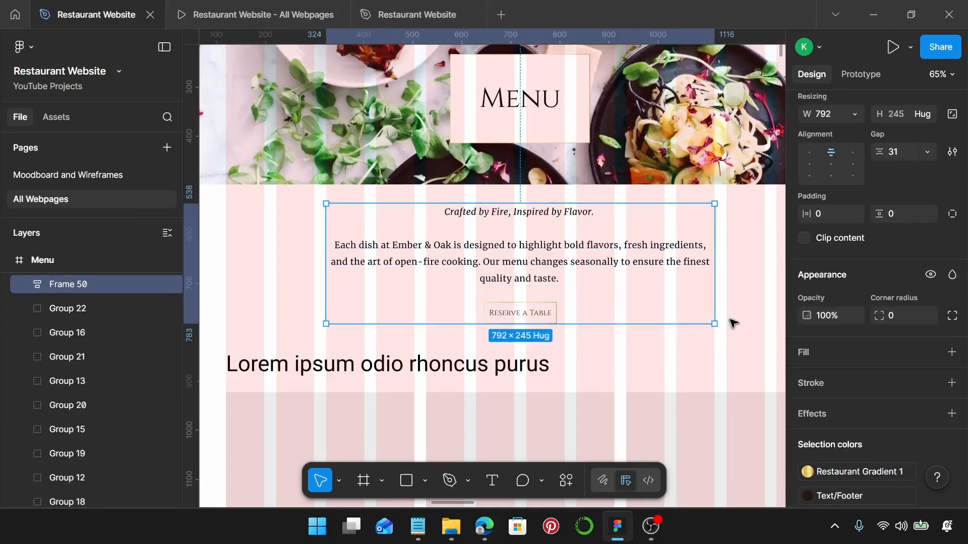
{"action": "scroll", "coordinate": [695, 340], "scroll_direction": "up", "scroll_amount": 1}
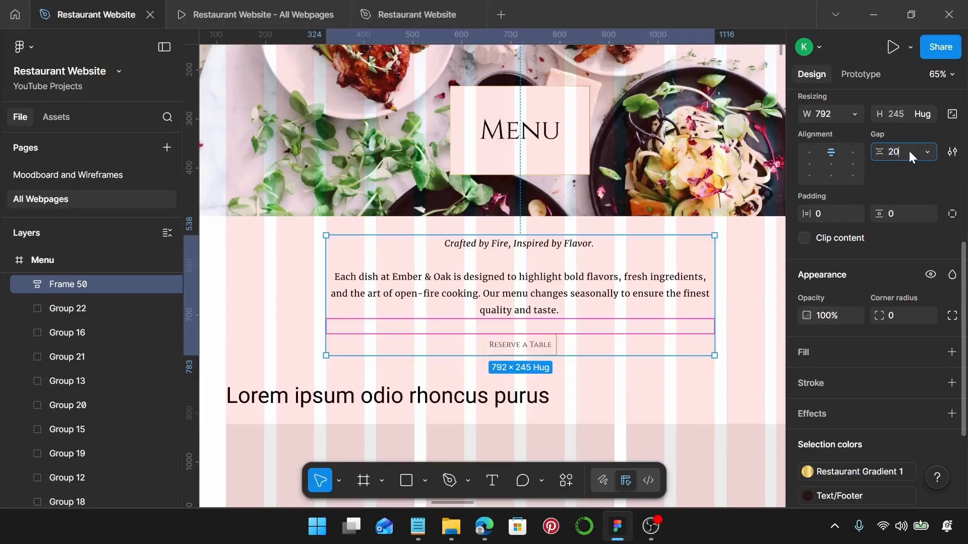
{"action": "key", "text": "Return"}
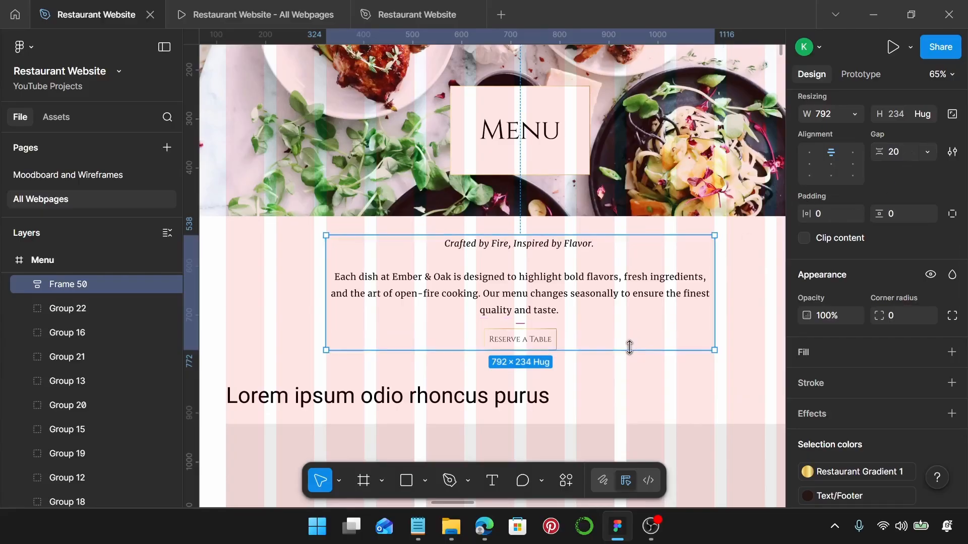
- Lengthen the Menu frame to a height of about 6161 and move the footer down to its new bottom edge
{"action": "scroll", "coordinate": [629, 347], "scroll_direction": "down", "scroll_amount": 3}
{"action": "scroll", "coordinate": [607, 289], "scroll_direction": "down", "scroll_amount": 1}
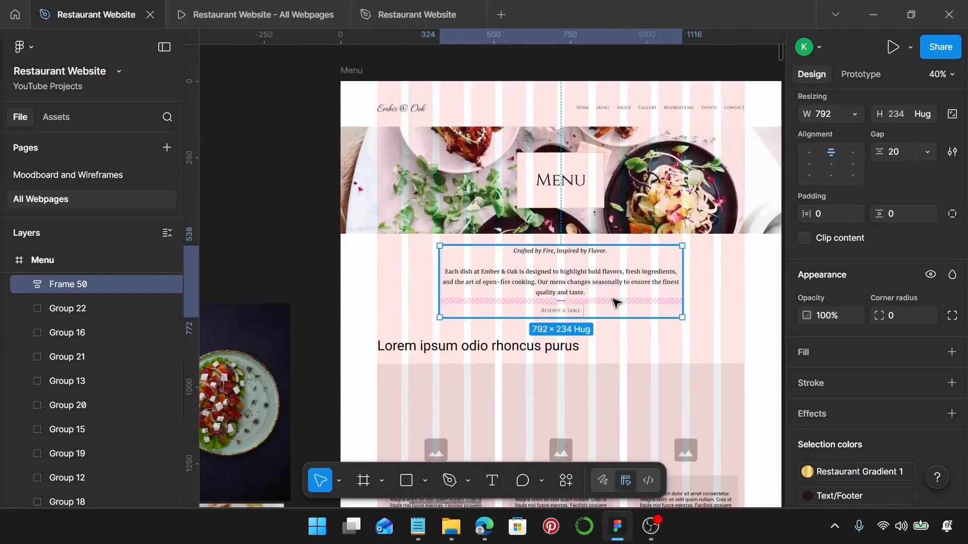
{"action": "scroll", "coordinate": [616, 302], "scroll_direction": "down", "scroll_amount": 2}
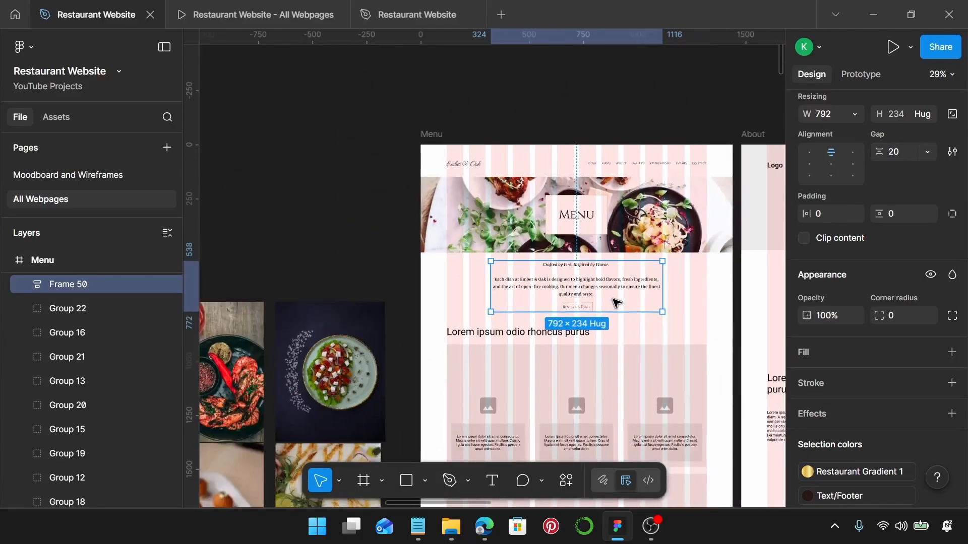
{"action": "left_click", "coordinate": [434, 139]}
{"action": "scroll", "coordinate": [648, 393], "scroll_direction": "down", "scroll_amount": 5}
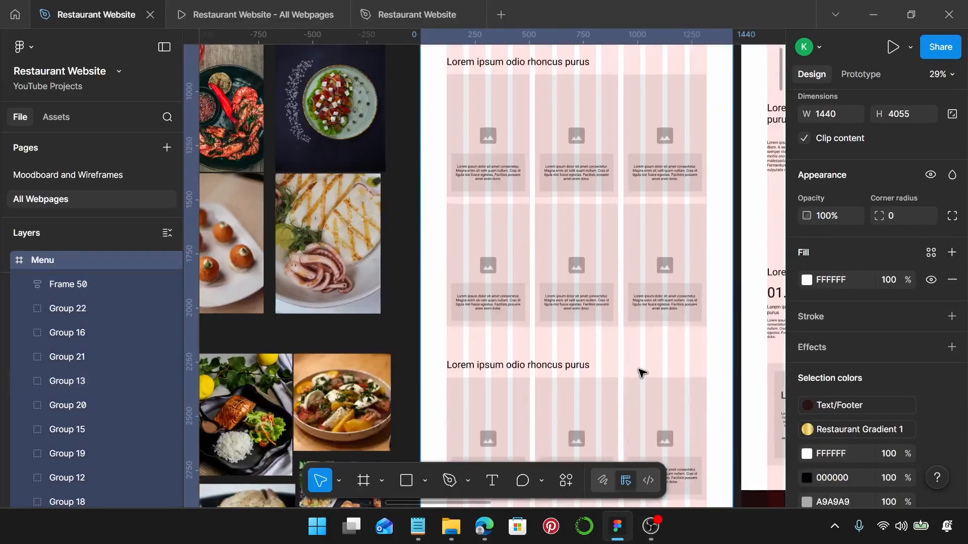
{"action": "scroll", "coordinate": [643, 376], "scroll_direction": "down", "scroll_amount": 5}
{"action": "scroll", "coordinate": [642, 373], "scroll_direction": "down", "scroll_amount": 5}
{"action": "left_click_drag", "start_coordinate": [614, 124], "coordinate": [665, 332]}
{"action": "scroll", "coordinate": [665, 331], "scroll_direction": "down", "scroll_amount": 3}
{"action": "scroll", "coordinate": [665, 334], "scroll_direction": "up", "scroll_amount": 3}
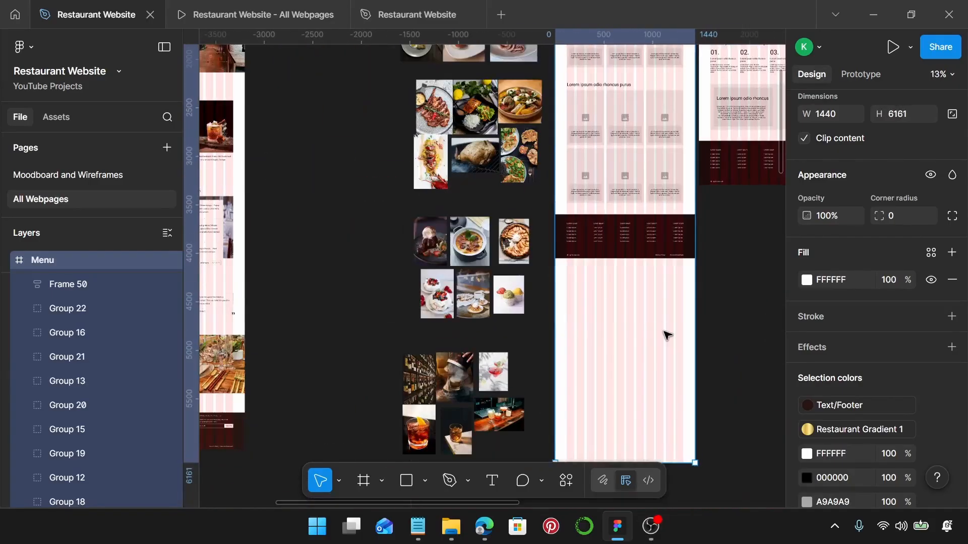
{"action": "left_click", "coordinate": [628, 255]}
{"action": "left_click_drag", "start_coordinate": [620, 262], "coordinate": [635, 441]}
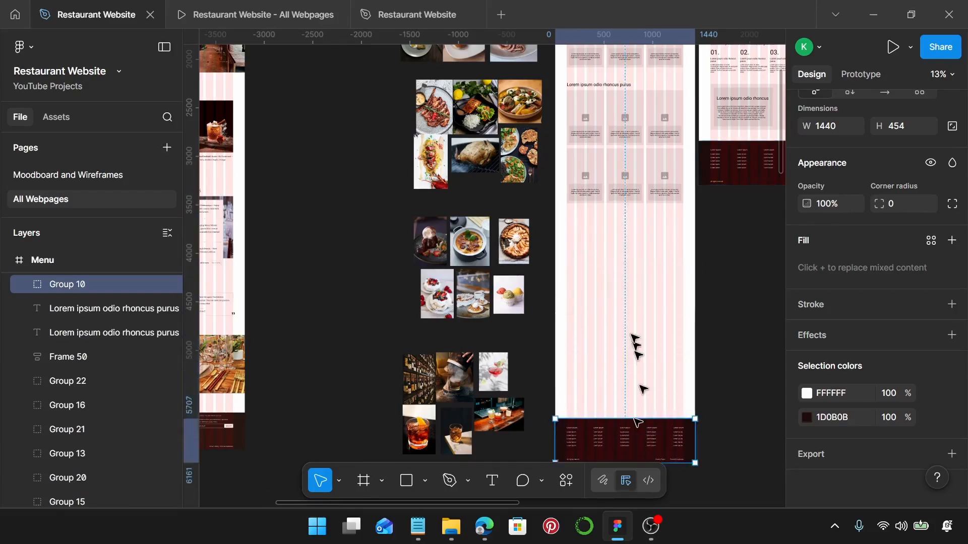
- Delete the second wireframe section of the Menu page, including its placeholder heading and all six image cards
{"action": "scroll", "coordinate": [638, 353], "scroll_direction": "up", "scroll_amount": 3}
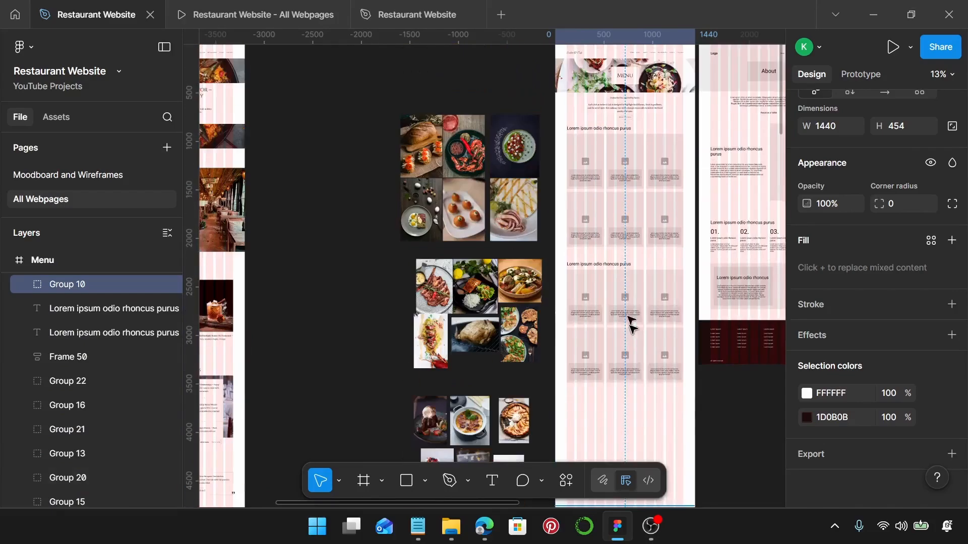
{"action": "left_click", "coordinate": [564, 259]}
{"action": "left_click_drag", "start_coordinate": [565, 259], "coordinate": [683, 400]}
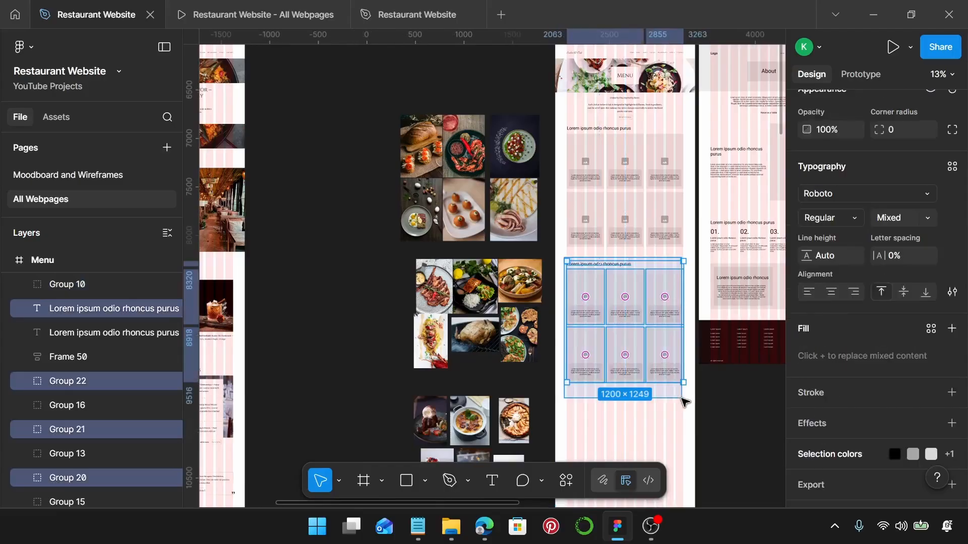
{"action": "key", "text": "Delete"}
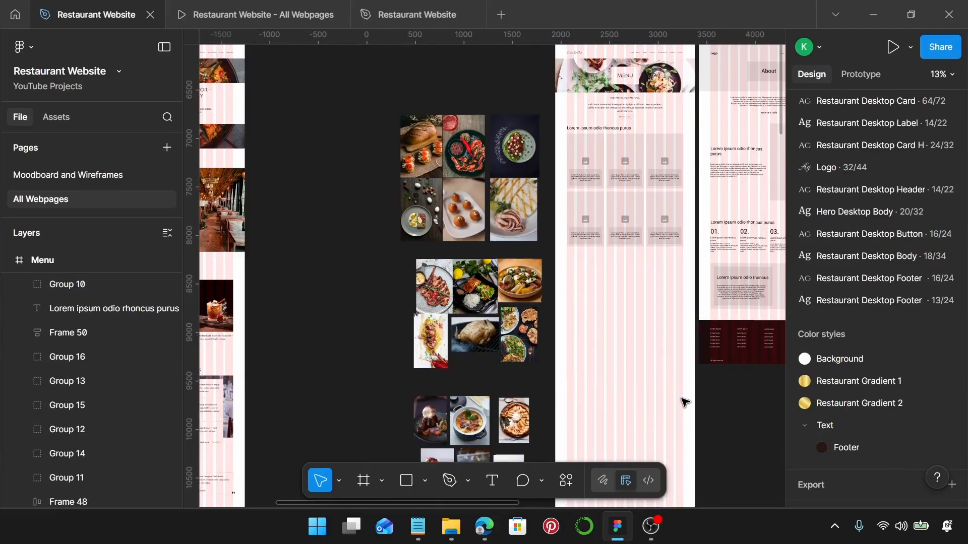
- Move the remaining placeholder heading and its six cards further down, leaving more space below the Reserve a Table button
{"action": "scroll", "coordinate": [626, 138], "scroll_direction": "up", "scroll_amount": 3}
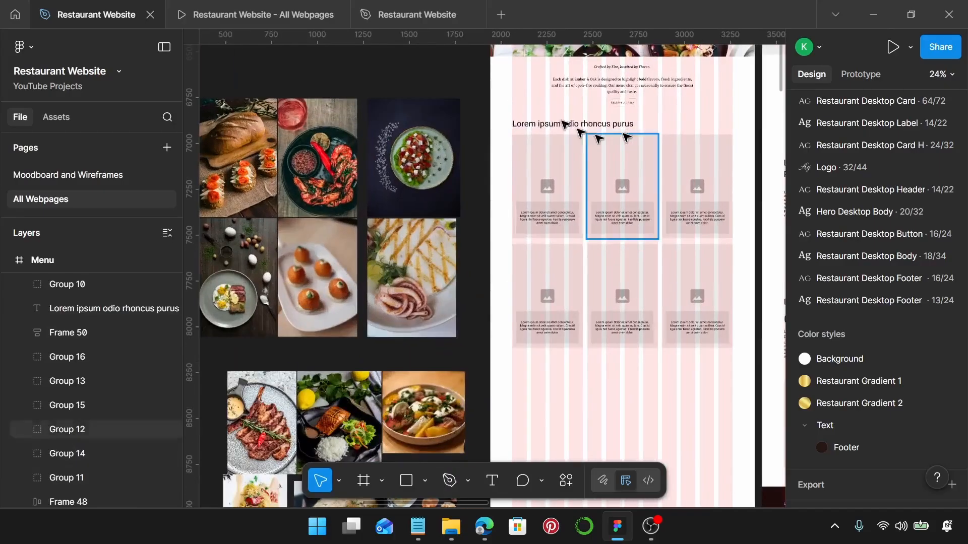
{"action": "left_click_drag", "start_coordinate": [508, 121], "coordinate": [723, 349]}
{"action": "left_click_drag", "start_coordinate": [697, 157], "coordinate": [698, 190]}
{"action": "scroll", "coordinate": [698, 190], "scroll_direction": "up", "scroll_amount": 4}
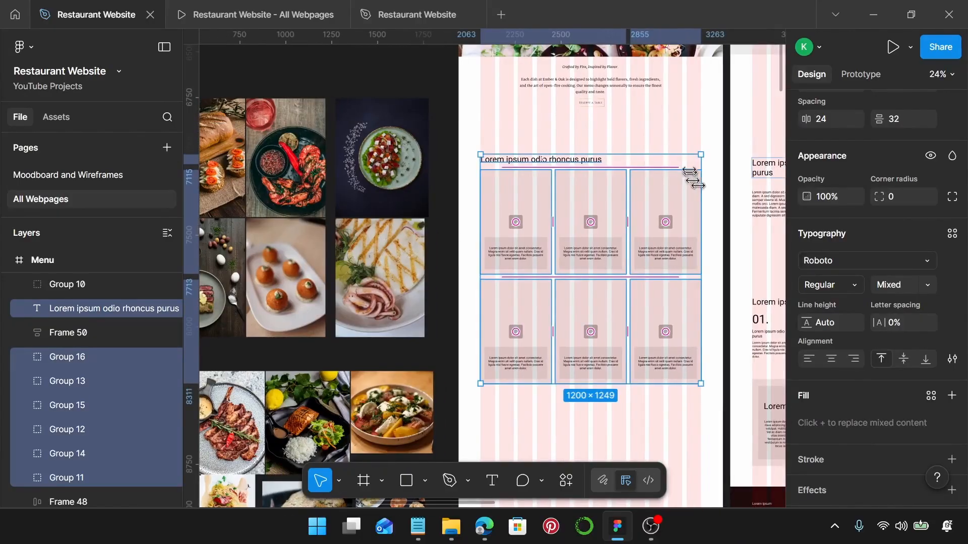
{"action": "left_click", "coordinate": [663, 139]}
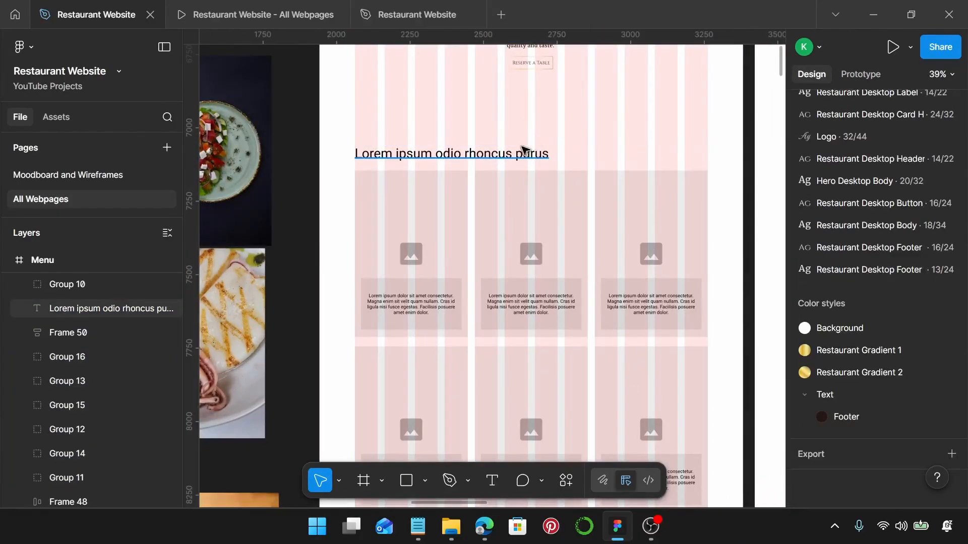
- Apply the 48/64 Restaurant Desktop sub-heading text style to the placeholder heading above the cards
{"action": "left_click", "coordinate": [522, 148]}
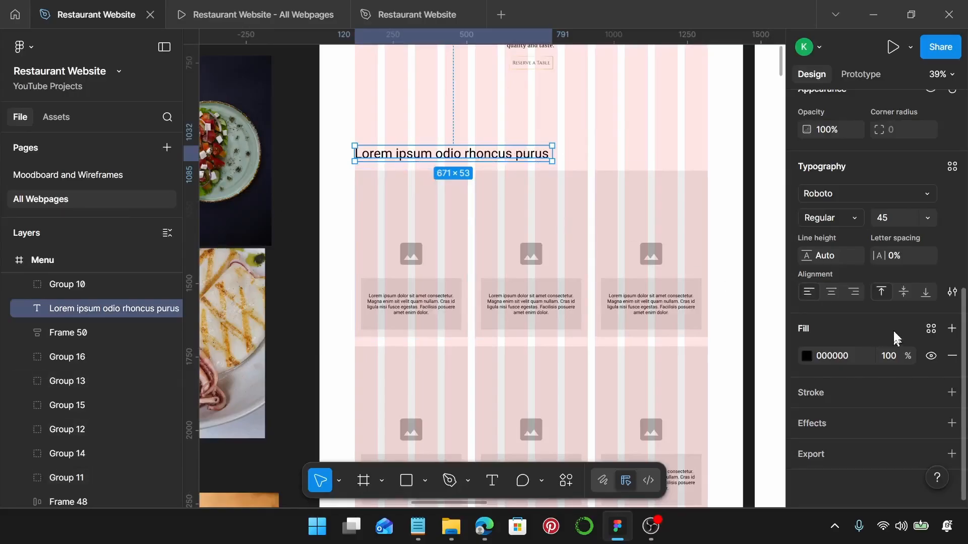
{"action": "left_click", "coordinate": [953, 168]}
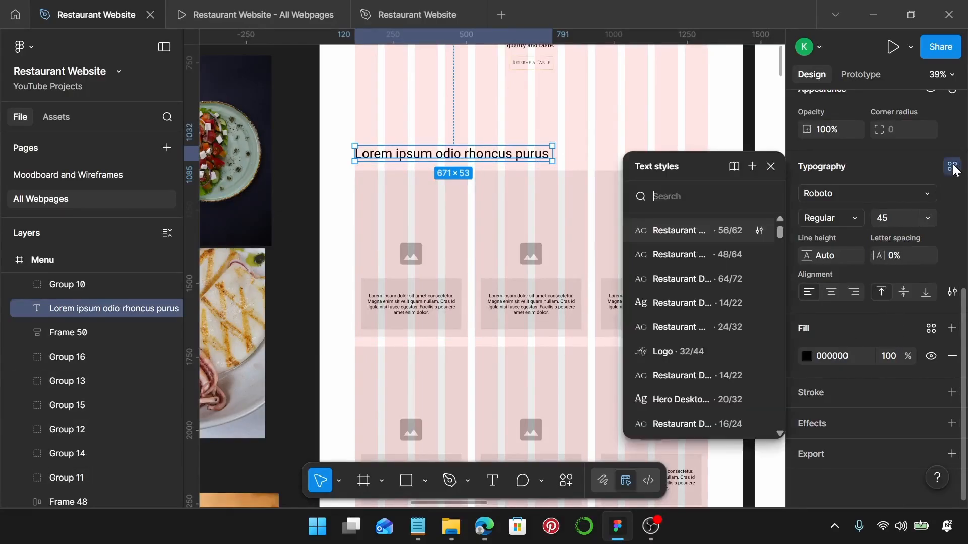
{"action": "left_click", "coordinate": [704, 256]}
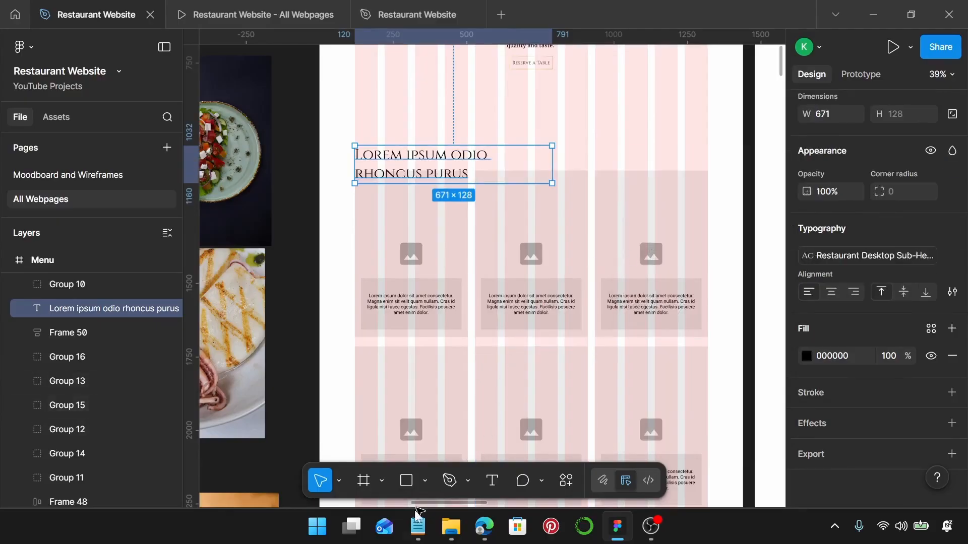
- Copy the word "Starters" from the Notepad copy document and replace the placeholder section heading in Figma with it
{"action": "left_click", "coordinate": [418, 528]}
{"action": "scroll", "coordinate": [778, 304], "scroll_direction": "down", "scroll_amount": 5}
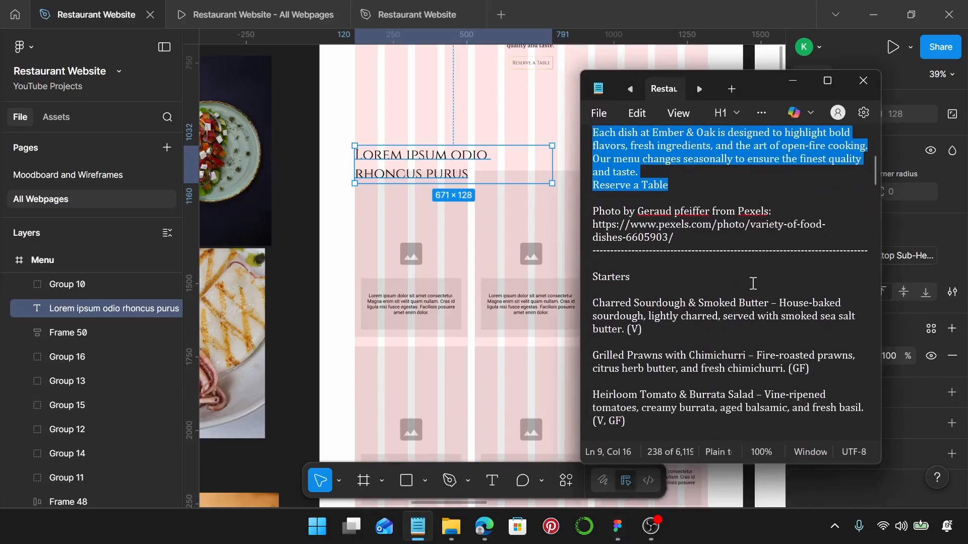
{"action": "double_click", "coordinate": [616, 238]}
{"action": "key", "text": "ctrl+c"}
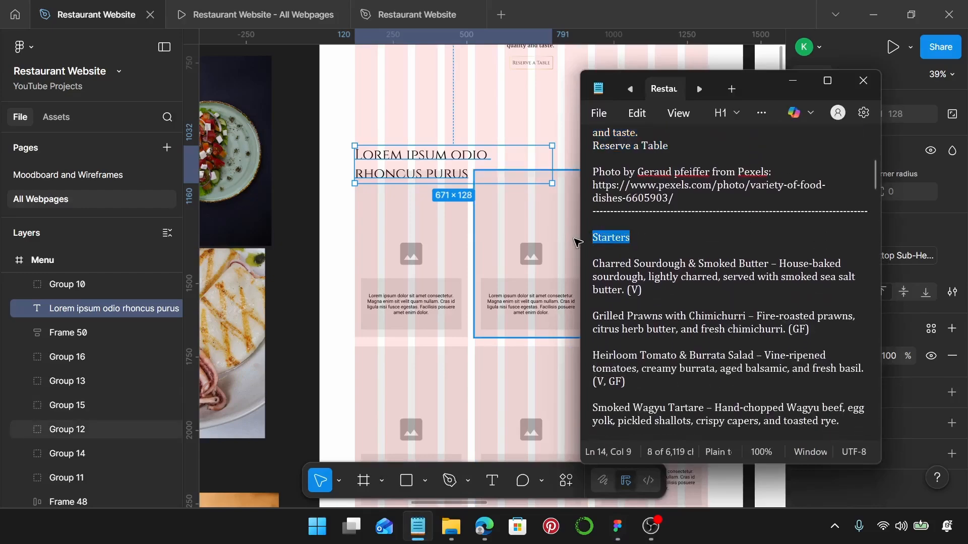
{"action": "double_click", "coordinate": [416, 162]}
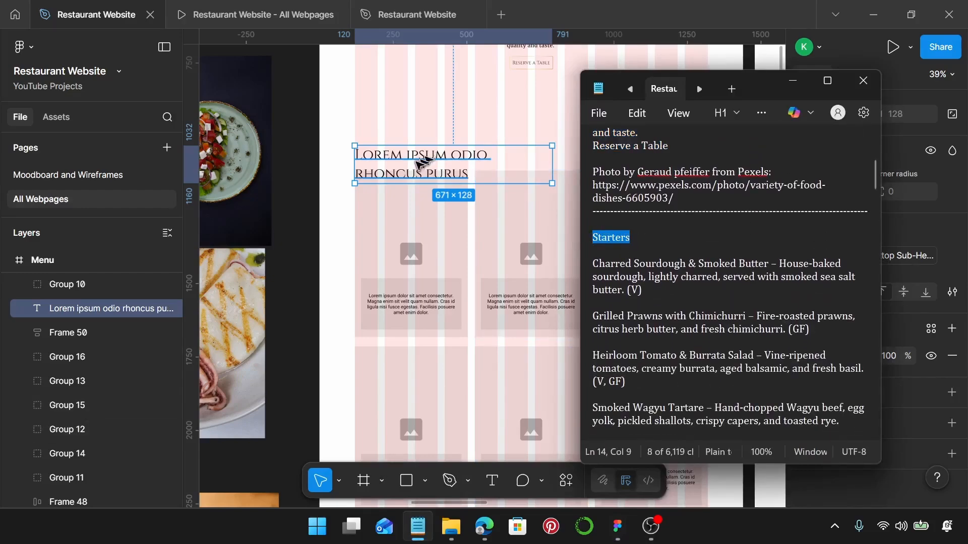
{"action": "key", "text": "ctrl+v"}
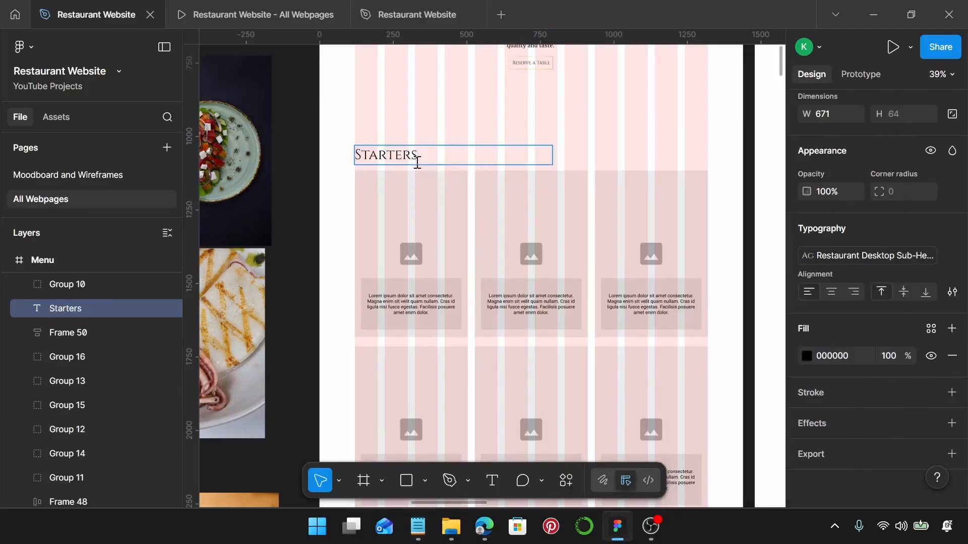
- Set the Starters heading to auto width and centre it horizontally above the card grid, slightly higher than before
{"action": "scroll", "coordinate": [833, 265], "scroll_direction": "up", "scroll_amount": 3}
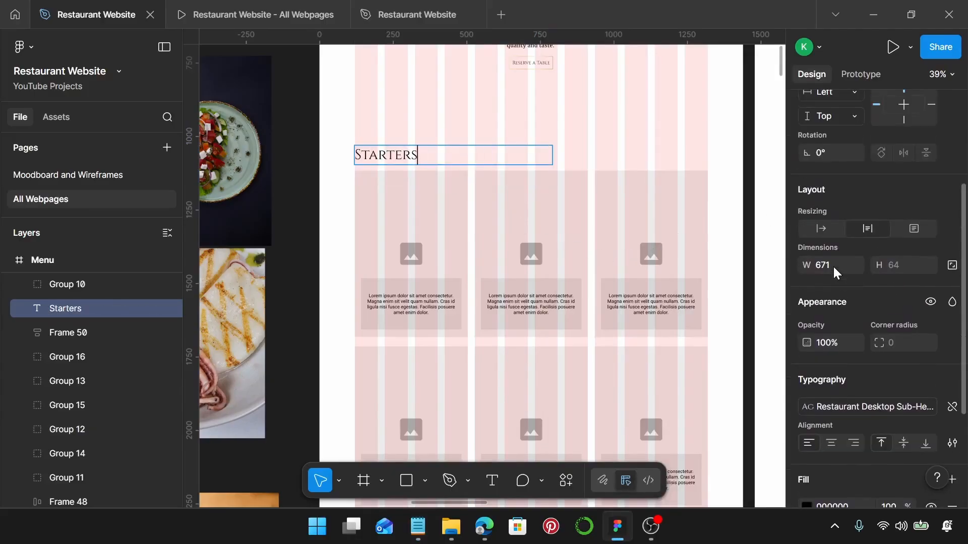
{"action": "left_click", "coordinate": [816, 232]}
{"action": "key", "text": "Escape"}
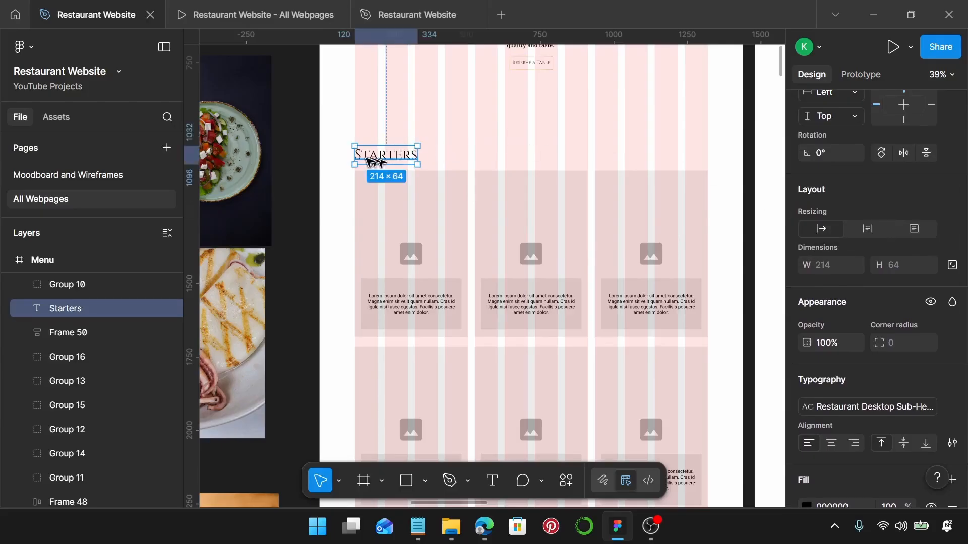
{"action": "left_click_drag", "start_coordinate": [376, 158], "coordinate": [529, 158]}
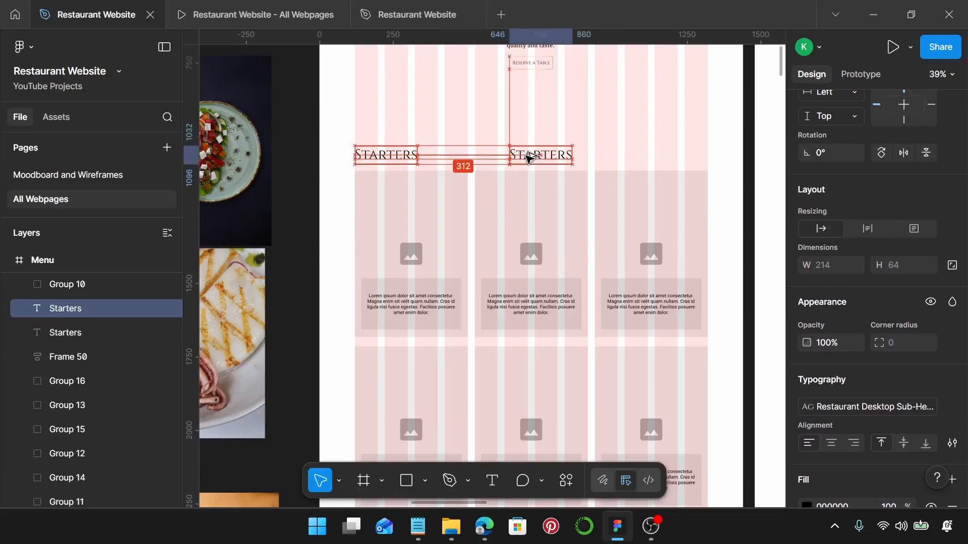
{"action": "key", "text": "ctrl+z"}
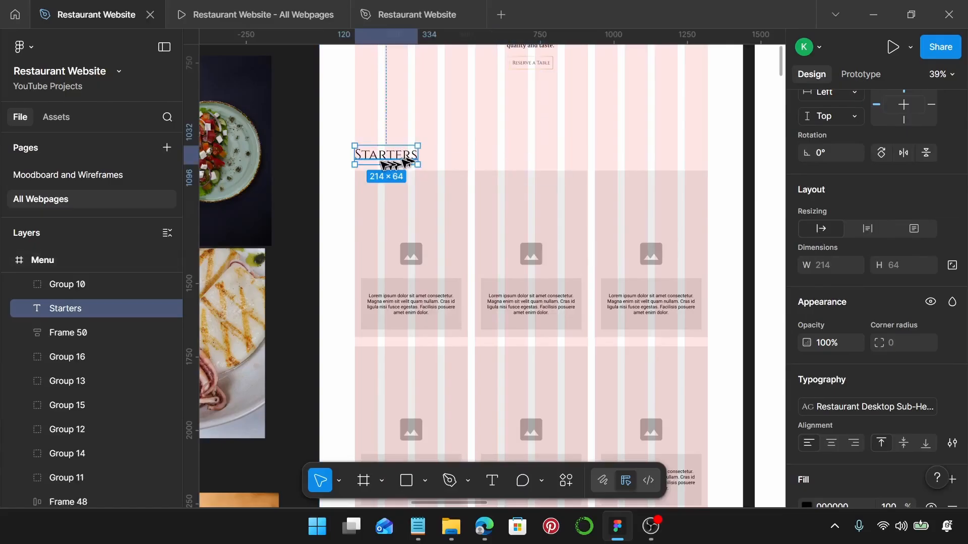
{"action": "left_click_drag", "start_coordinate": [383, 164], "coordinate": [538, 150]}
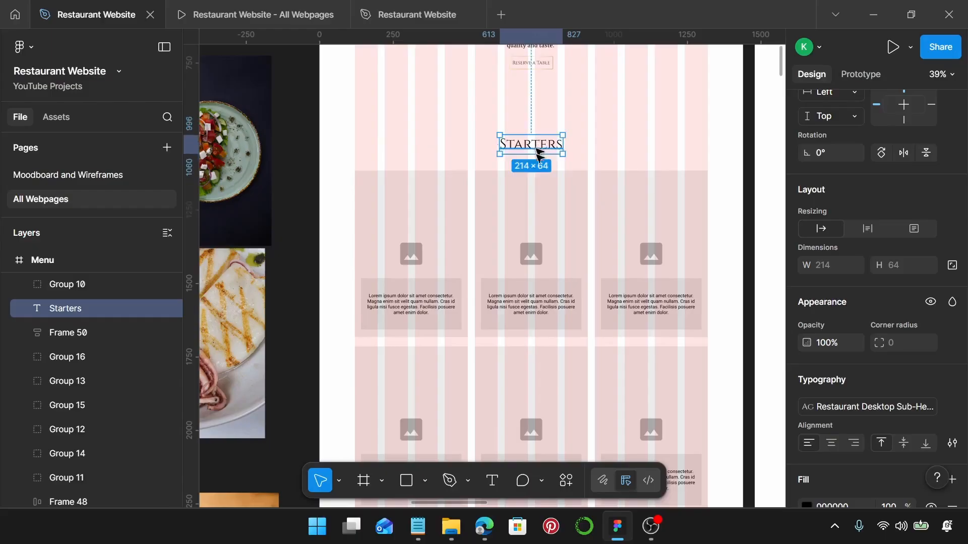
- Examine the food photos and how the Starters cards align with the layout columns, and select the first card to check its dimensions
{"action": "scroll", "coordinate": [531, 251], "scroll_direction": "down", "scroll_amount": 3}
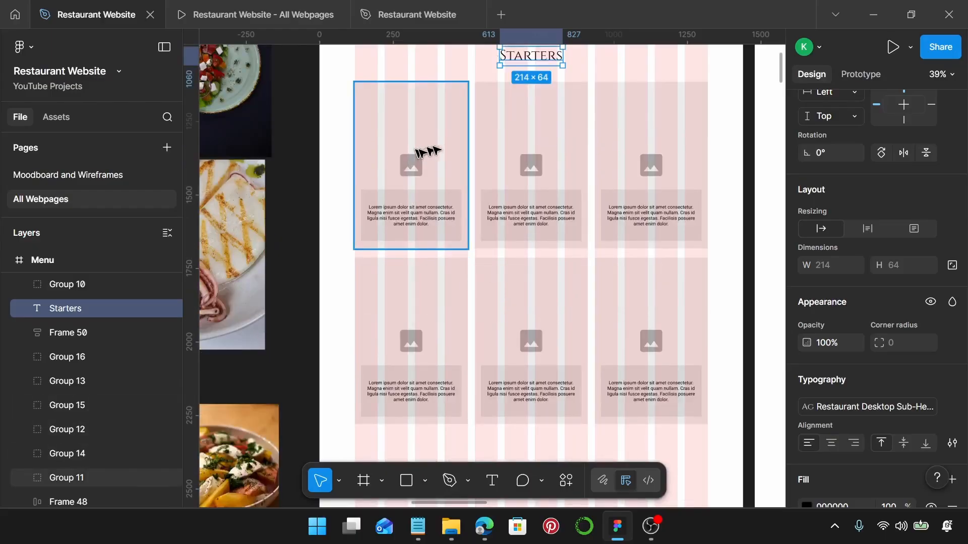
{"action": "scroll", "coordinate": [348, 140], "scroll_direction": "down", "scroll_amount": 3}
{"action": "scroll", "coordinate": [383, 143], "scroll_direction": "left", "scroll_amount": 4}
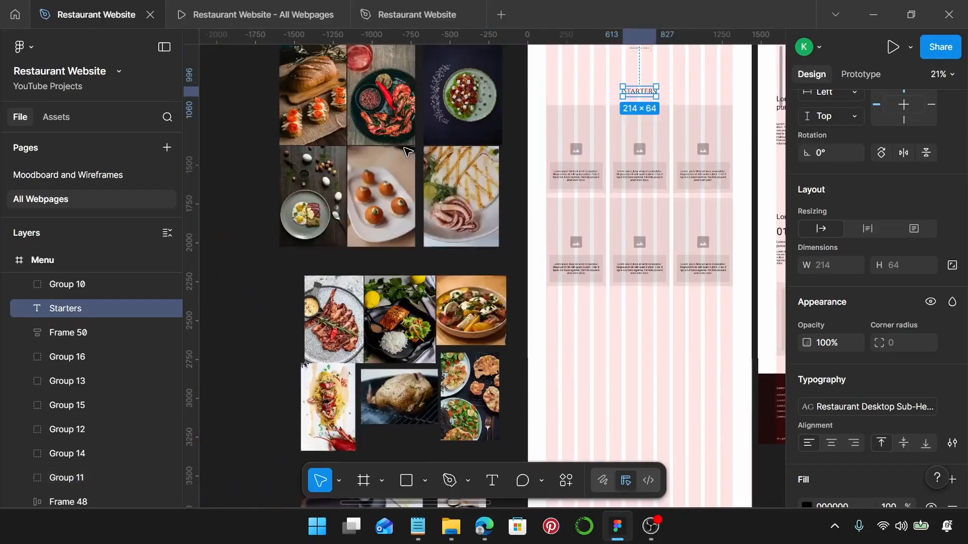
{"action": "scroll", "coordinate": [408, 151], "scroll_direction": "up", "scroll_amount": 3}
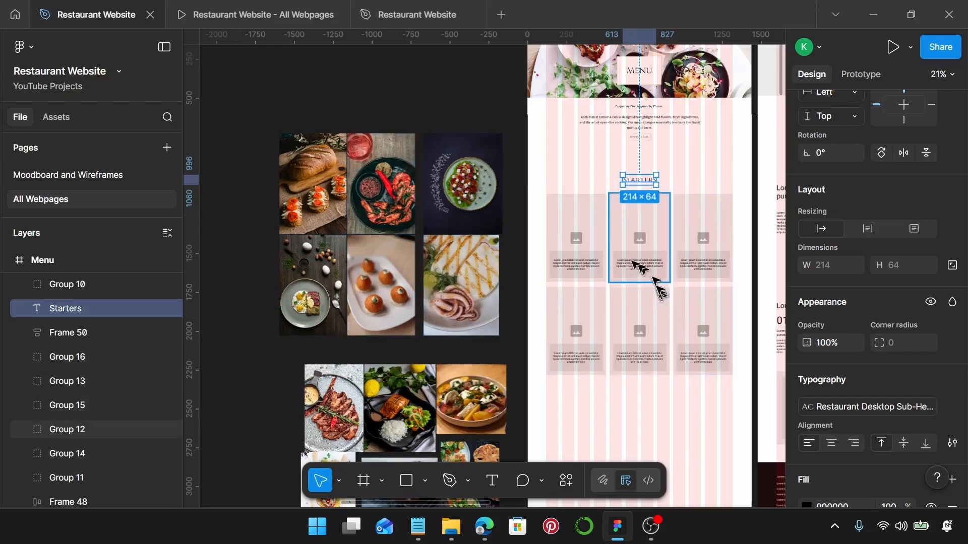
{"action": "scroll", "coordinate": [617, 250], "scroll_direction": "up", "scroll_amount": 3}
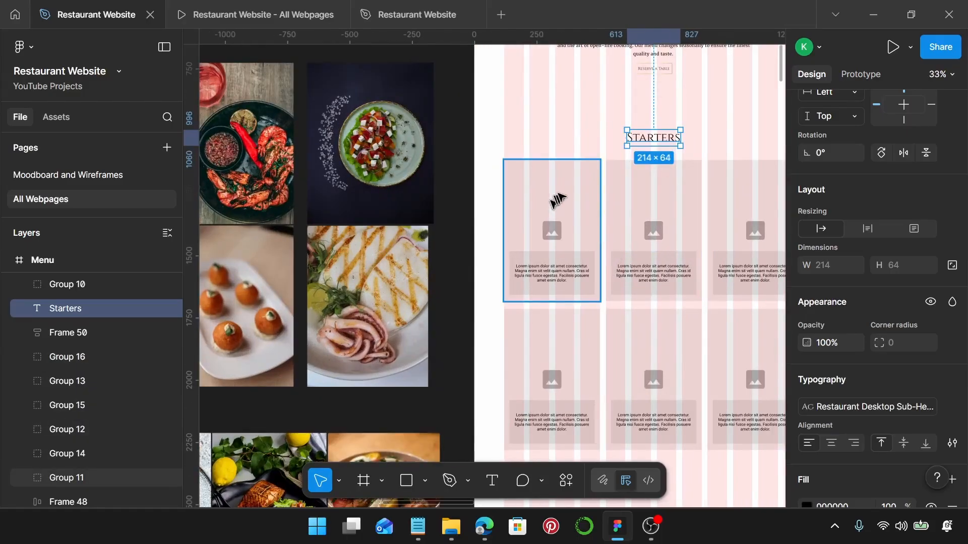
{"action": "scroll", "coordinate": [525, 162], "scroll_direction": "up", "scroll_amount": 4}
{"action": "scroll", "coordinate": [486, 166], "scroll_direction": "up", "scroll_amount": 5}
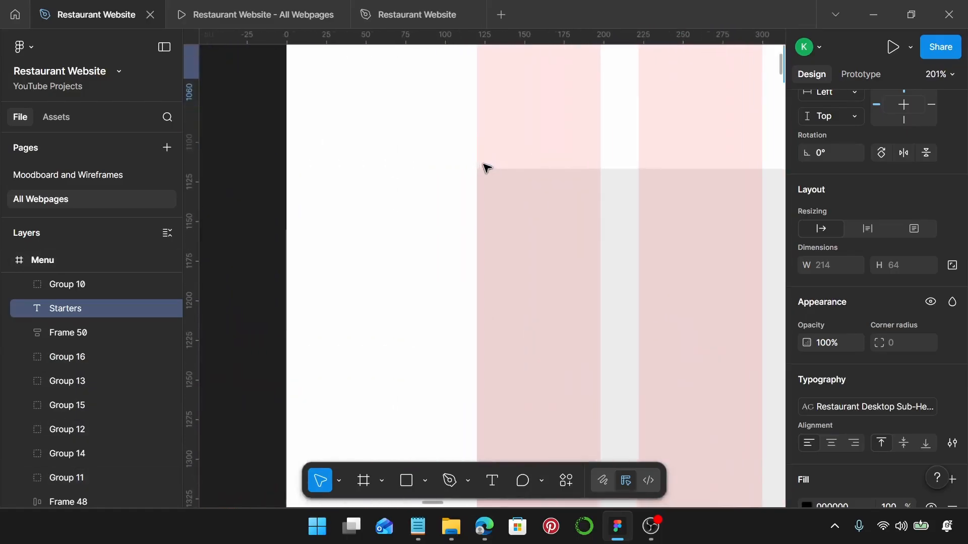
{"action": "scroll", "coordinate": [486, 167], "scroll_direction": "right", "scroll_amount": 3}
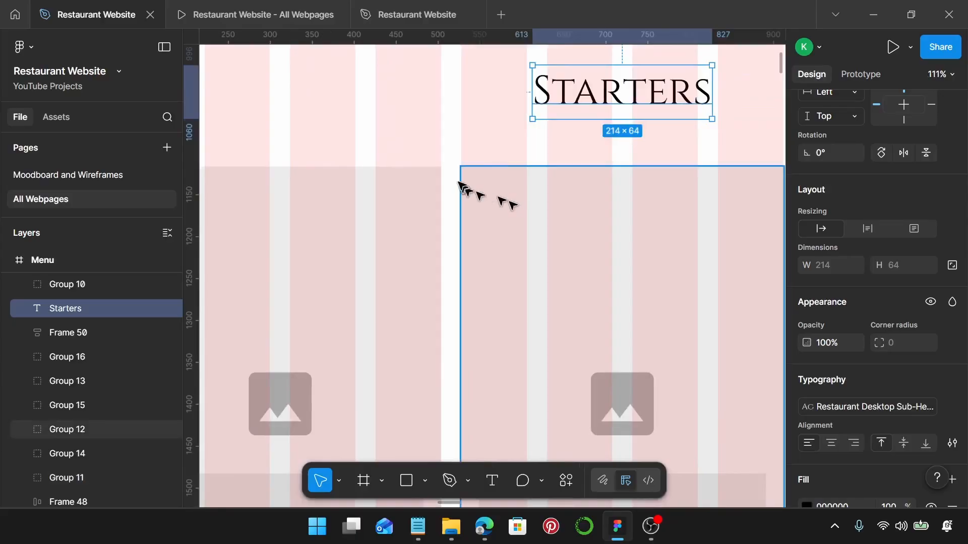
{"action": "scroll", "coordinate": [458, 201], "scroll_direction": "down", "scroll_amount": 4}
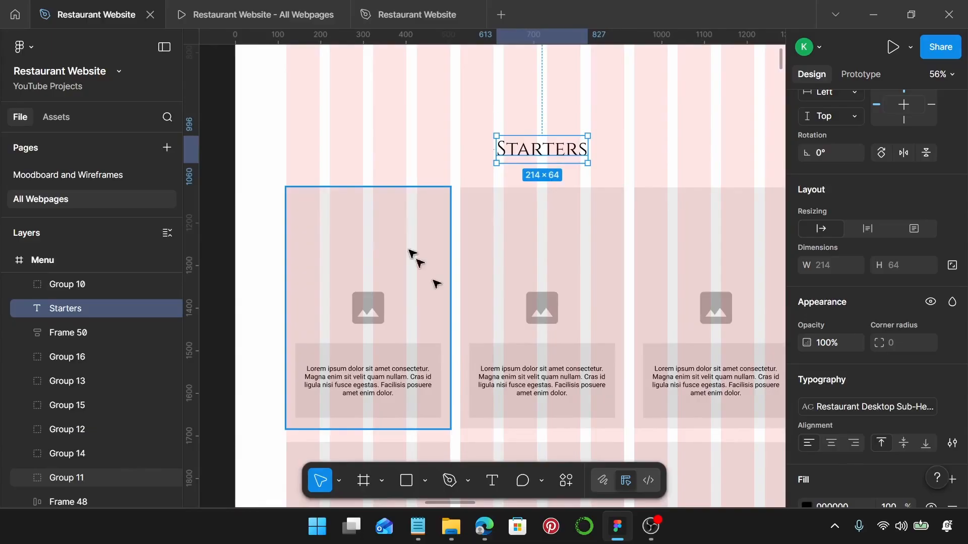
{"action": "scroll", "coordinate": [361, 254], "scroll_direction": "down", "scroll_amount": 1}
{"action": "left_click", "coordinate": [355, 235]}
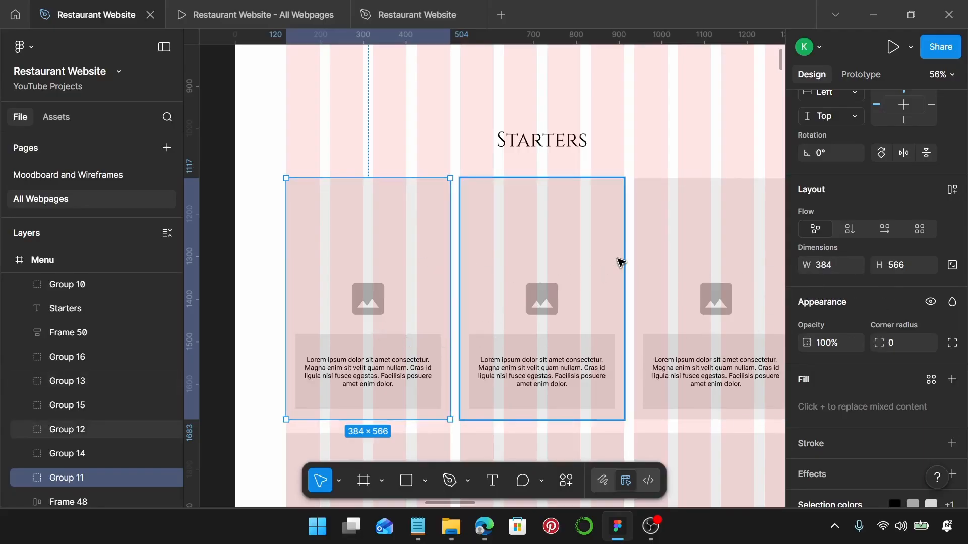
- Set the width of the bread and tomato toast photo beside the Menu page to 384, keeping its proportions
{"action": "scroll", "coordinate": [570, 261], "scroll_direction": "down", "scroll_amount": 5}
{"action": "scroll", "coordinate": [491, 259], "scroll_direction": "left", "scroll_amount": 5}
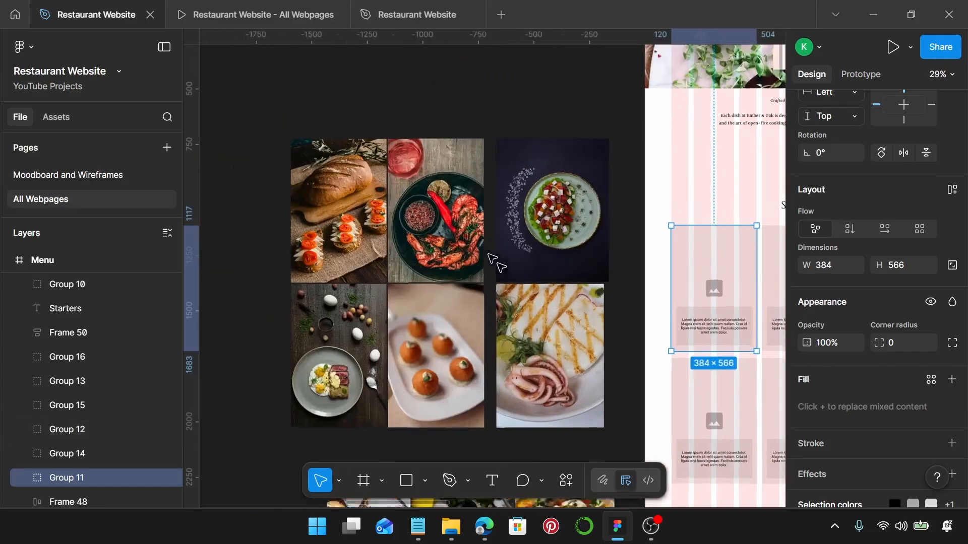
{"action": "left_click", "coordinate": [433, 206]}
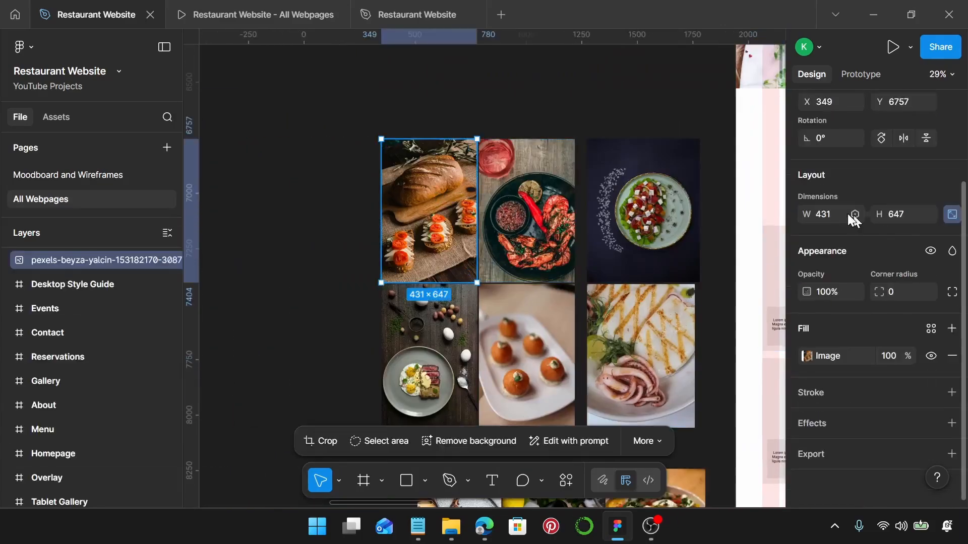
{"action": "left_click", "coordinate": [835, 212]}
{"action": "type", "text": "384"}
{"action": "key", "text": "Return"}
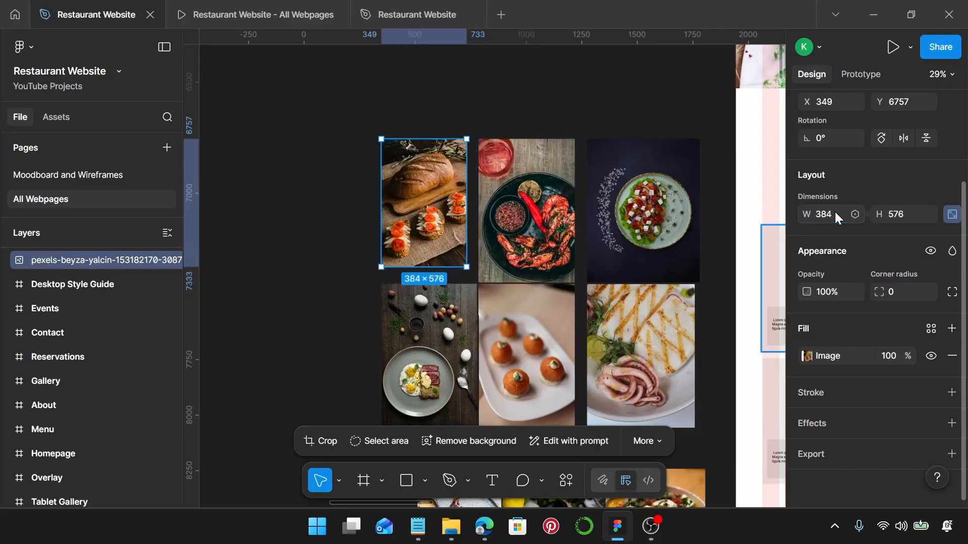
- Select all six starter food photos and set their width to 384 with proportions locked
{"action": "scroll", "coordinate": [634, 213], "scroll_direction": "down", "scroll_amount": 3}
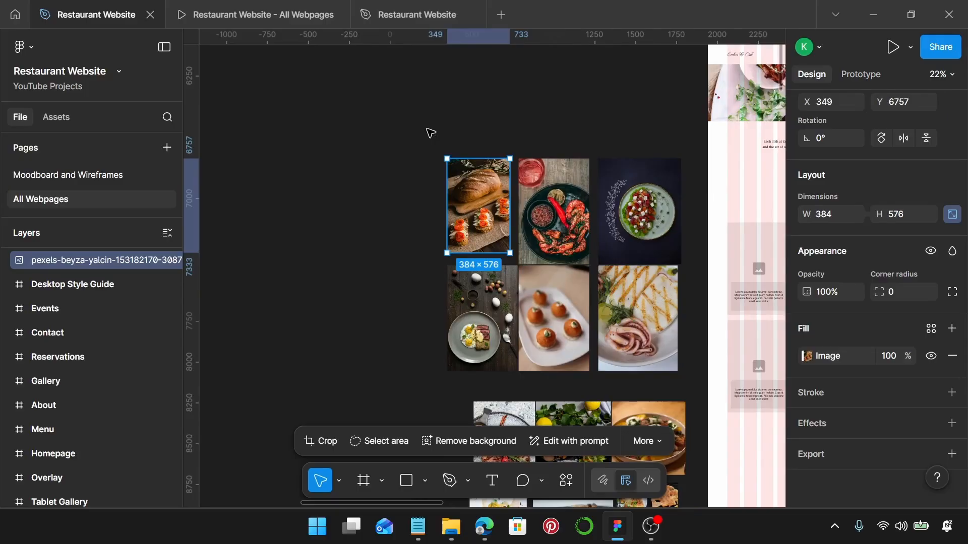
{"action": "left_click_drag", "start_coordinate": [414, 113], "coordinate": [678, 373]}
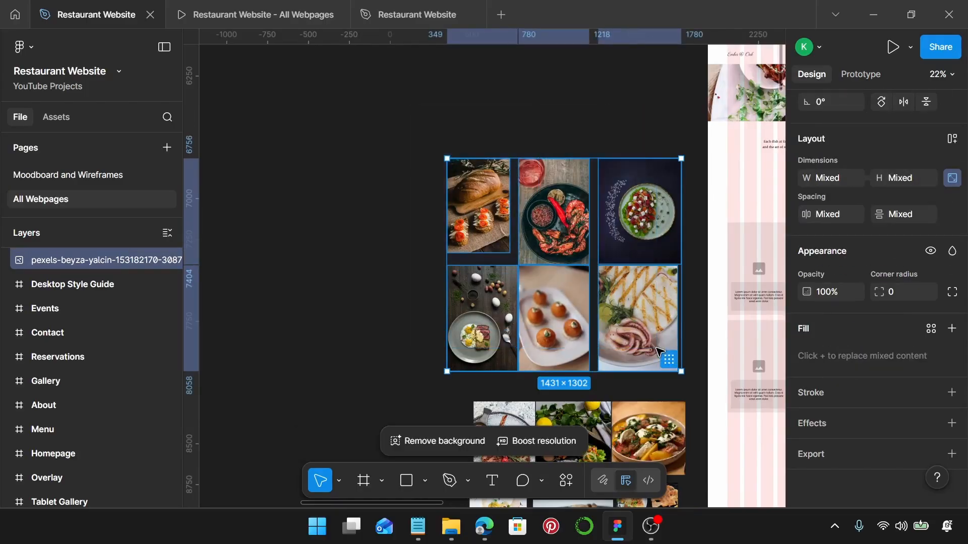
{"action": "scroll", "coordinate": [816, 316], "scroll_direction": "up", "scroll_amount": 2}
{"action": "left_click", "coordinate": [827, 253]}
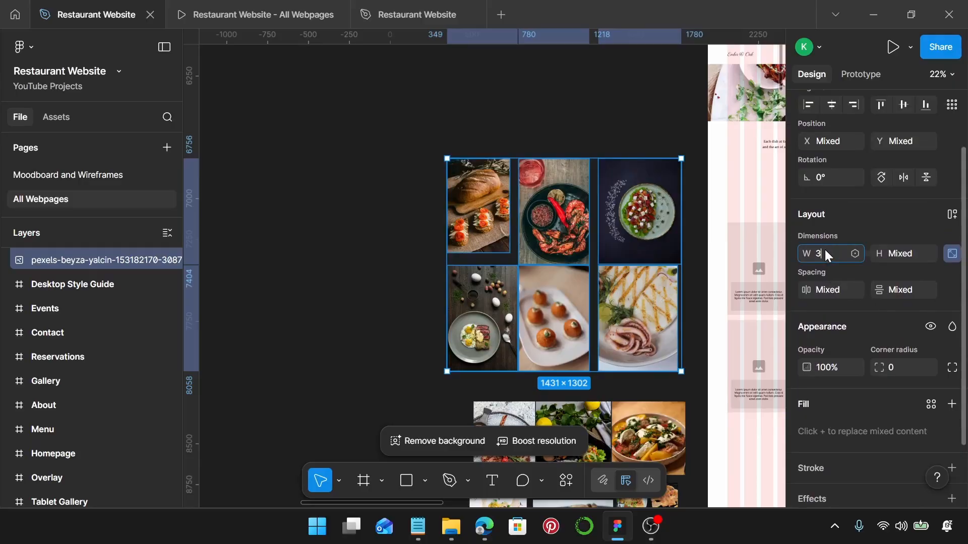
{"action": "type", "text": "384"}
{"action": "key", "text": "Return"}
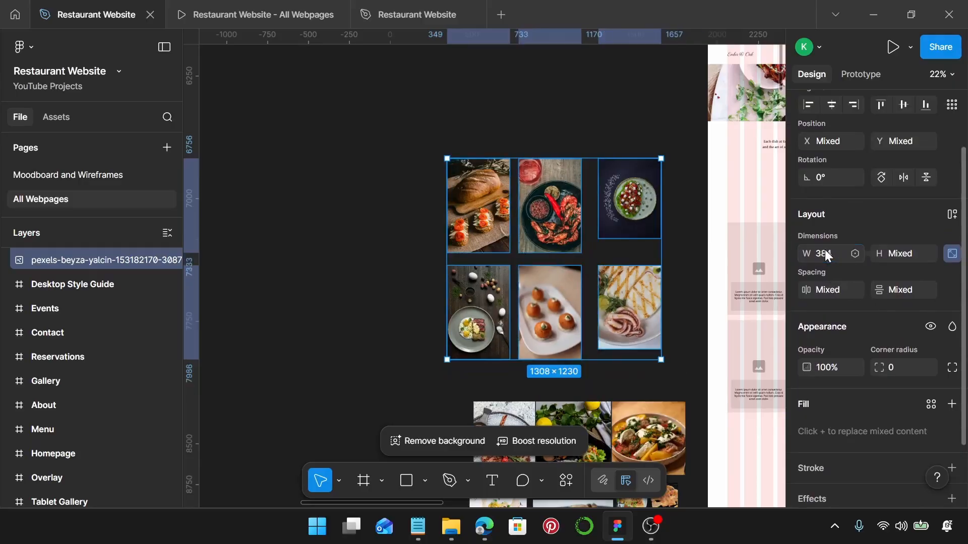
- Crop the bread photo by extending its frame downward to about 384 × 595 and enlarging the image to fill it
{"action": "scroll", "coordinate": [552, 208], "scroll_direction": "up", "scroll_amount": 1}
{"action": "scroll", "coordinate": [555, 211], "scroll_direction": "up", "scroll_amount": 5}
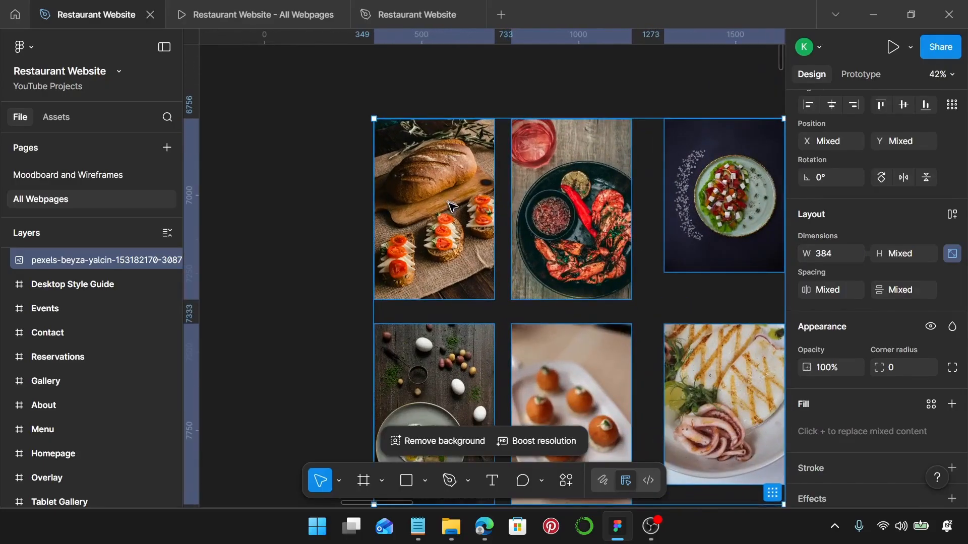
{"action": "scroll", "coordinate": [453, 207], "scroll_direction": "up", "scroll_amount": 1}
{"action": "scroll", "coordinate": [452, 207], "scroll_direction": "left", "scroll_amount": 1}
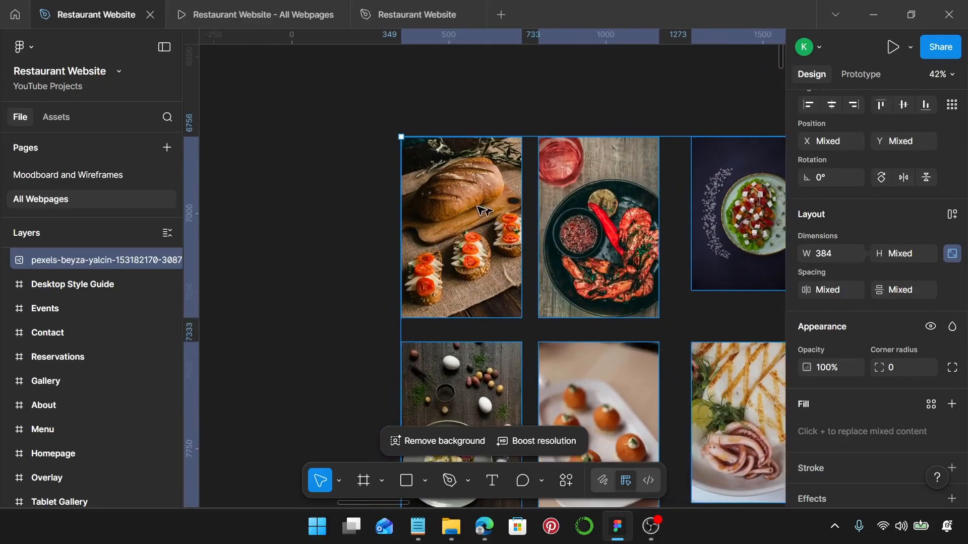
{"action": "scroll", "coordinate": [478, 211], "scroll_direction": "up", "scroll_amount": 1}
{"action": "left_click", "coordinate": [462, 218]}
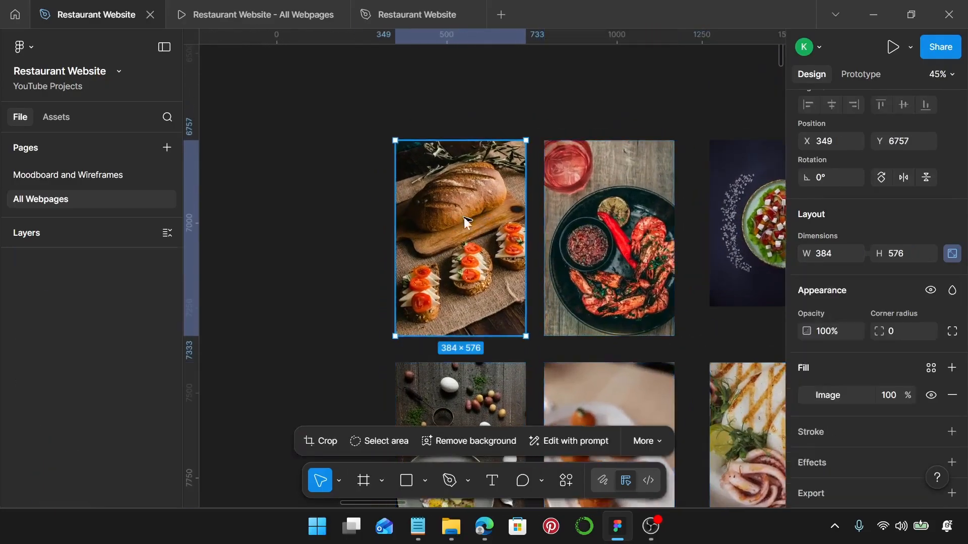
{"action": "double_click", "coordinate": [453, 243]}
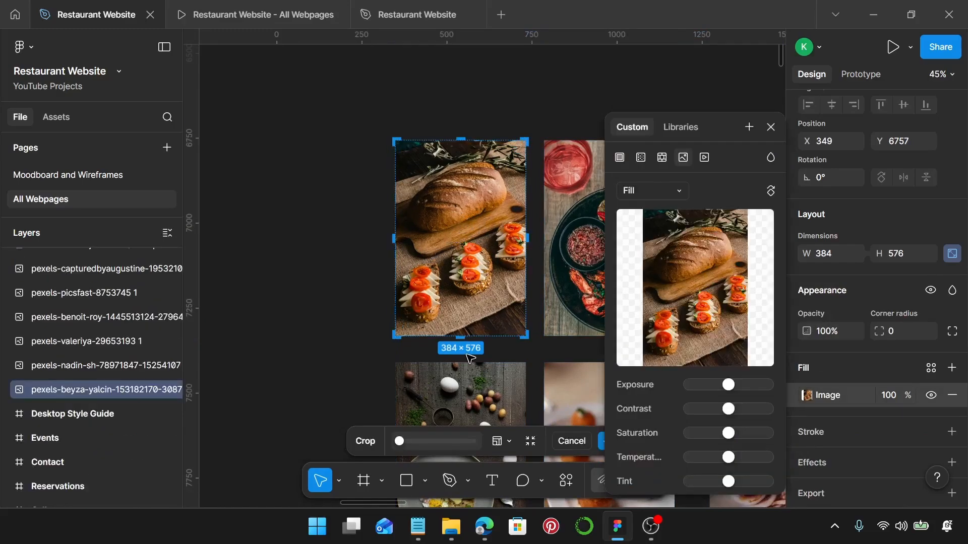
{"action": "scroll", "coordinate": [460, 340], "scroll_direction": "up", "scroll_amount": 8}
{"action": "left_click_drag", "start_coordinate": [445, 289], "coordinate": [447, 319]}
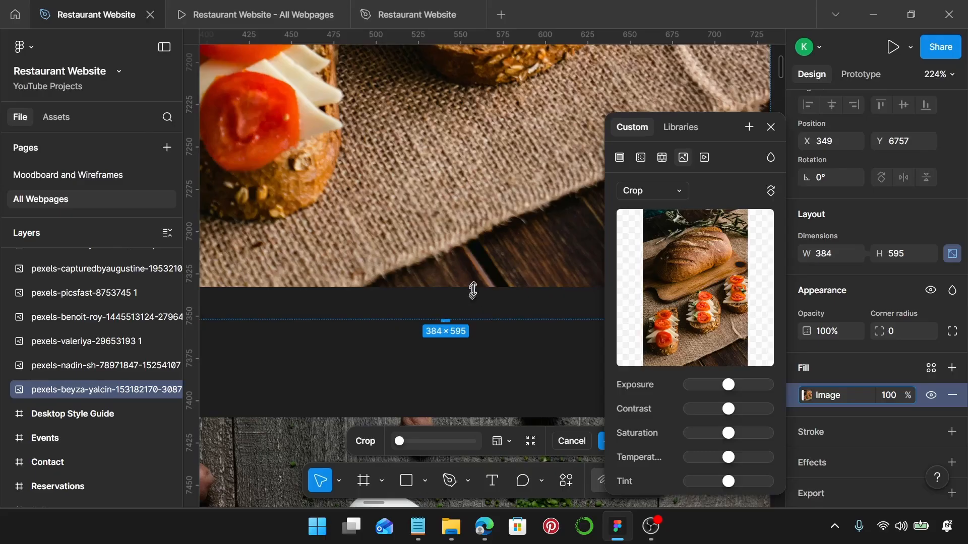
{"action": "left_click_drag", "start_coordinate": [474, 286], "coordinate": [476, 316]}
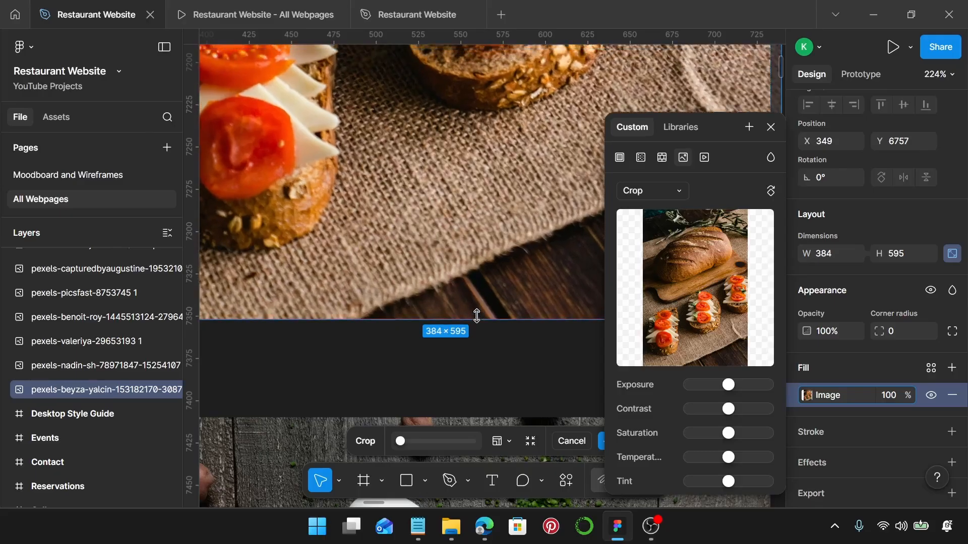
{"action": "scroll", "coordinate": [477, 316], "scroll_direction": "down", "scroll_amount": 5}
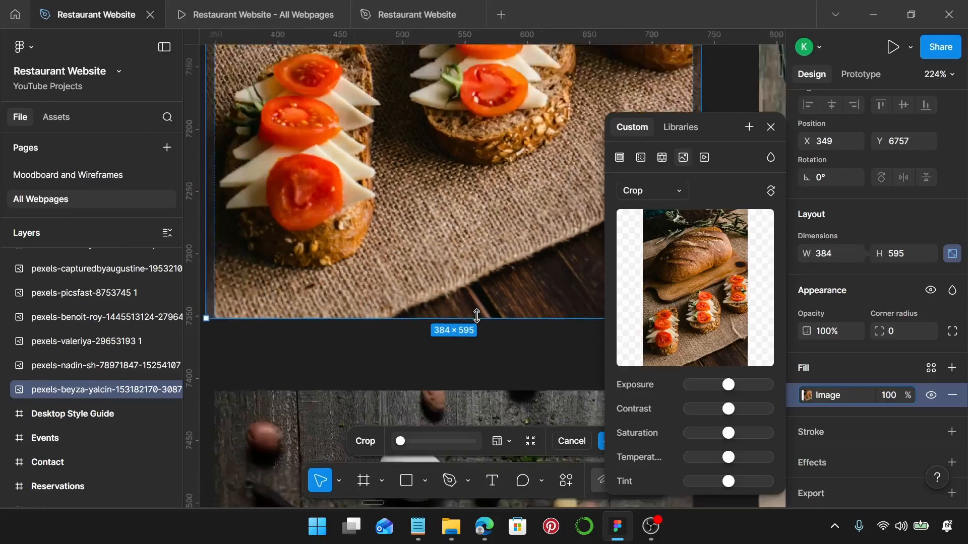
{"action": "key", "text": "Return"}
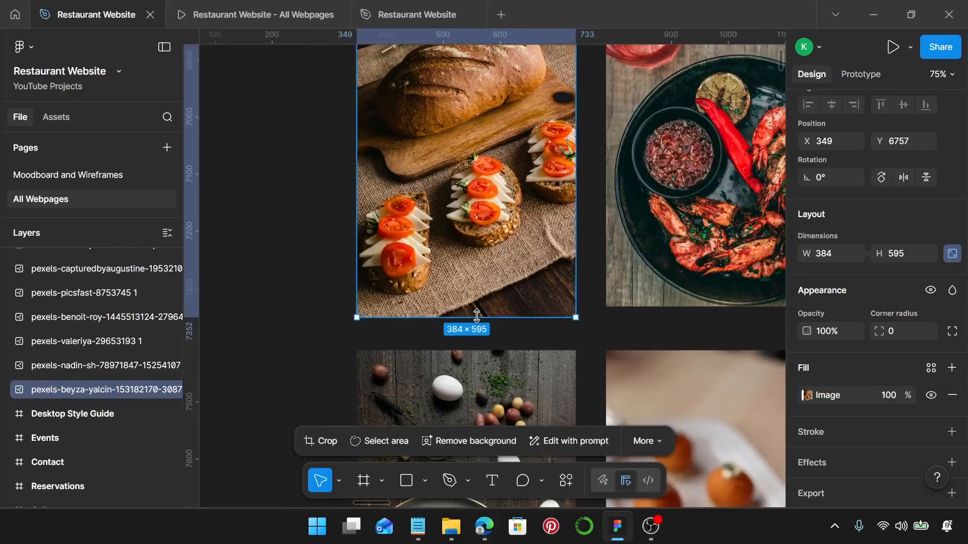
- Cut the bread photo and replace the first Starters card placeholder on the Menu page with it
{"action": "scroll", "coordinate": [476, 316], "scroll_direction": "down", "scroll_amount": 4}
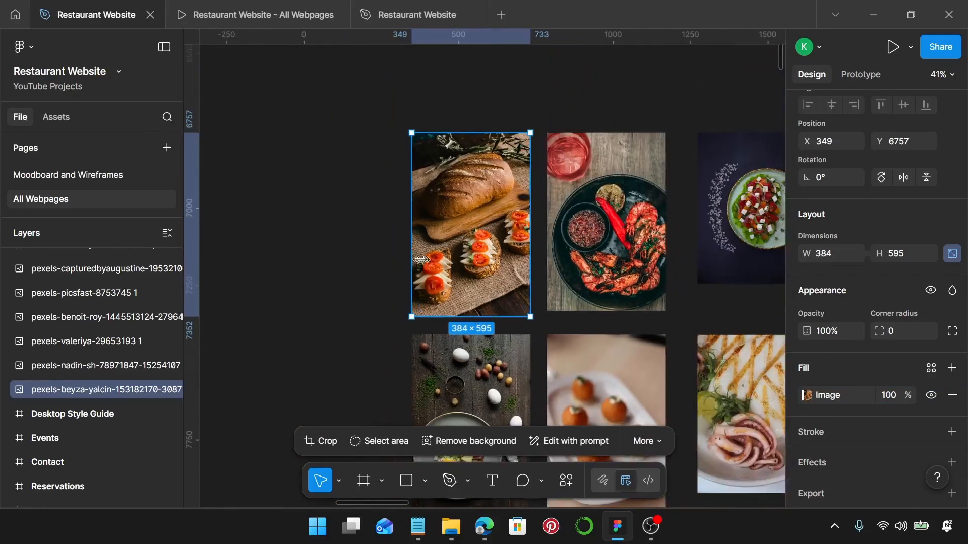
{"action": "left_click", "coordinate": [396, 224]}
{"action": "left_click", "coordinate": [474, 221]}
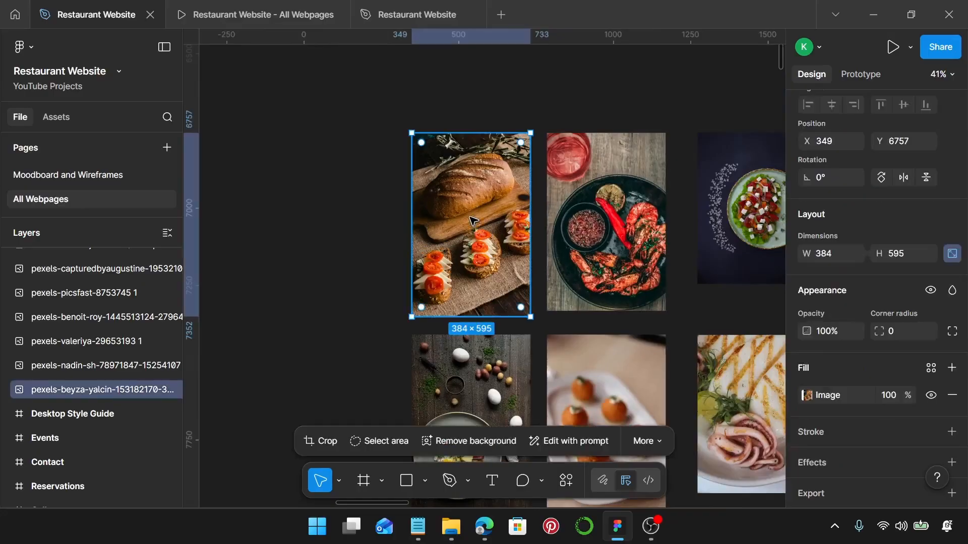
{"action": "key", "text": "Delete"}
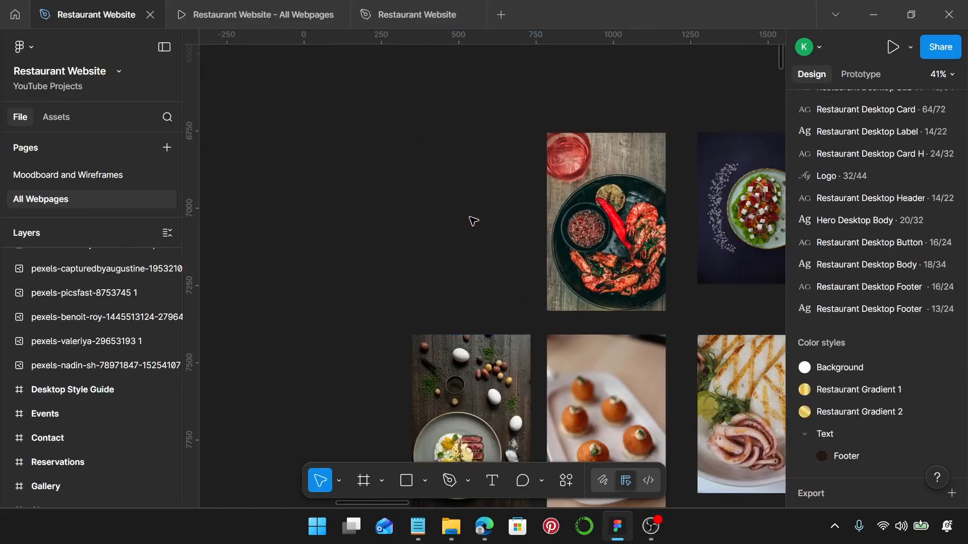
{"action": "scroll", "coordinate": [472, 220], "scroll_direction": "right", "scroll_amount": 7}
{"action": "scroll", "coordinate": [471, 219], "scroll_direction": "down", "scroll_amount": 5}
{"action": "left_click", "coordinate": [677, 133]}
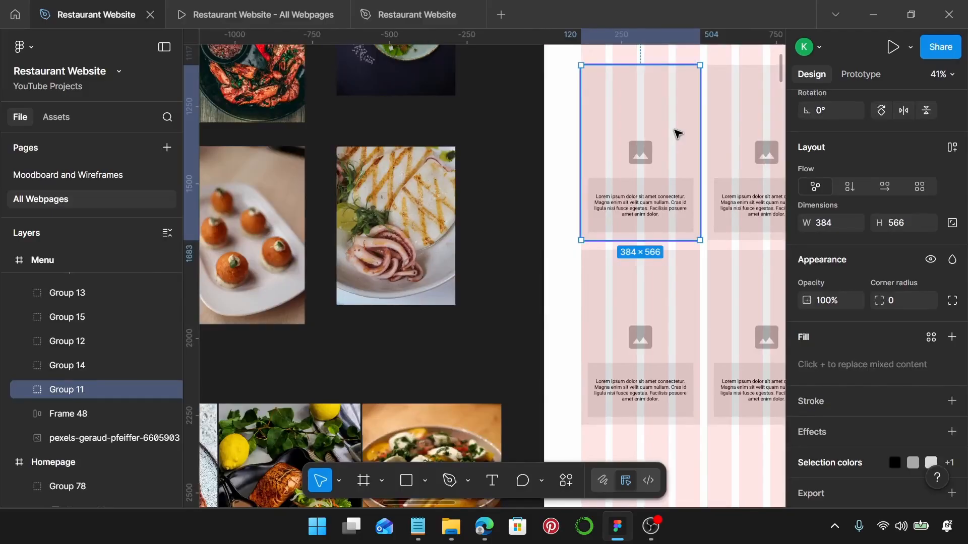
{"action": "key", "text": "ctrl+shift+r"}
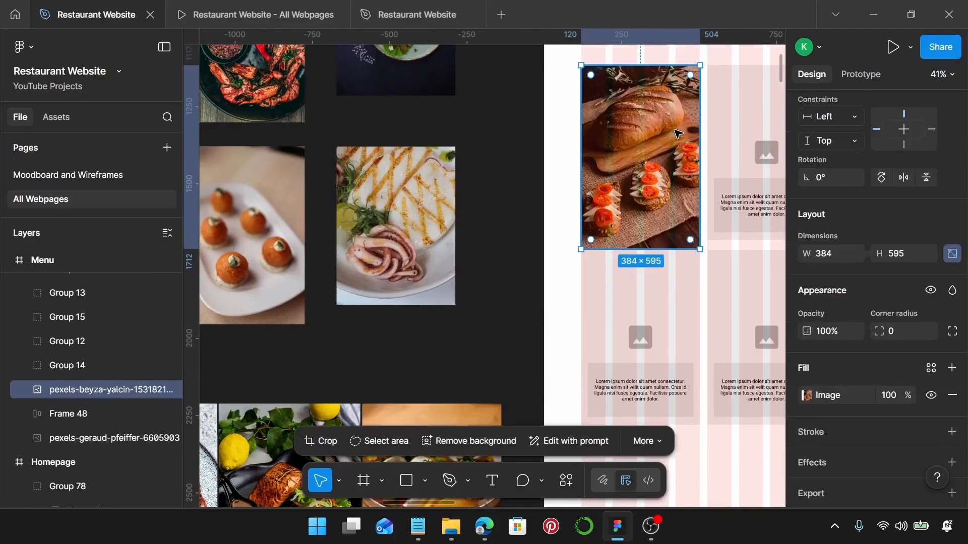
- Send the bread photo to the back of the Menu frame's layer order
{"action": "scroll", "coordinate": [639, 182], "scroll_direction": "up", "scroll_amount": 3}
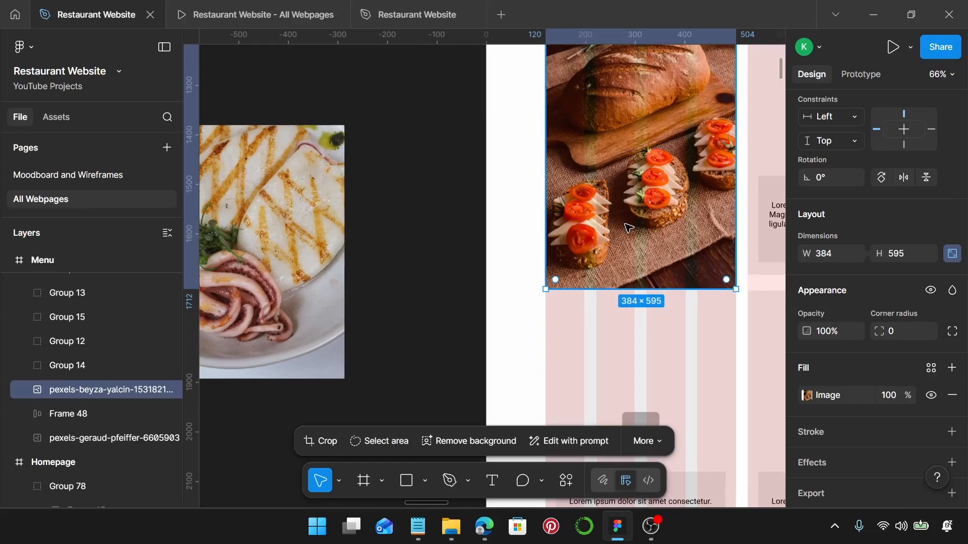
{"action": "key", "text": "ctrl+shift+["}
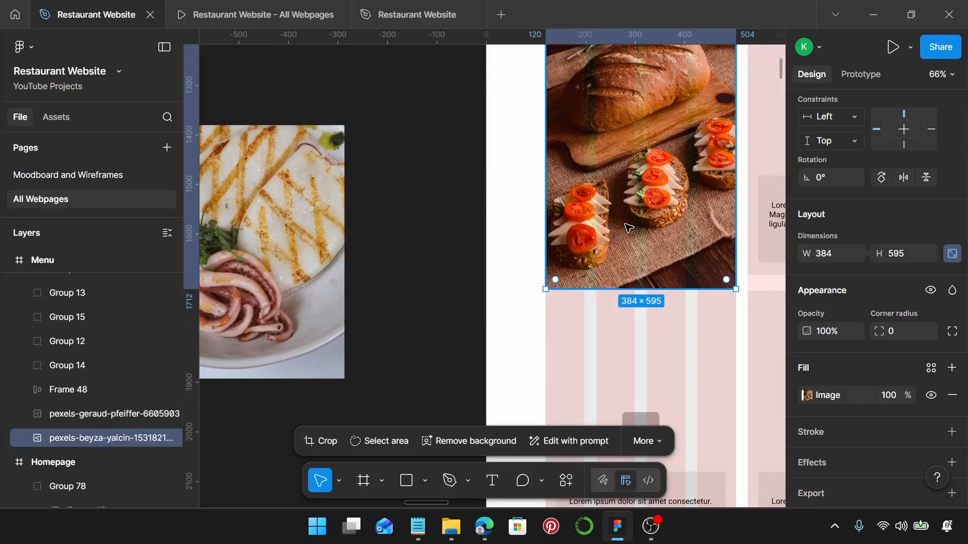
{"action": "scroll", "coordinate": [628, 228], "scroll_direction": "up", "scroll_amount": 2}
{"action": "scroll", "coordinate": [667, 204], "scroll_direction": "down", "scroll_amount": 3}
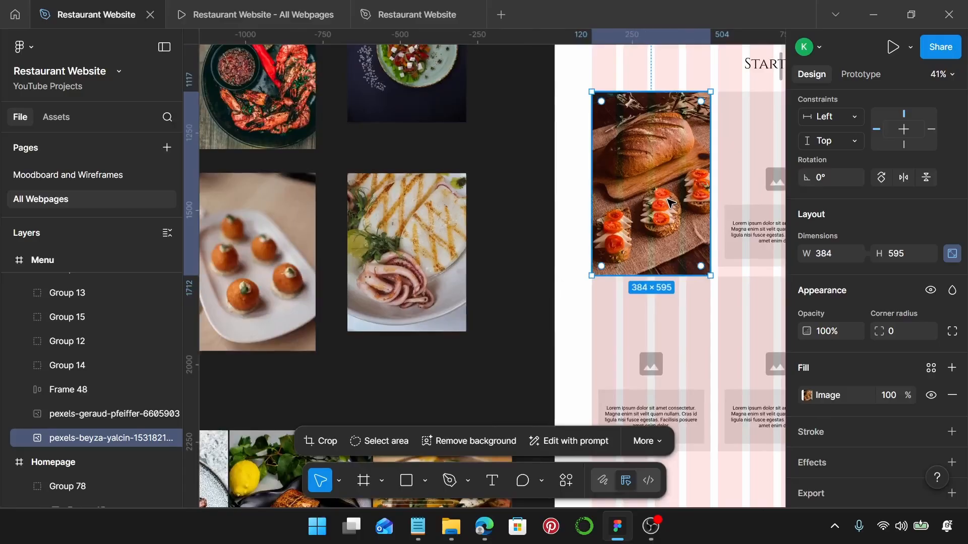
- Duplicate the lorem ipsum text from the second Starters card and place it over the lower part of the bread photo
{"action": "scroll", "coordinate": [669, 203], "scroll_direction": "right", "scroll_amount": 2}
{"action": "scroll", "coordinate": [725, 209], "scroll_direction": "right", "scroll_amount": 2}
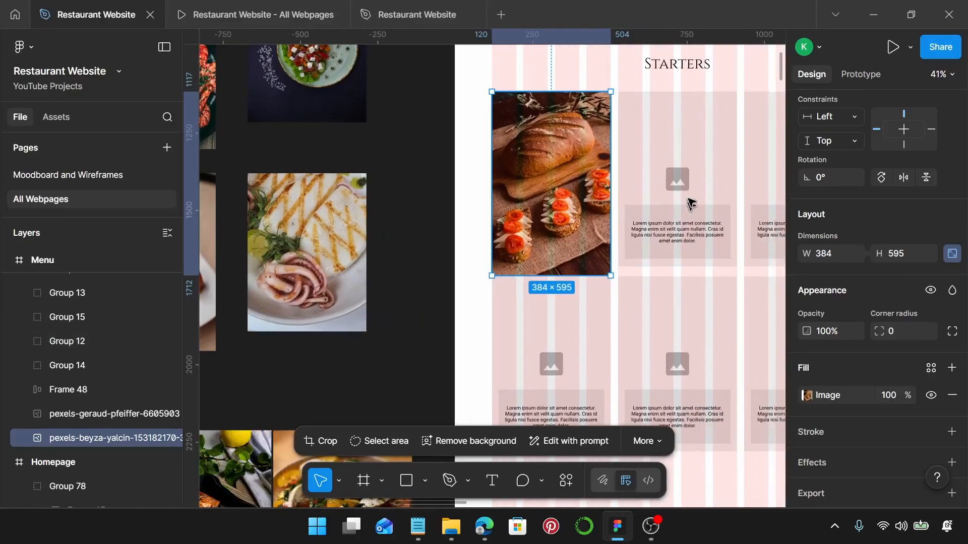
{"action": "left_click", "coordinate": [679, 187]}
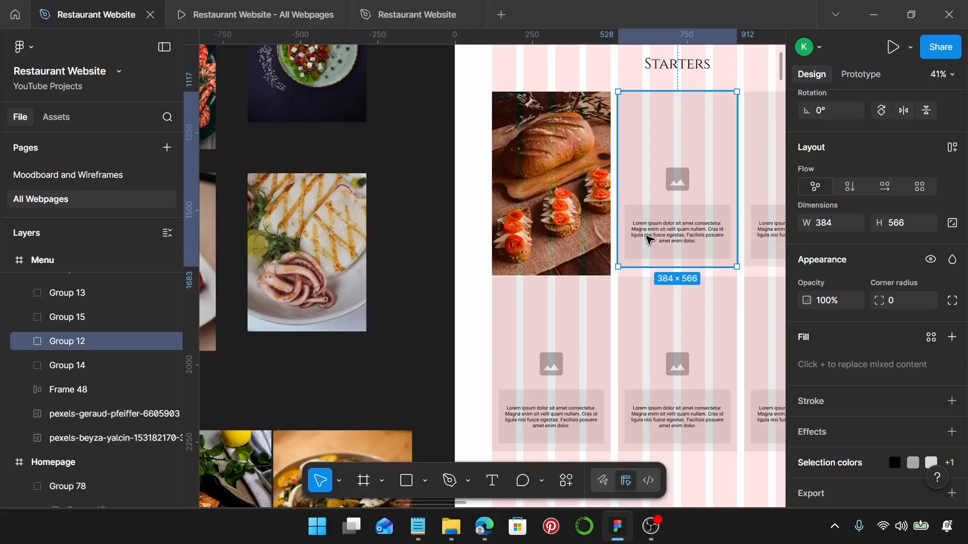
{"action": "key", "text": "Return"}
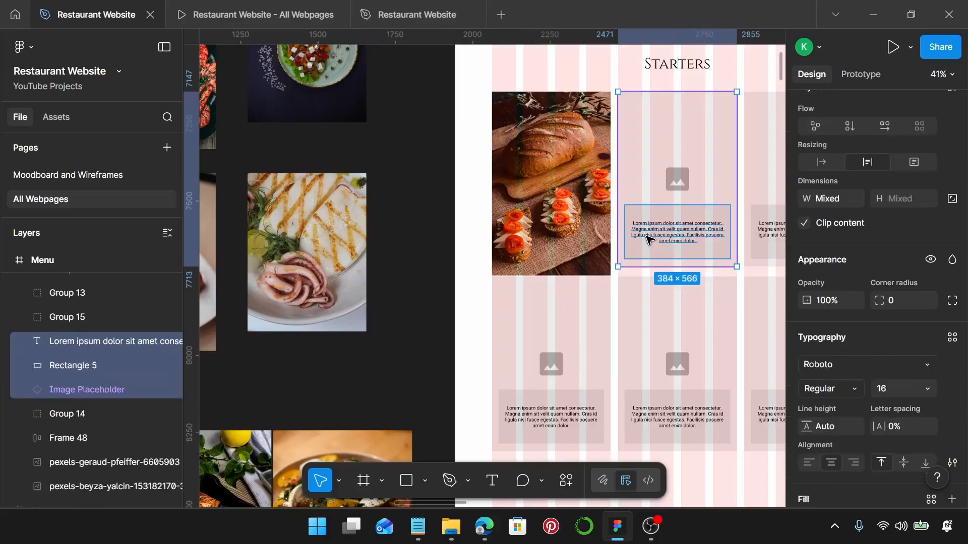
{"action": "left_click", "coordinate": [664, 228]}
{"action": "scroll", "coordinate": [672, 238], "scroll_direction": "up", "scroll_amount": 3}
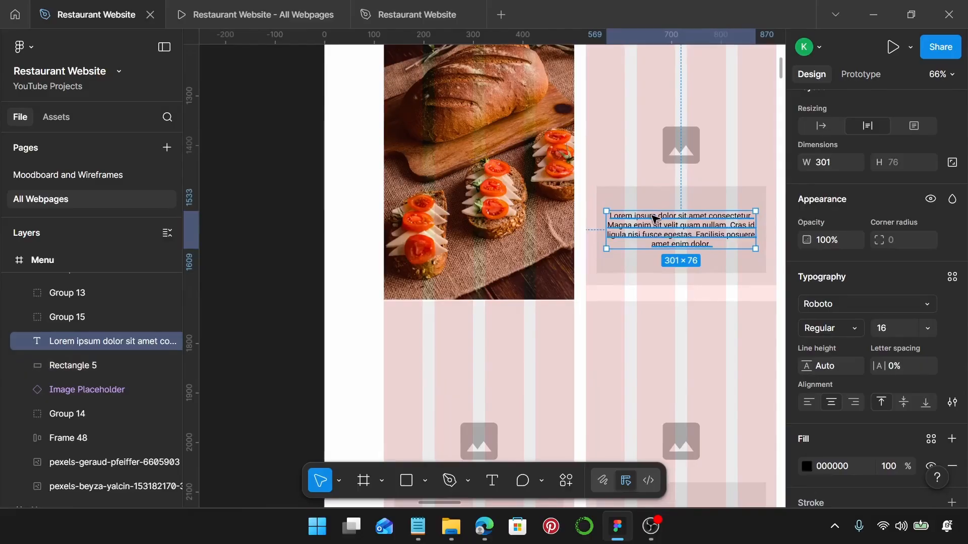
{"action": "left_click_drag", "start_coordinate": [674, 240], "coordinate": [472, 256]}
- Apply the 14/22 Restaurant Desktop Label text style to the lorem ipsum text on the bread photo
{"action": "scroll", "coordinate": [907, 330], "scroll_direction": "down", "scroll_amount": 2}
{"action": "scroll", "coordinate": [933, 282], "scroll_direction": "up", "scroll_amount": 4}
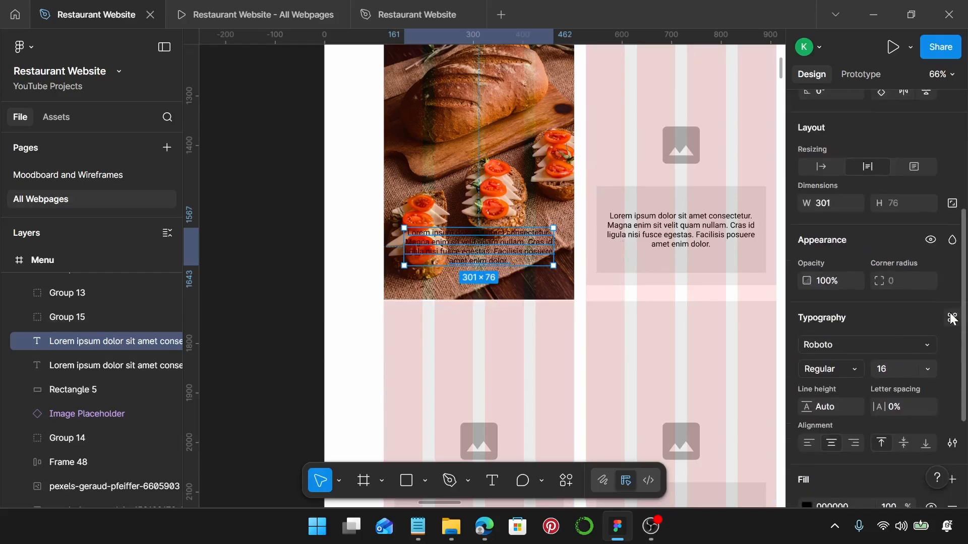
{"action": "left_click", "coordinate": [952, 319]}
{"action": "scroll", "coordinate": [733, 364], "scroll_direction": "down", "scroll_amount": 1}
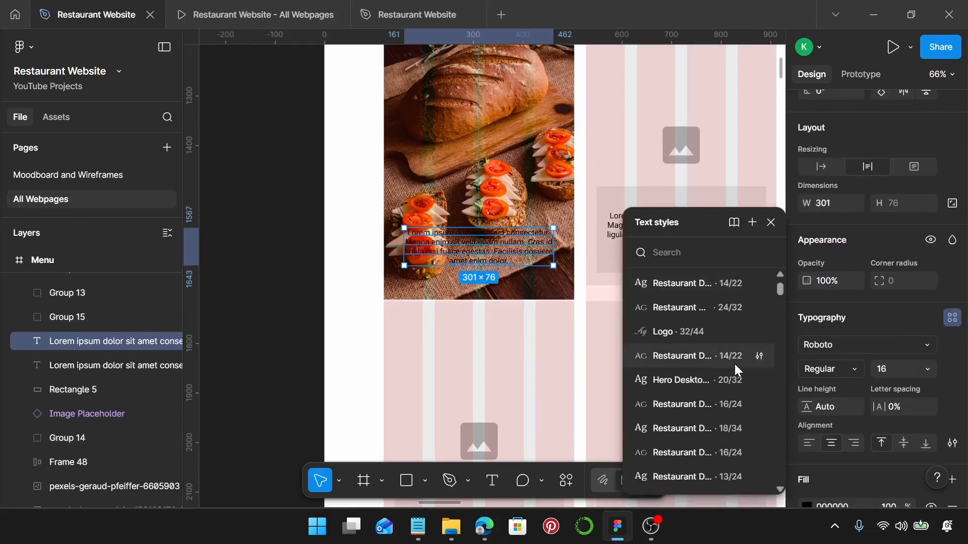
{"action": "scroll", "coordinate": [734, 364], "scroll_direction": "down", "scroll_amount": 2}
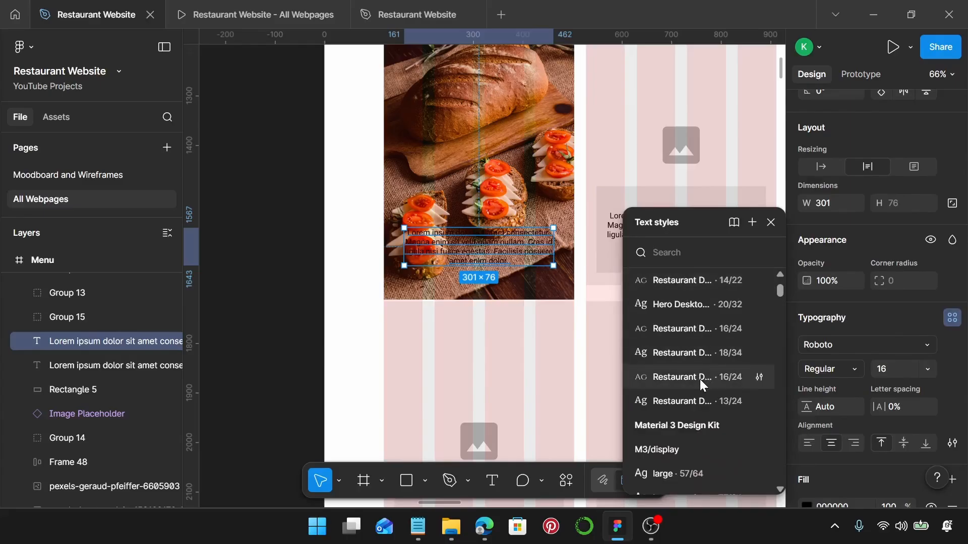
{"action": "scroll", "coordinate": [700, 379], "scroll_direction": "up", "scroll_amount": 2}
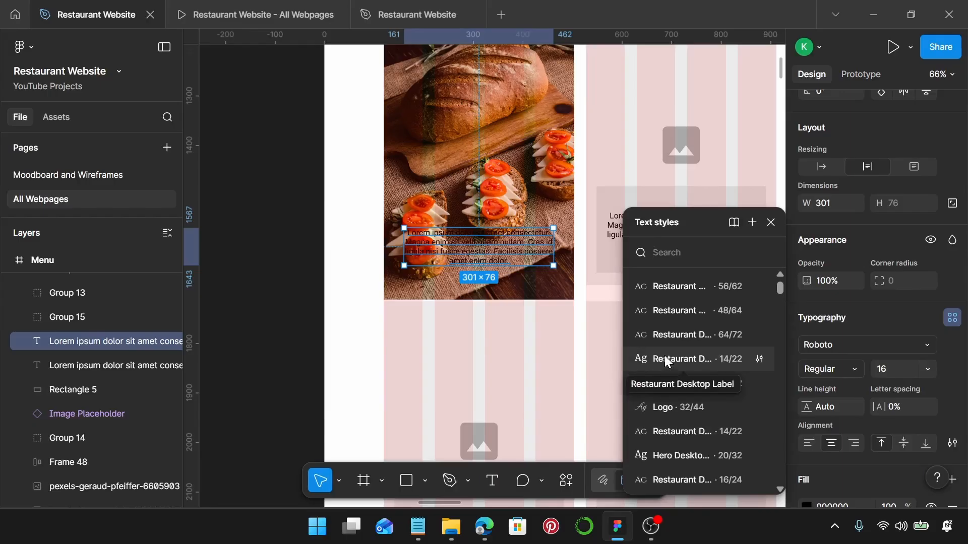
{"action": "left_click", "coordinate": [666, 359]}
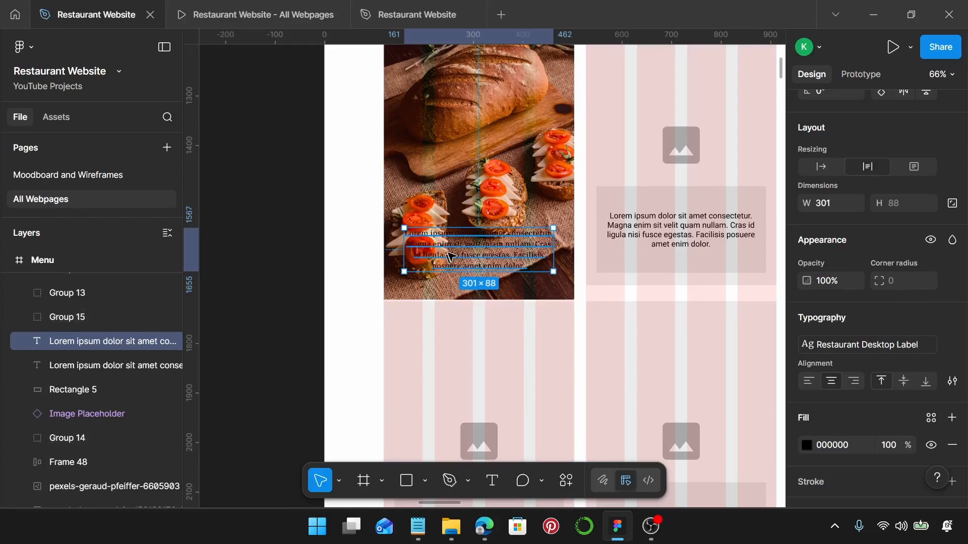
- Wrap the text on the bread photo in an auto layout frame and set the text's width to 303
{"action": "key", "text": "shift+a"}
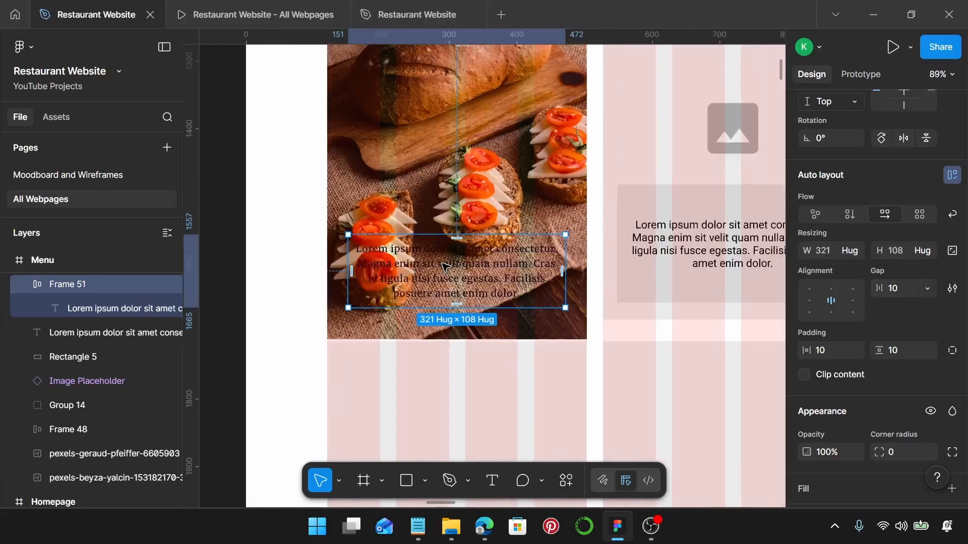
{"action": "scroll", "coordinate": [446, 267], "scroll_direction": "up", "scroll_amount": 2}
{"action": "double_click", "coordinate": [445, 267]}
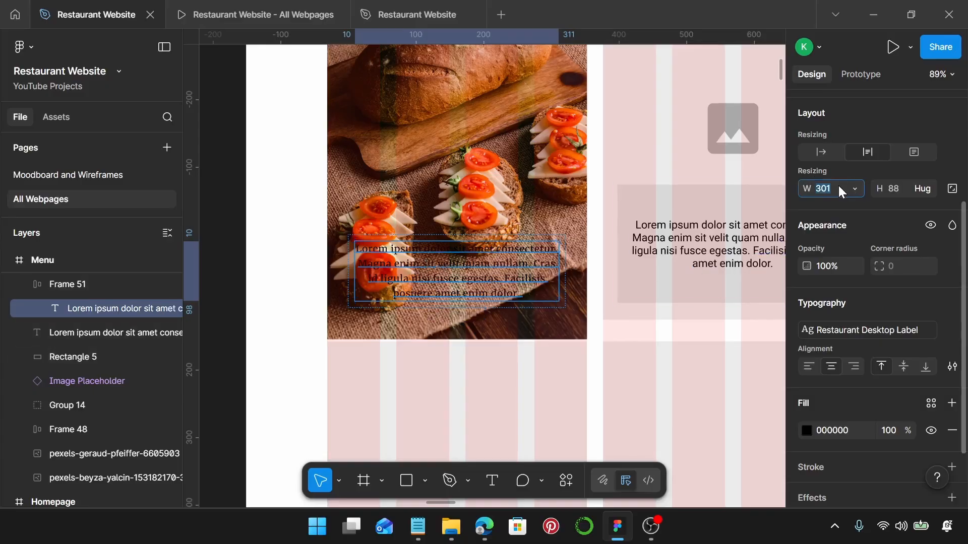
{"action": "key", "text": "Return"}
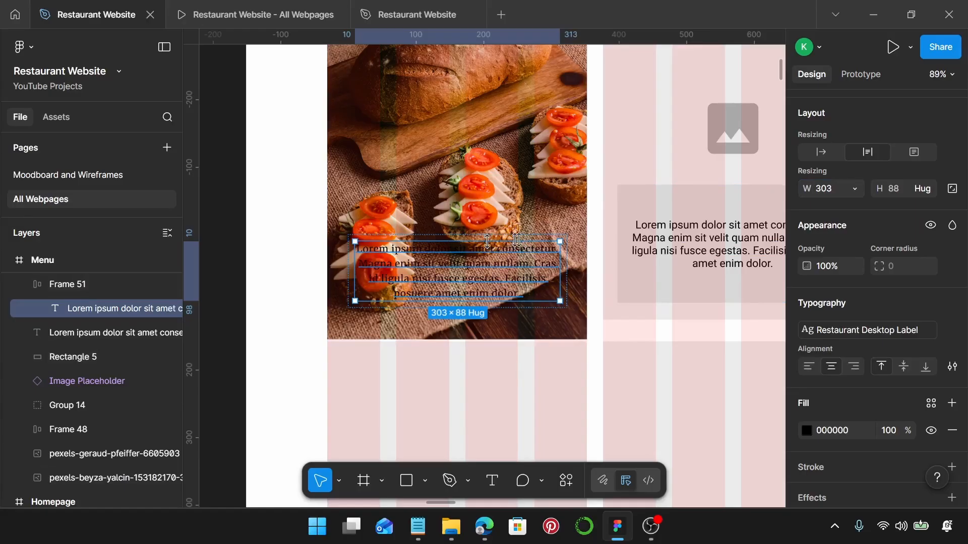
- Set the bread photo caption frame's horizontal padding to 14 and vertical padding to 20
{"action": "left_click", "coordinate": [479, 209]}
{"action": "left_click", "coordinate": [454, 267]}
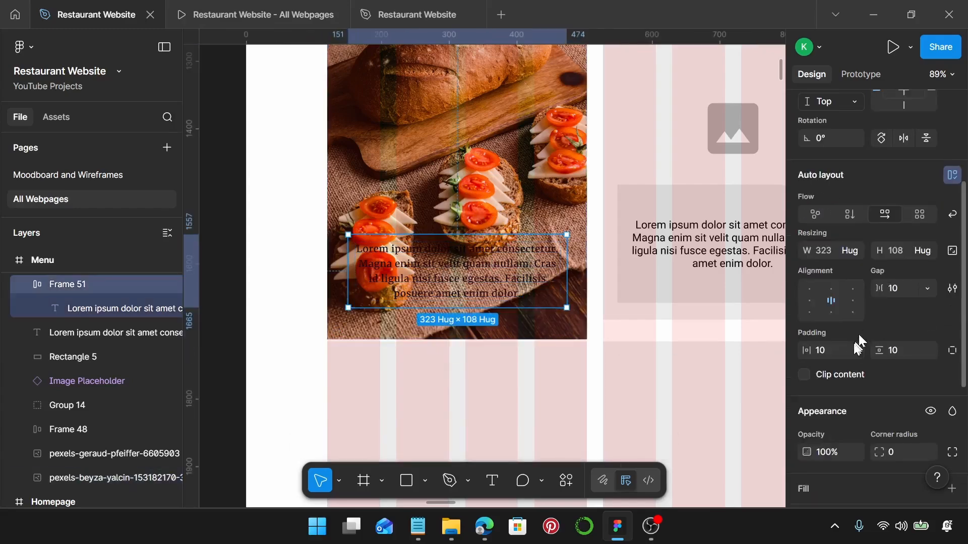
{"action": "left_click", "coordinate": [836, 351]}
{"action": "type", "text": "4"}
{"action": "key", "text": "Return"}
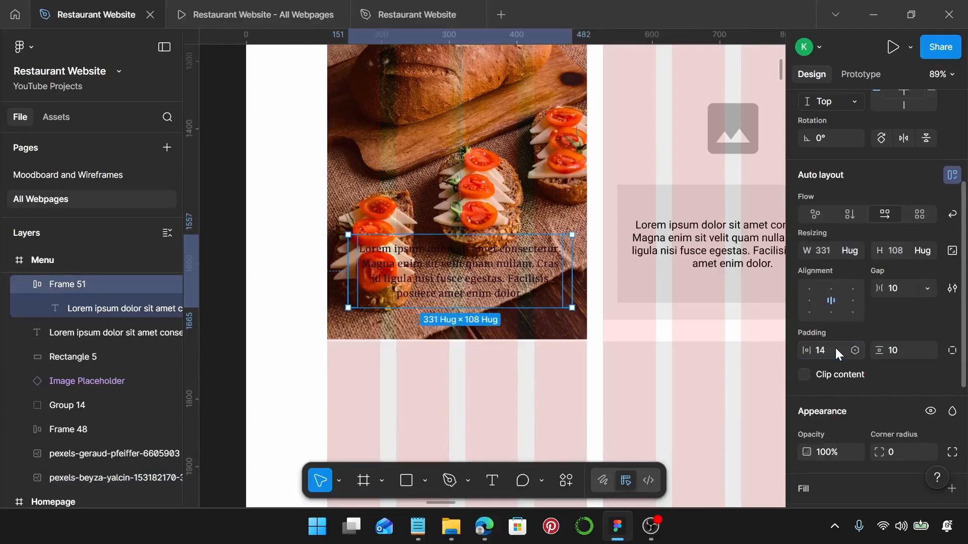
{"action": "left_click", "coordinate": [911, 350]}
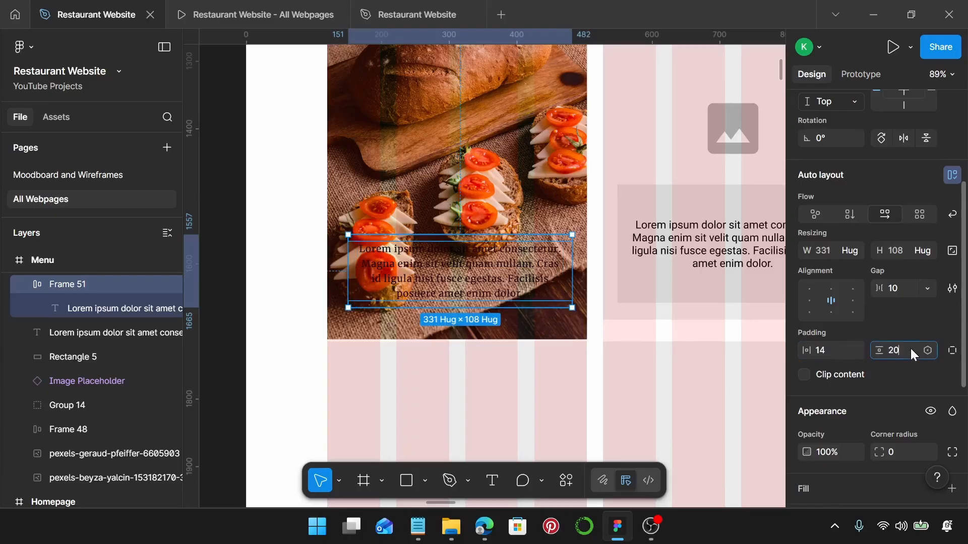
{"action": "key", "text": "Return"}
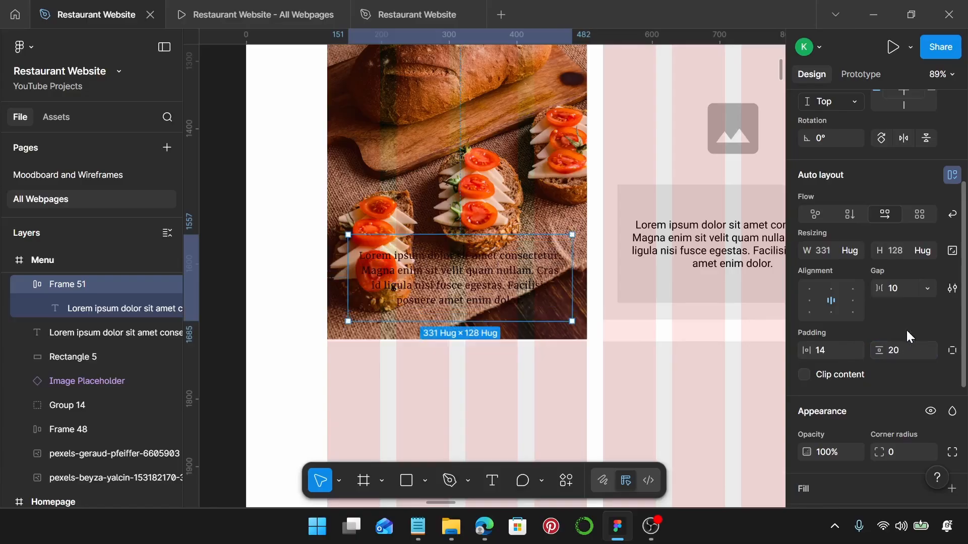
- Give the caption frame a white FFFFFF fill and a stroke in the Restaurant Gradient 2 style
{"action": "scroll", "coordinate": [908, 330], "scroll_direction": "down", "scroll_amount": 3}
{"action": "scroll", "coordinate": [906, 328], "scroll_direction": "down", "scroll_amount": 5}
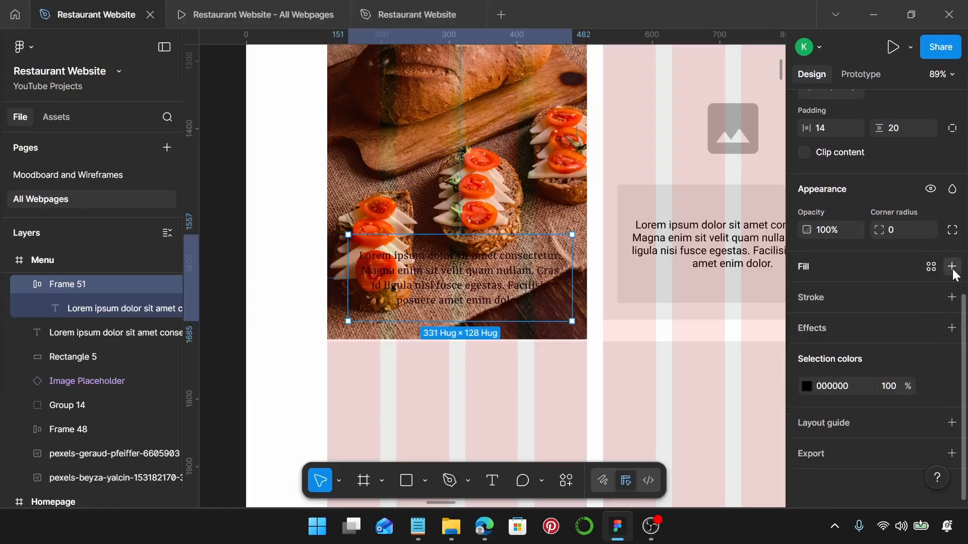
{"action": "left_click", "coordinate": [951, 267]}
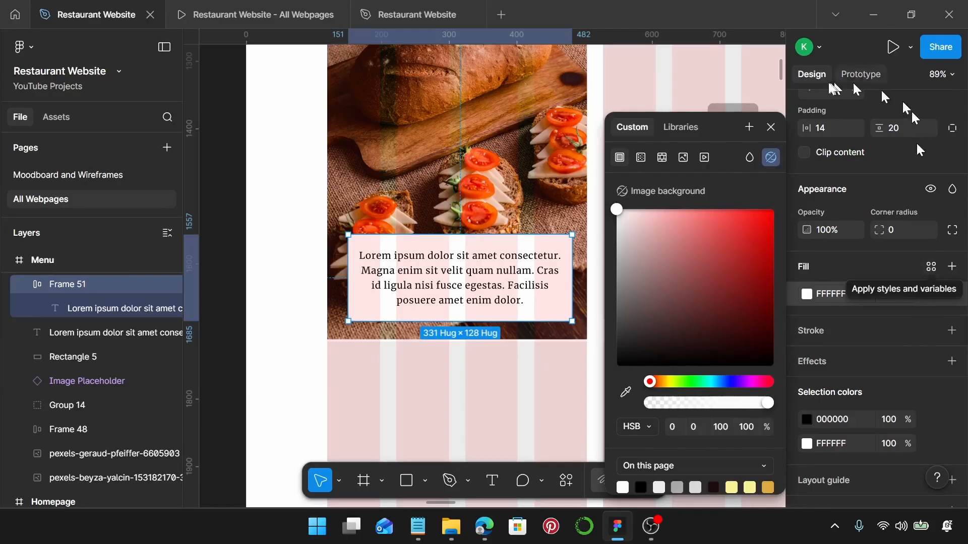
{"action": "left_click", "coordinate": [771, 128]}
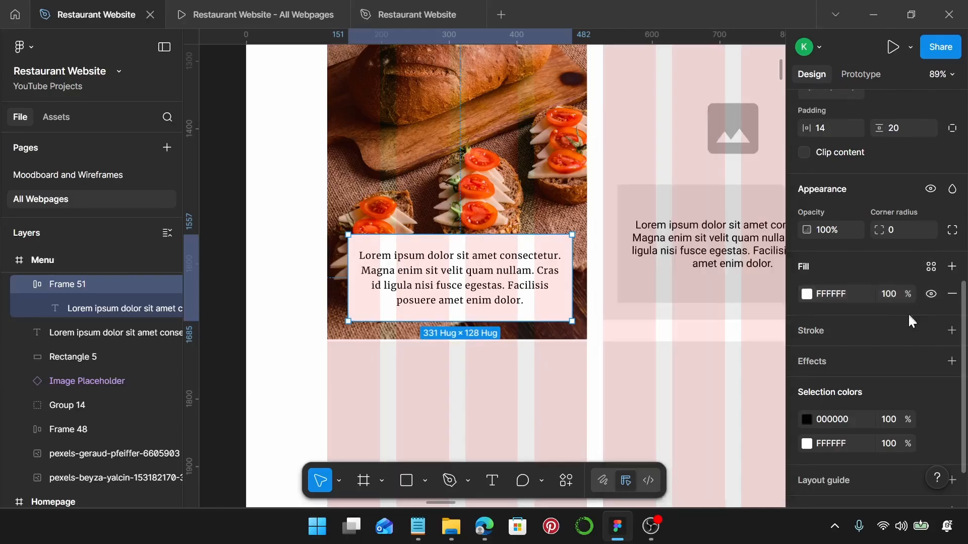
{"action": "left_click", "coordinate": [951, 331]}
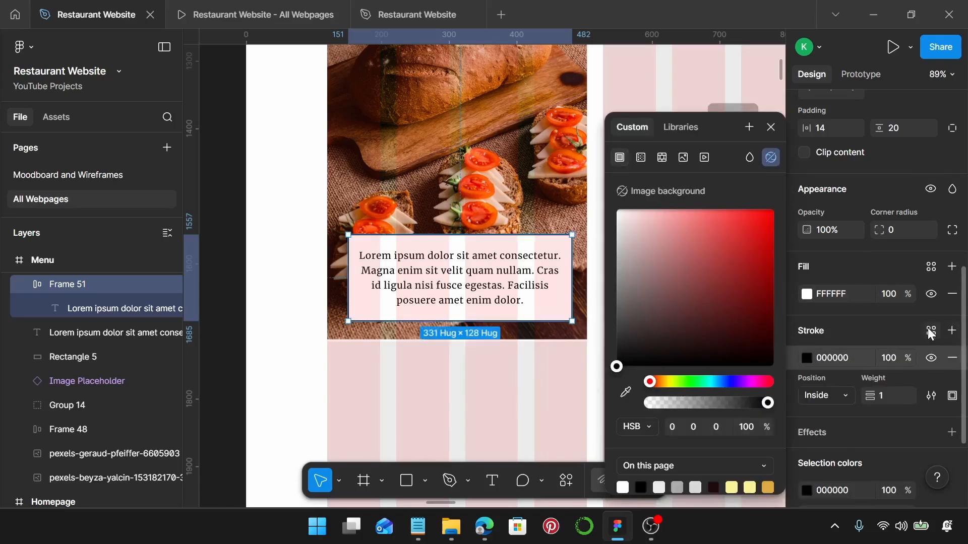
{"action": "left_click", "coordinate": [931, 331]}
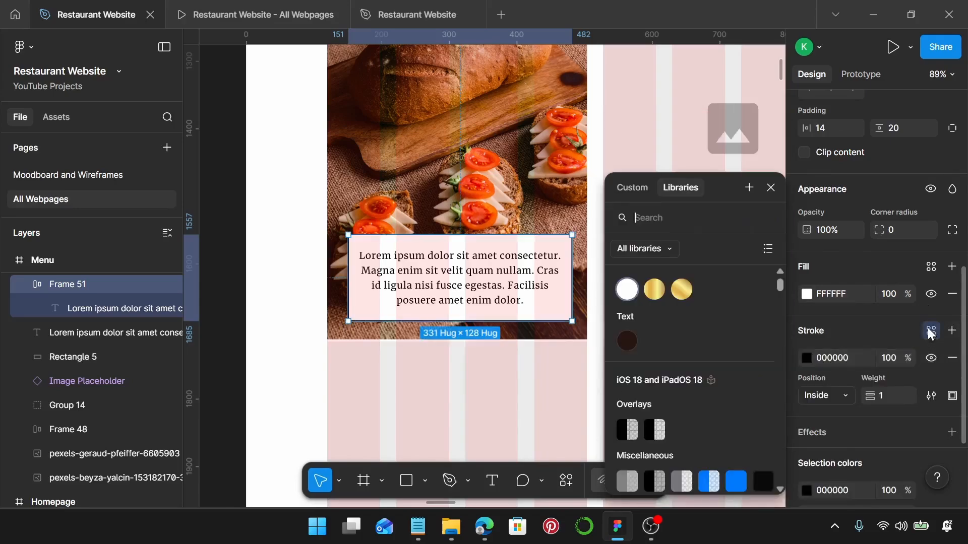
{"action": "left_click", "coordinate": [680, 289]}
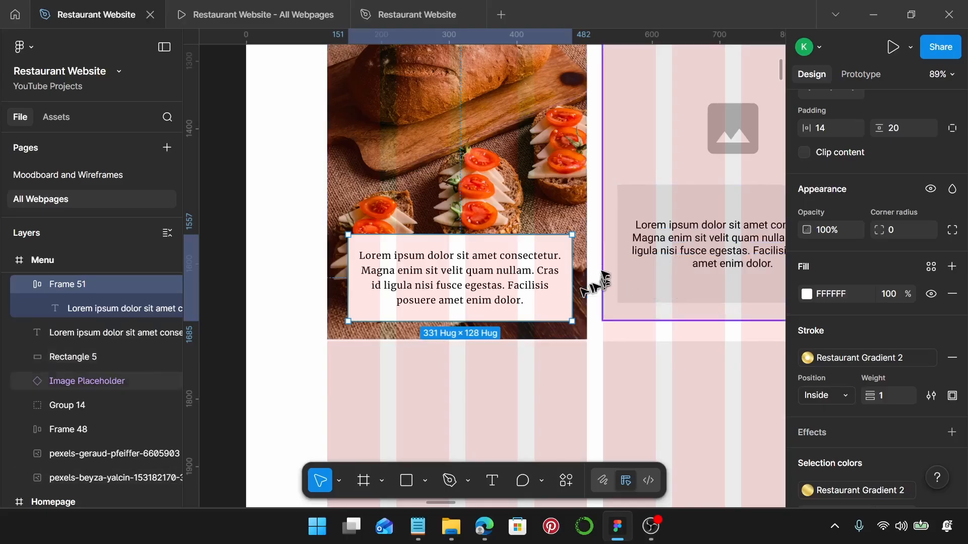
- Replace the lorem ipsum caption on the bread photo with the Charred Sourdough & Smoked Butter description copied from the Notepad notes
{"action": "left_click", "coordinate": [426, 538]}
{"action": "scroll", "coordinate": [666, 247], "scroll_direction": "down", "scroll_amount": 1}
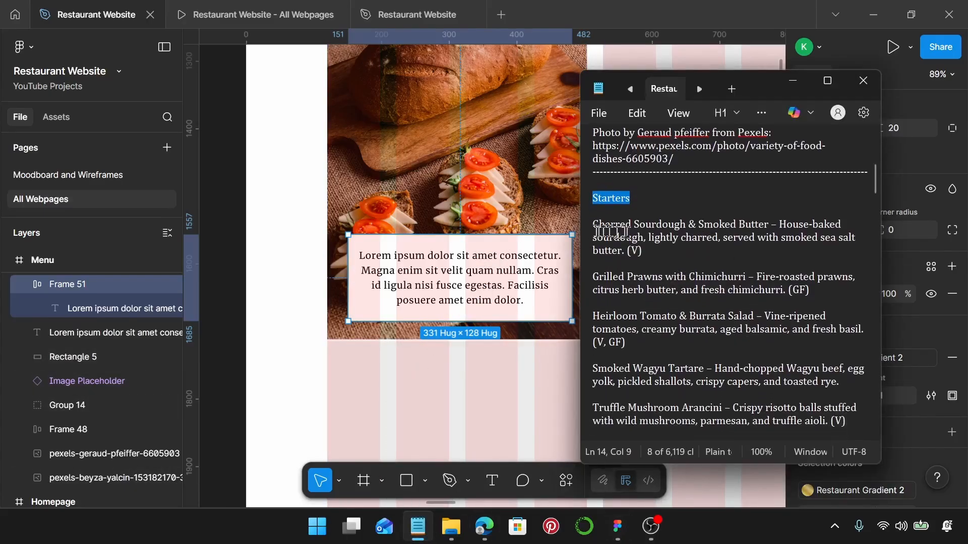
{"action": "left_click", "coordinate": [654, 250]}
{"action": "left_click_drag", "start_coordinate": [654, 250], "coordinate": [595, 232]}
{"action": "key", "text": "ctrl+c"}
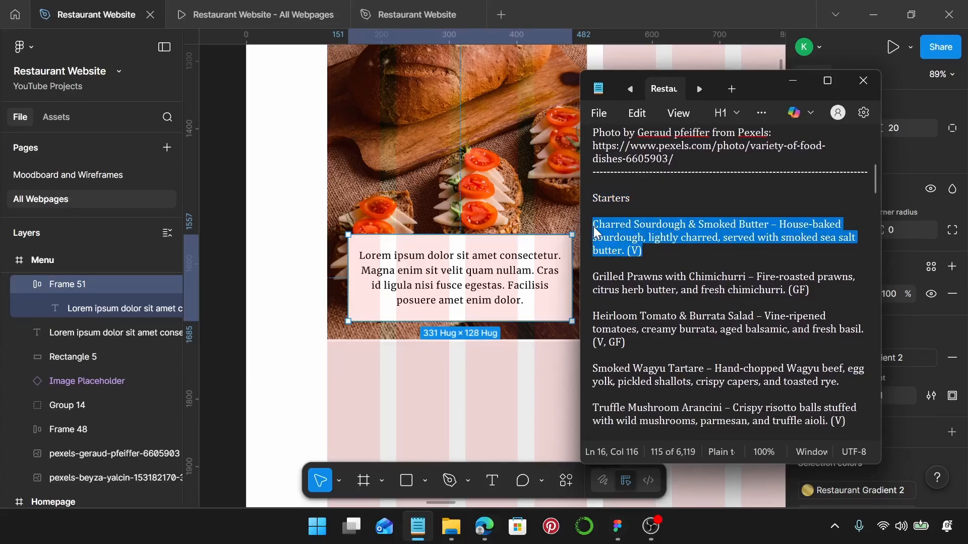
{"action": "left_click", "coordinate": [462, 292]}
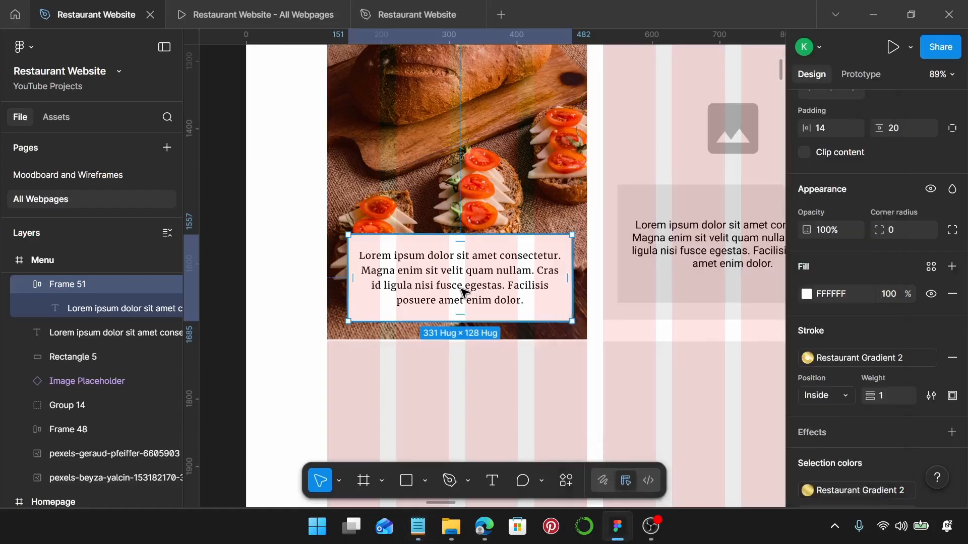
{"action": "double_click", "coordinate": [463, 291]}
{"action": "double_click", "coordinate": [462, 290]}
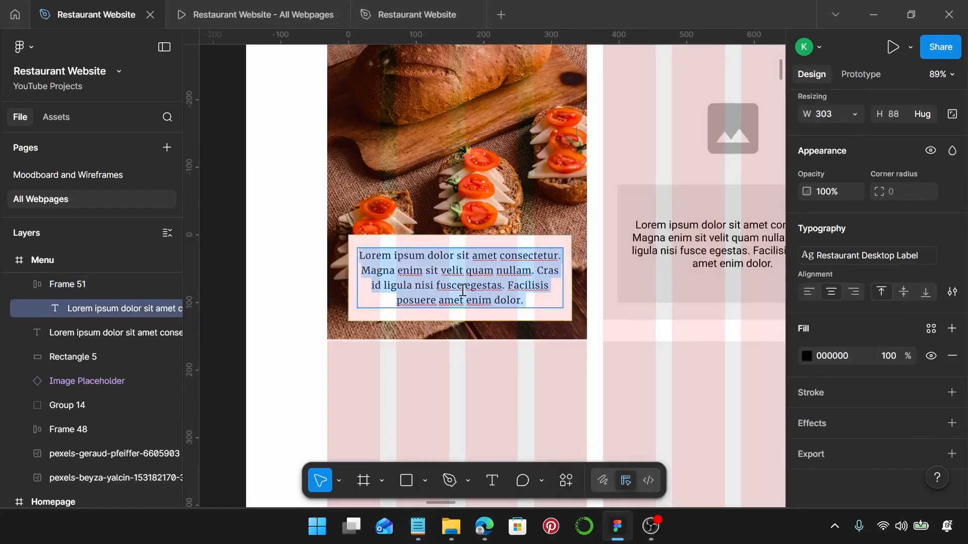
{"action": "key", "text": "ctrl+v"}
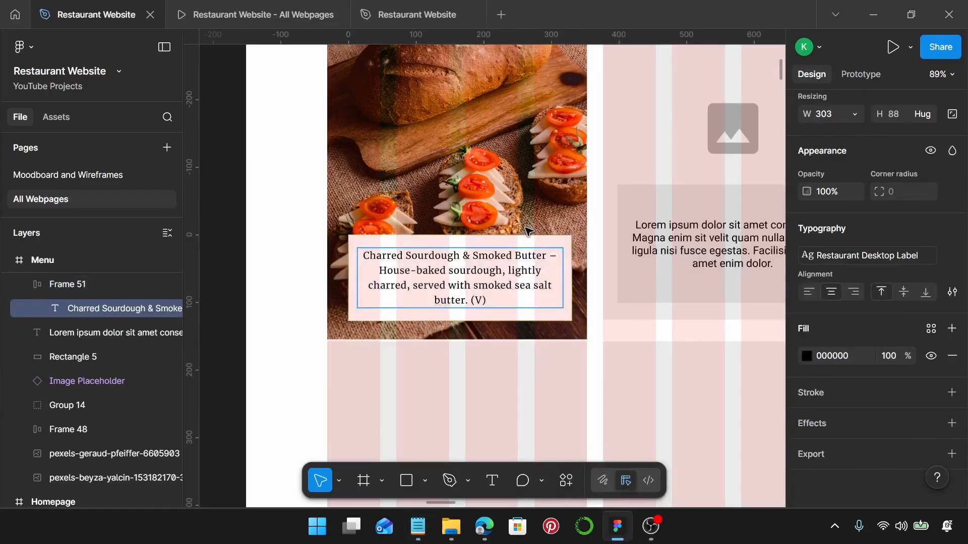
{"action": "key", "text": "Escape"}
{"action": "left_click", "coordinate": [527, 231]}
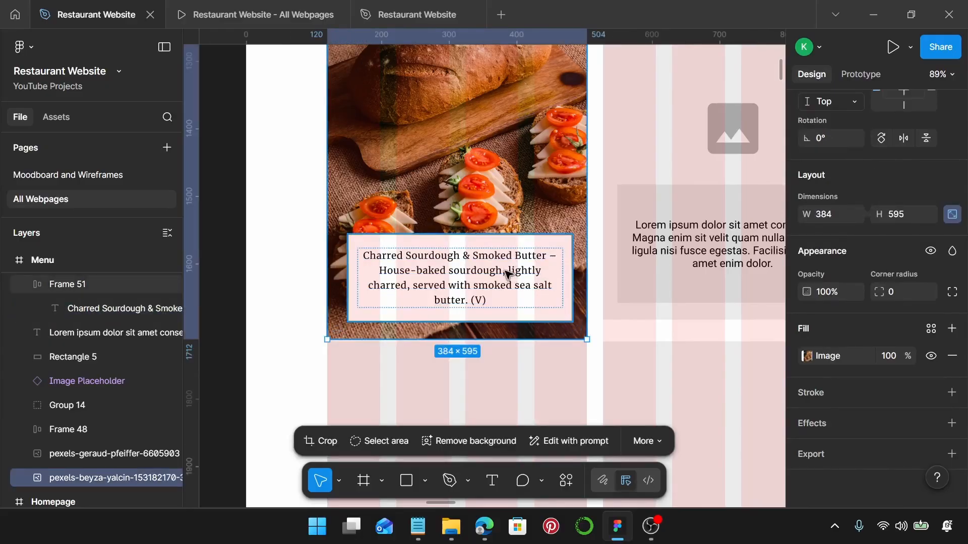
- Try narrowing the caption frame to test how its text resizes, and undo the change
{"action": "left_click", "coordinate": [529, 281]}
{"action": "left_click_drag", "start_coordinate": [564, 279], "coordinate": [471, 273]}
{"action": "key", "text": "ctrl+z"}
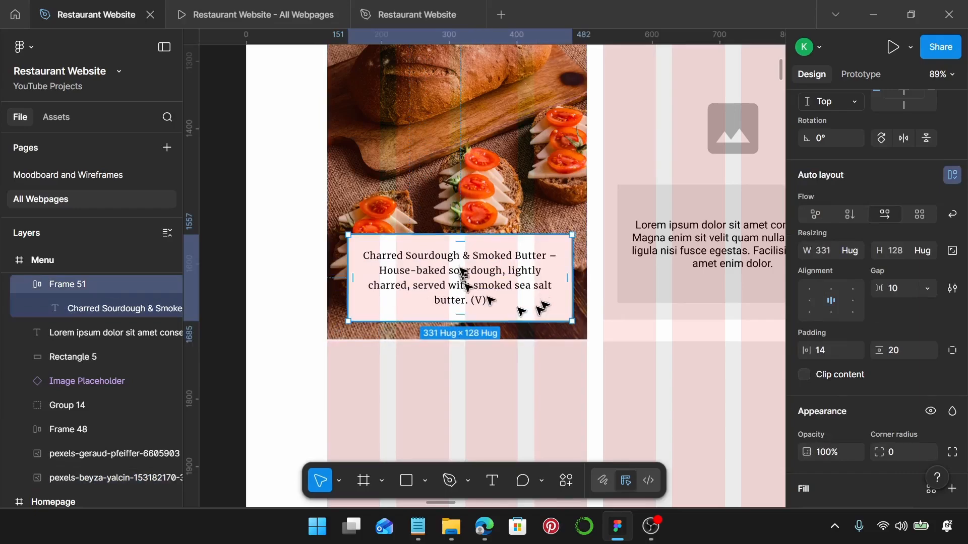
- Set the width of the Charred Sourdough caption text to fill its container
{"action": "double_click", "coordinate": [471, 279]}
{"action": "scroll", "coordinate": [864, 254], "scroll_direction": "up", "scroll_amount": 2}
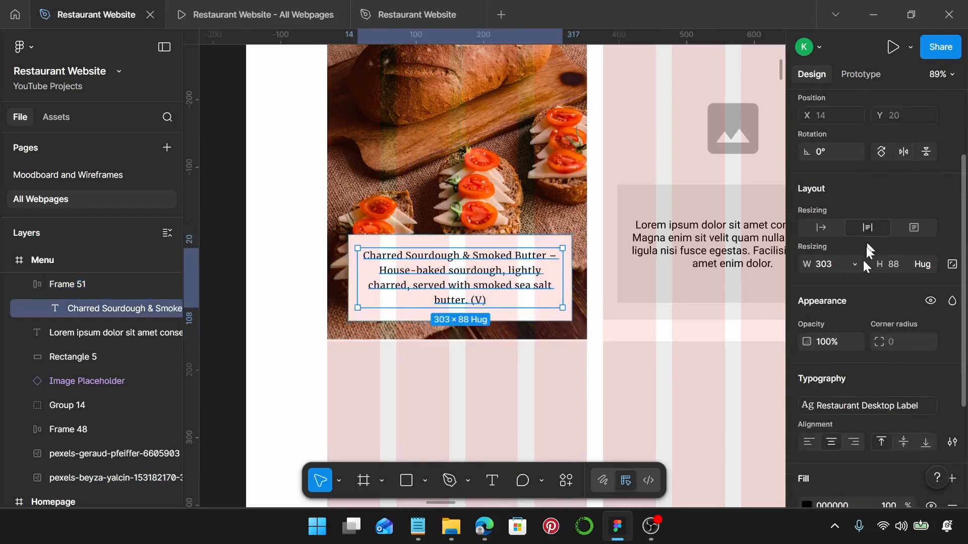
{"action": "left_click", "coordinate": [852, 261]}
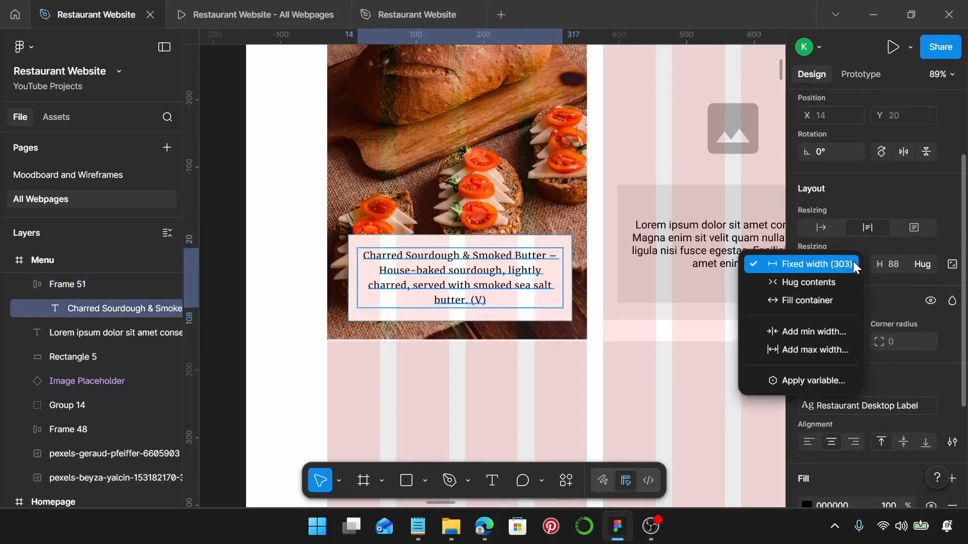
{"action": "left_click", "coordinate": [806, 300]}
{"action": "left_click", "coordinate": [506, 207]}
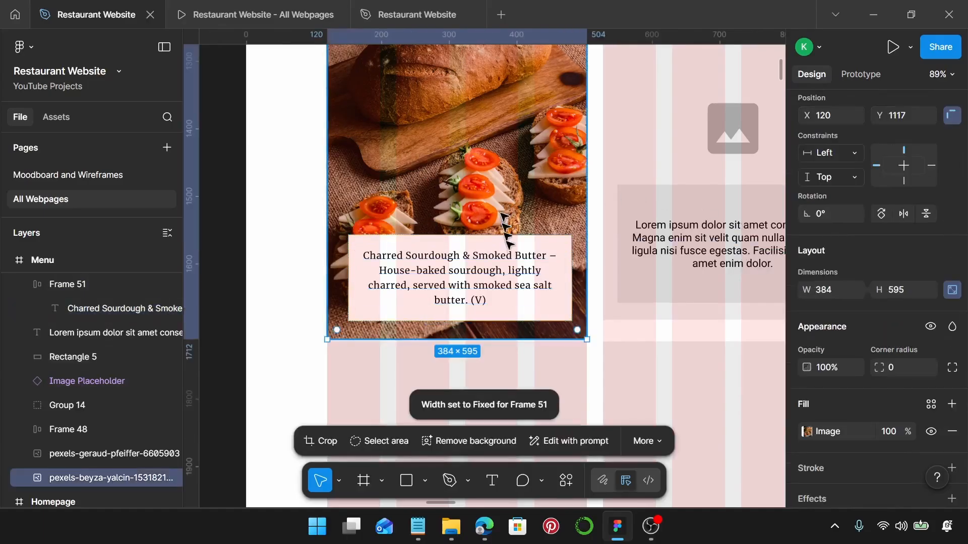
- Test how the filled caption text reflows in a narrower frame and restore the frame's width
{"action": "left_click", "coordinate": [559, 280]}
{"action": "left_click_drag", "start_coordinate": [572, 274], "coordinate": [474, 274]}
{"action": "key", "text": "ctrl+z"}
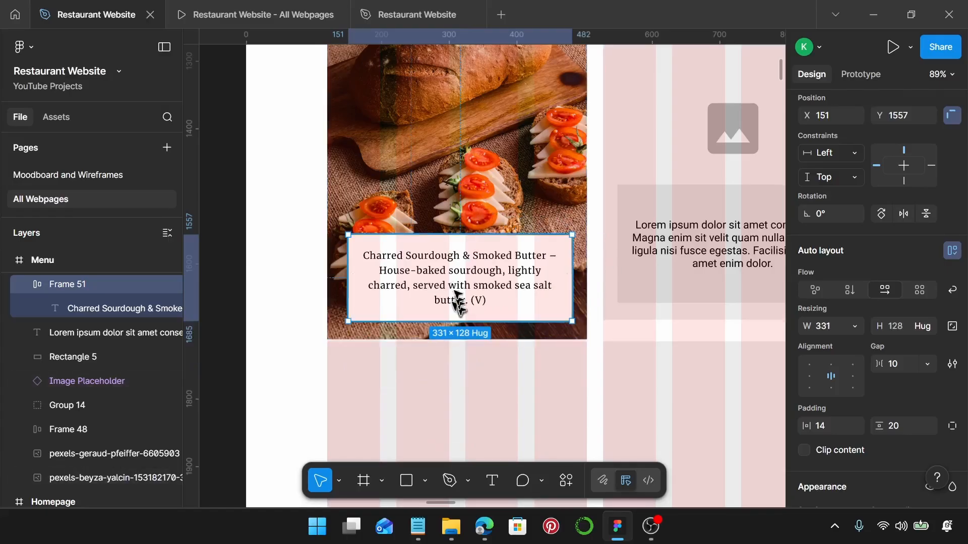
- Reposition the caption frame over the lower part of the bread photo at X 146, Y 1559, checking its distances to the photo's edges
{"action": "scroll", "coordinate": [493, 270], "scroll_direction": "up", "scroll_amount": 2}
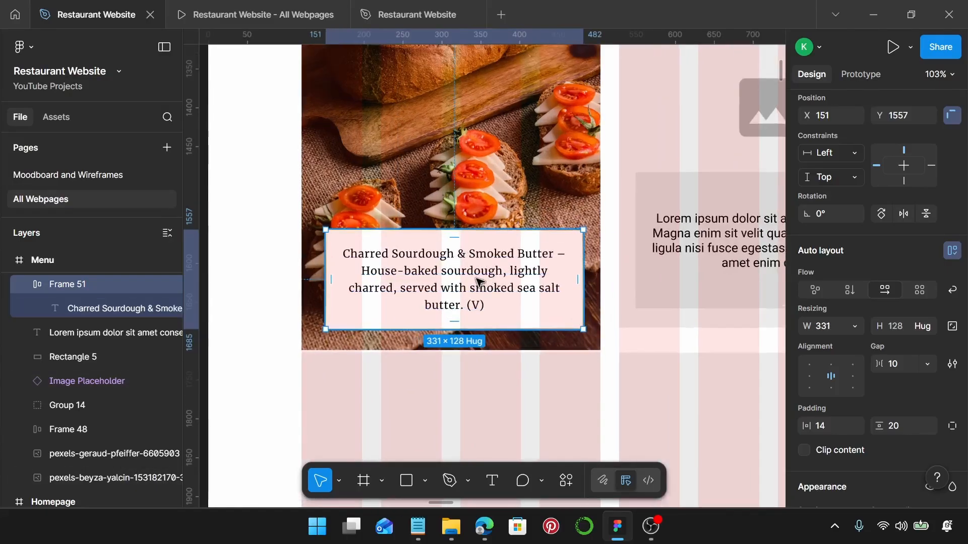
{"action": "left_click_drag", "start_coordinate": [477, 282], "coordinate": [476, 286]}
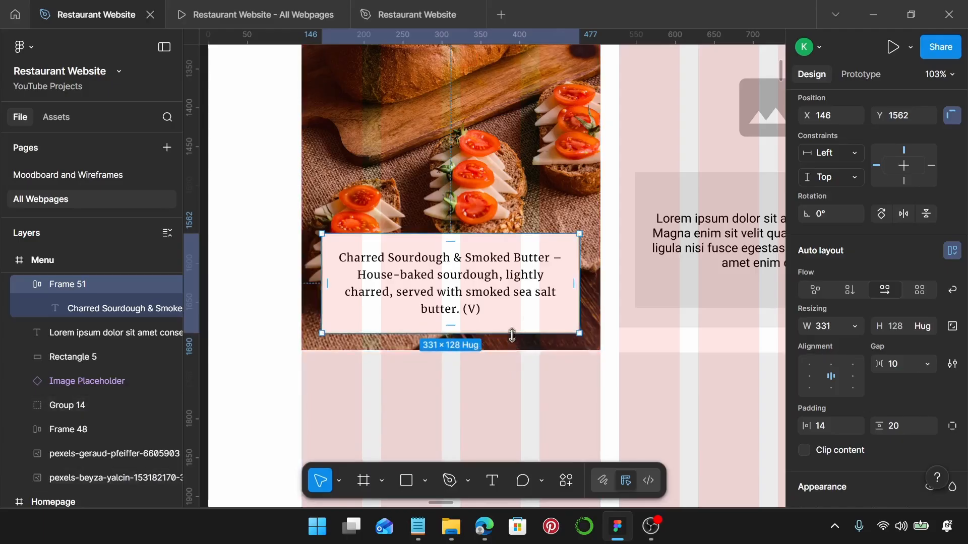
{"action": "key", "text": "alt"}
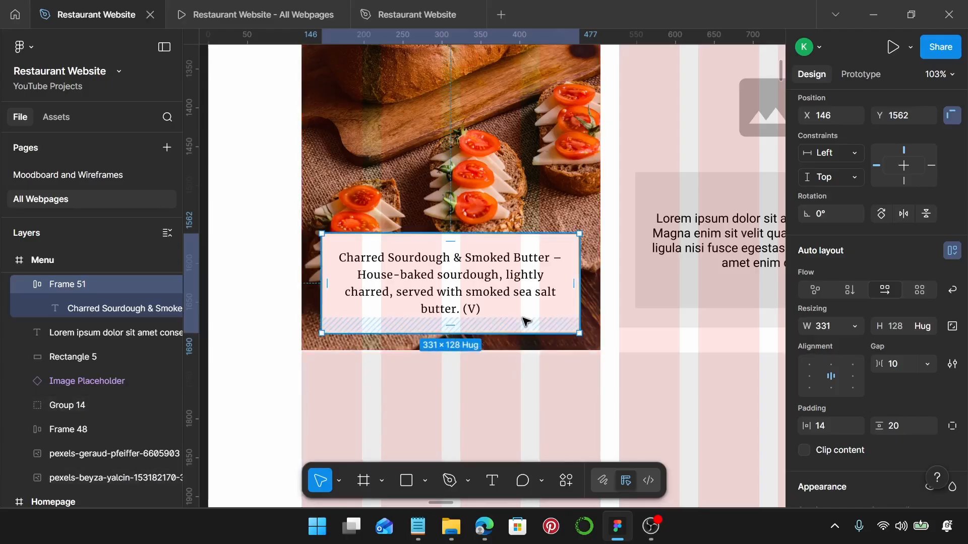
{"action": "key", "text": "Up"}
{"action": "key", "text": "Up"}
{"action": "key", "text": "Up"}
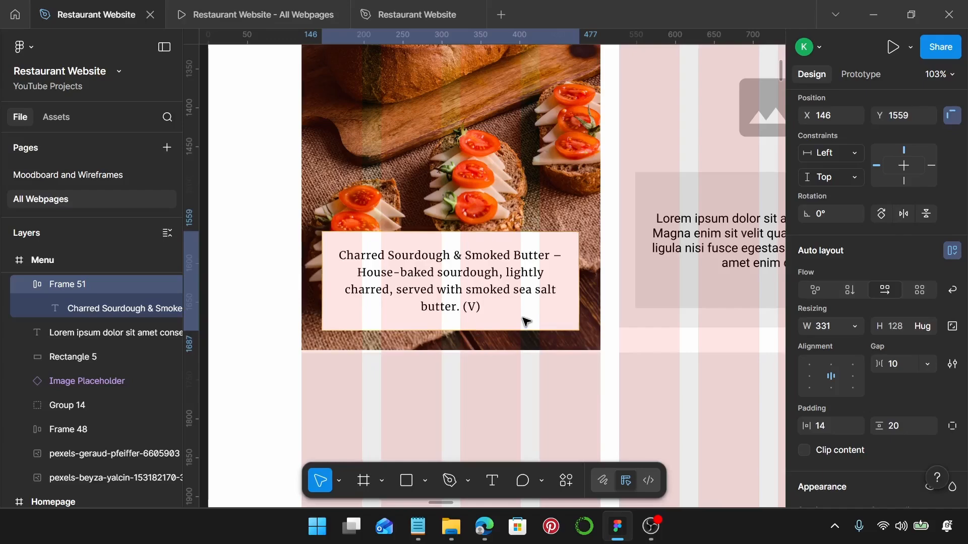
{"action": "key", "text": "alt"}
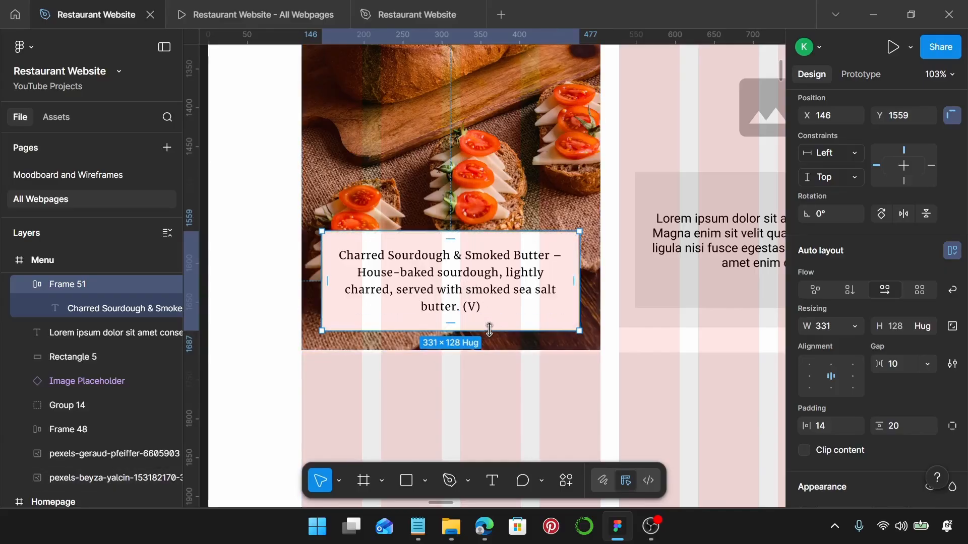
{"action": "key", "text": "alt"}
- Group the Charred Sourdough caption frame with the bread photo
{"action": "scroll", "coordinate": [534, 300], "scroll_direction": "down", "scroll_amount": 5, "text": "ctrl"}
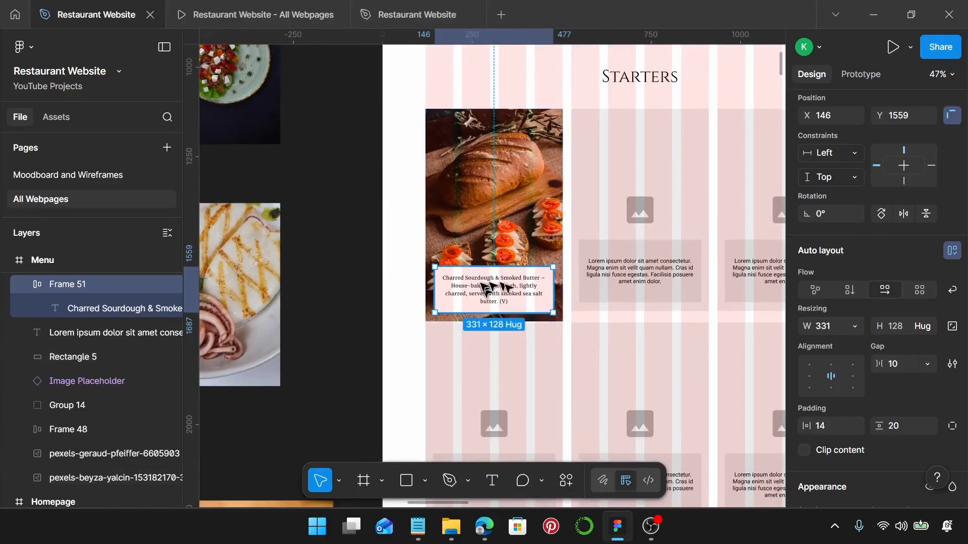
{"action": "left_click", "coordinate": [458, 228], "text": "shift"}
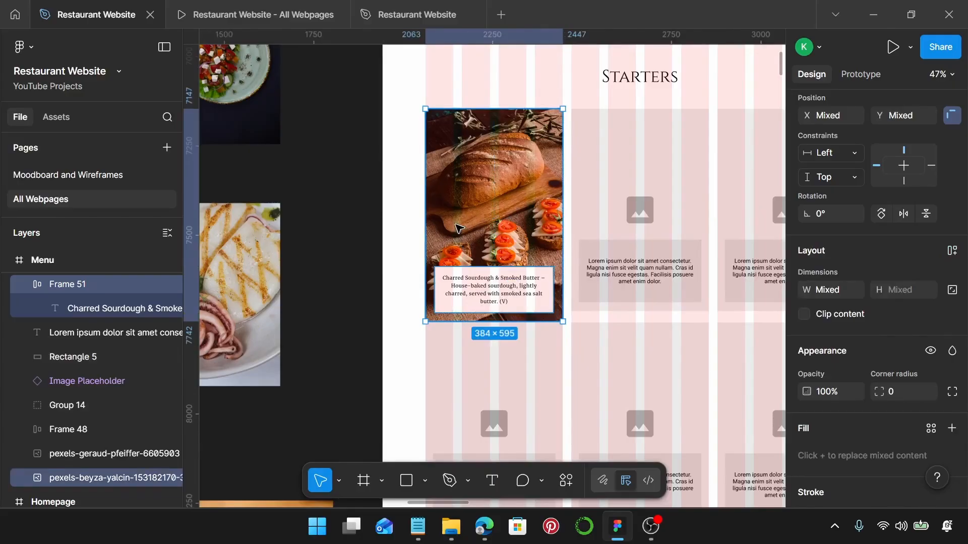
{"action": "key", "text": "ctrl+g"}
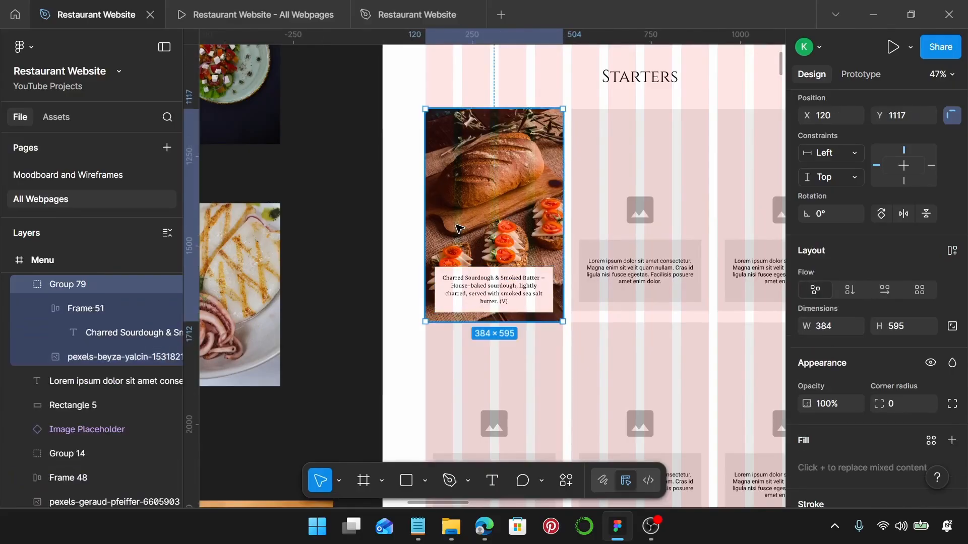
- Group the second Starters card's image placeholder with its caption background rectangle
{"action": "scroll", "coordinate": [474, 206], "scroll_direction": "down", "scroll_amount": 3}
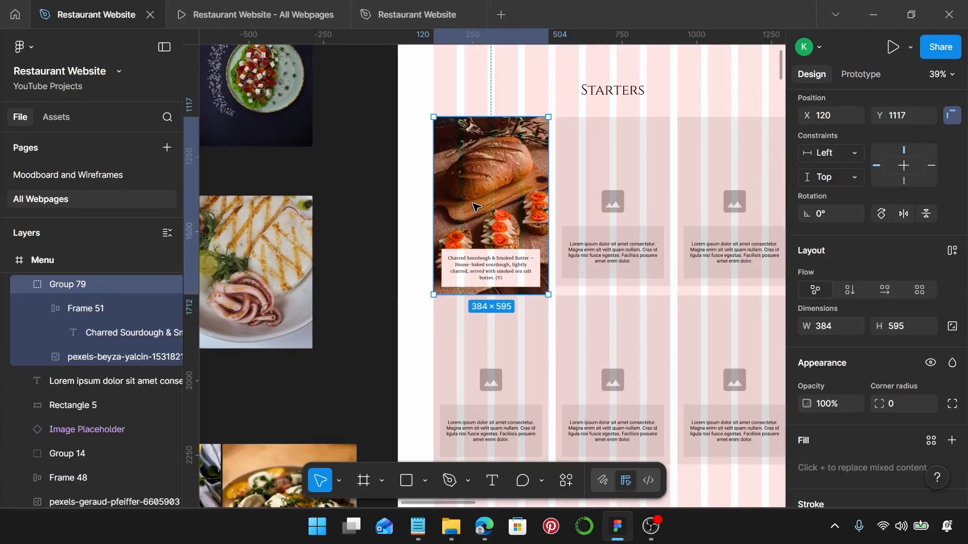
{"action": "scroll", "coordinate": [476, 207], "scroll_direction": "down", "scroll_amount": 2}
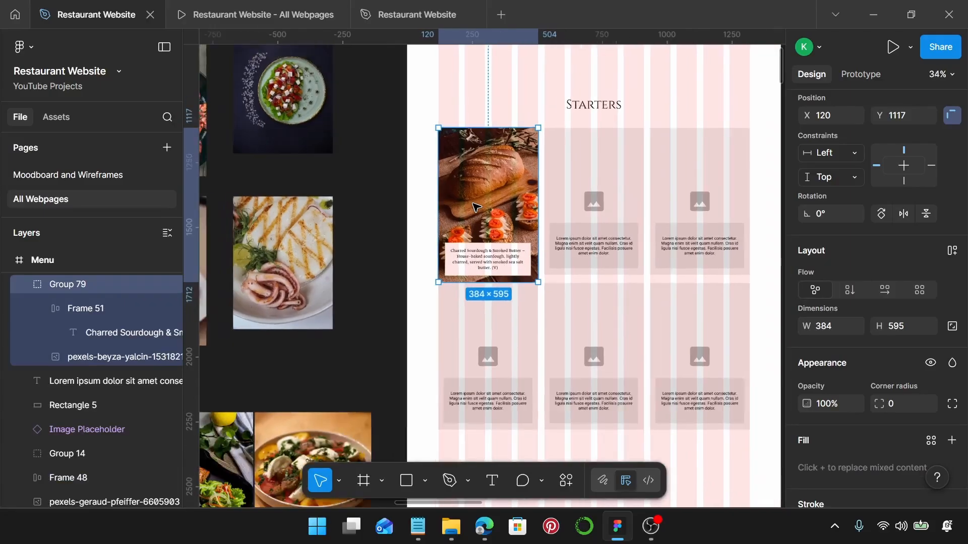
{"action": "left_click", "coordinate": [624, 232]}
{"action": "left_click", "coordinate": [618, 196]}
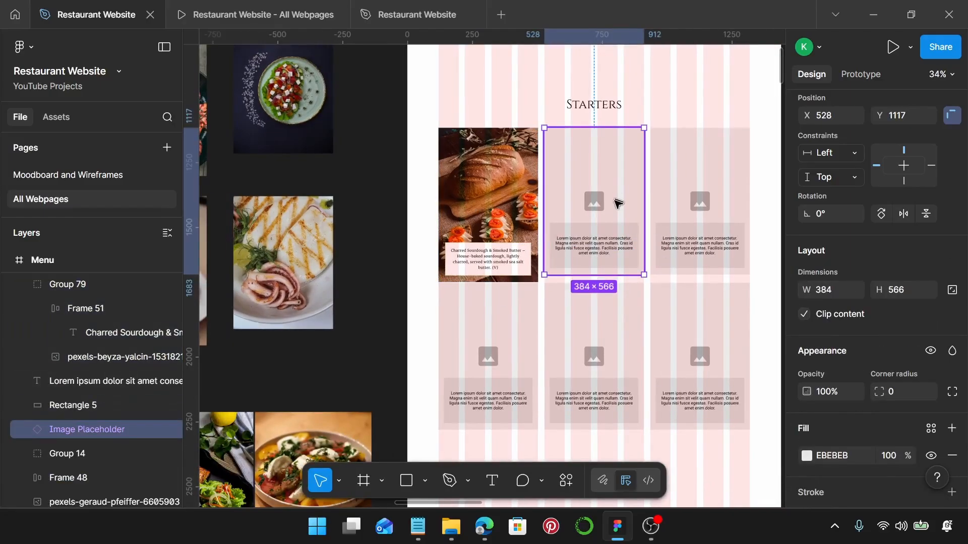
{"action": "left_click", "coordinate": [611, 231], "text": "shift"}
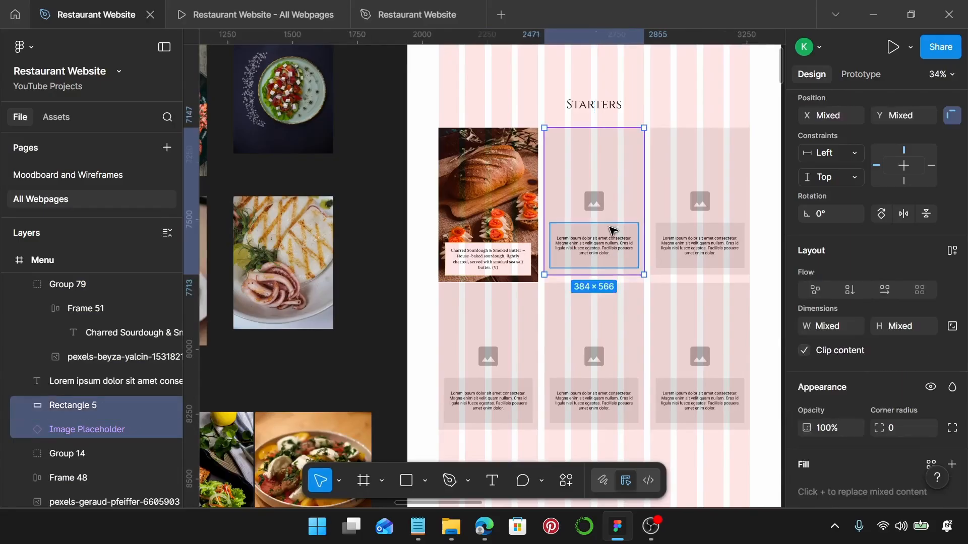
{"action": "key", "text": "ctrl+g"}
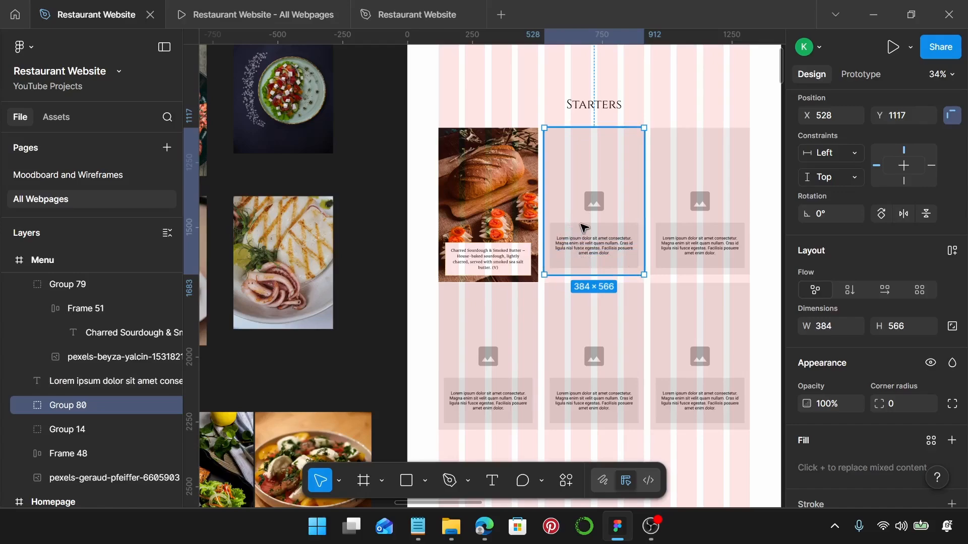
- Replace the five remaining Starters placeholder cards with copies of the grouped Charred Sourdough photo card
{"action": "left_click", "coordinate": [731, 227], "text": "shift"}
{"action": "left_click", "coordinate": [708, 339], "text": "shift"}
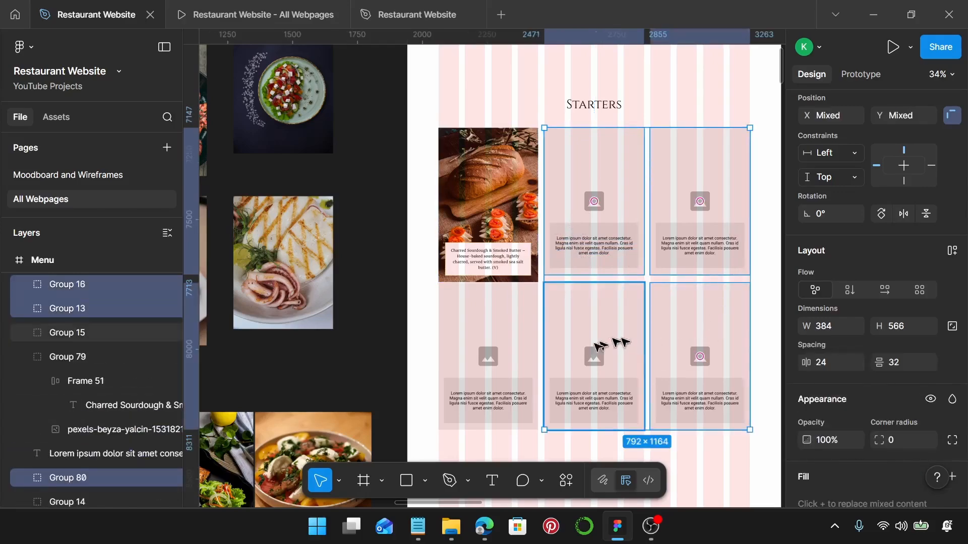
{"action": "left_click", "coordinate": [507, 346], "text": "shift"}
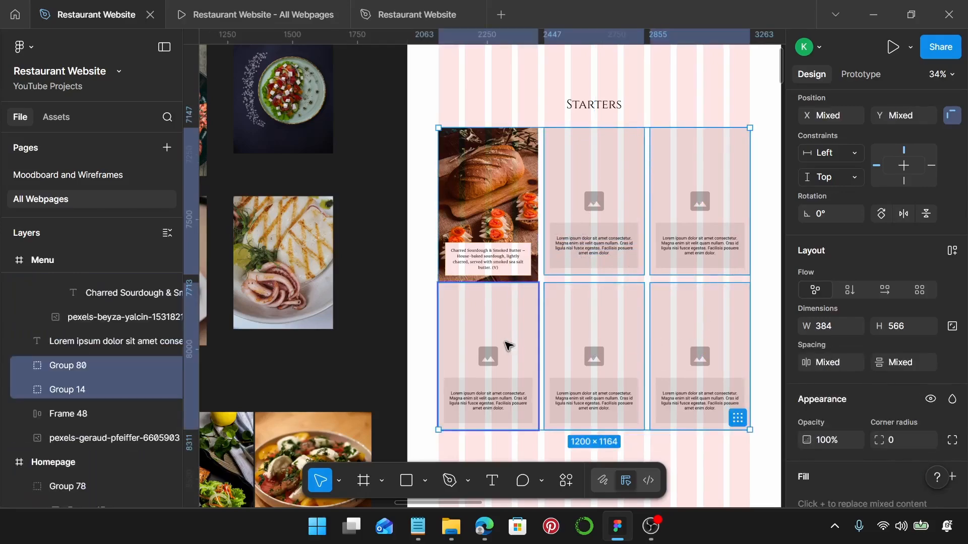
{"action": "key", "text": "ctrl+shift+r"}
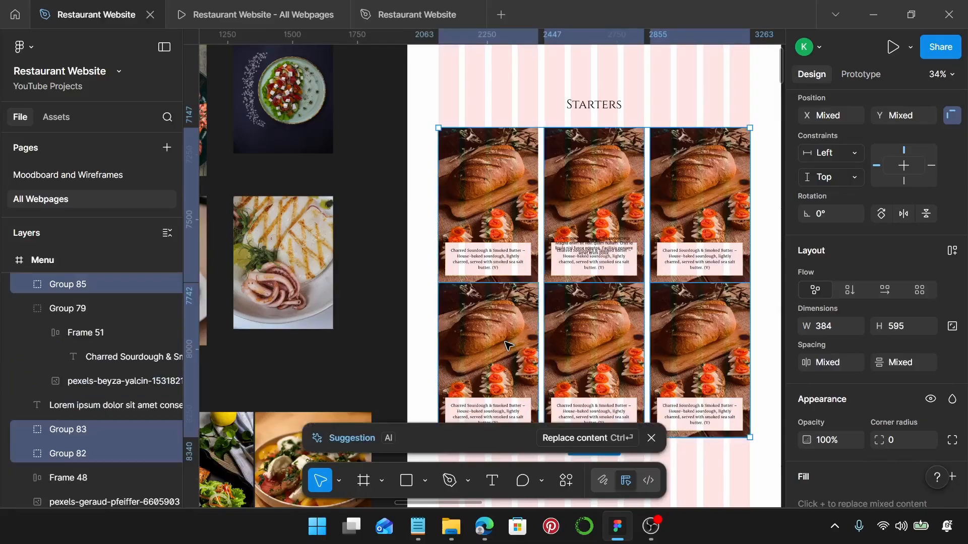
- Delete the leftover Lorem ipsum text overlapping the caption of the second Starters card in the first row
{"action": "scroll", "coordinate": [611, 333], "scroll_direction": "up", "scroll_amount": 5, "text": "ctrl"}
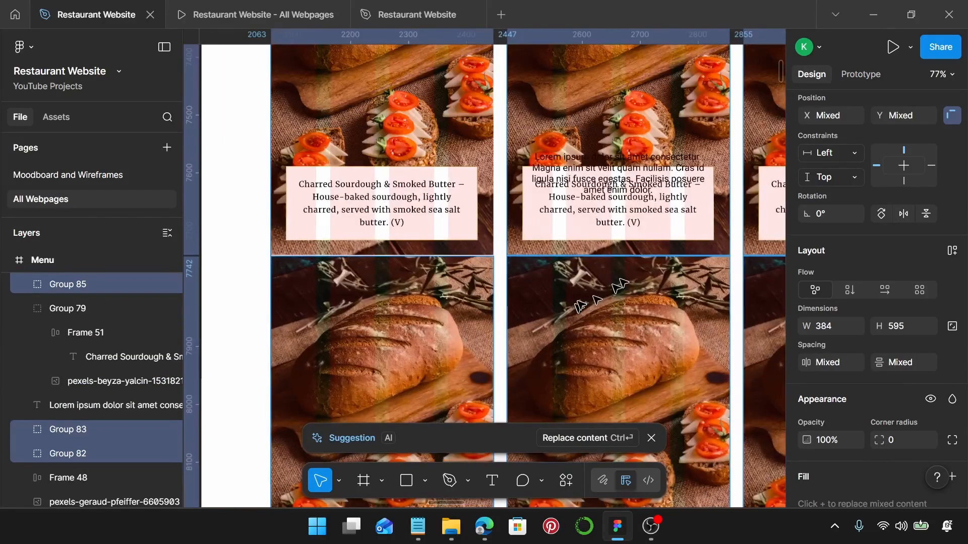
{"action": "left_click", "coordinate": [618, 173]}
{"action": "key", "text": "Delete"}
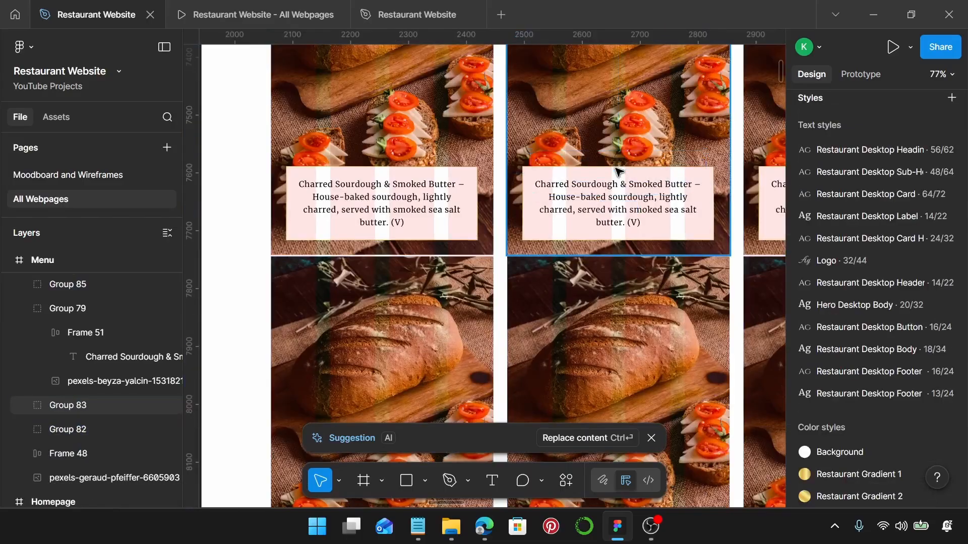
- Review the Starters grid beside the spare dish photos and check the first card's dimensions
{"action": "scroll", "coordinate": [618, 173], "scroll_direction": "down", "scroll_amount": 3, "text": "ctrl"}
{"action": "scroll", "coordinate": [618, 172], "scroll_direction": "down", "scroll_amount": 2, "text": "ctrl"}
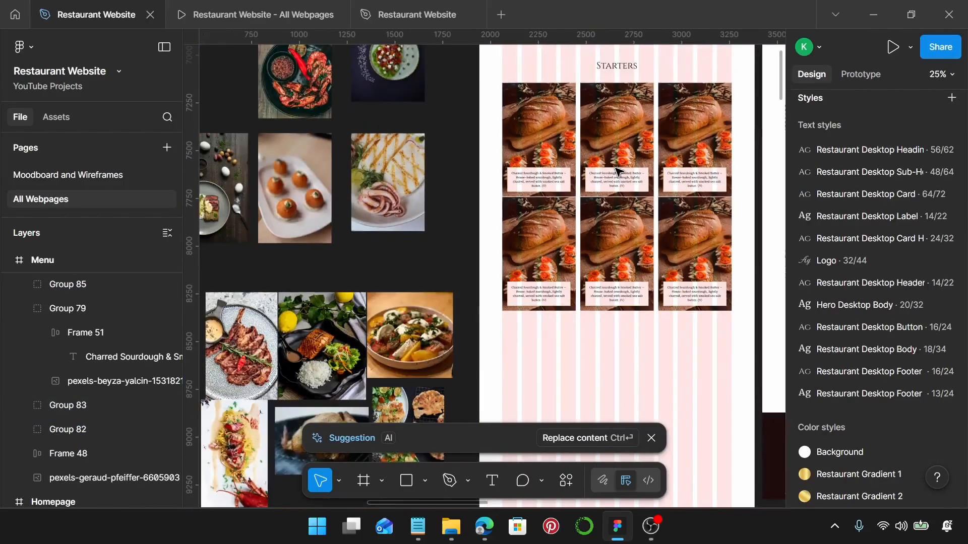
{"action": "scroll", "coordinate": [621, 134], "scroll_direction": "up", "scroll_amount": 1, "text": "ctrl"}
{"action": "scroll", "coordinate": [634, 136], "scroll_direction": "down", "scroll_amount": 2, "text": "ctrl"}
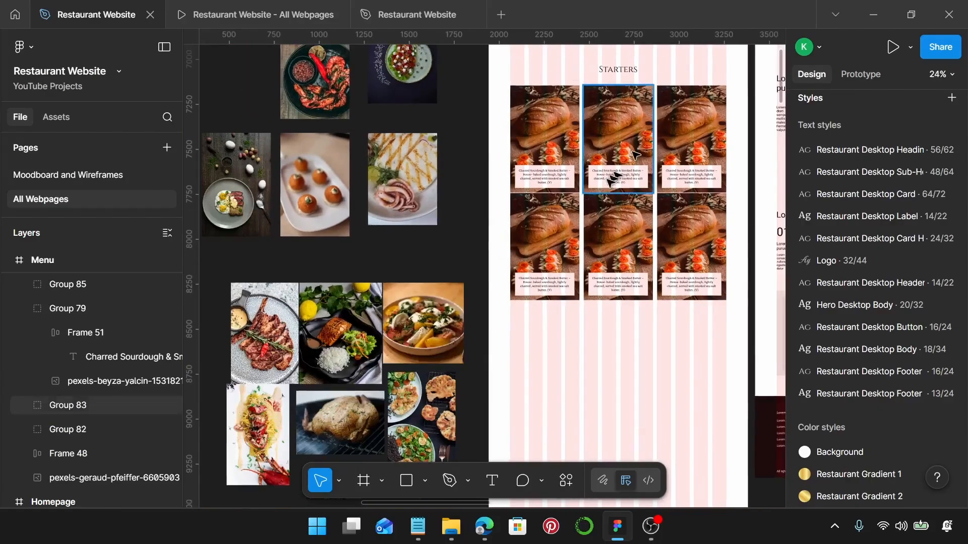
{"action": "scroll", "coordinate": [615, 174], "scroll_direction": "up", "scroll_amount": 1}
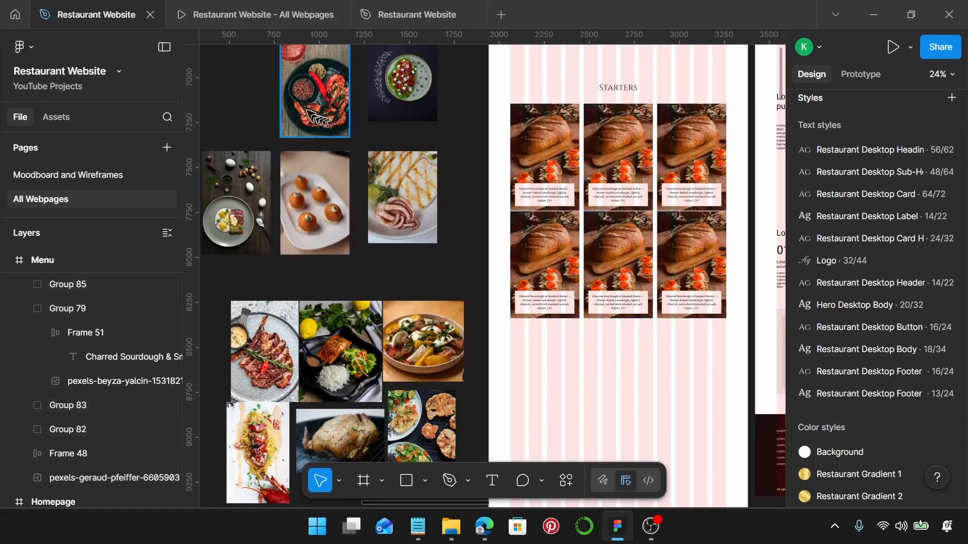
{"action": "scroll", "coordinate": [327, 90], "scroll_direction": "up", "scroll_amount": 2}
{"action": "scroll", "coordinate": [326, 90], "scroll_direction": "up", "scroll_amount": 3}
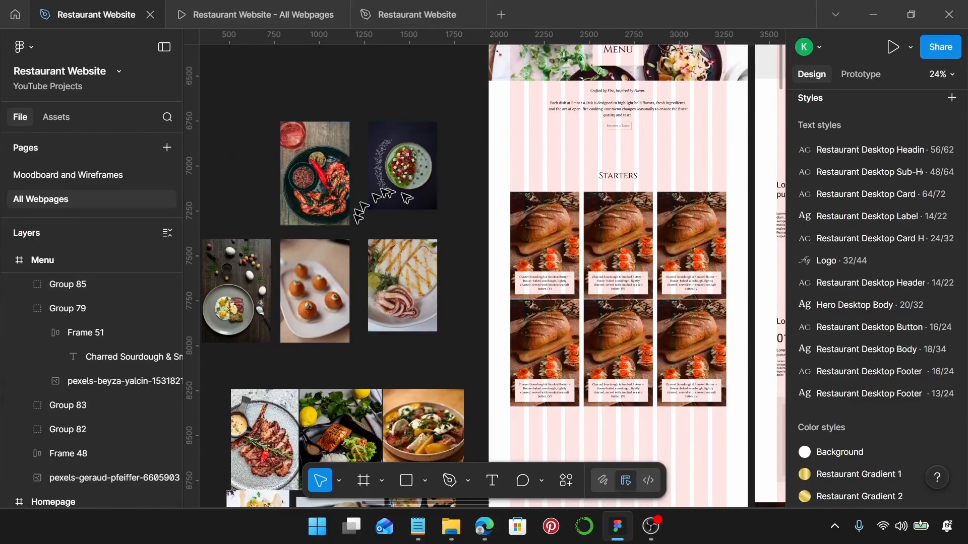
{"action": "scroll", "coordinate": [376, 219], "scroll_direction": "left", "scroll_amount": 2}
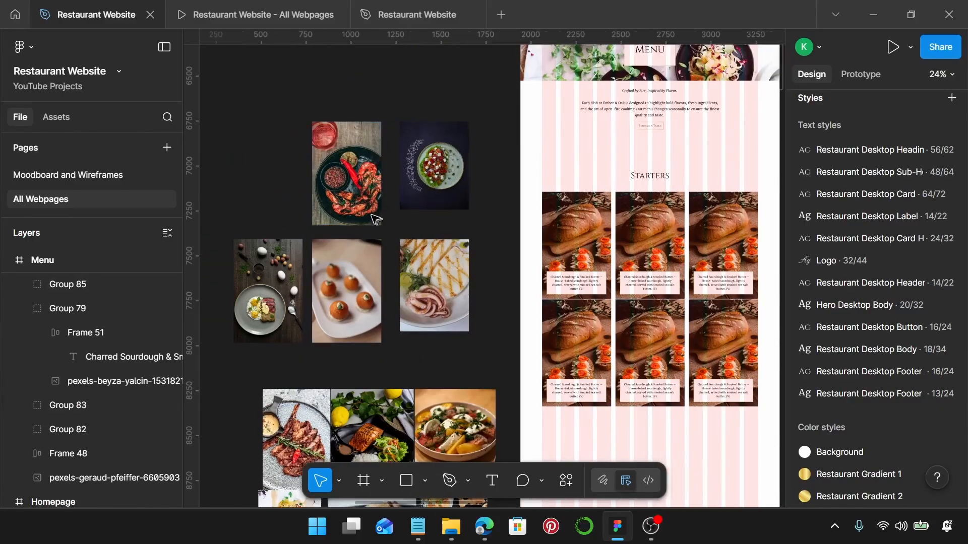
{"action": "left_click", "coordinate": [571, 250]}
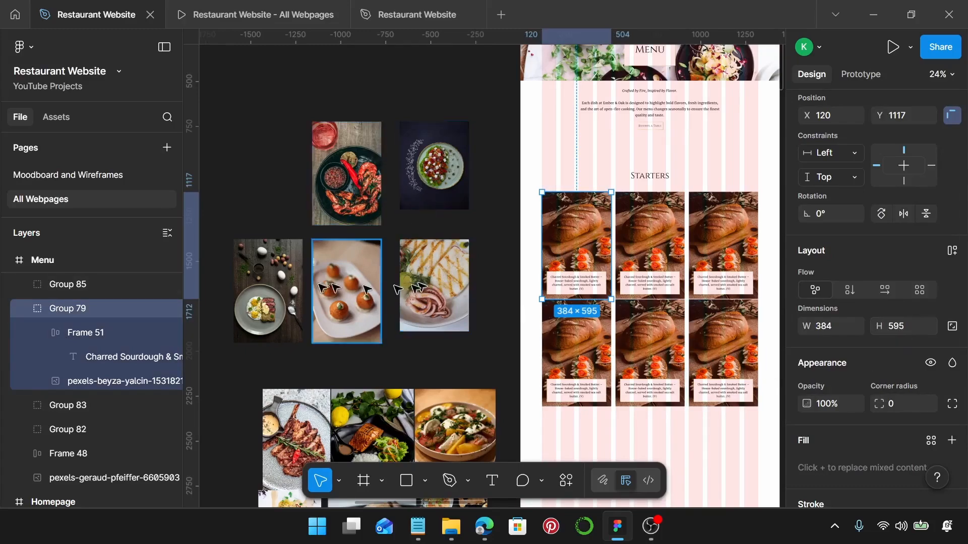
{"action": "scroll", "coordinate": [385, 224], "scroll_direction": "up", "scroll_amount": 1}
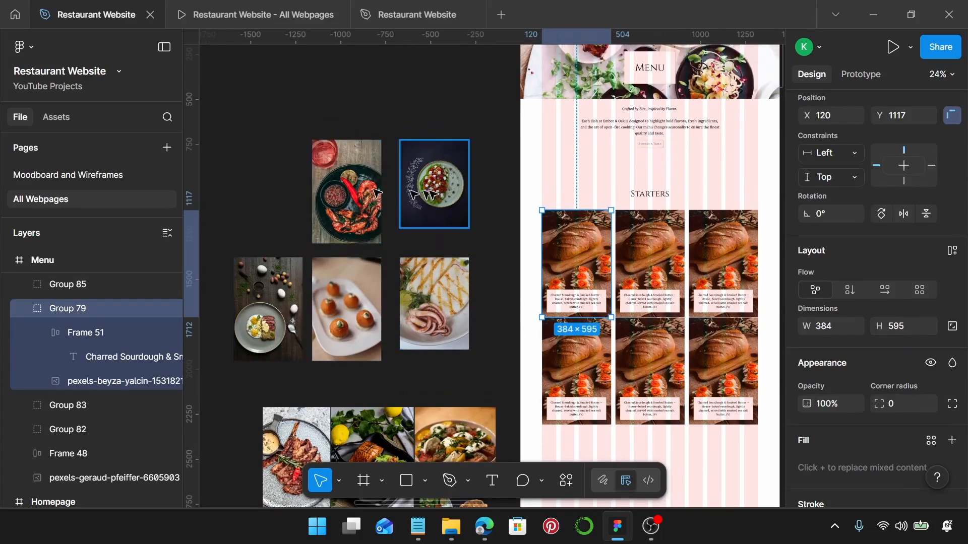
- Extend the prawn photo's crop area to 384 × 595 and enlarge the image inside it to fill the added height
{"action": "left_click", "coordinate": [358, 207]}
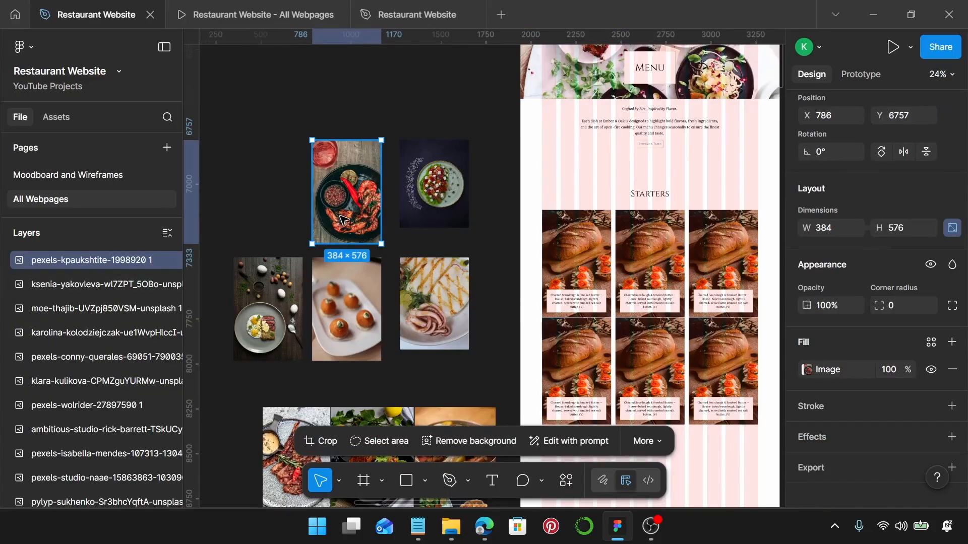
{"action": "scroll", "coordinate": [351, 225], "scroll_direction": "up", "scroll_amount": 8}
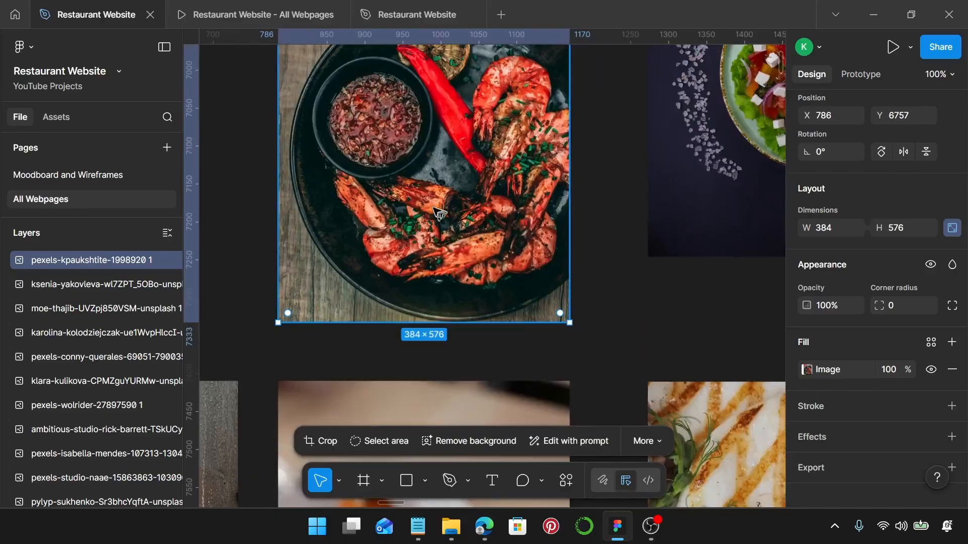
{"action": "scroll", "coordinate": [433, 211], "scroll_direction": "down", "scroll_amount": 6}
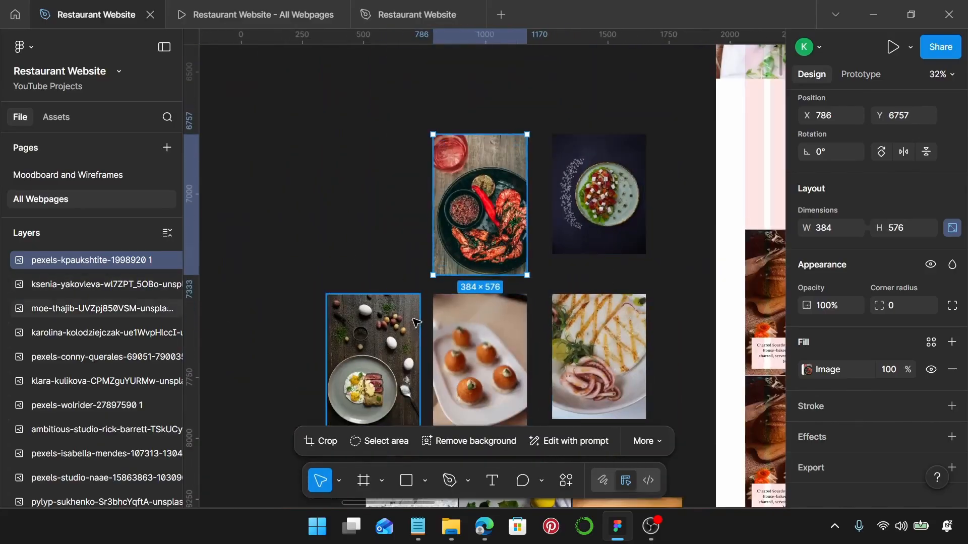
{"action": "scroll", "coordinate": [509, 260], "scroll_direction": "up", "scroll_amount": 4}
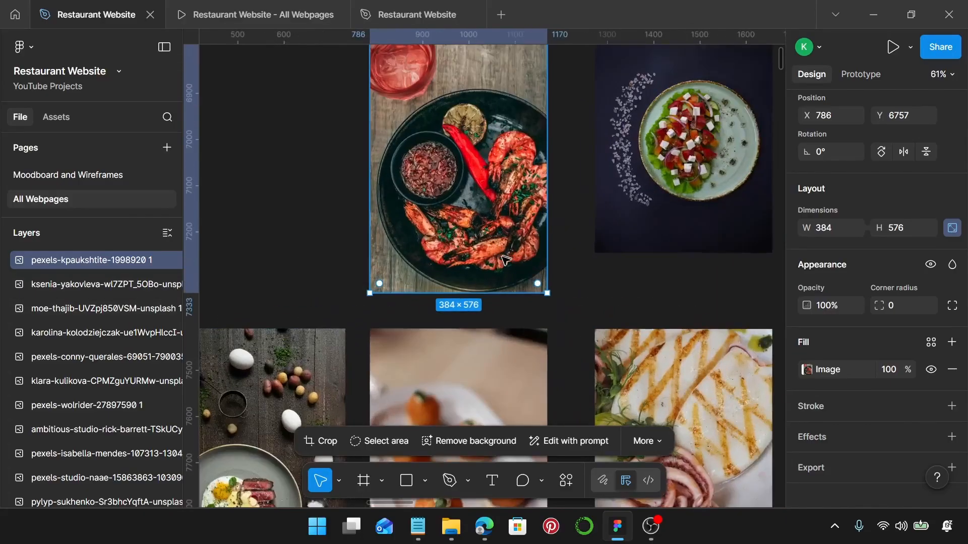
{"action": "double_click", "coordinate": [469, 270]}
{"action": "scroll", "coordinate": [441, 297], "scroll_direction": "up", "scroll_amount": 6}
{"action": "left_click_drag", "start_coordinate": [439, 294], "coordinate": [444, 345]}
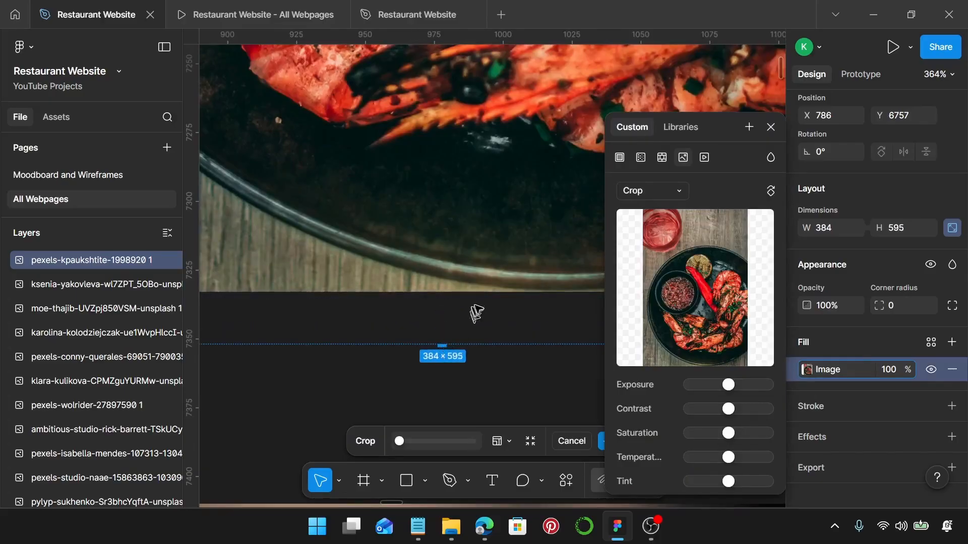
{"action": "left_click_drag", "start_coordinate": [479, 296], "coordinate": [483, 340]}
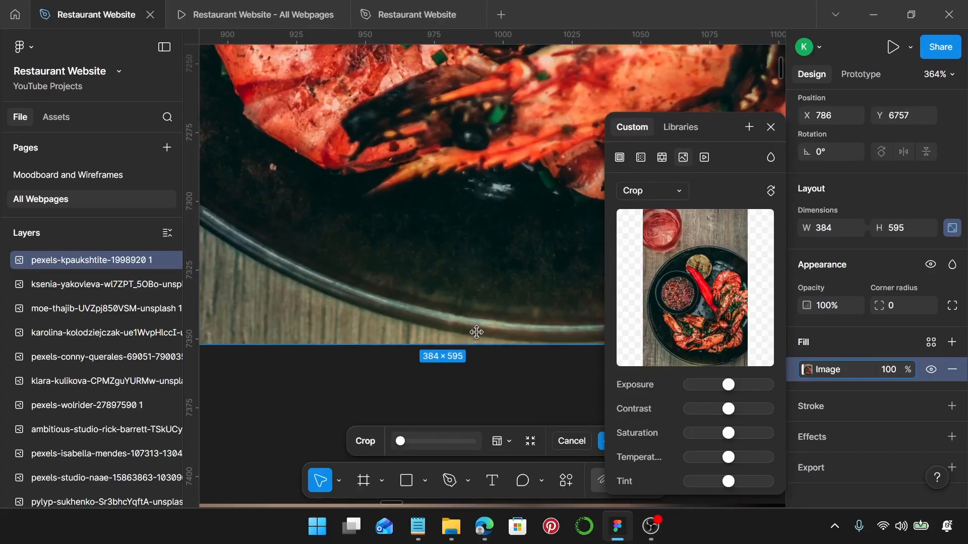
{"action": "key", "text": "Return"}
- Extend the salad photo's crop area to 384 × 595 and scale the image up to fill the new frame
{"action": "scroll", "coordinate": [534, 290], "scroll_direction": "down", "scroll_amount": 10}
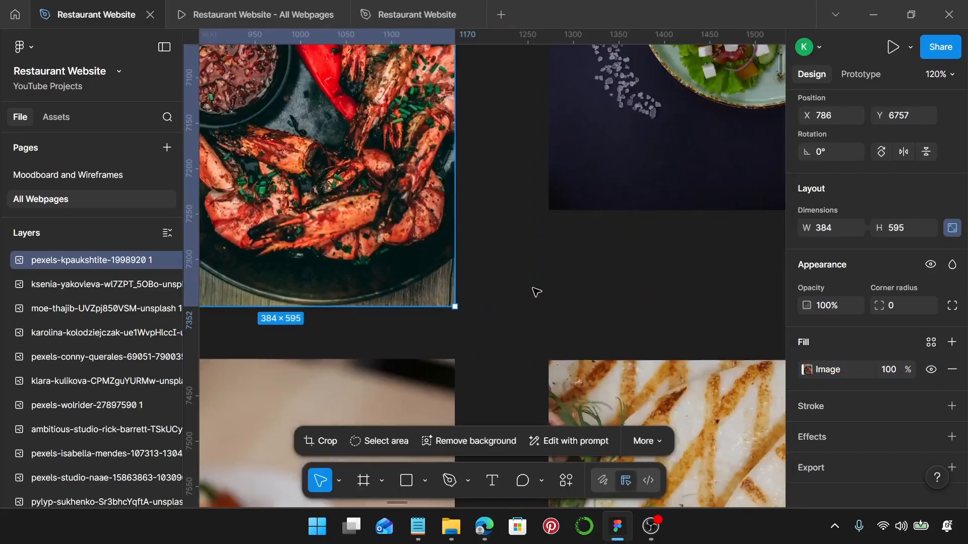
{"action": "scroll", "coordinate": [536, 293], "scroll_direction": "right", "scroll_amount": 5}
{"action": "scroll", "coordinate": [534, 290], "scroll_direction": "up", "scroll_amount": 3}
{"action": "left_click", "coordinate": [573, 209]}
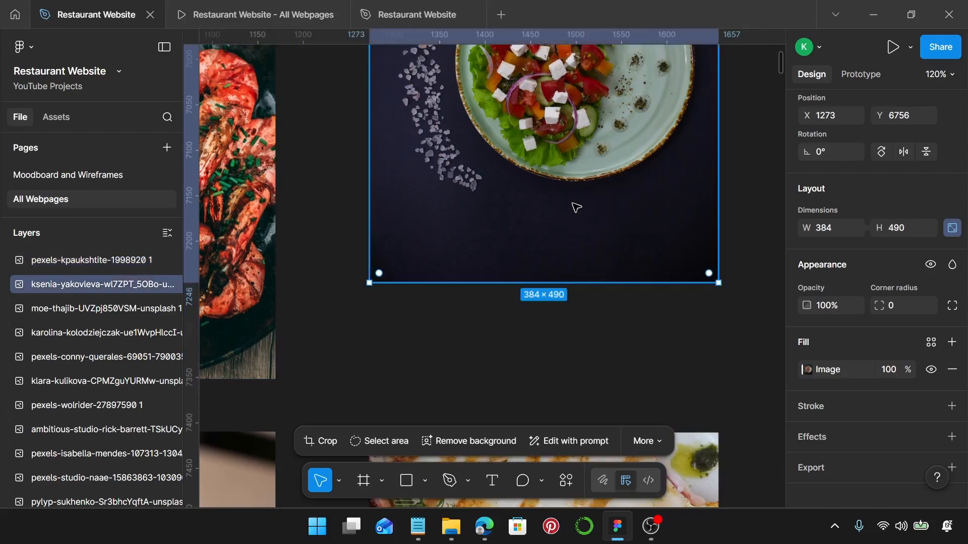
{"action": "double_click", "coordinate": [533, 182]}
{"action": "scroll", "coordinate": [549, 241], "scroll_direction": "down", "scroll_amount": 3}
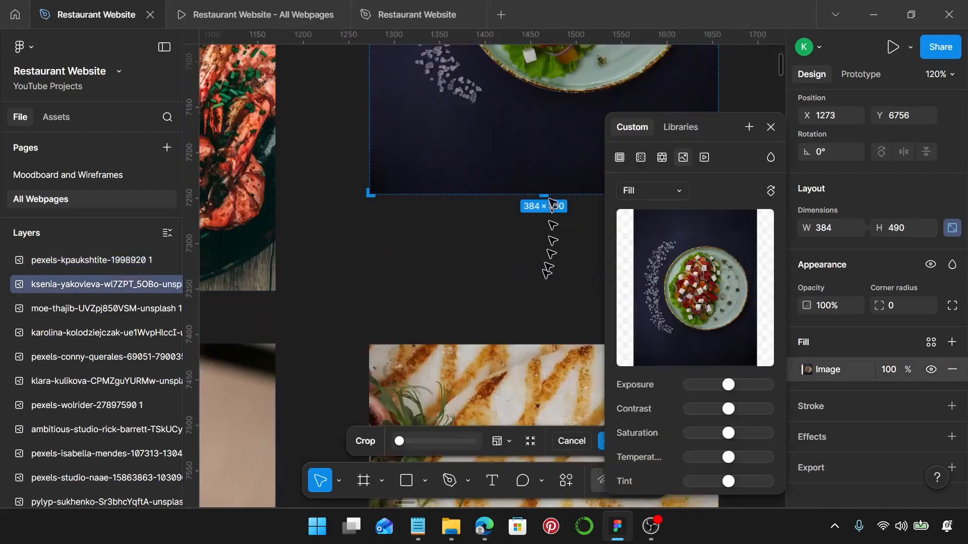
{"action": "left_click_drag", "start_coordinate": [543, 196], "coordinate": [549, 289]}
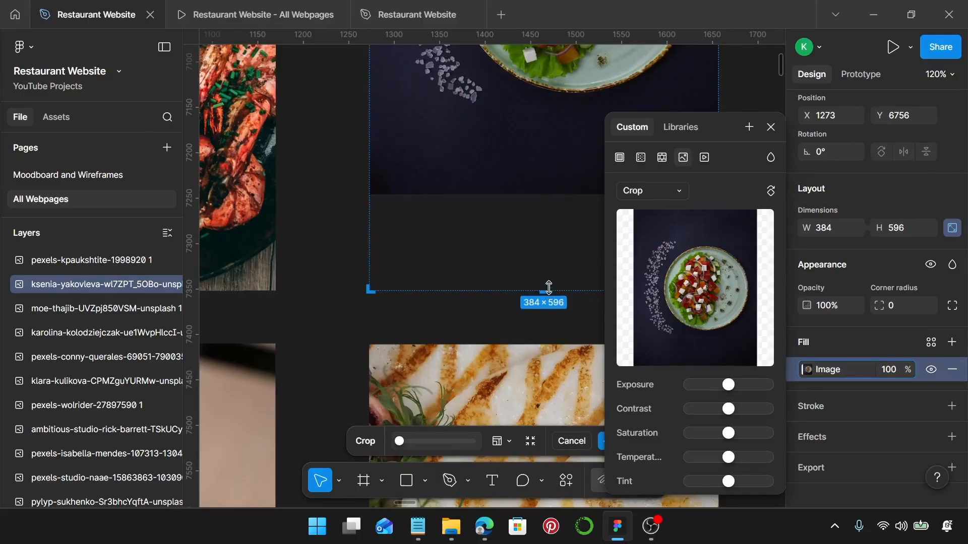
{"action": "scroll", "coordinate": [549, 289], "scroll_direction": "up", "scroll_amount": 8}
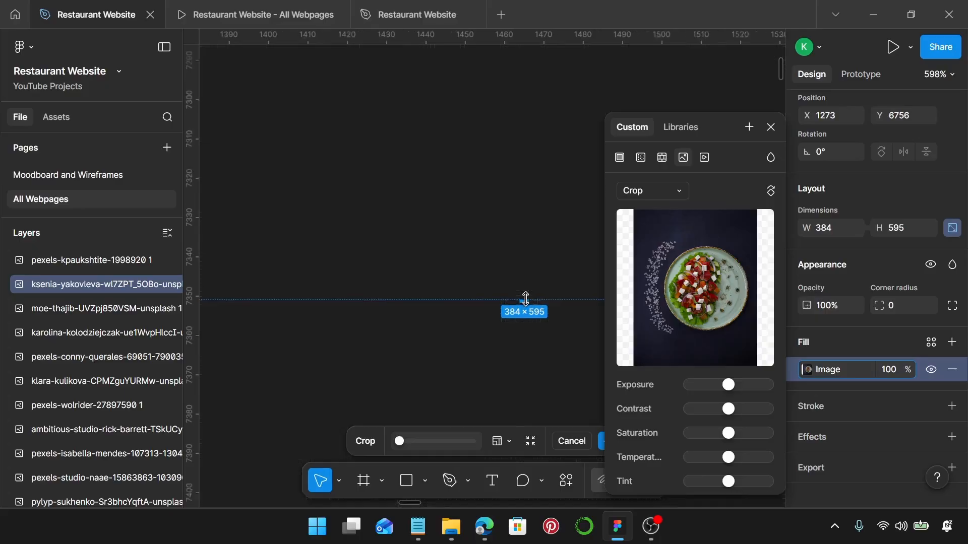
{"action": "scroll", "coordinate": [524, 299], "scroll_direction": "down", "scroll_amount": 8}
{"action": "left_click_drag", "start_coordinate": [561, 200], "coordinate": [570, 297]}
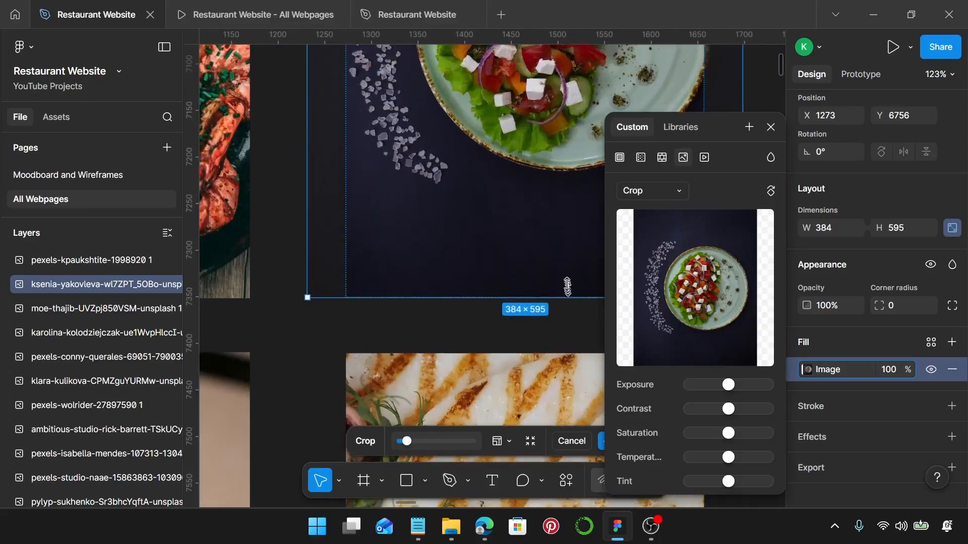
{"action": "scroll", "coordinate": [570, 260], "scroll_direction": "down", "scroll_amount": 4}
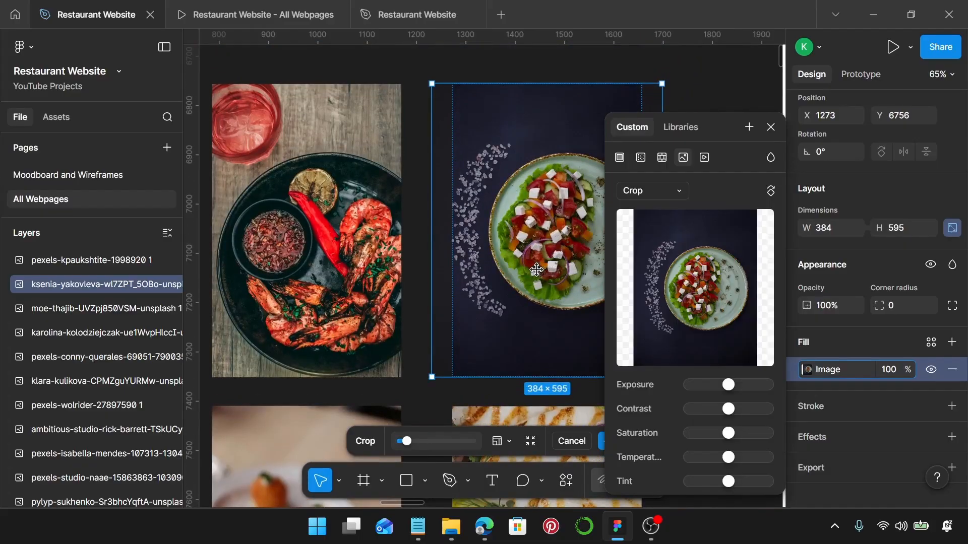
{"action": "key", "text": "Return"}
- Extend the egg-and-steak photo's crop area to 384 × 595 and scale its image down to the new lower edge
{"action": "scroll", "coordinate": [537, 271], "scroll_direction": "down", "scroll_amount": 3}
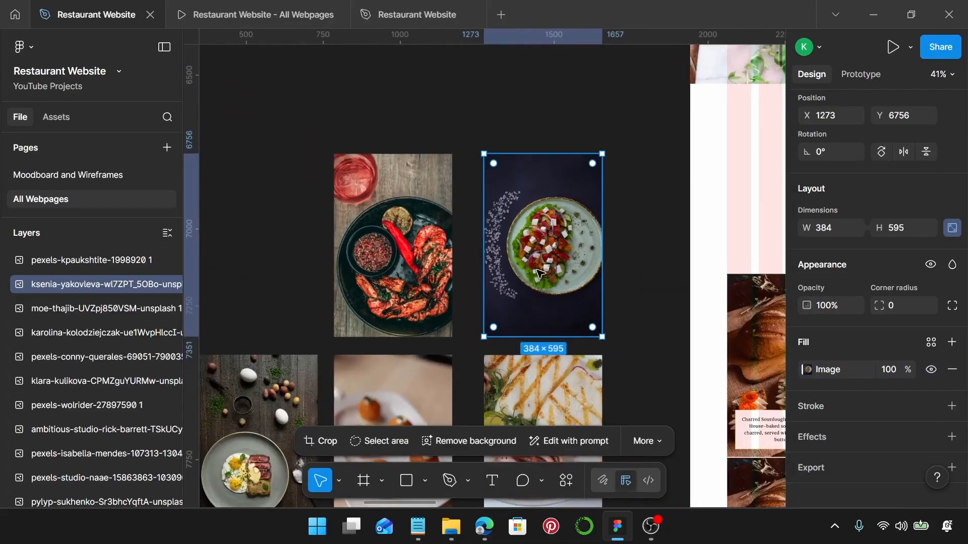
{"action": "scroll", "coordinate": [538, 272], "scroll_direction": "down", "scroll_amount": 2}
{"action": "scroll", "coordinate": [539, 272], "scroll_direction": "left", "scroll_amount": 5}
{"action": "scroll", "coordinate": [550, 272], "scroll_direction": "down", "scroll_amount": 3}
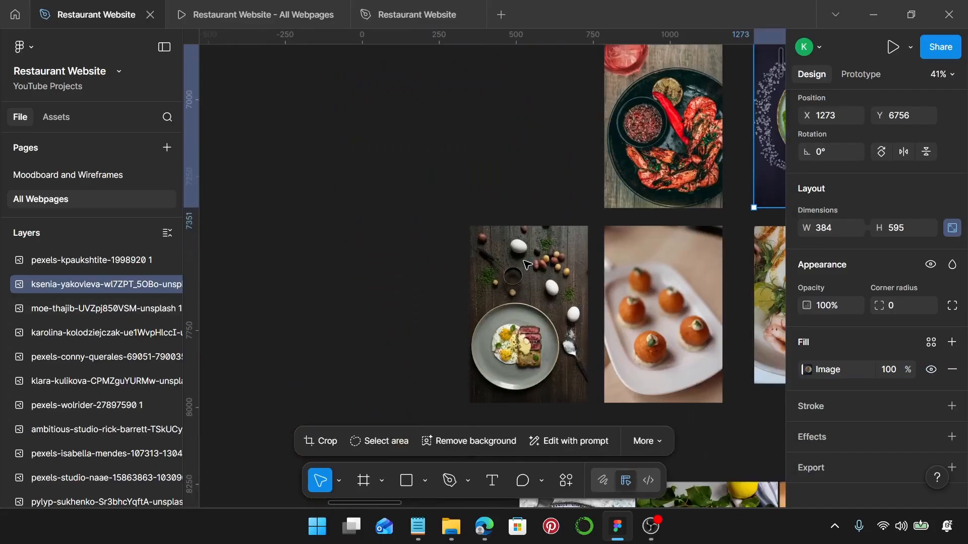
{"action": "left_click", "coordinate": [554, 273]}
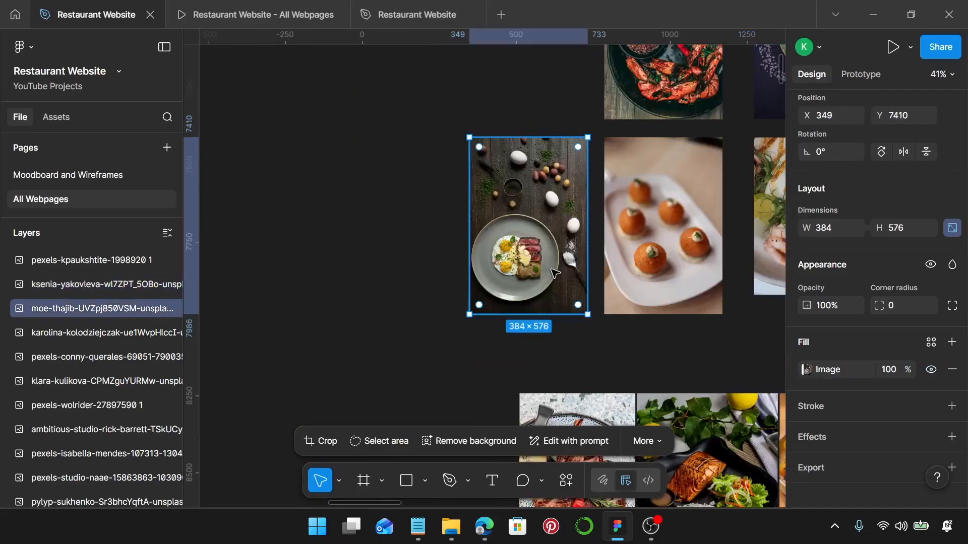
{"action": "key", "text": "Return"}
{"action": "scroll", "coordinate": [529, 310], "scroll_direction": "up", "scroll_amount": 10}
{"action": "left_click_drag", "start_coordinate": [521, 291], "coordinate": [534, 344]}
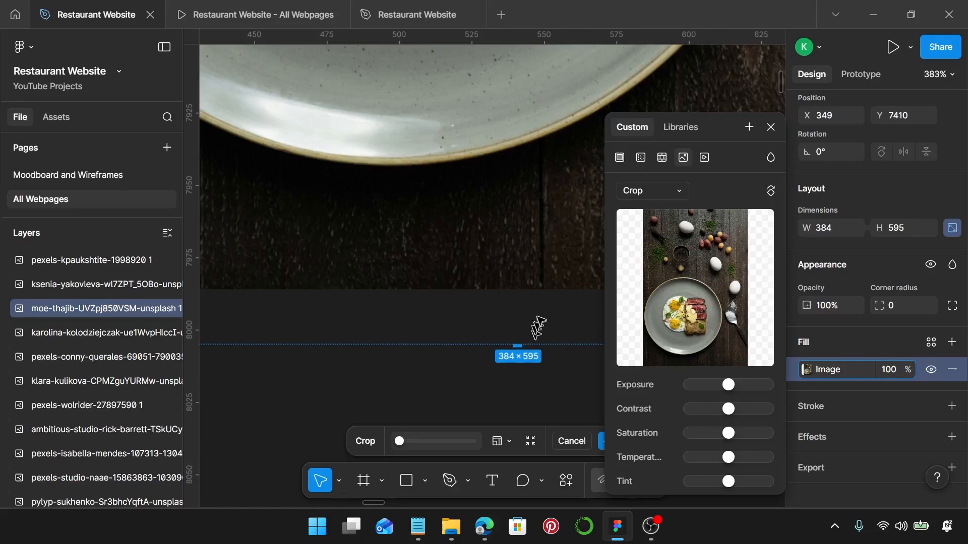
{"action": "left_click_drag", "start_coordinate": [544, 291], "coordinate": [542, 342]}
{"action": "scroll", "coordinate": [542, 342], "scroll_direction": "down", "scroll_amount": 10}
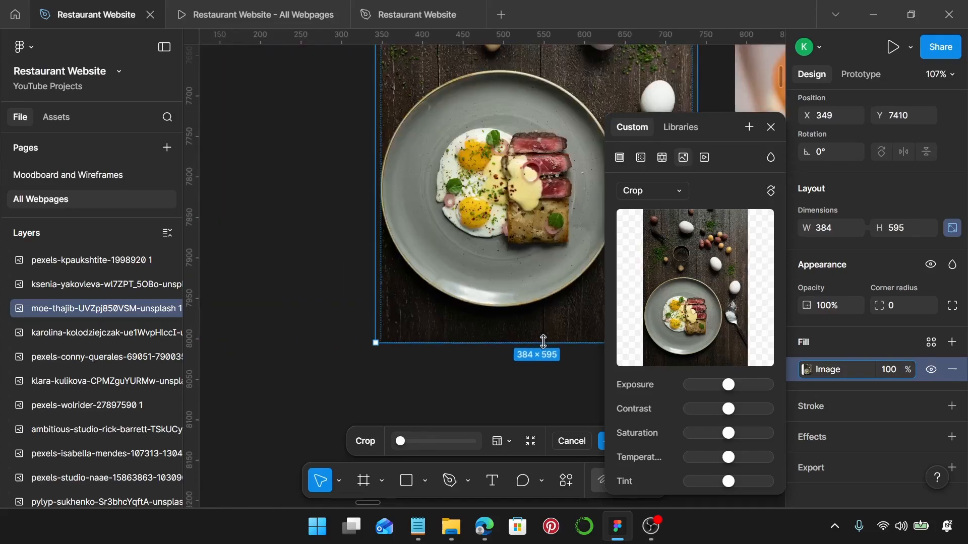
{"action": "key", "text": "Escape"}
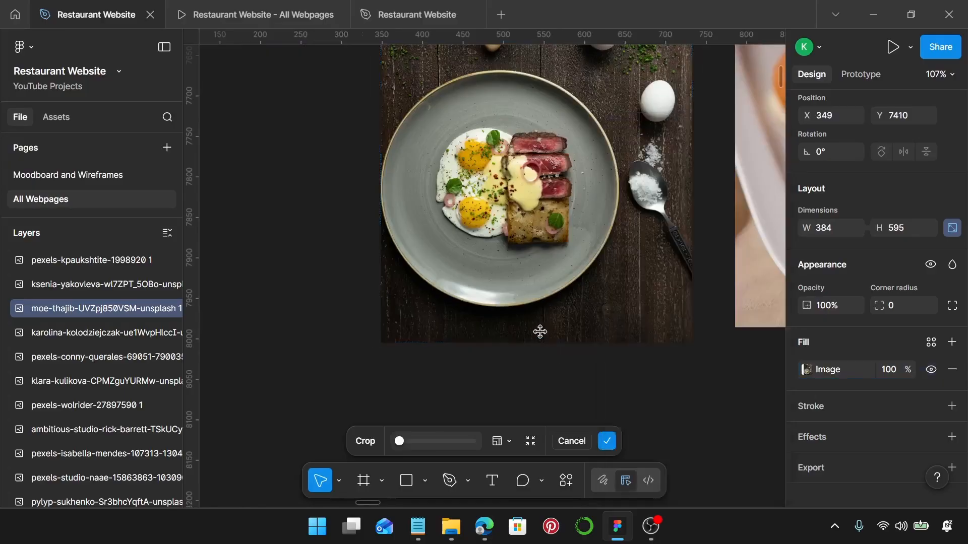
{"action": "key", "text": "Escape"}
{"action": "scroll", "coordinate": [541, 330], "scroll_direction": "down", "scroll_amount": 5}
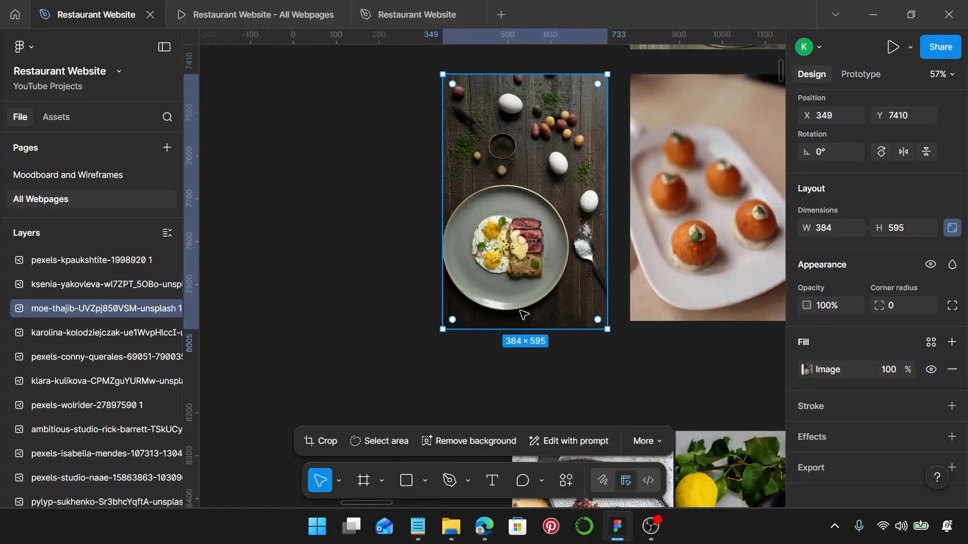
{"action": "scroll", "coordinate": [519, 310], "scroll_direction": "right", "scroll_amount": 3}
{"action": "scroll", "coordinate": [519, 311], "scroll_direction": "down", "scroll_amount": 2}
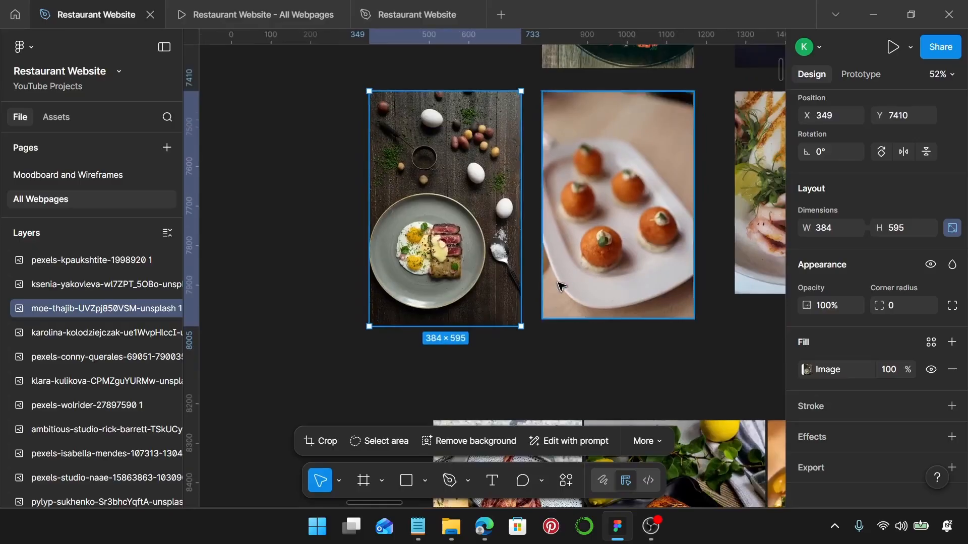
{"action": "scroll", "coordinate": [437, 230], "scroll_direction": "down", "scroll_amount": 2}
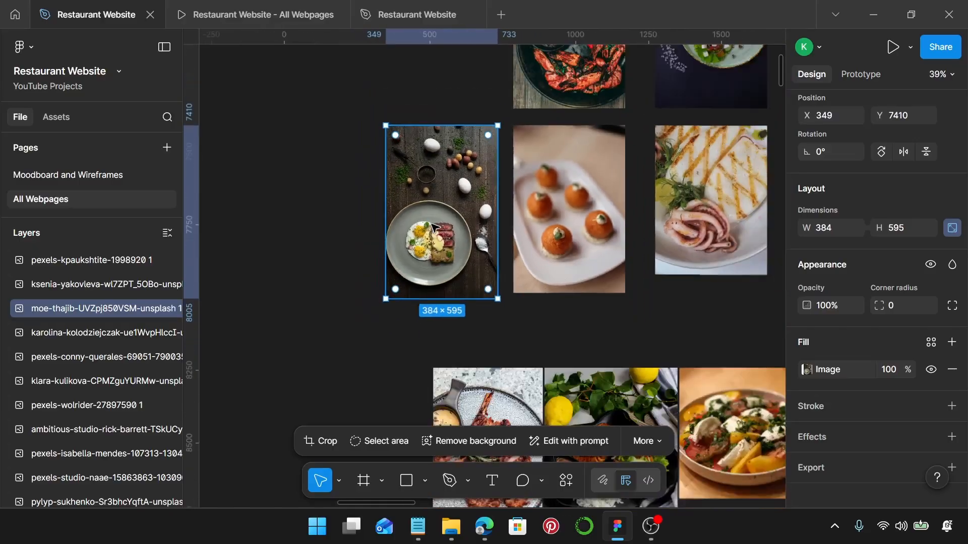
{"action": "scroll", "coordinate": [499, 187], "scroll_direction": "up", "scroll_amount": 1}
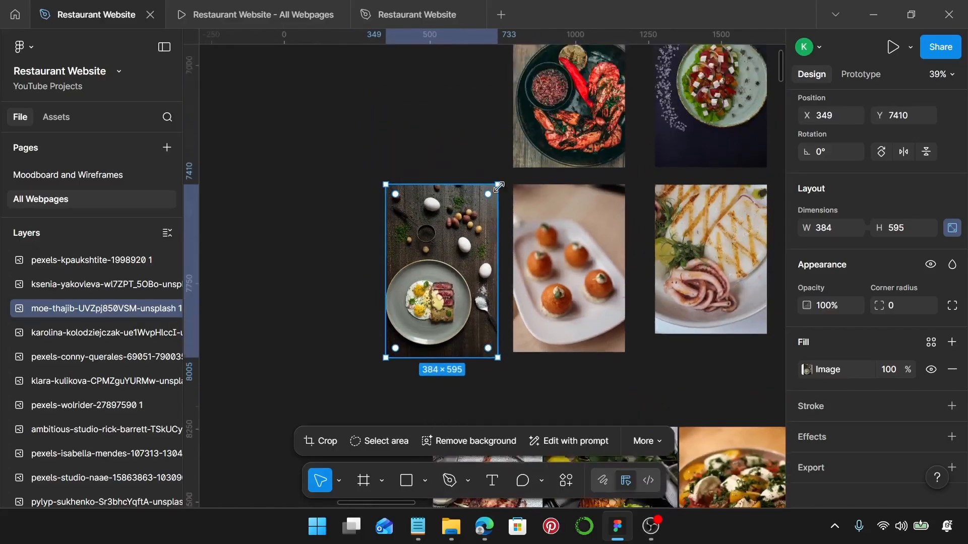
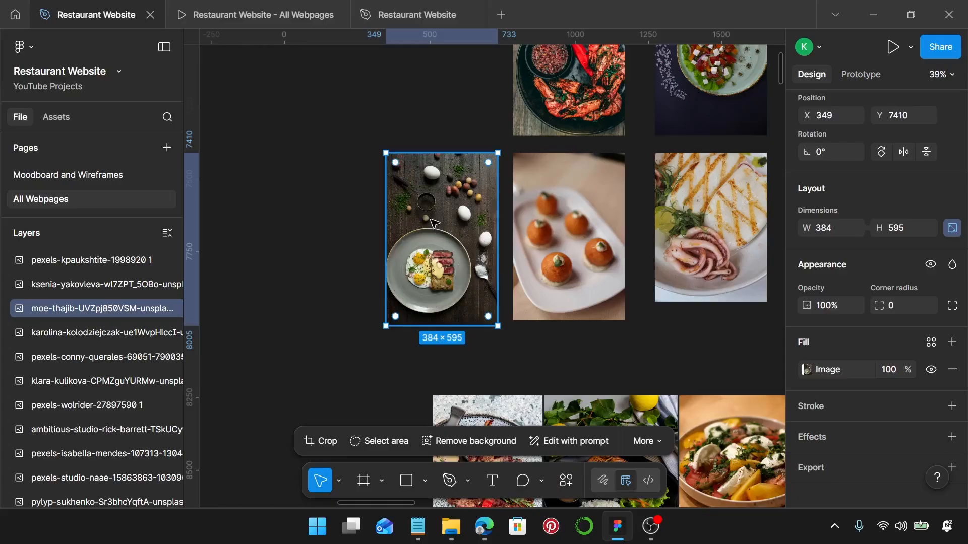
- Rotate the egg-and-steak photo to 180°
{"action": "left_click_drag", "start_coordinate": [500, 145], "coordinate": [394, 332]}
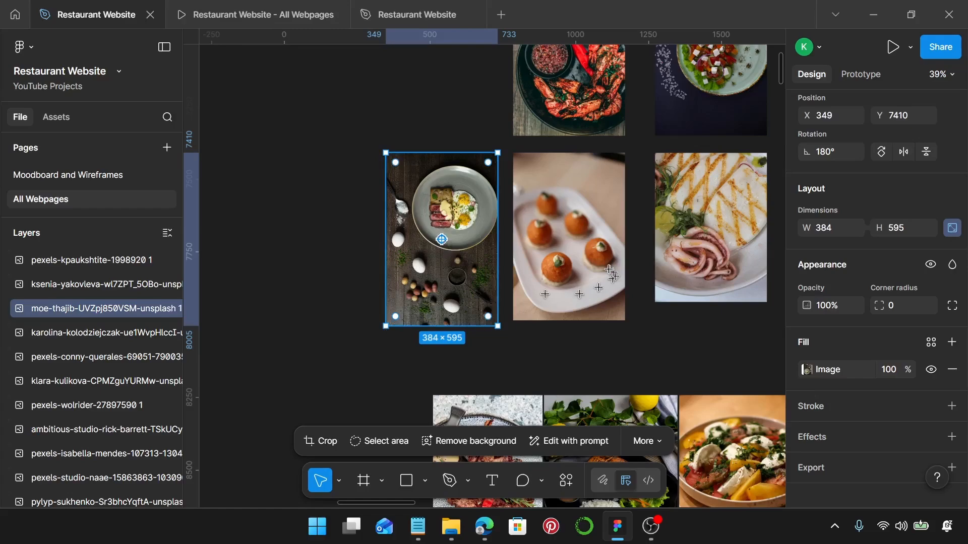
- Extend the crop area of the photo with round orange bites to 384 × 595 and enlarge its image to fill the frame
{"action": "left_click", "coordinate": [555, 262]}
{"action": "scroll", "coordinate": [556, 263], "scroll_direction": "right", "scroll_amount": 1}
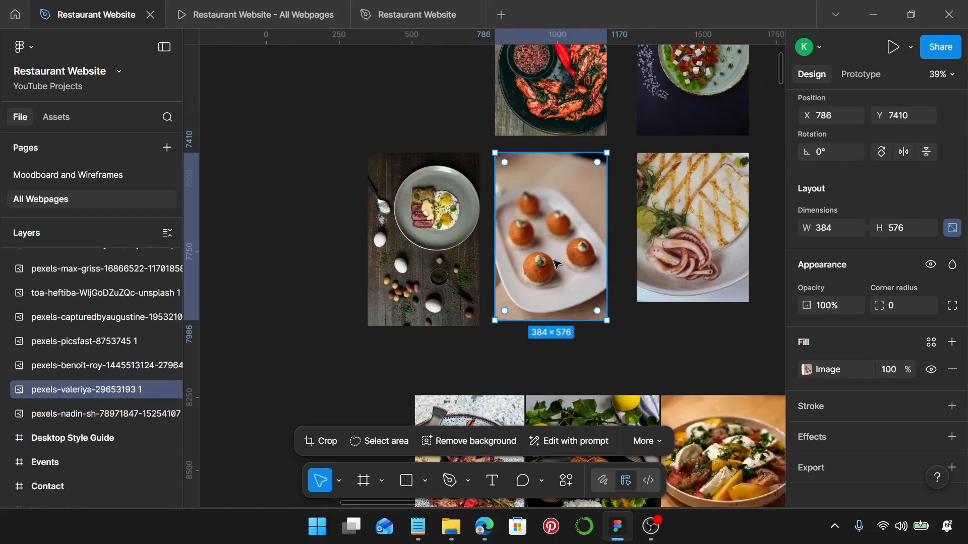
{"action": "double_click", "coordinate": [569, 284]}
{"action": "scroll", "coordinate": [534, 280], "scroll_direction": "up", "scroll_amount": 10}
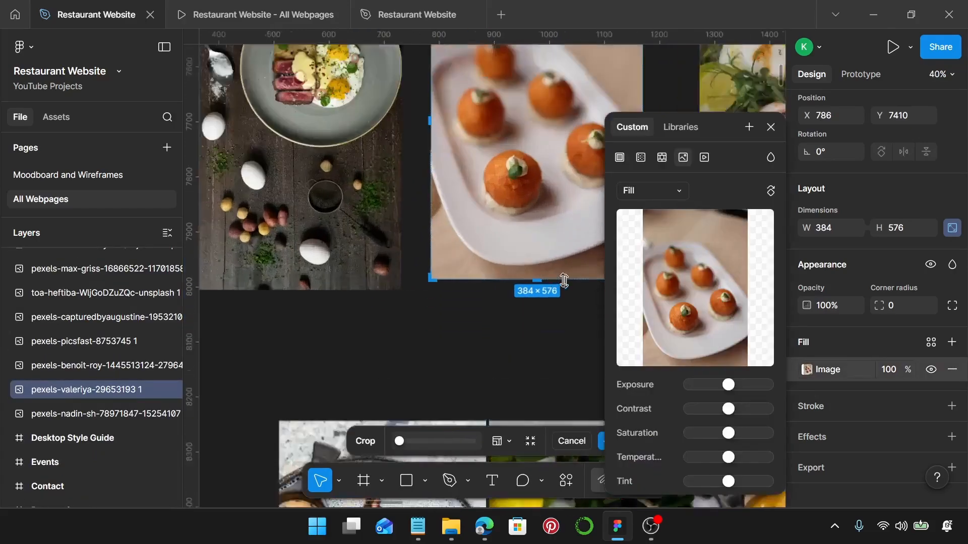
{"action": "left_click_drag", "start_coordinate": [535, 280], "coordinate": [554, 301]}
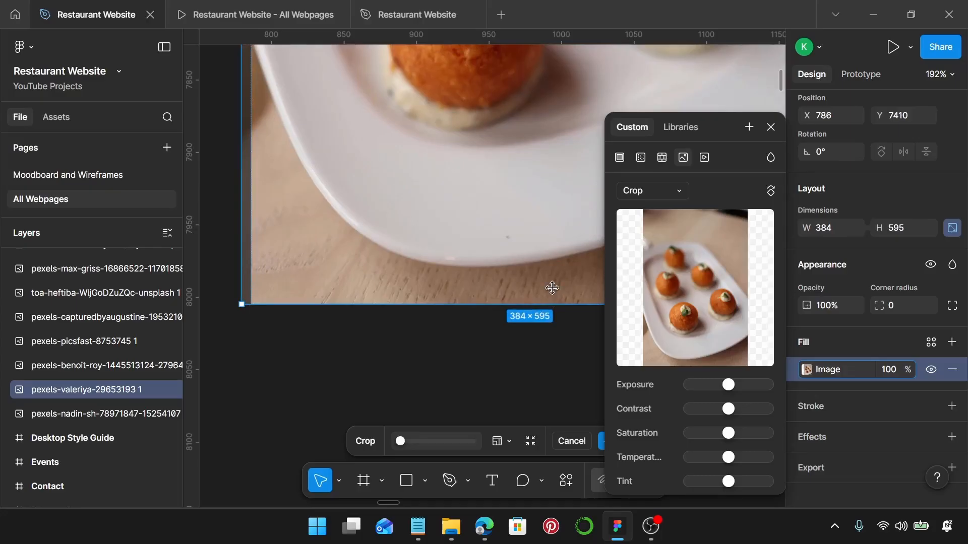
{"action": "key", "text": "Return"}
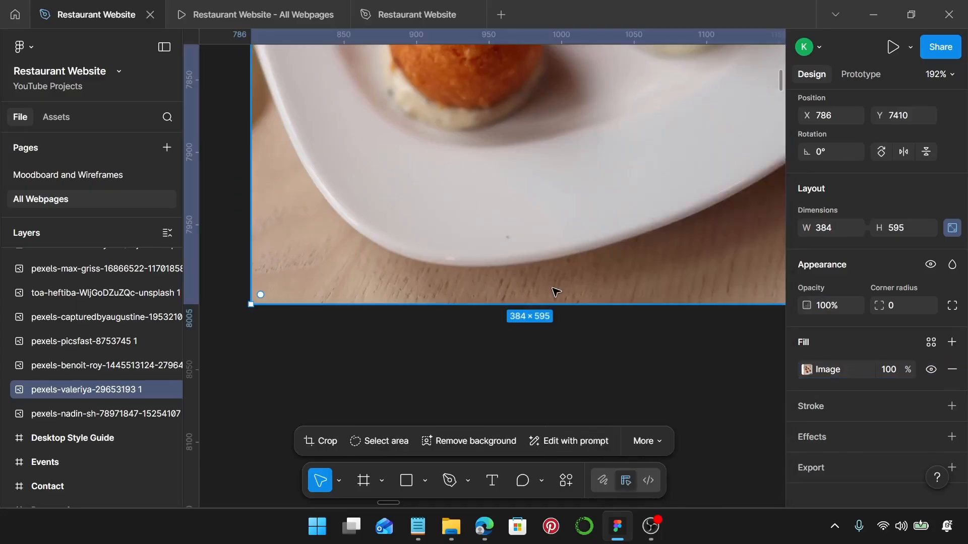
- Extend the squid photo's crop area downward to 384 × 595
{"action": "scroll", "coordinate": [553, 289], "scroll_direction": "down", "scroll_amount": 3}
{"action": "scroll", "coordinate": [553, 289], "scroll_direction": "right", "scroll_amount": 3}
{"action": "left_click", "coordinate": [636, 165]}
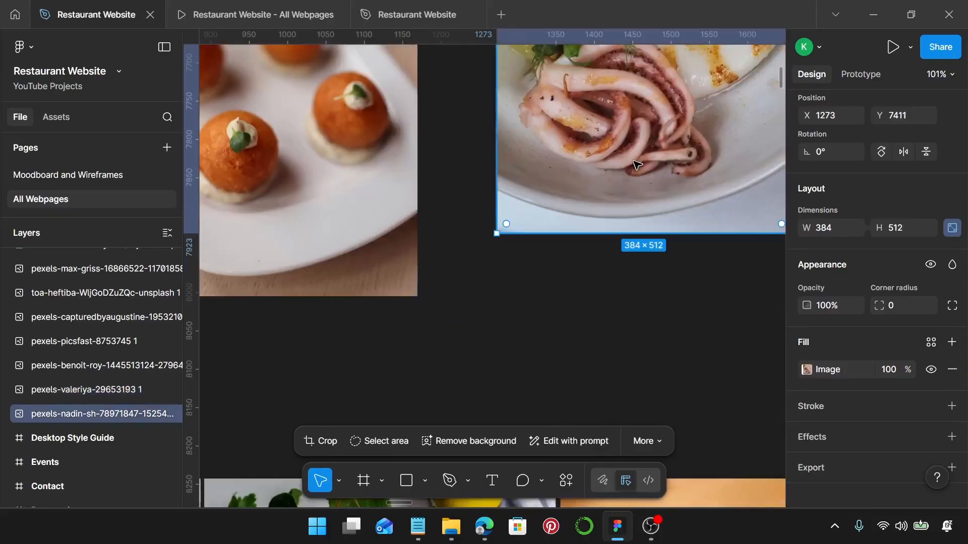
{"action": "scroll", "coordinate": [636, 165], "scroll_direction": "right", "scroll_amount": 2}
{"action": "double_click", "coordinate": [570, 190]}
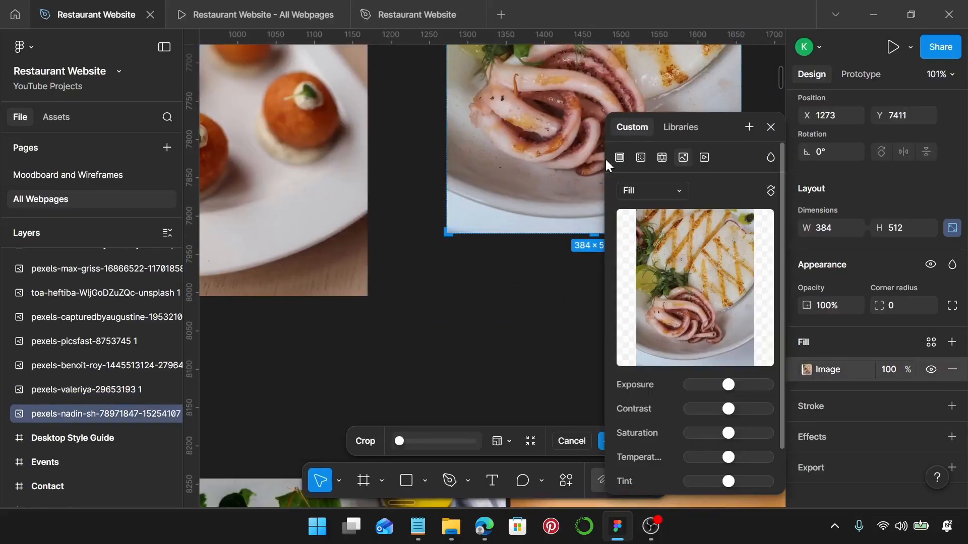
{"action": "scroll", "coordinate": [563, 204], "scroll_direction": "down", "scroll_amount": 3}
{"action": "scroll", "coordinate": [555, 210], "scroll_direction": "right", "scroll_amount": 3}
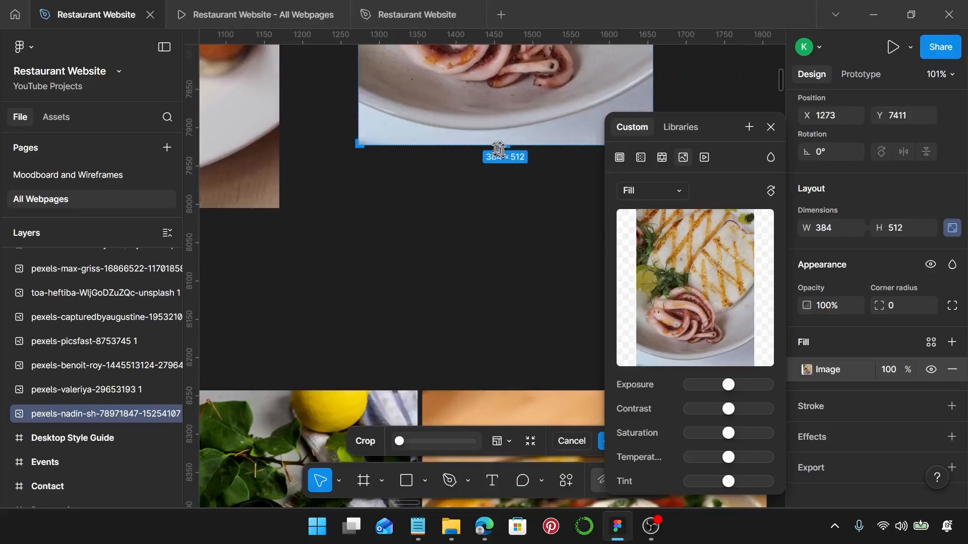
{"action": "left_click_drag", "start_coordinate": [504, 149], "coordinate": [507, 206]}
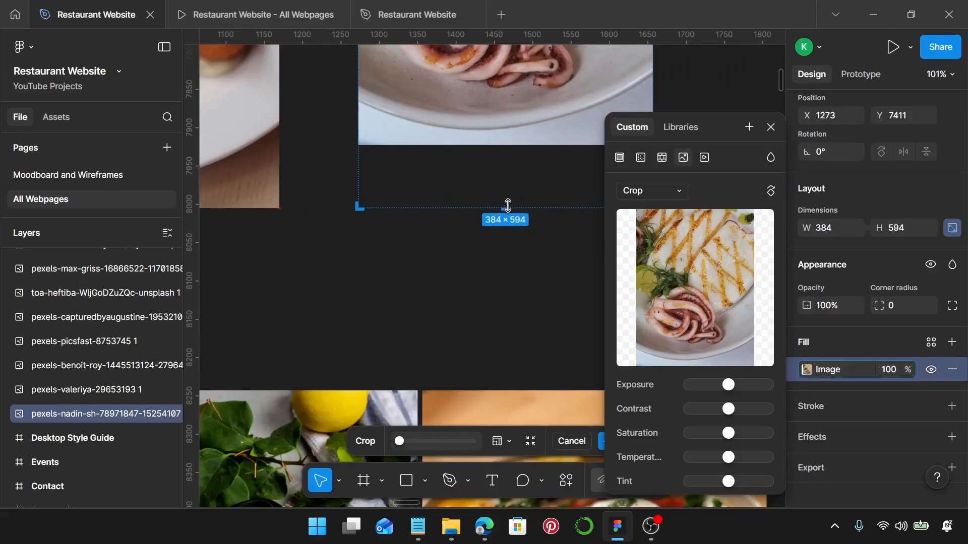
{"action": "scroll", "coordinate": [508, 207], "scroll_direction": "up", "scroll_amount": 10}
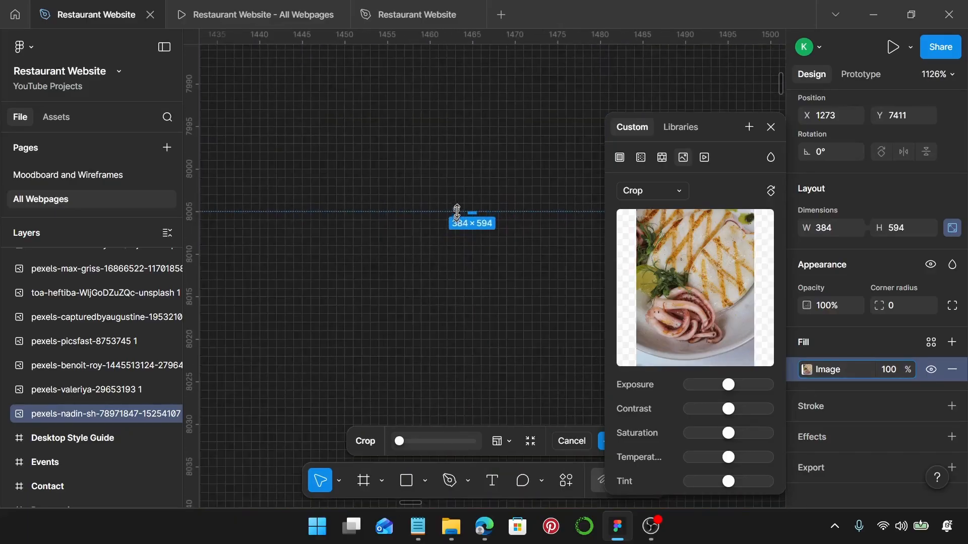
{"action": "left_click_drag", "start_coordinate": [470, 213], "coordinate": [475, 220]}
{"action": "scroll", "coordinate": [475, 220], "scroll_direction": "down", "scroll_amount": 5}
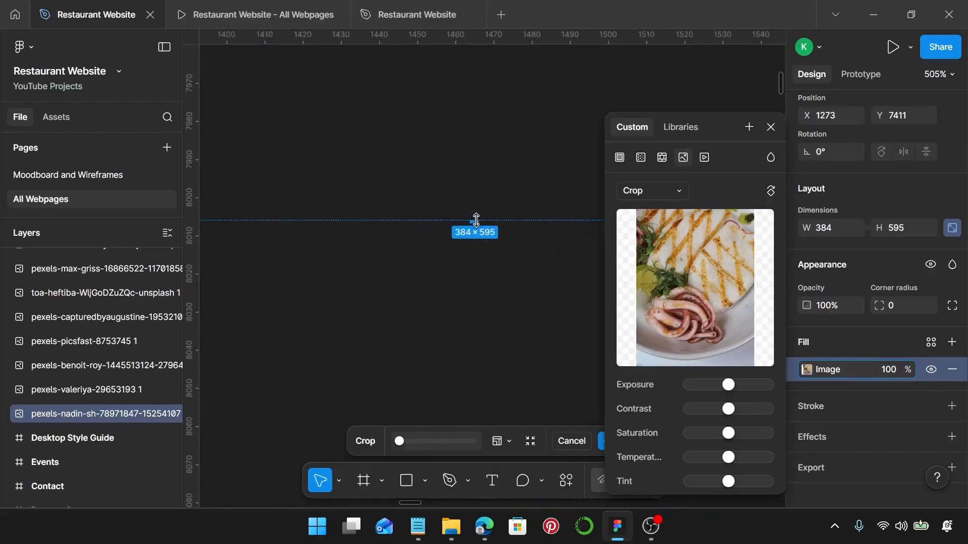
- Scale the squid image up inside its crop frame until it reaches the new lower edge, and apply the crop
{"action": "scroll", "coordinate": [476, 220], "scroll_direction": "down", "scroll_amount": 4}
{"action": "left_click_drag", "start_coordinate": [517, 134], "coordinate": [519, 218]}
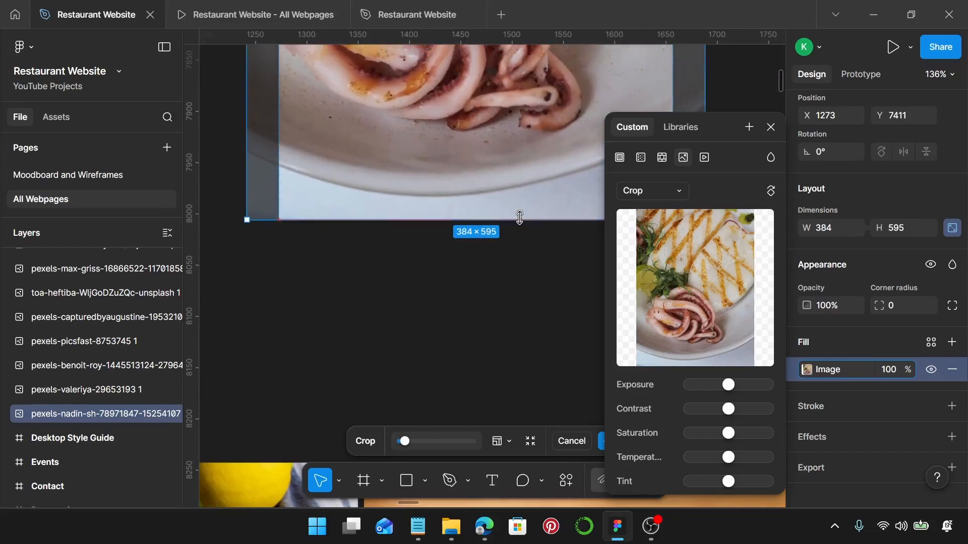
{"action": "scroll", "coordinate": [519, 218], "scroll_direction": "down", "scroll_amount": 3}
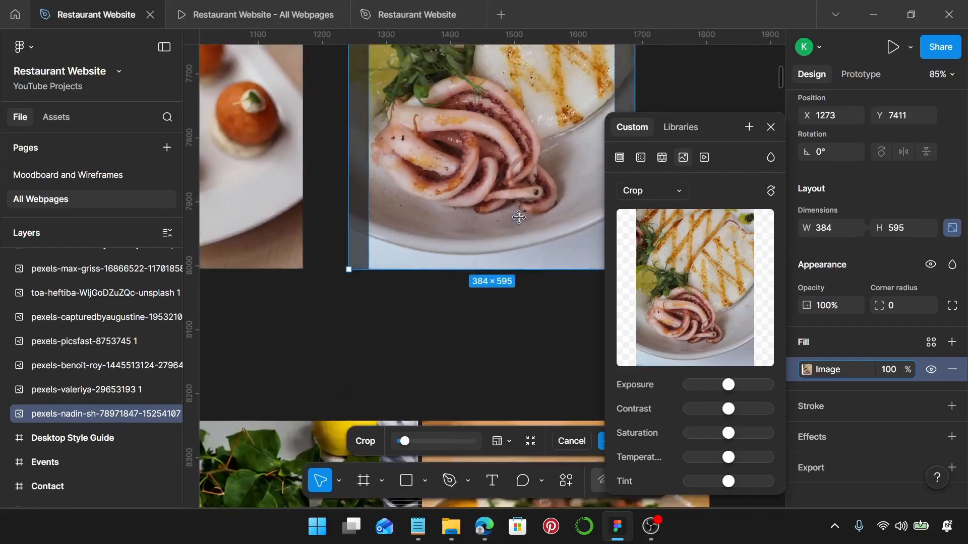
{"action": "key", "text": "Return"}
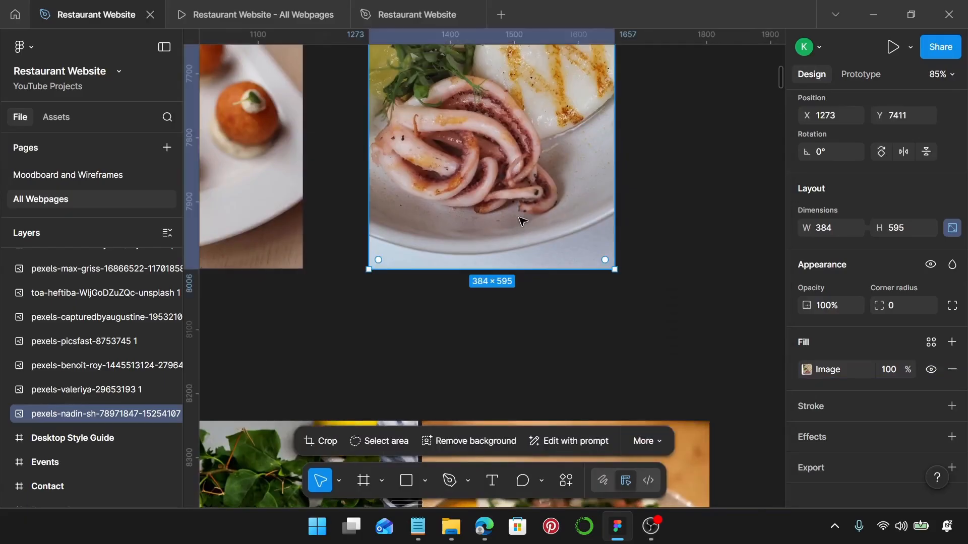
- Move the prawn photo off the canvas into the middle card of the first Starters row, replacing its bread image
{"action": "scroll", "coordinate": [523, 222], "scroll_direction": "down", "scroll_amount": 5}
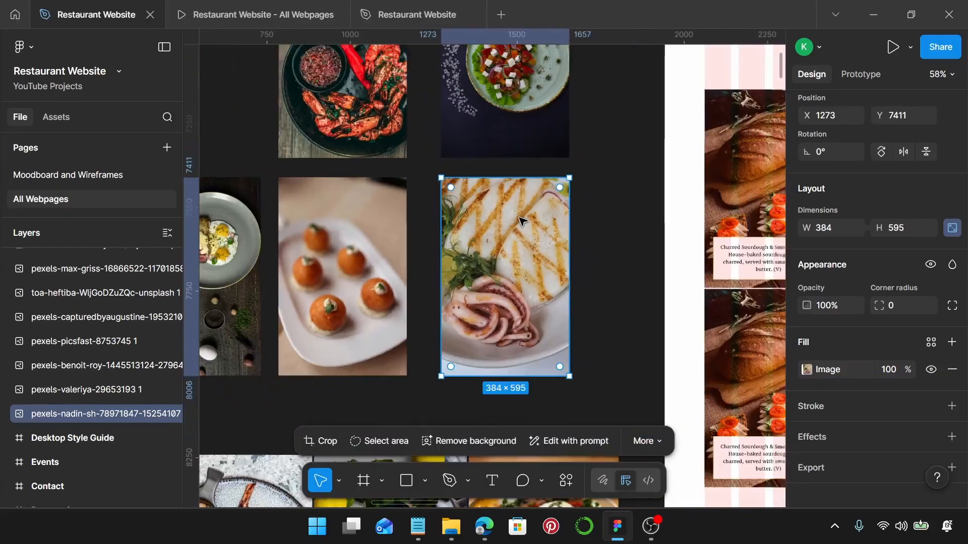
{"action": "scroll", "coordinate": [523, 222], "scroll_direction": "down", "scroll_amount": 3}
{"action": "left_click", "coordinate": [405, 126]}
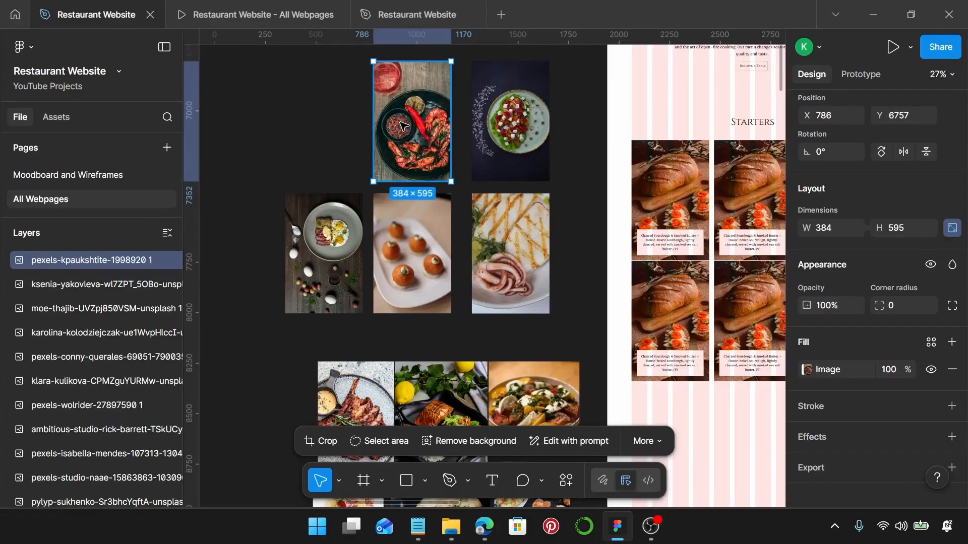
{"action": "key", "text": "Delete"}
{"action": "scroll", "coordinate": [405, 126], "scroll_direction": "right", "scroll_amount": 5}
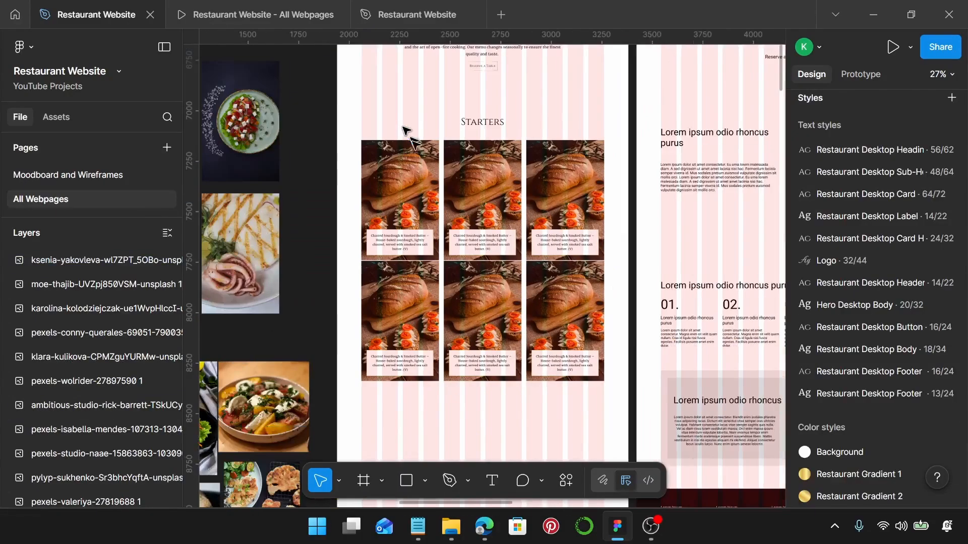
{"action": "left_click", "coordinate": [508, 204]}
{"action": "double_click", "coordinate": [508, 204]}
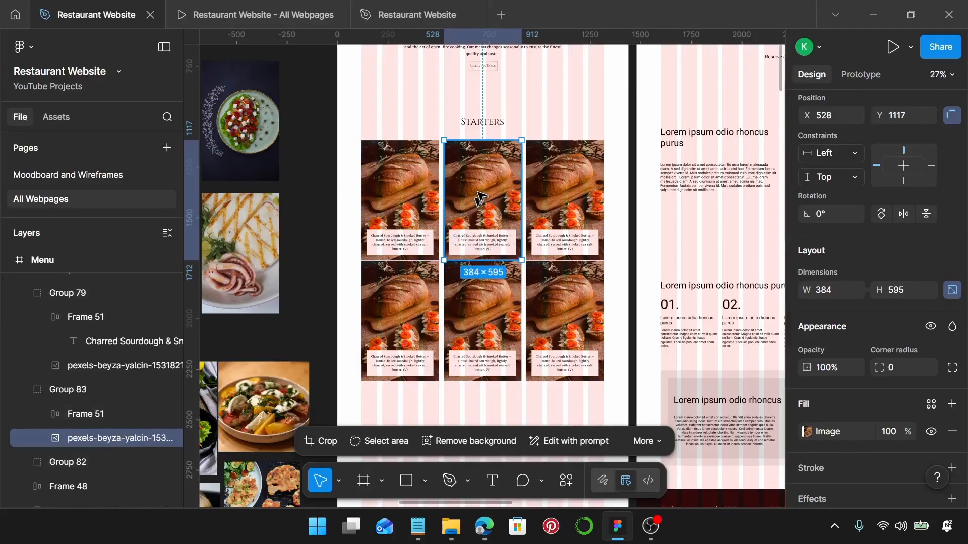
{"action": "key", "text": "ctrl+shift+r"}
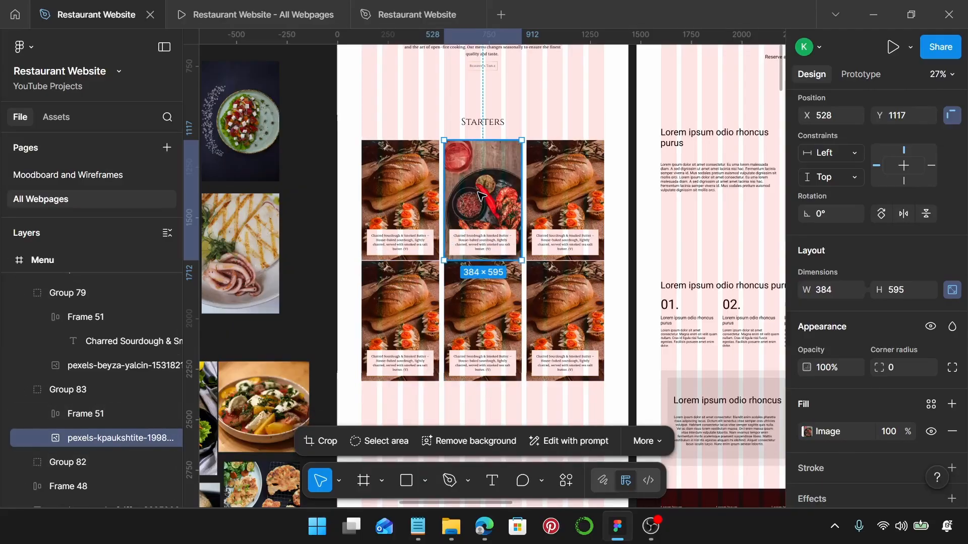
- Replace the bread image in the last card of the first Starters row with the salad photo, removing it from the canvas
{"action": "scroll", "coordinate": [480, 194], "scroll_direction": "left", "scroll_amount": 5}
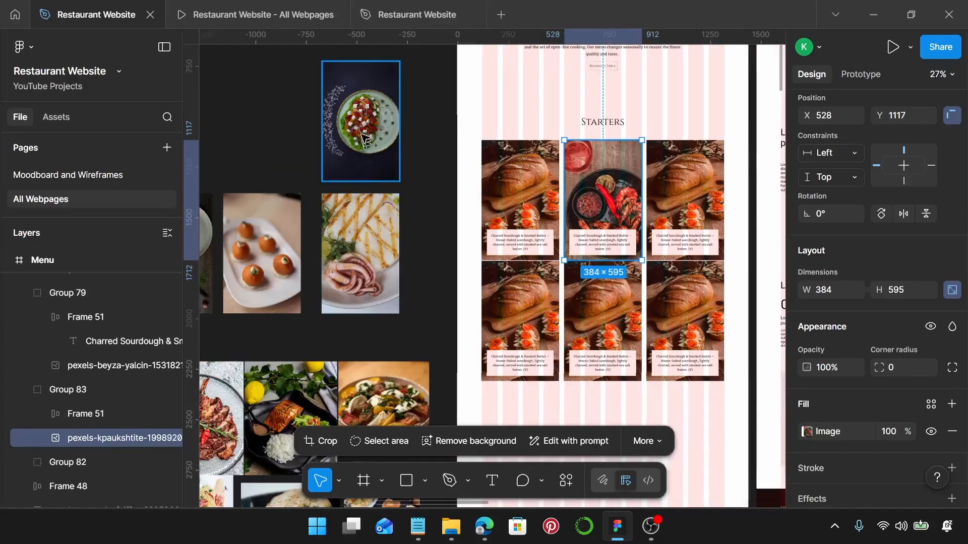
{"action": "left_click", "coordinate": [366, 140]}
{"action": "key", "text": "Delete"}
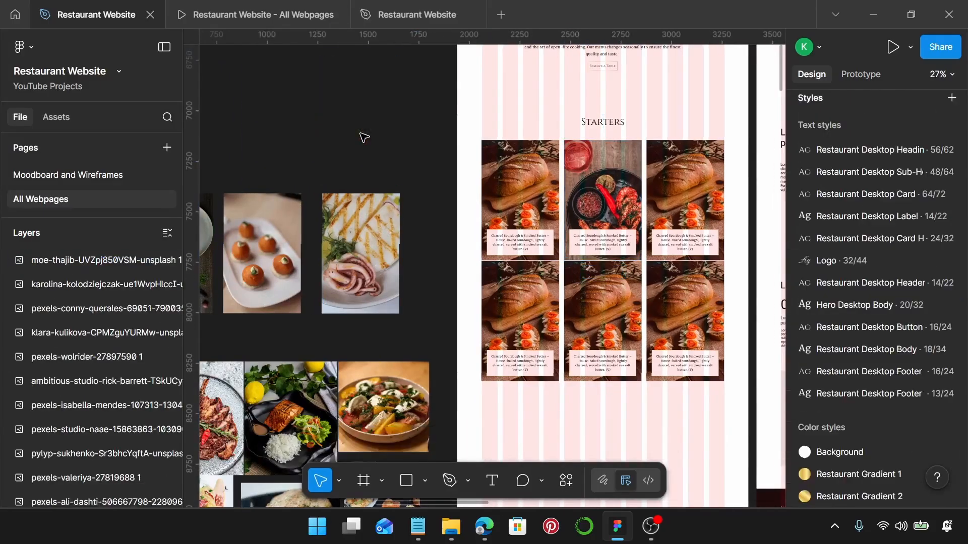
{"action": "left_click", "coordinate": [678, 201]}
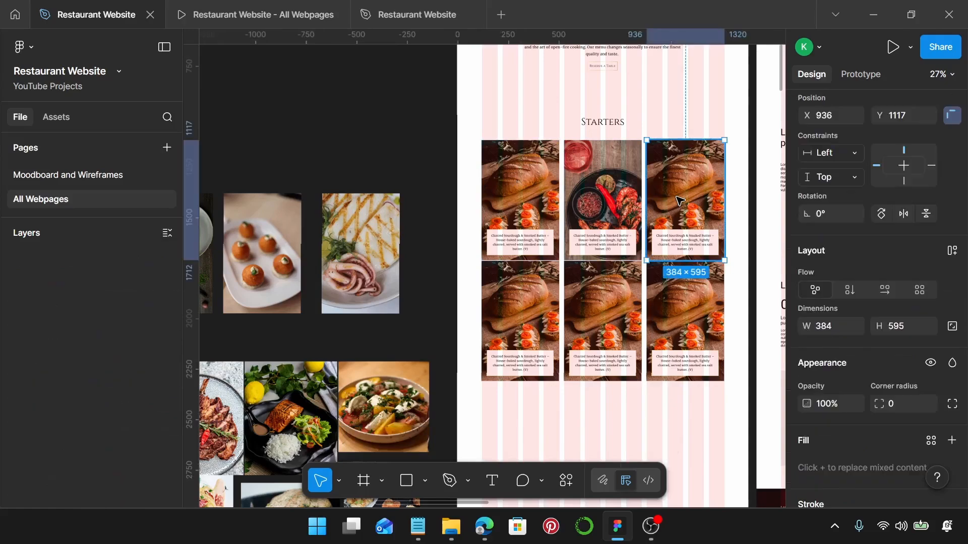
{"action": "key", "text": "ctrl+shift+r"}
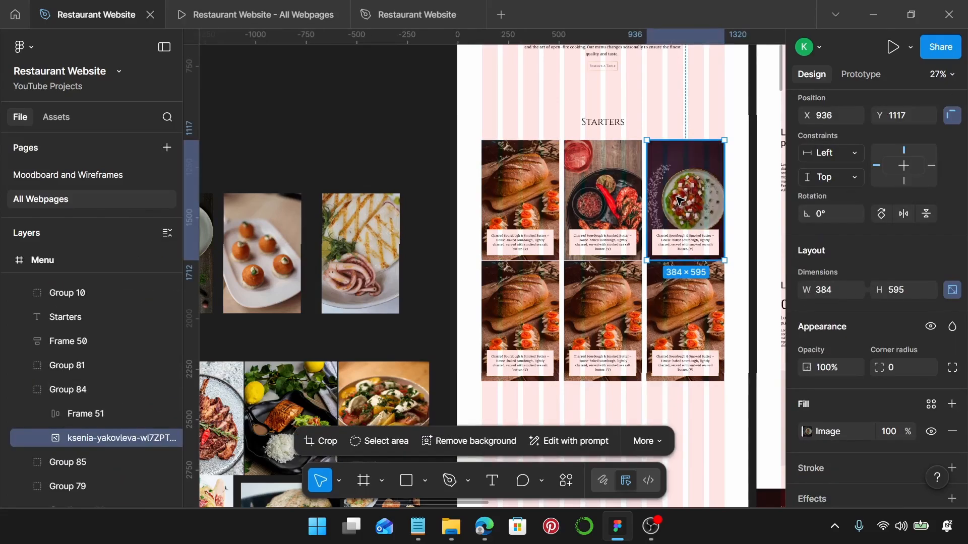
- Replace the bread image in the first card of the second Starters row with the rotated egg-and-steak photo from the canvas
{"action": "scroll", "coordinate": [454, 217], "scroll_direction": "down", "scroll_amount": 3}
{"action": "scroll", "coordinate": [399, 260], "scroll_direction": "left", "scroll_amount": 3}
{"action": "left_click", "coordinate": [400, 261]}
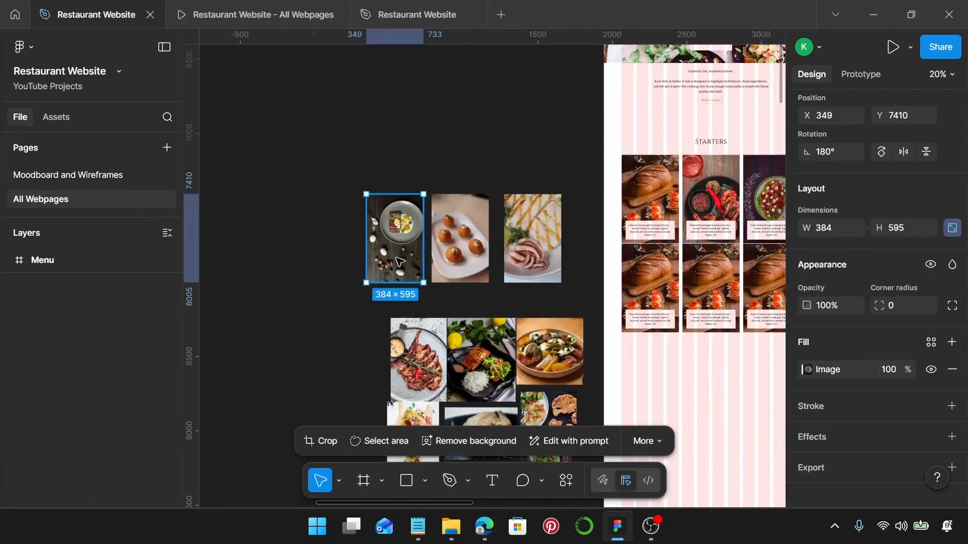
{"action": "key", "text": "Delete"}
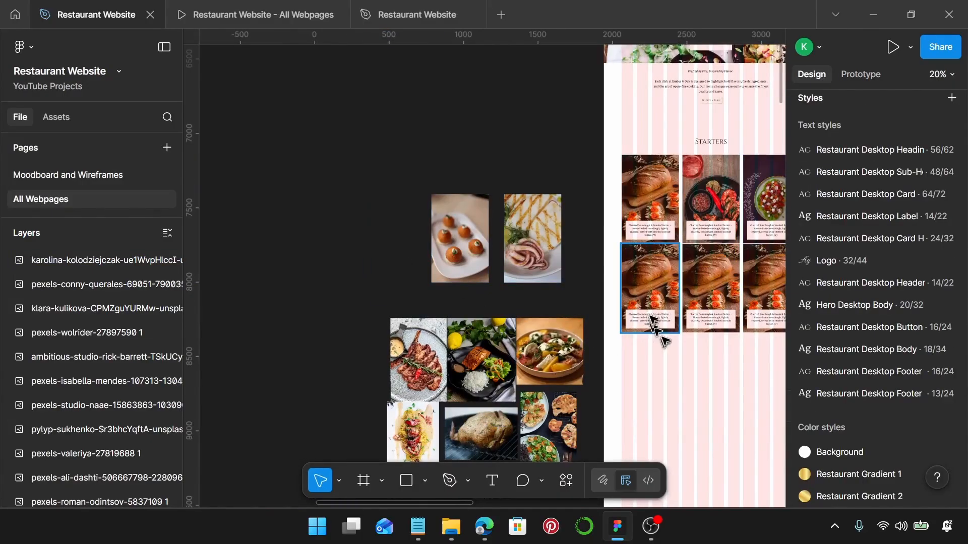
{"action": "left_click", "coordinate": [649, 285]}
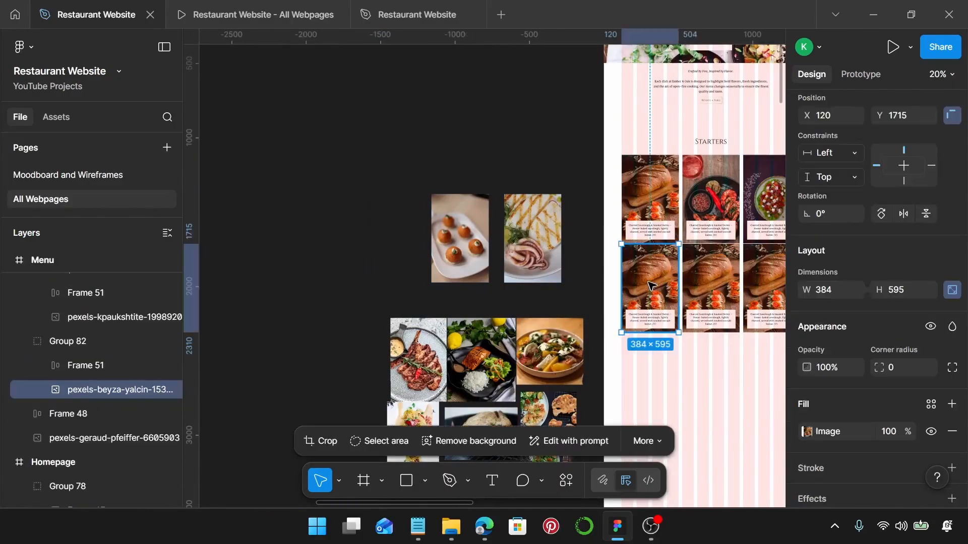
{"action": "key", "text": "ctrl+shift+r"}
- Replace the bread image in the middle card of the second Starters row with the photo of round orange bites
{"action": "scroll", "coordinate": [650, 285], "scroll_direction": "right", "scroll_amount": 5}
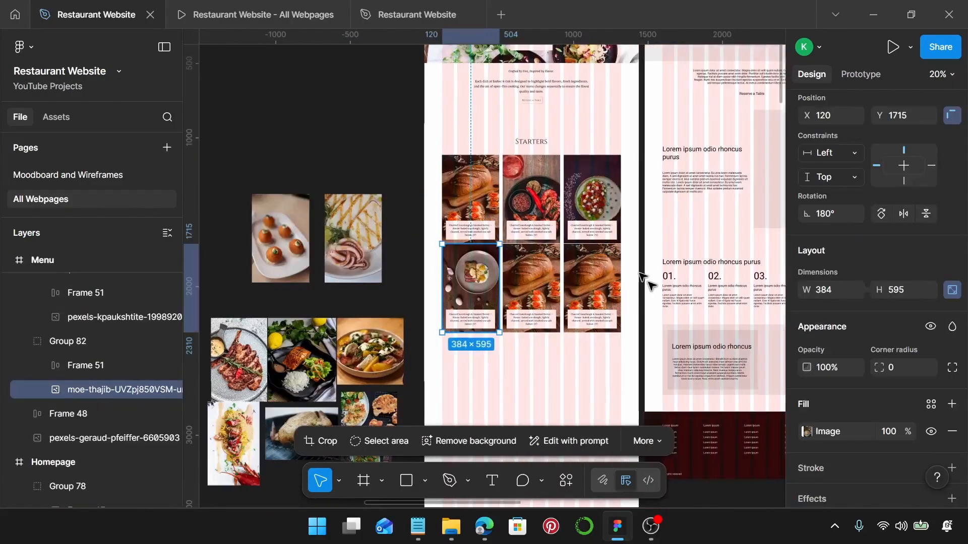
{"action": "left_click", "coordinate": [253, 234]}
{"action": "key", "text": "Delete"}
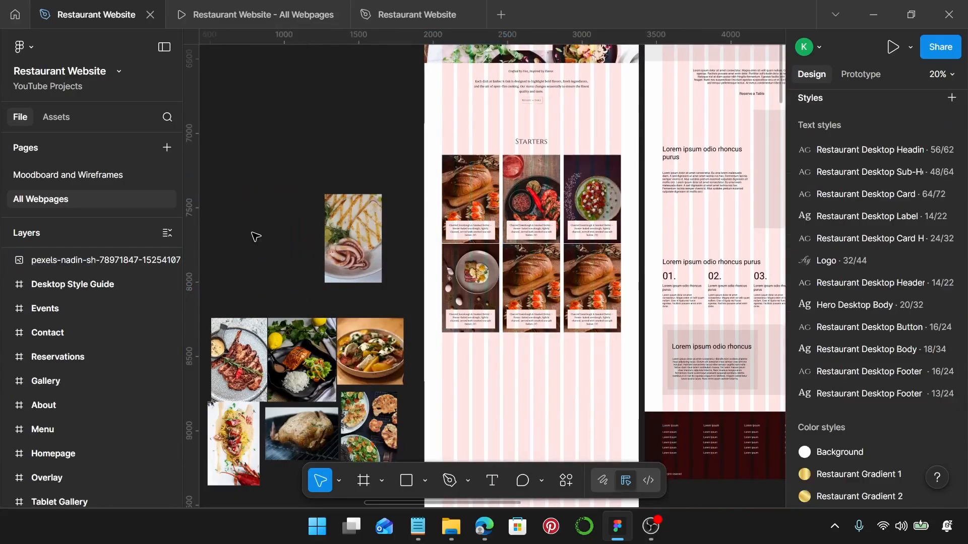
{"action": "left_click", "coordinate": [538, 275]}
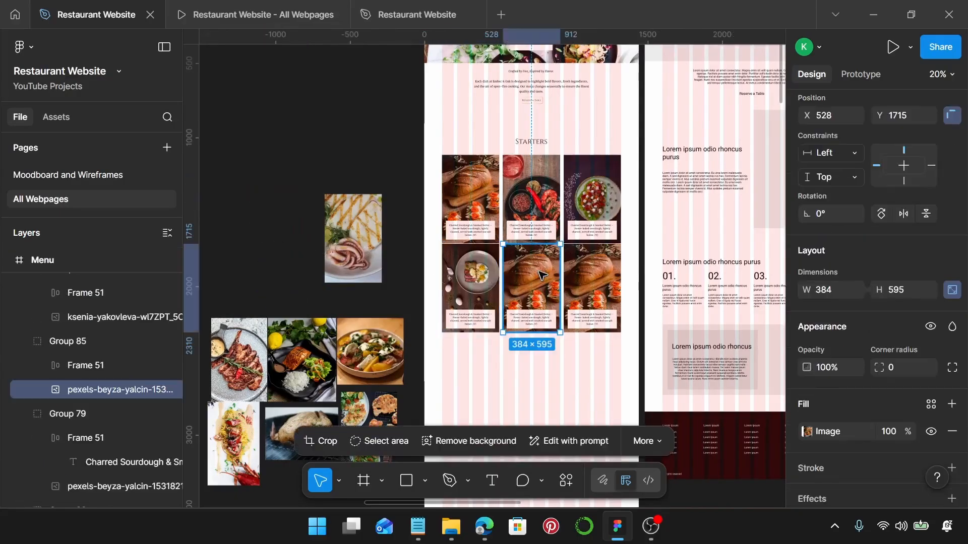
{"action": "key", "text": "ctrl+shift+r"}
- Place the photo of plated dishes with a wine glass, 381 × 508, beside the squid photo on the canvas
{"action": "left_click", "coordinate": [347, 232]}
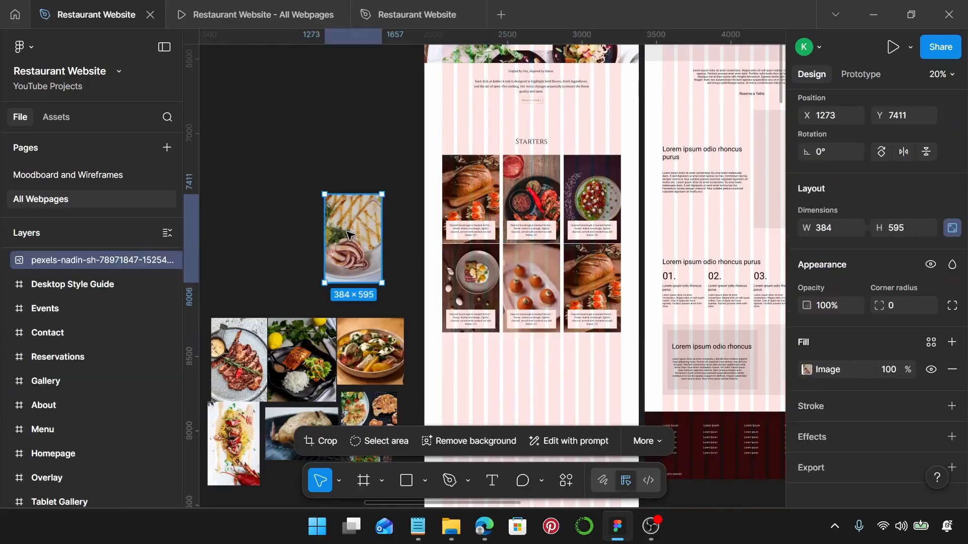
{"action": "left_click", "coordinate": [401, 233]}
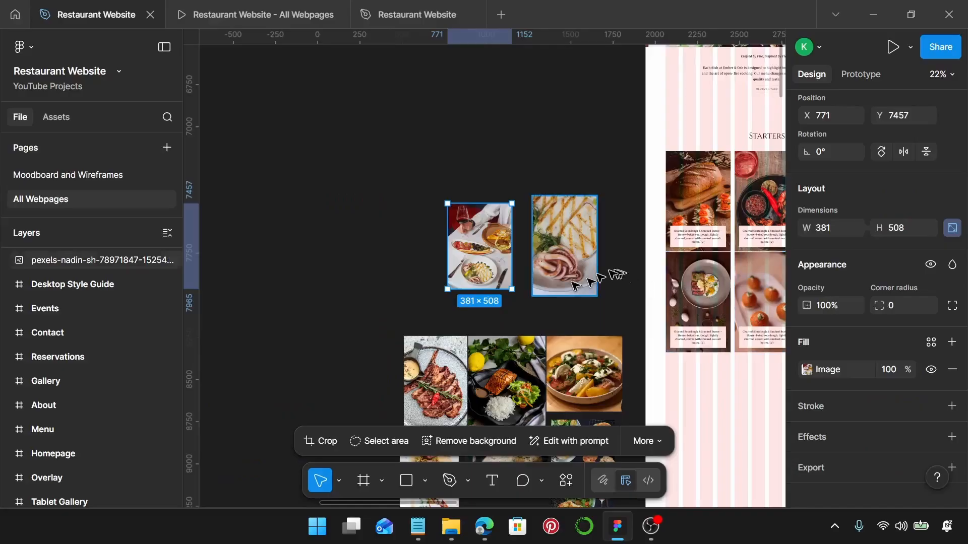
{"action": "scroll", "coordinate": [572, 261], "scroll_direction": "right", "scroll_amount": 4}
{"action": "scroll", "coordinate": [573, 261], "scroll_direction": "left", "scroll_amount": 1}
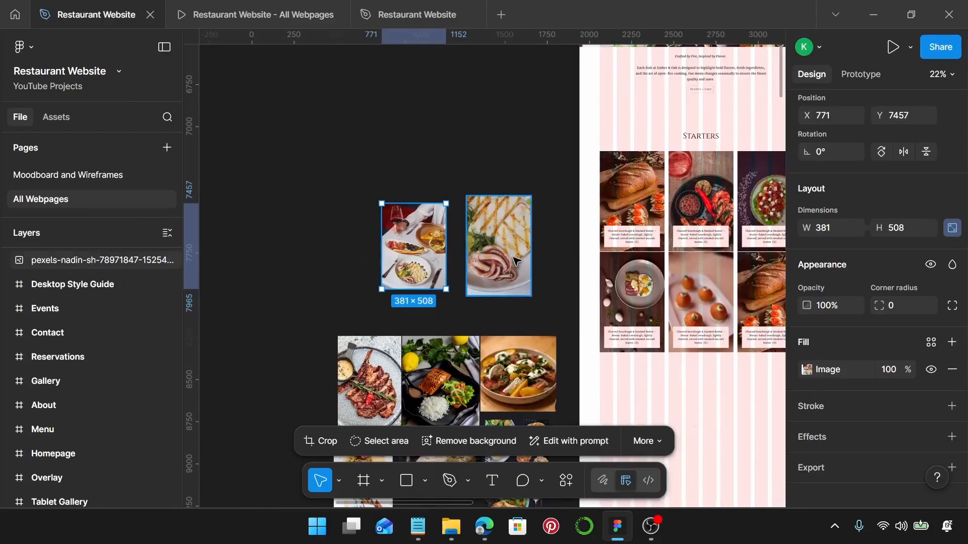
- Set the selected table-spread image's width to 384 with its proportions locked
{"action": "scroll", "coordinate": [605, 252], "scroll_direction": "right", "scroll_amount": 2}
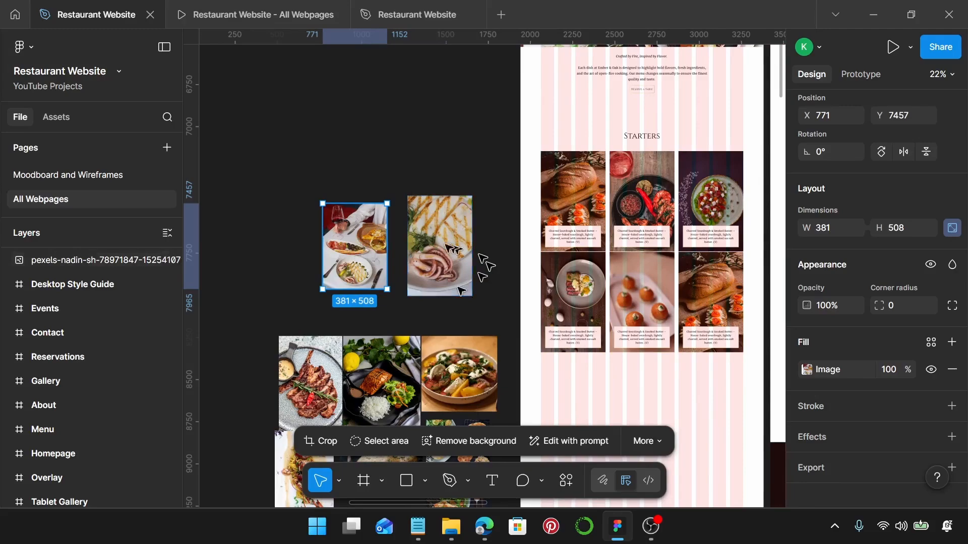
{"action": "scroll", "coordinate": [444, 255], "scroll_direction": "left", "scroll_amount": 1}
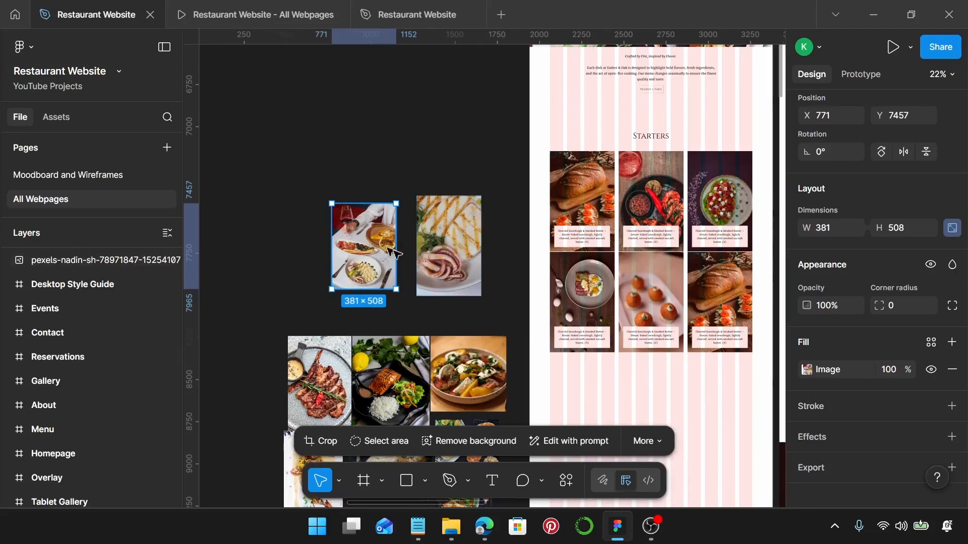
{"action": "left_click", "coordinate": [837, 229]}
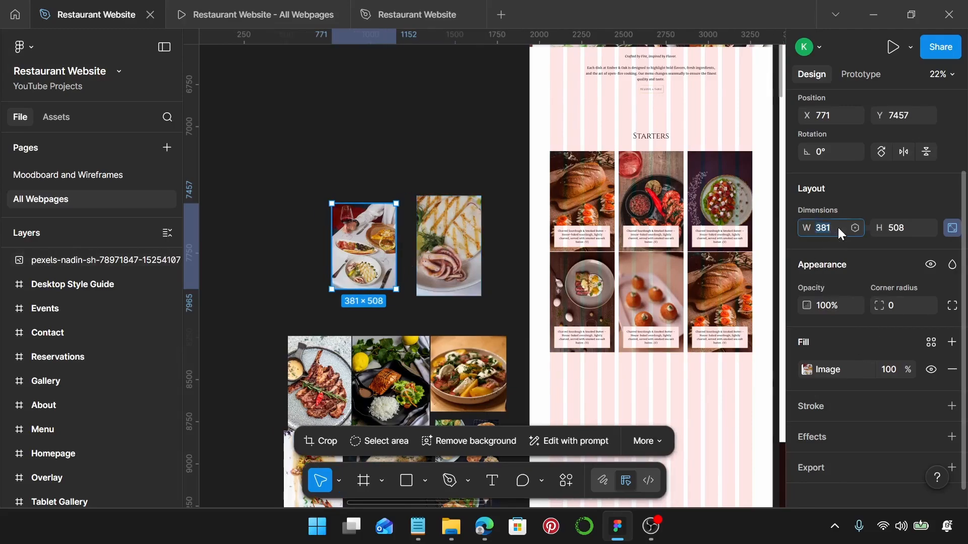
{"action": "type", "text": "384"}
{"action": "key", "text": "Return"}
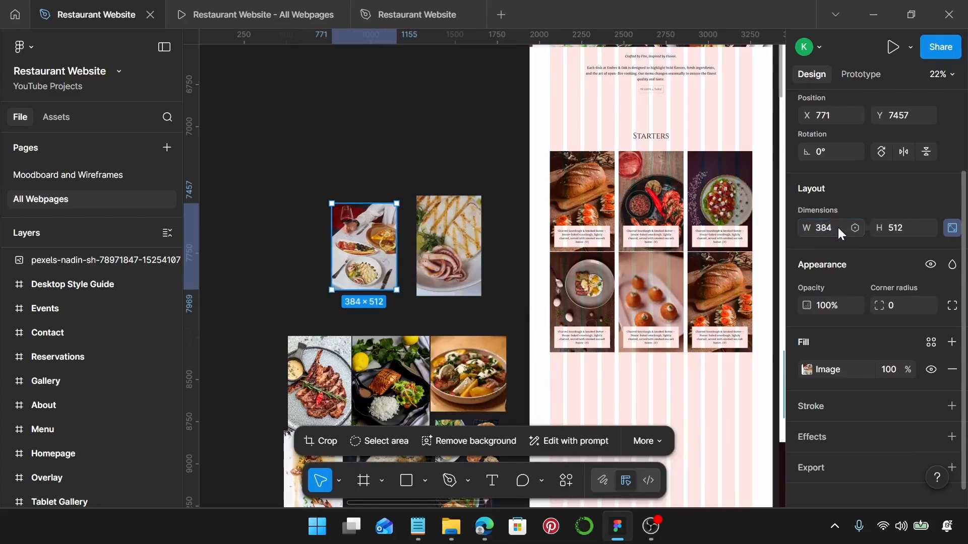
- Open the table-spread image for cropping and extend its crop frame downward to 384 × 595
{"action": "scroll", "coordinate": [372, 213], "scroll_direction": "up", "scroll_amount": 5}
{"action": "scroll", "coordinate": [418, 227], "scroll_direction": "down", "scroll_amount": 3}
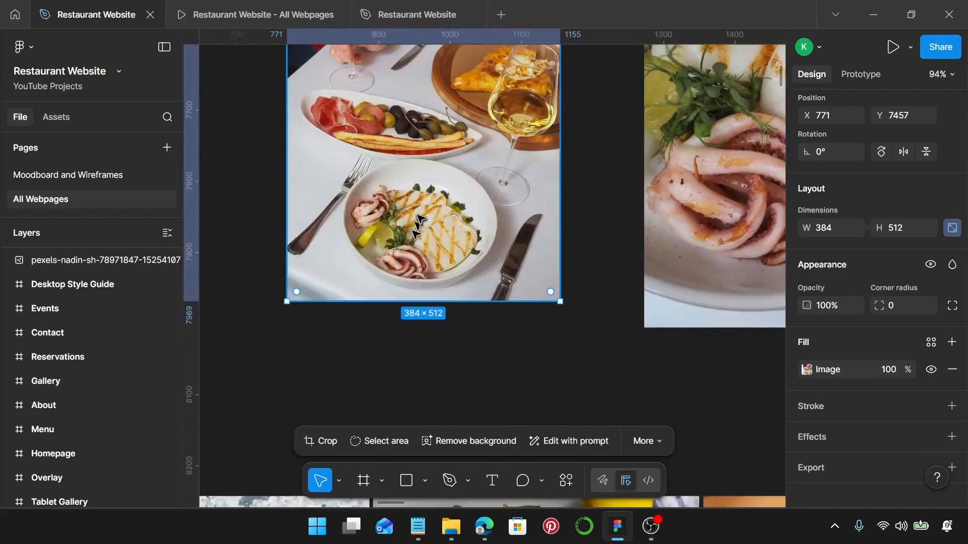
{"action": "double_click", "coordinate": [415, 215]}
{"action": "scroll", "coordinate": [418, 226], "scroll_direction": "down", "scroll_amount": 2}
{"action": "scroll", "coordinate": [418, 227], "scroll_direction": "up", "scroll_amount": 3}
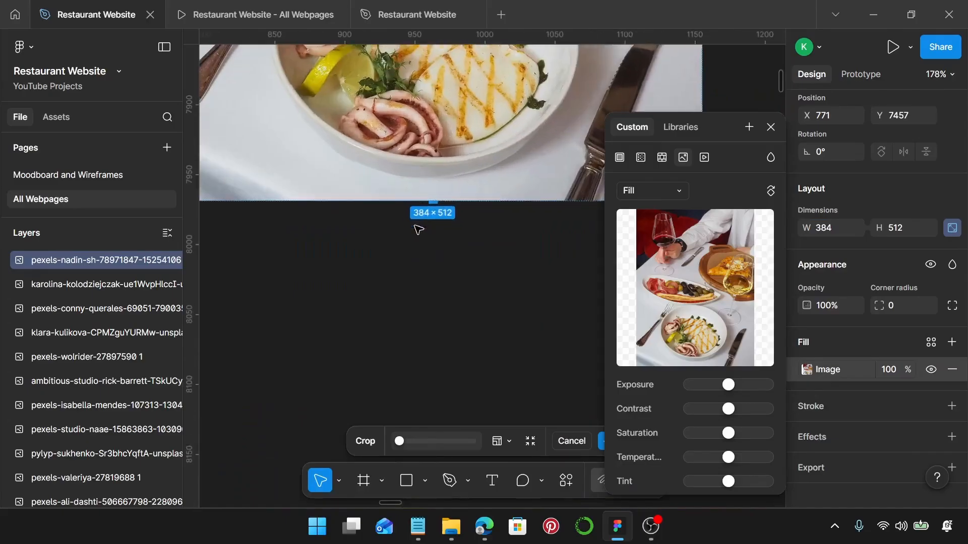
{"action": "left_click_drag", "start_coordinate": [435, 203], "coordinate": [442, 282]}
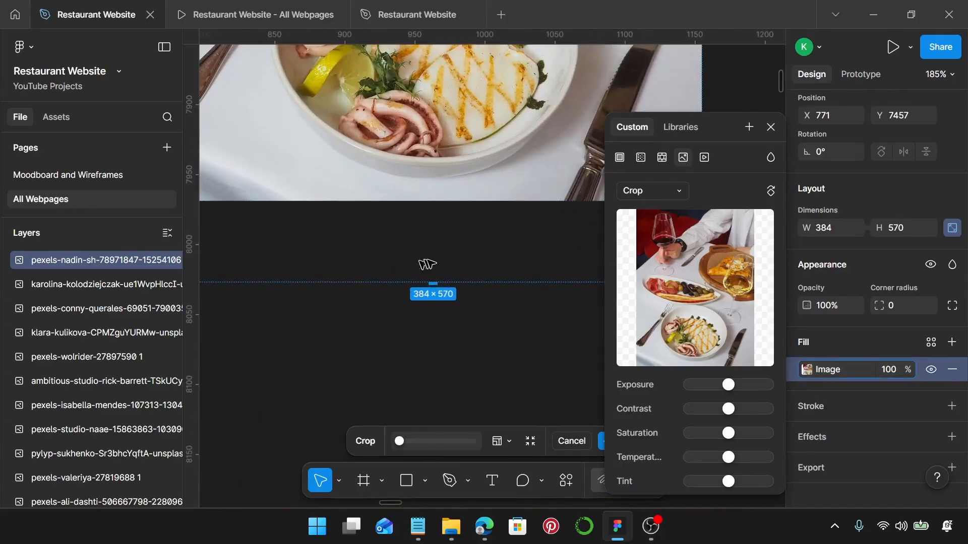
{"action": "scroll", "coordinate": [424, 278], "scroll_direction": "up", "scroll_amount": 2}
{"action": "left_click_drag", "start_coordinate": [442, 293], "coordinate": [467, 342]}
- Scale the picture inside the crop frame down to the frame's lower edge so it fills the empty strip
{"action": "scroll", "coordinate": [453, 336], "scroll_direction": "up", "scroll_amount": 5}
{"action": "scroll", "coordinate": [467, 343], "scroll_direction": "down", "scroll_amount": 7}
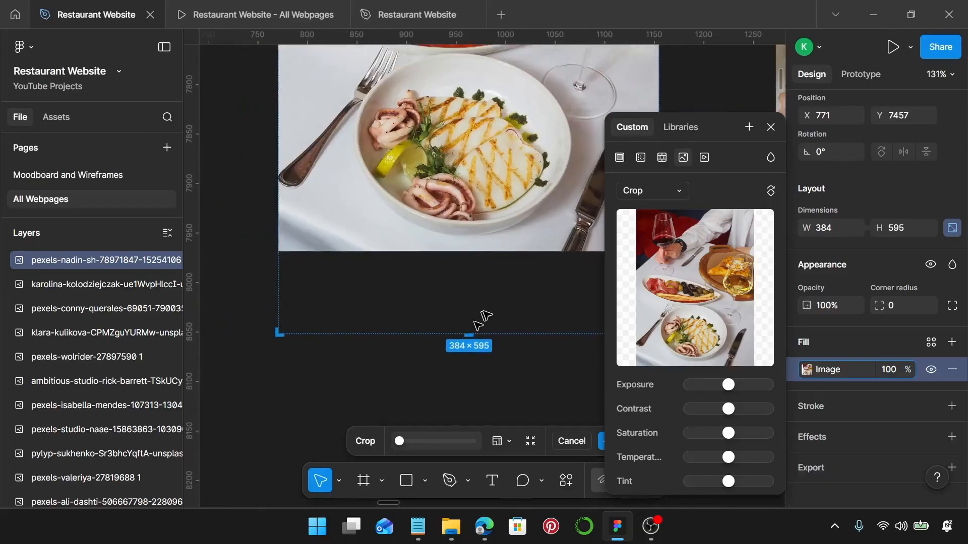
{"action": "left_click_drag", "start_coordinate": [519, 253], "coordinate": [528, 329]}
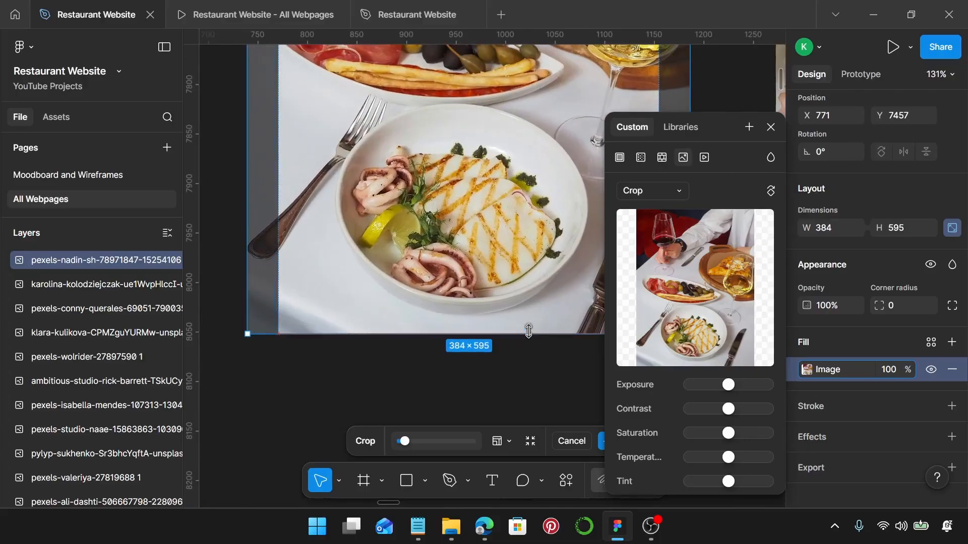
- Enlarge the picture upward and outward within the 384 × 595 crop so the squid plate dominates the frame
{"action": "scroll", "coordinate": [529, 323], "scroll_direction": "down", "scroll_amount": 4}
{"action": "scroll", "coordinate": [540, 287], "scroll_direction": "up", "scroll_amount": 3}
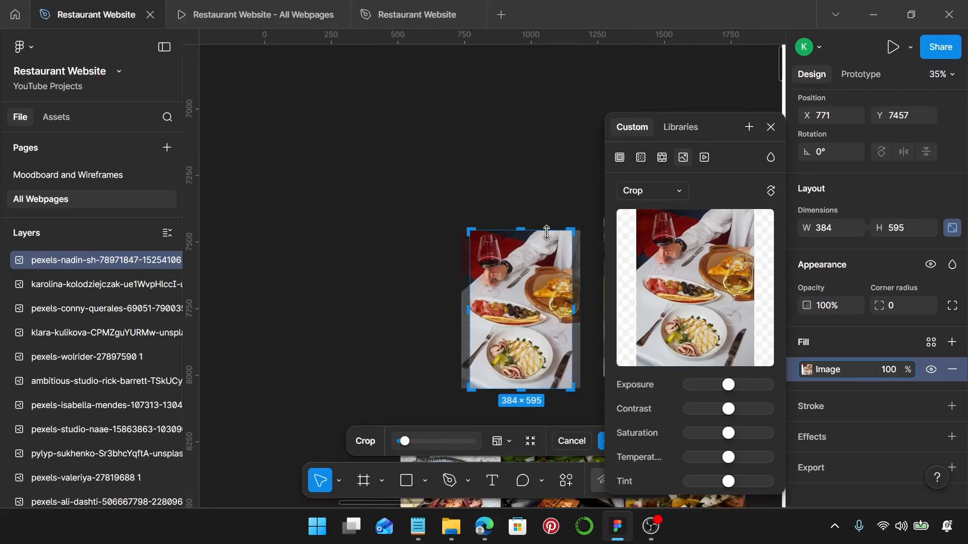
{"action": "scroll", "coordinate": [548, 237], "scroll_direction": "up", "scroll_amount": 2}
{"action": "scroll", "coordinate": [574, 242], "scroll_direction": "up", "scroll_amount": 2}
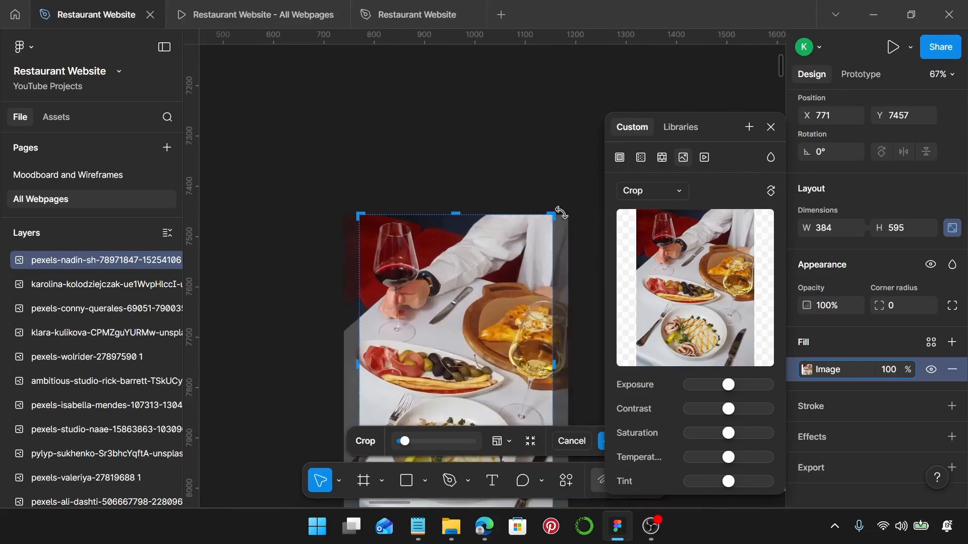
{"action": "left_click_drag", "start_coordinate": [566, 217], "coordinate": [639, 119]}
{"action": "left_click_drag", "start_coordinate": [346, 120], "coordinate": [302, 55]}
{"action": "scroll", "coordinate": [504, 152], "scroll_direction": "down", "scroll_amount": 5}
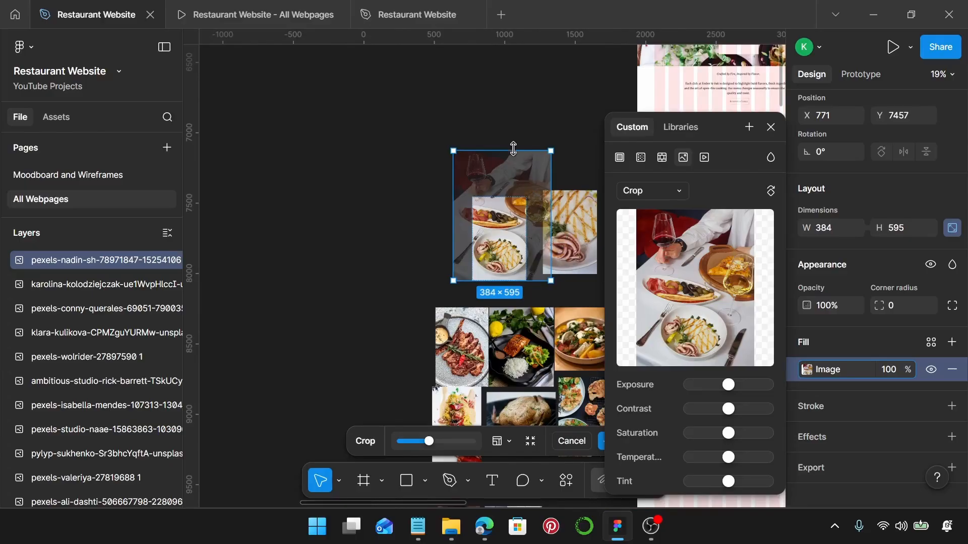
{"action": "left_click_drag", "start_coordinate": [512, 145], "coordinate": [510, 137]}
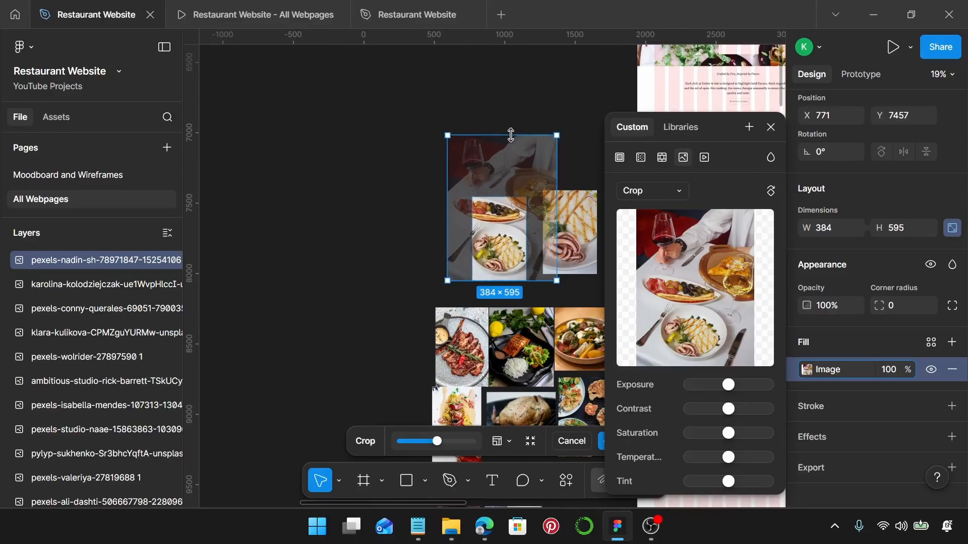
- Shift the picture slightly left inside the crop frame to centre the squid plate
{"action": "scroll", "coordinate": [522, 235], "scroll_direction": "up", "scroll_amount": 3}
{"action": "scroll", "coordinate": [510, 270], "scroll_direction": "up", "scroll_amount": 3}
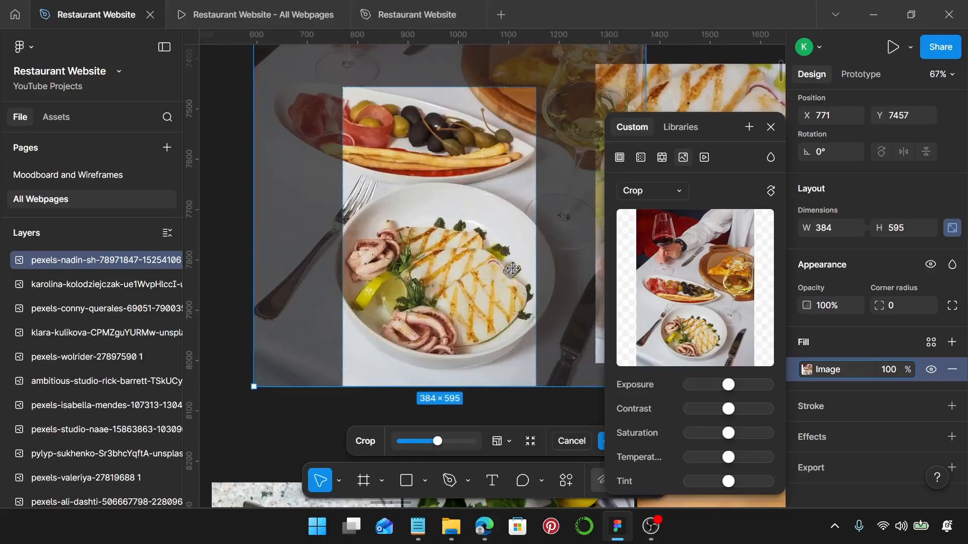
{"action": "scroll", "coordinate": [509, 268], "scroll_direction": "down", "scroll_amount": 1}
{"action": "left_click_drag", "start_coordinate": [509, 268], "coordinate": [506, 268]}
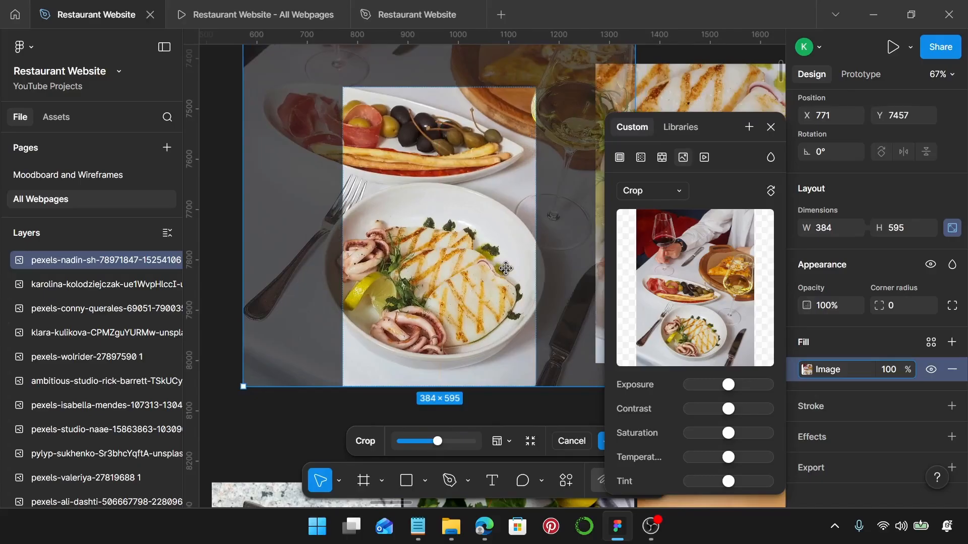
- Enlarge the picture a little more, nudge it to recentre the squid plate, and apply the crop
{"action": "scroll", "coordinate": [505, 268], "scroll_direction": "down", "scroll_amount": 3}
{"action": "scroll", "coordinate": [511, 190], "scroll_direction": "up", "scroll_amount": 2}
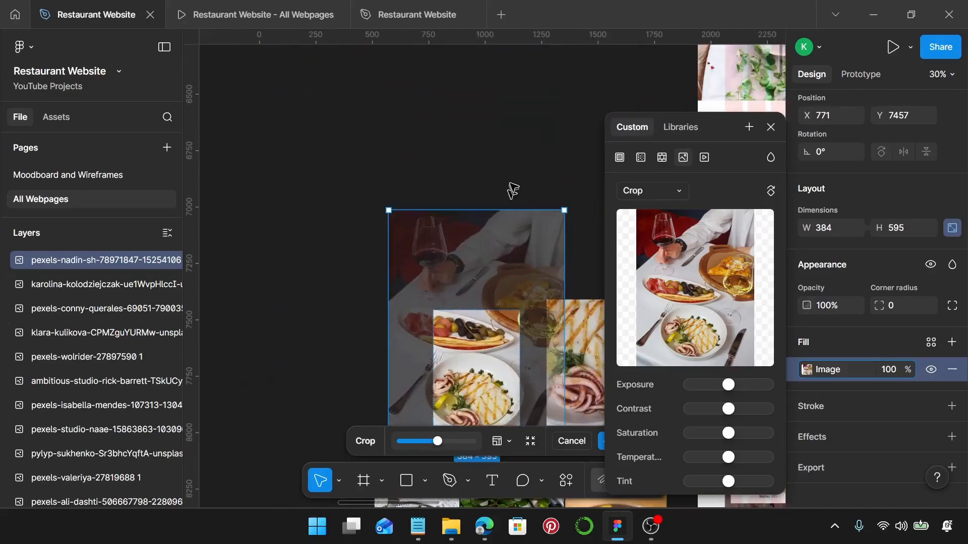
{"action": "left_click_drag", "start_coordinate": [504, 206], "coordinate": [506, 172]}
{"action": "scroll", "coordinate": [506, 174], "scroll_direction": "down", "scroll_amount": 5}
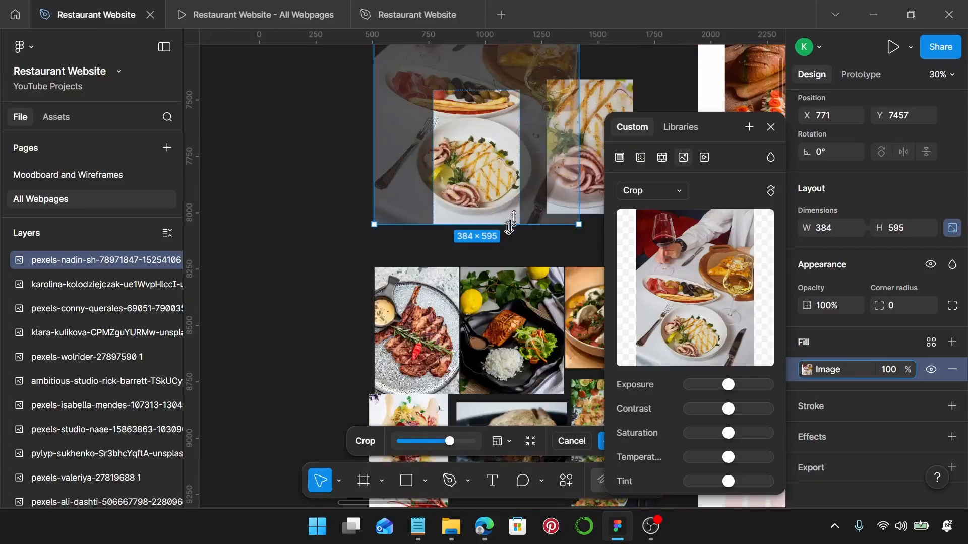
{"action": "scroll", "coordinate": [496, 187], "scroll_direction": "up", "scroll_amount": 1}
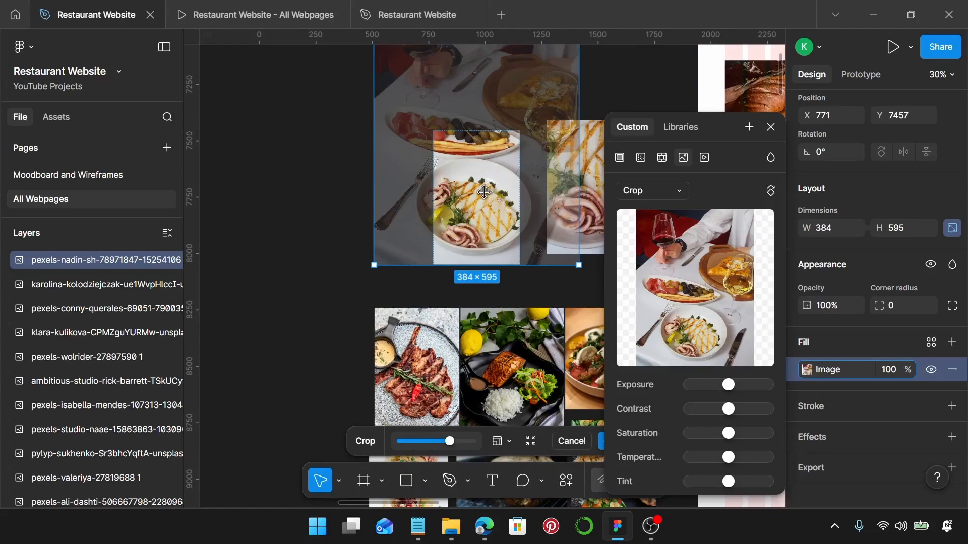
{"action": "left_click_drag", "start_coordinate": [488, 192], "coordinate": [485, 192]}
{"action": "key", "text": "Return"}
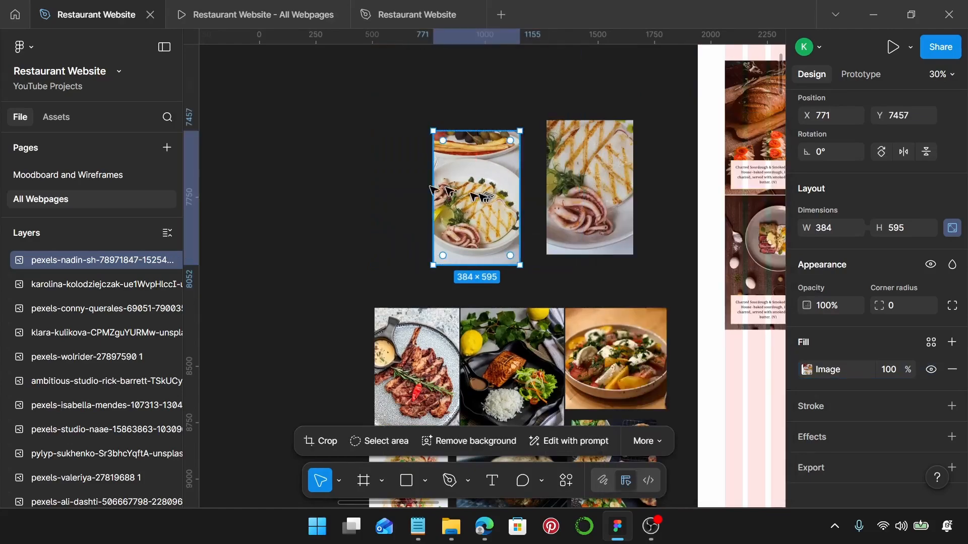
- Cut the cropped squid plate image and paste it in place of the bread image in the last Starters card
{"action": "left_click", "coordinate": [360, 193]}
{"action": "left_click", "coordinate": [479, 216]}
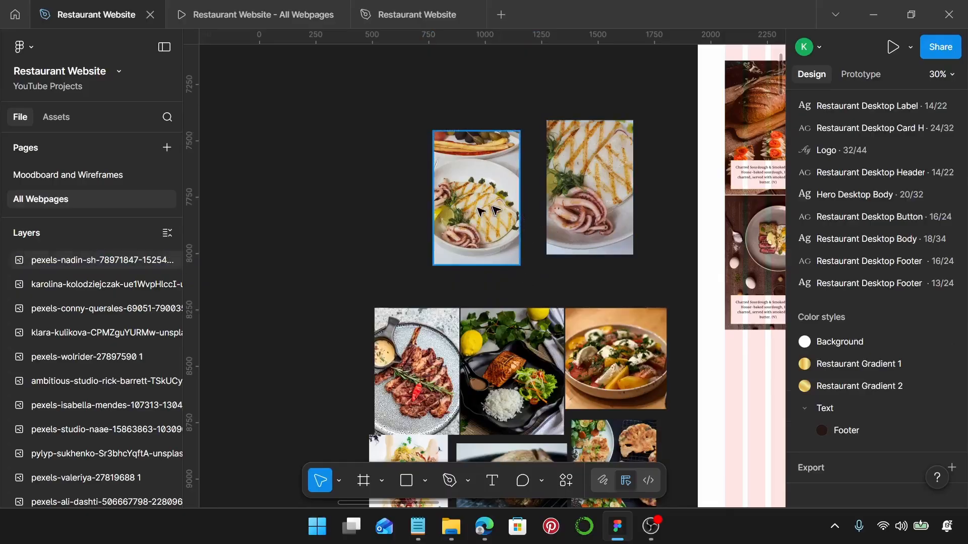
{"action": "key", "text": "Delete"}
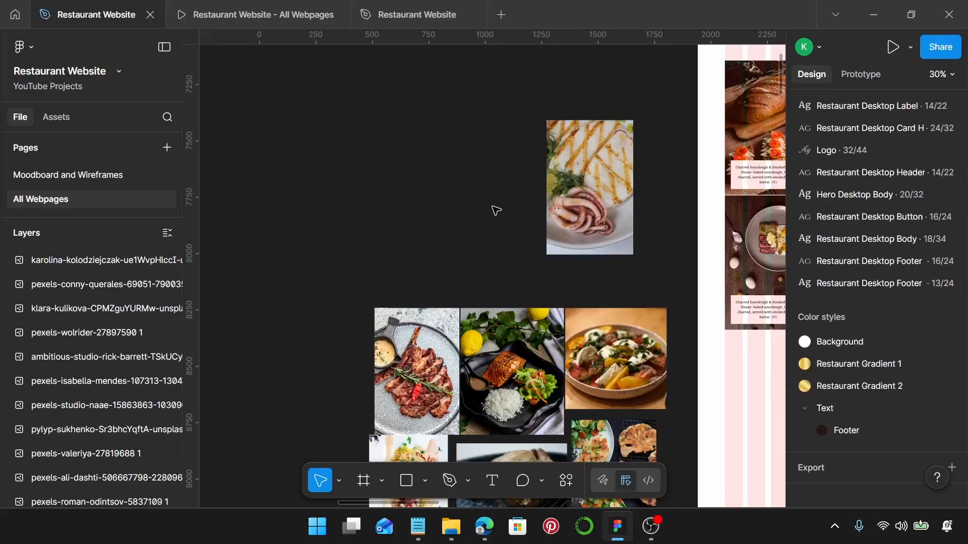
{"action": "scroll", "coordinate": [497, 210], "scroll_direction": "right", "scroll_amount": 10}
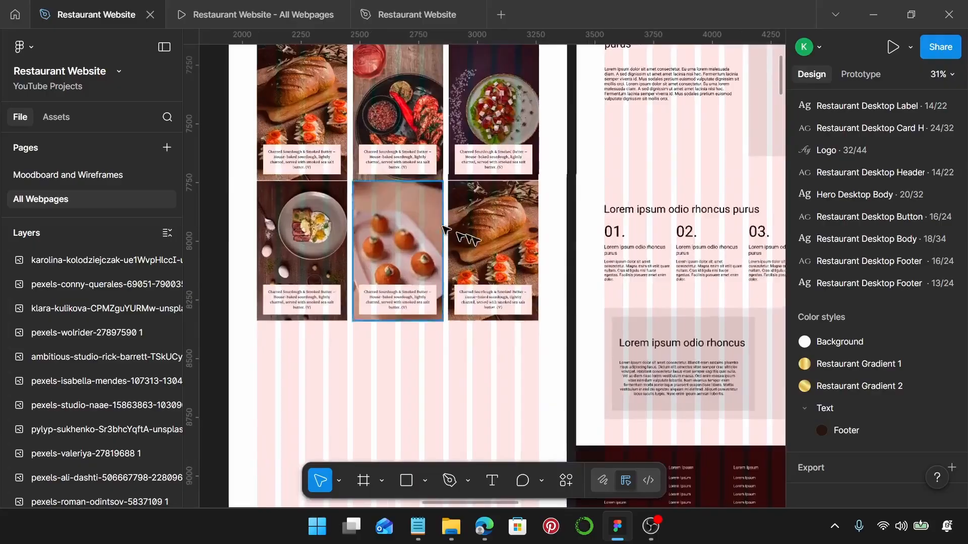
{"action": "left_click", "coordinate": [481, 239]}
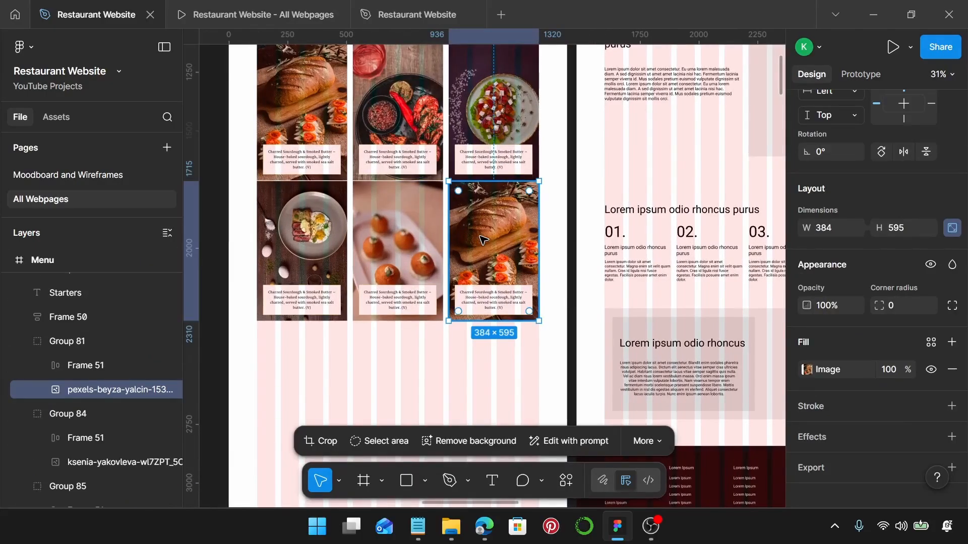
{"action": "key", "text": "ctrl+shift+r"}
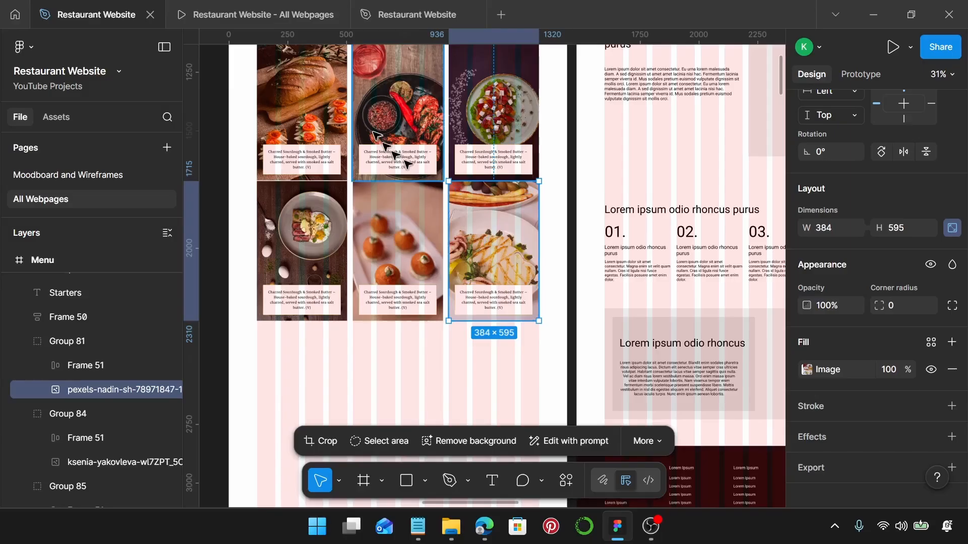
- Copy the "Grilled Prawns with Chimichurri" description from the Notepad notes and paste it over the text of the second Starters card
{"action": "scroll", "coordinate": [378, 144], "scroll_direction": "up", "scroll_amount": 2}
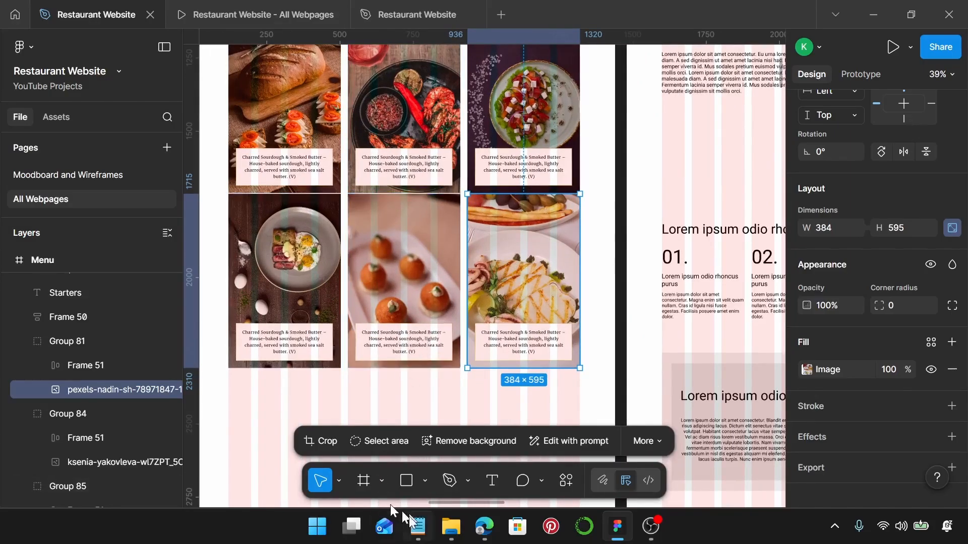
{"action": "left_click", "coordinate": [417, 526]}
{"action": "left_click_drag", "start_coordinate": [810, 291], "coordinate": [590, 276]}
{"action": "key", "text": "ctrl+c"}
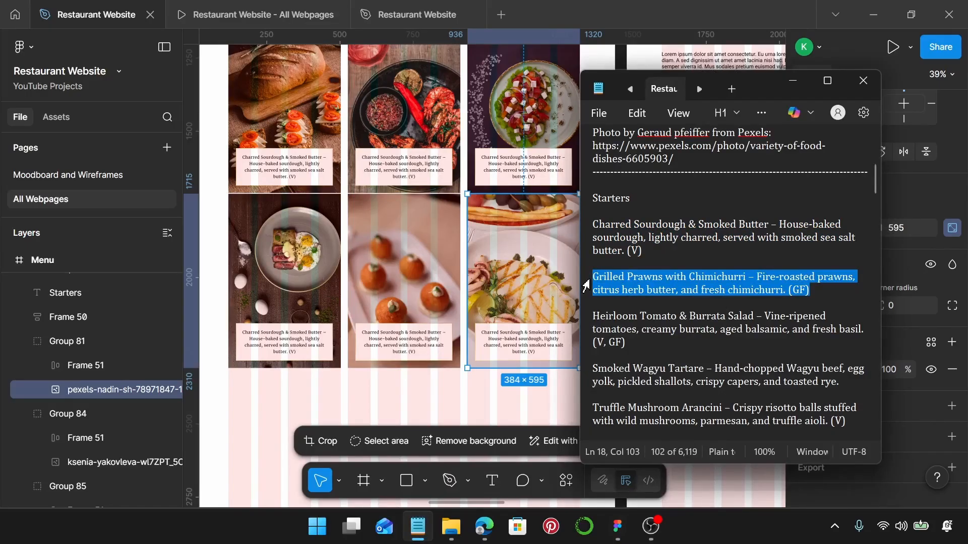
{"action": "left_click", "coordinate": [395, 169]}
{"action": "double_click", "coordinate": [395, 170]}
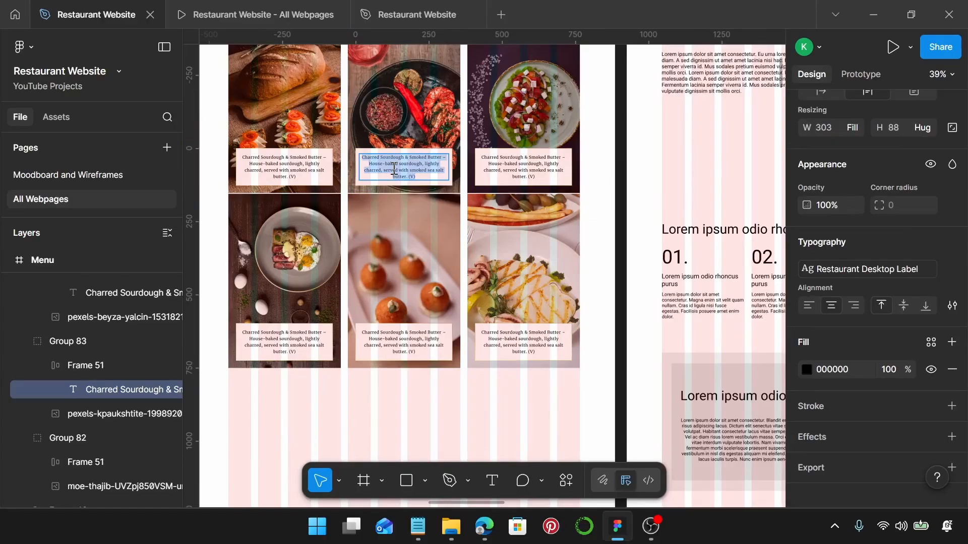
{"action": "key", "text": "ctrl+v"}
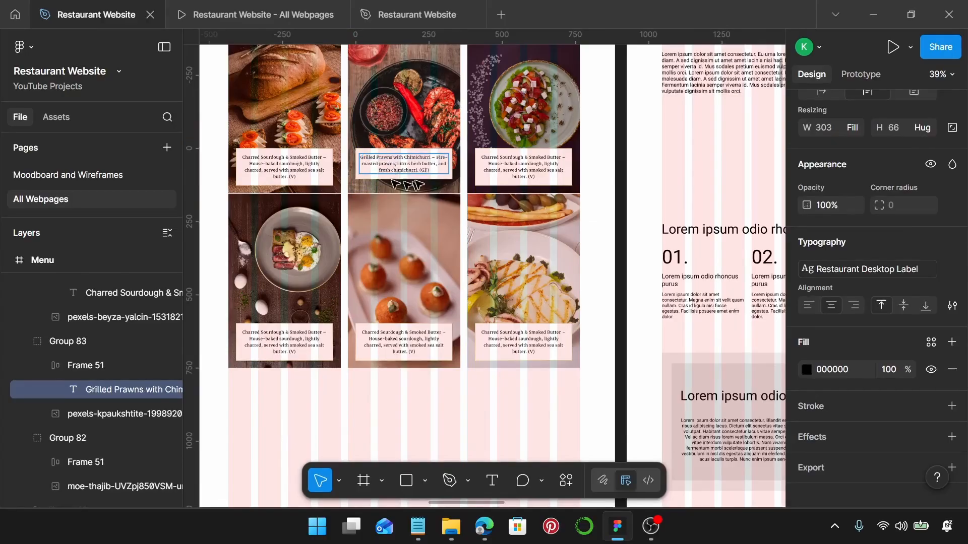
- Replace the third Starters card's text with the "Heirloom Tomato & Burrata Salad" description from the Notepad notes
{"action": "scroll", "coordinate": [403, 186], "scroll_direction": "up", "scroll_amount": 5}
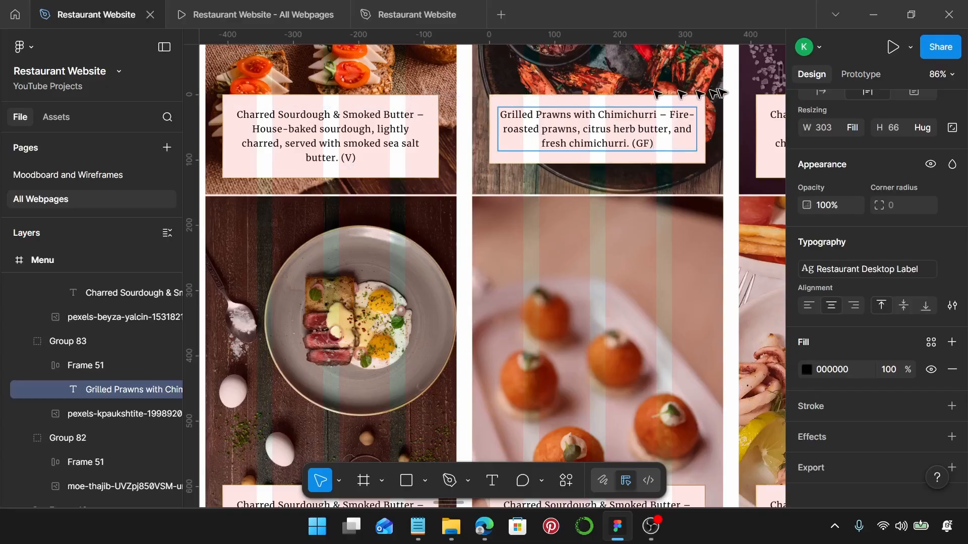
{"action": "scroll", "coordinate": [722, 92], "scroll_direction": "down", "scroll_amount": 5}
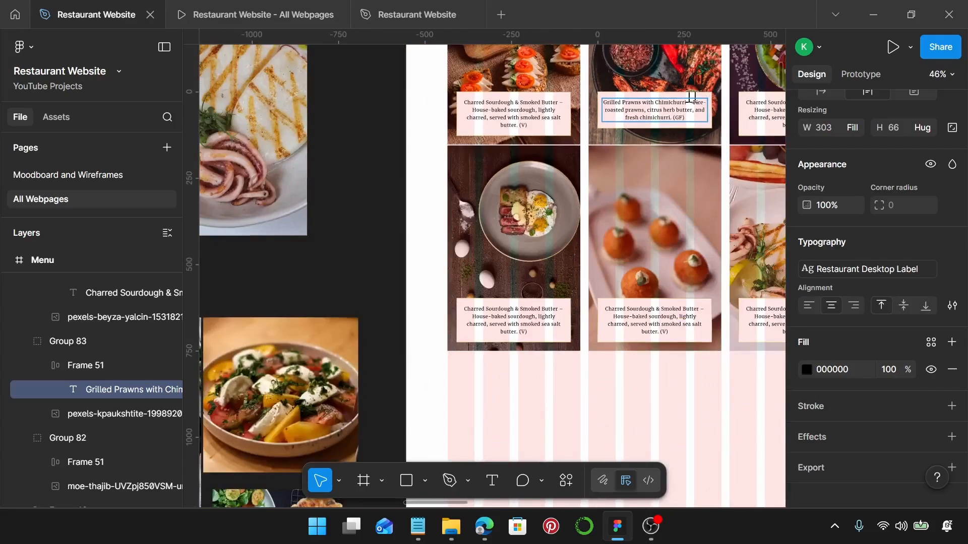
{"action": "scroll", "coordinate": [687, 97], "scroll_direction": "right", "scroll_amount": 5}
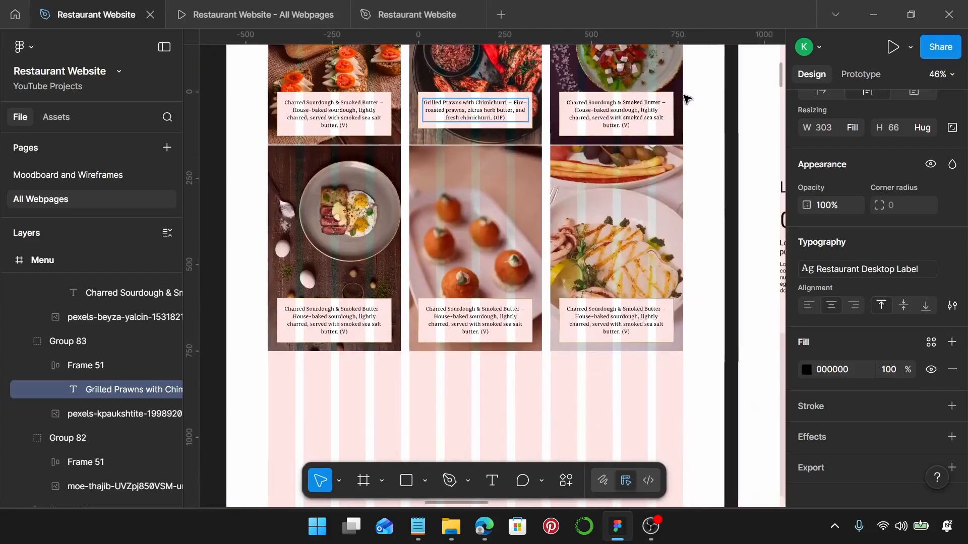
{"action": "left_click", "coordinate": [418, 527]}
{"action": "scroll", "coordinate": [734, 341], "scroll_direction": "down", "scroll_amount": 2}
{"action": "left_click_drag", "start_coordinate": [626, 303], "coordinate": [592, 279]}
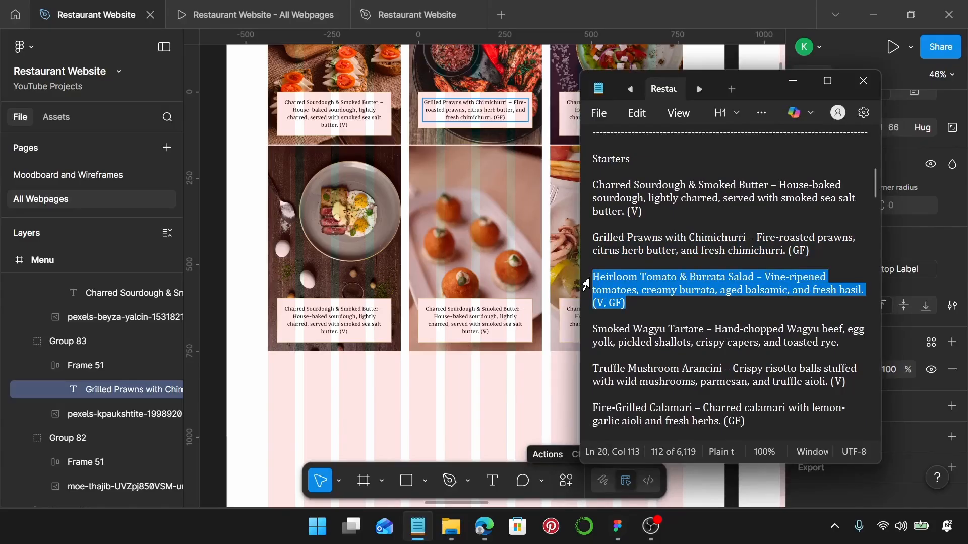
{"action": "scroll", "coordinate": [425, 159], "scroll_direction": "right", "scroll_amount": 2}
{"action": "left_click", "coordinate": [553, 115]}
{"action": "double_click", "coordinate": [553, 116]}
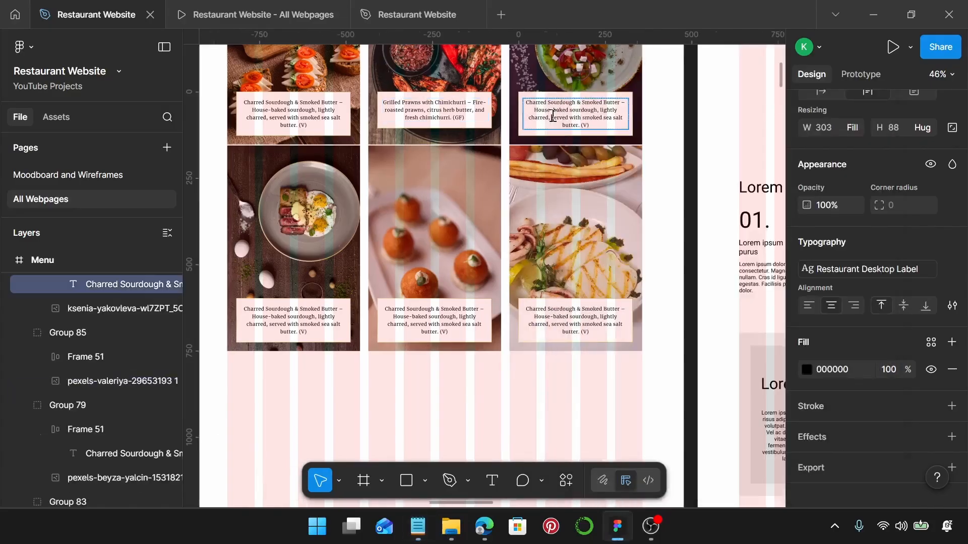
{"action": "type", "text": "Heirloom Tomato & Burrata Salad – Vine-ripened tomatoes, creamy burrata, aged balsamic, and fresh basil. (V, GF)"}
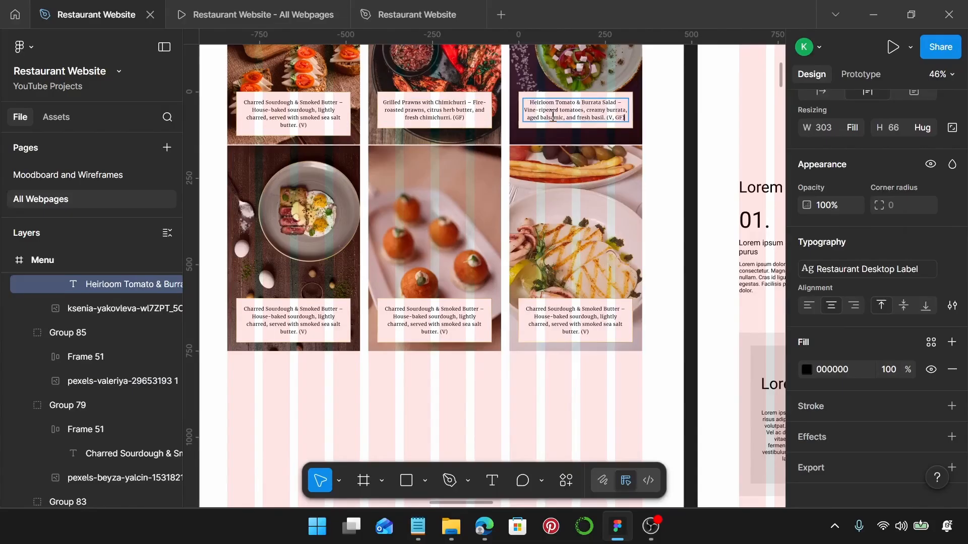
- Copy the "Smoked Wagyu Tartare" description from the Notepad notes and paste it over the text of the fourth Starters card
{"action": "left_click", "coordinate": [417, 526]}
{"action": "scroll", "coordinate": [745, 296], "scroll_direction": "down", "scroll_amount": 1}
{"action": "left_click_drag", "start_coordinate": [839, 264], "coordinate": [588, 255]}
{"action": "key", "text": "ctrl+c"}
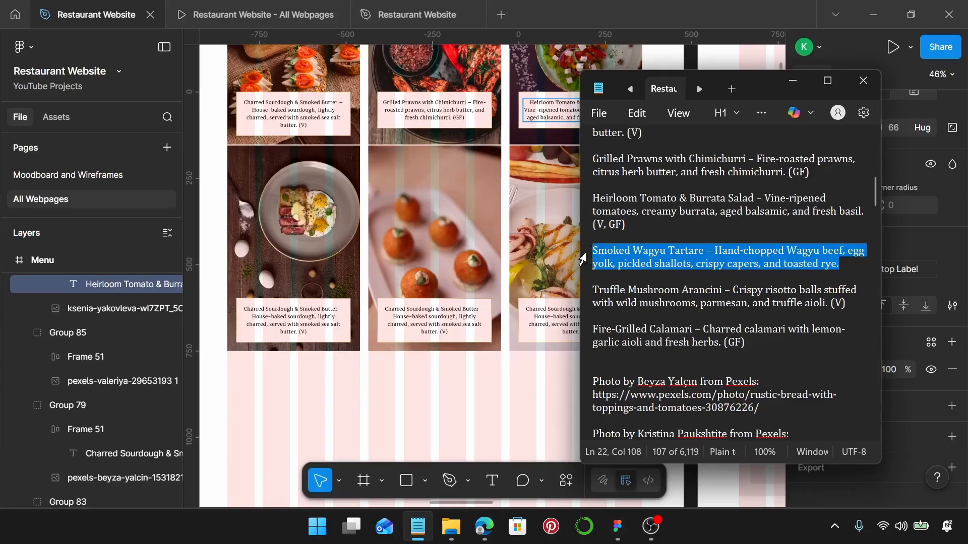
{"action": "double_click", "coordinate": [299, 314]}
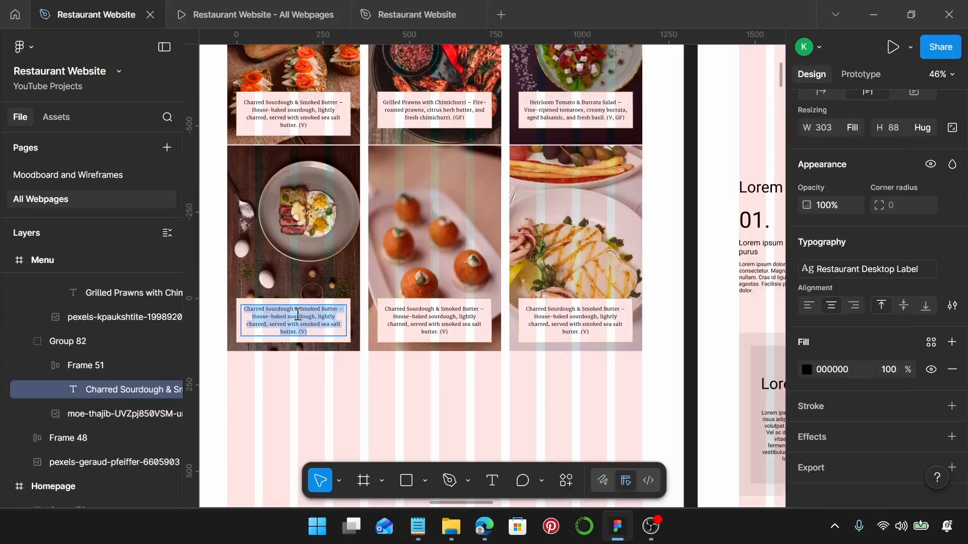
{"action": "key", "text": "ctrl+v"}
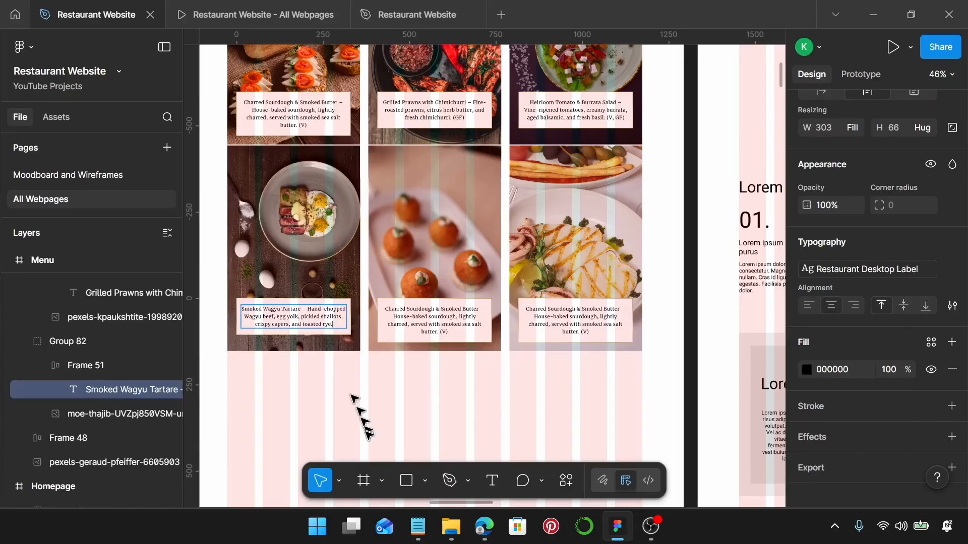
- Replace the fifth Starters card's text with the "Truffle Mushroom Arancini" description from the Notepad notes
{"action": "left_click", "coordinate": [418, 527]}
{"action": "left_click_drag", "start_coordinate": [848, 304], "coordinate": [586, 296]}
{"action": "key", "text": "ctrl+c"}
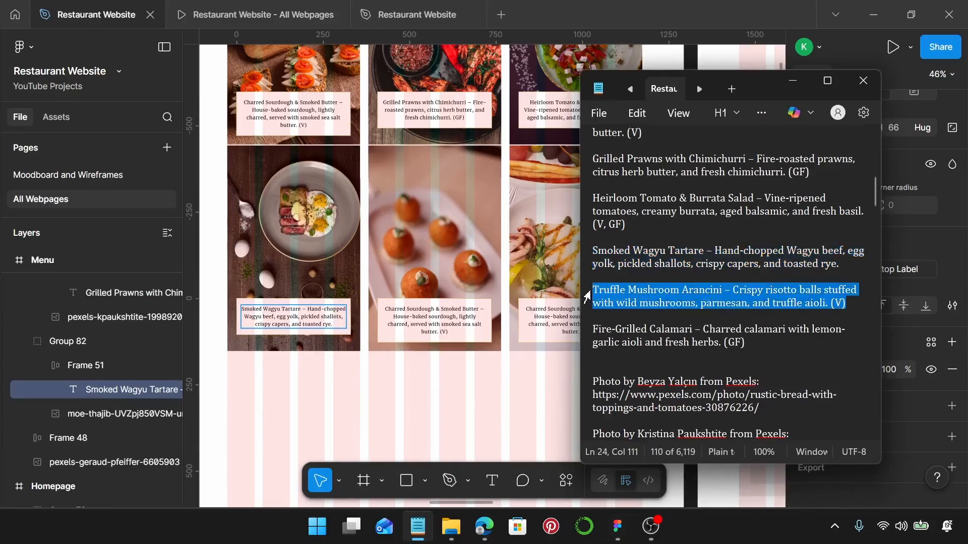
{"action": "left_click", "coordinate": [419, 333]}
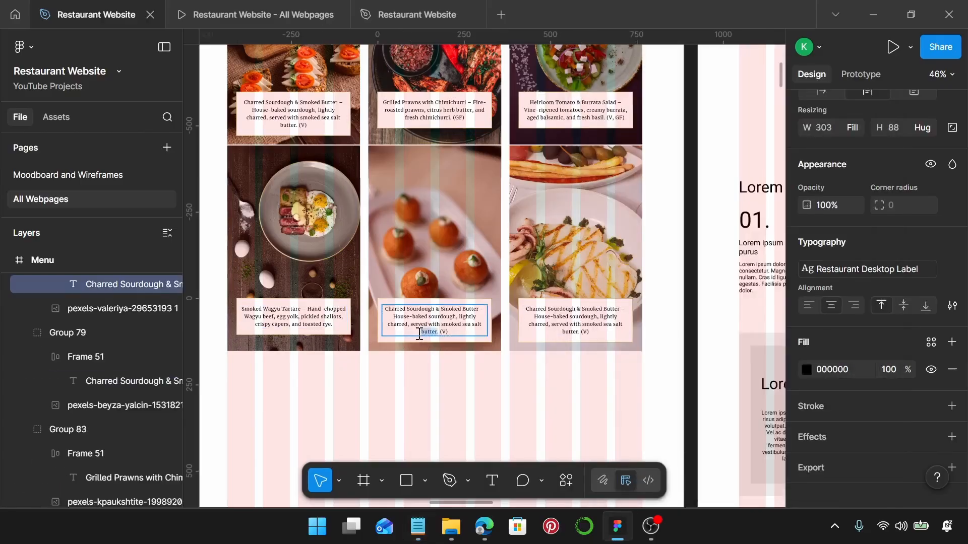
{"action": "double_click", "coordinate": [419, 334]}
{"action": "key", "text": "ctrl+v"}
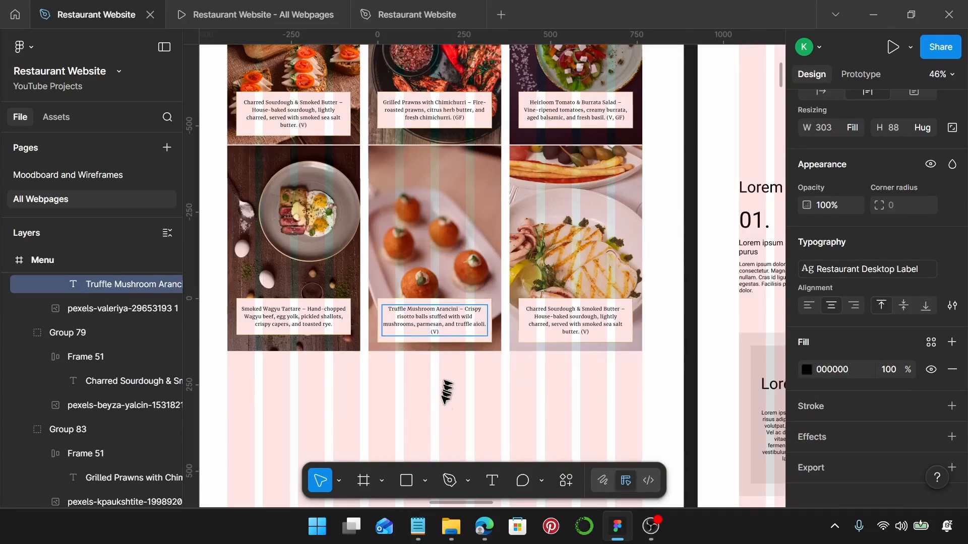
- Replace the last Starters card's text with the "Fire-Grilled Calamari" description from the Notepad notes and finish editing
{"action": "left_click", "coordinate": [418, 527]}
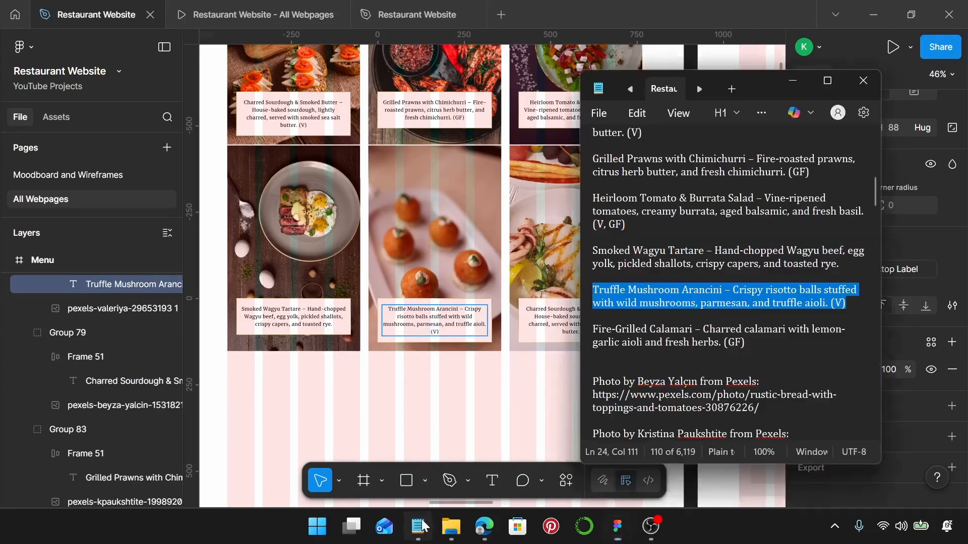
{"action": "triple_click", "coordinate": [766, 335]}
{"action": "key", "text": "ctrl+c"}
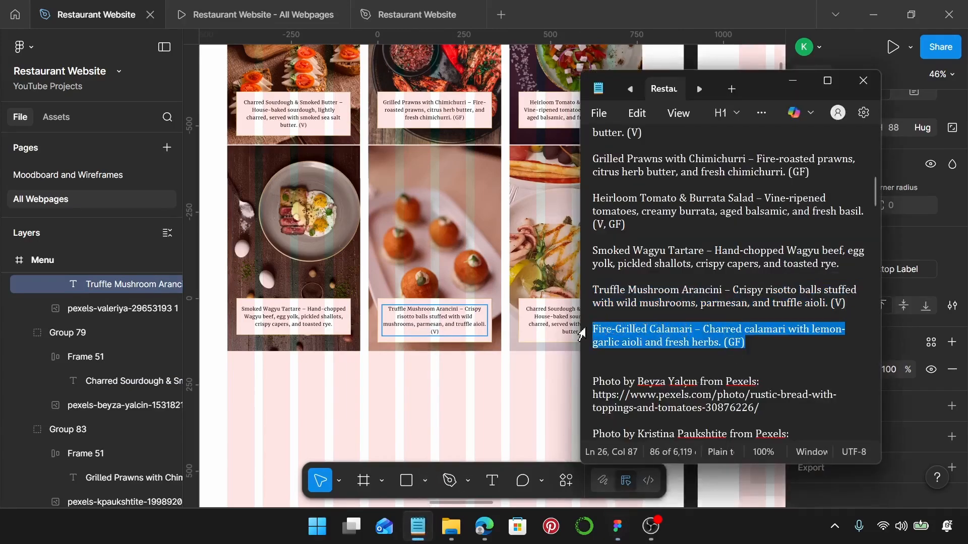
{"action": "left_click", "coordinate": [550, 325]}
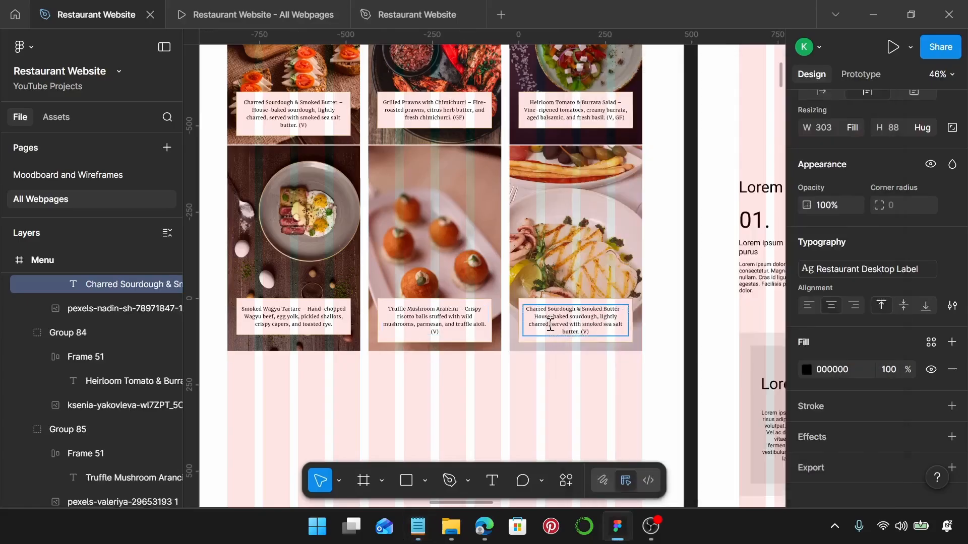
{"action": "double_click", "coordinate": [550, 325]}
{"action": "key", "text": "ctrl+v"}
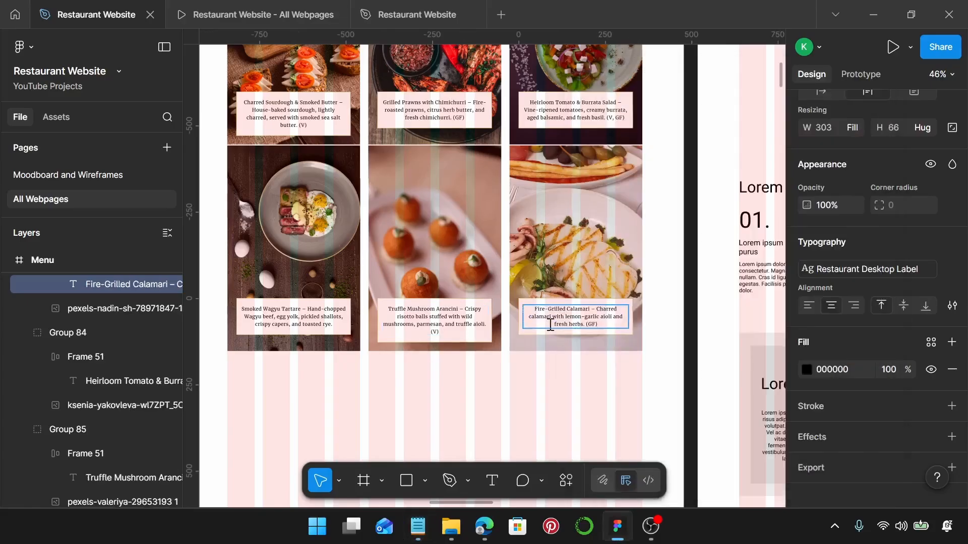
{"action": "key", "text": "Escape"}
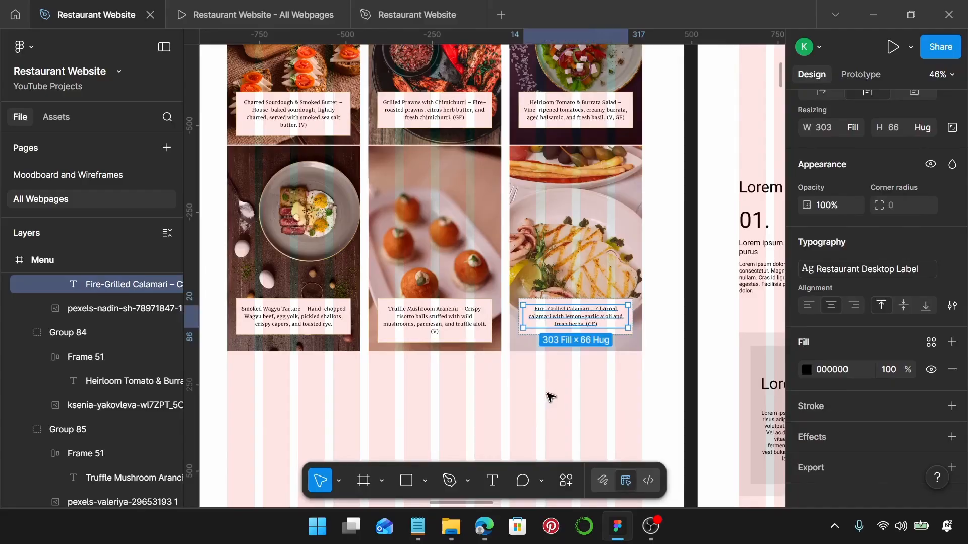
{"action": "left_click", "coordinate": [550, 398]}
- Group the three Starters cards of the first row: sourdough, prawns and tomato burrata salad
{"action": "scroll", "coordinate": [550, 398], "scroll_direction": "down", "scroll_amount": 3}
{"action": "left_click", "coordinate": [557, 303]}
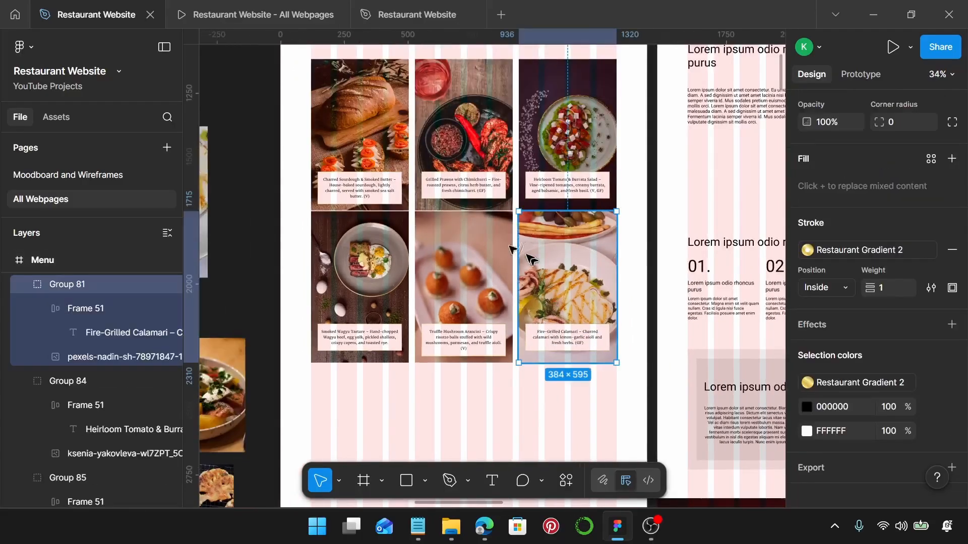
{"action": "scroll", "coordinate": [493, 234], "scroll_direction": "up", "scroll_amount": 2}
{"action": "scroll", "coordinate": [493, 233], "scroll_direction": "up", "scroll_amount": 3}
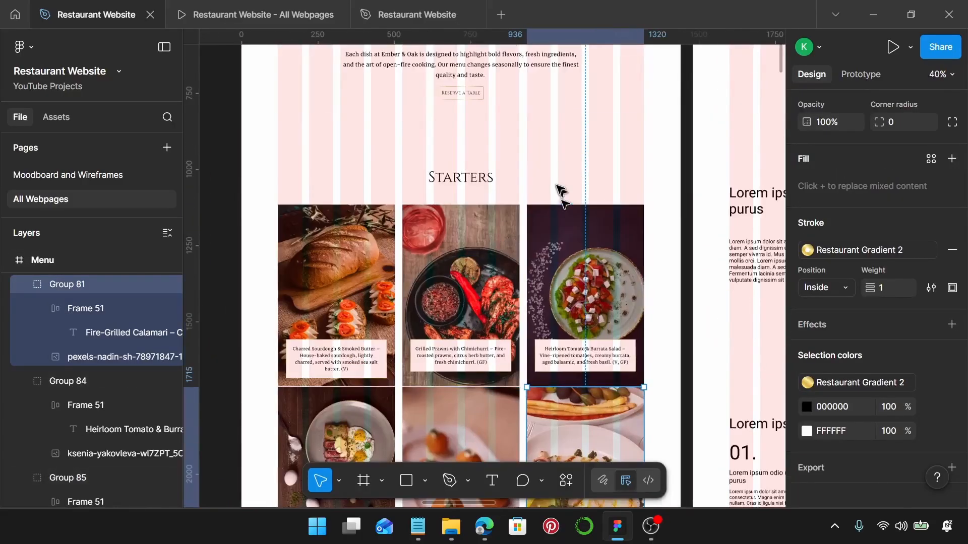
{"action": "scroll", "coordinate": [558, 190], "scroll_direction": "down", "scroll_amount": 3}
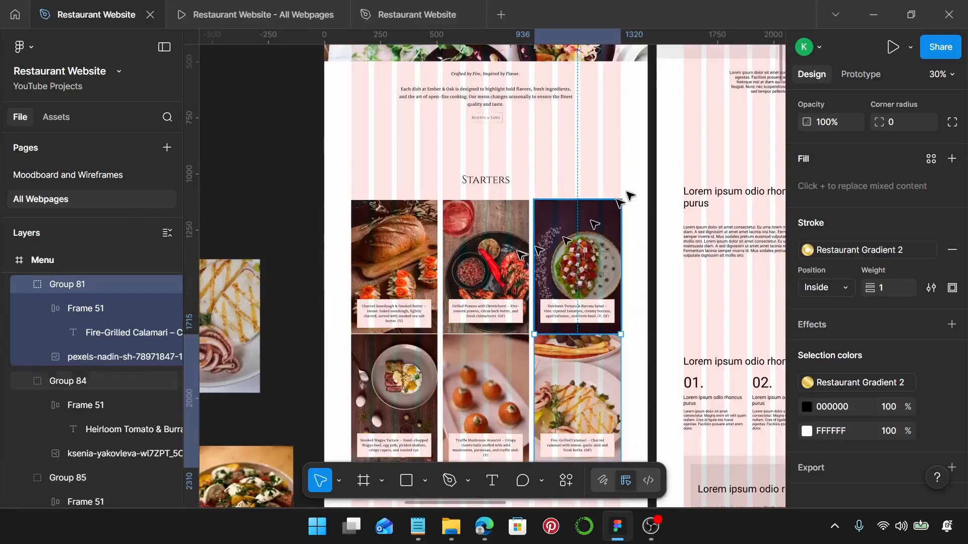
{"action": "scroll", "coordinate": [579, 161], "scroll_direction": "down", "scroll_amount": 1}
{"action": "left_click", "coordinate": [398, 224]}
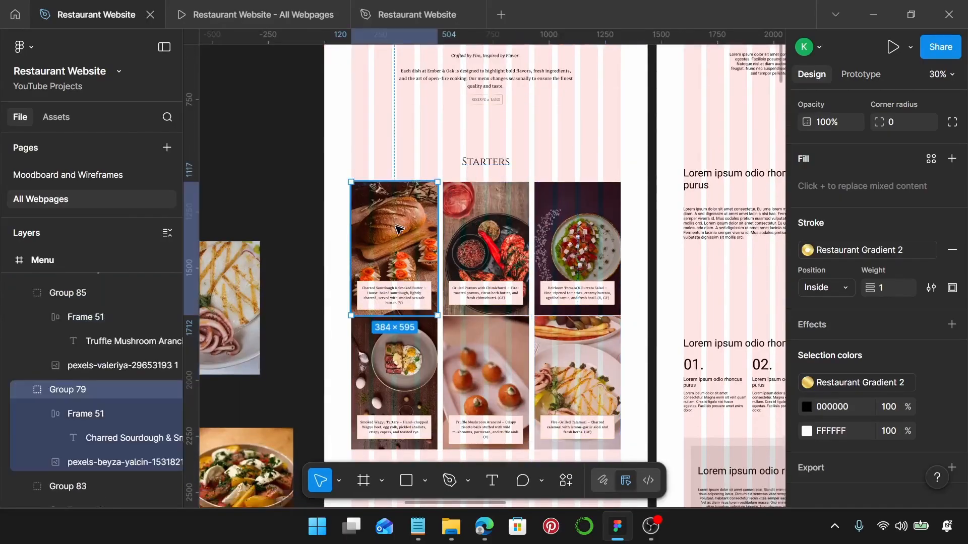
{"action": "left_click", "coordinate": [484, 237], "text": "shift"}
{"action": "left_click", "coordinate": [580, 244], "text": "shift"}
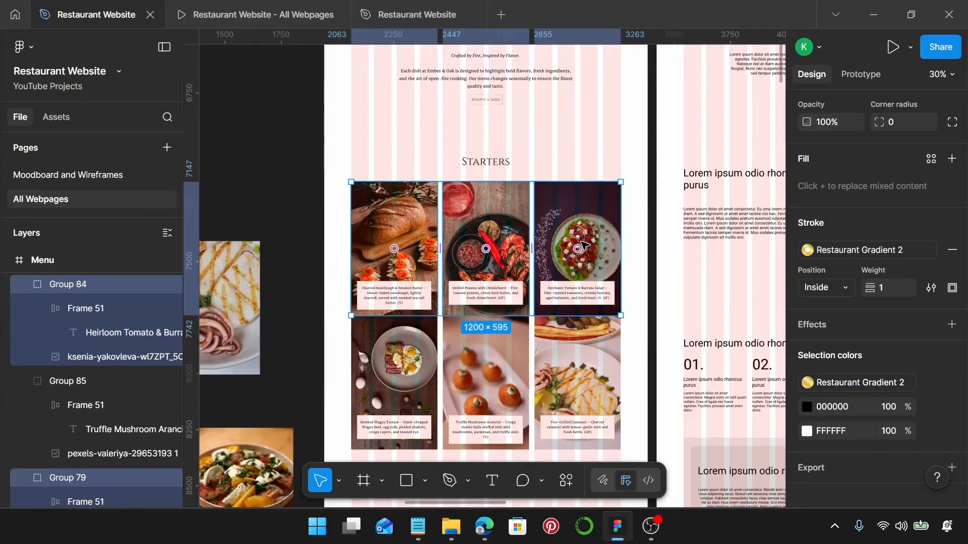
{"action": "scroll", "coordinate": [584, 245], "scroll_direction": "up", "scroll_amount": 2}
{"action": "scroll", "coordinate": [371, 146], "scroll_direction": "up", "scroll_amount": 5}
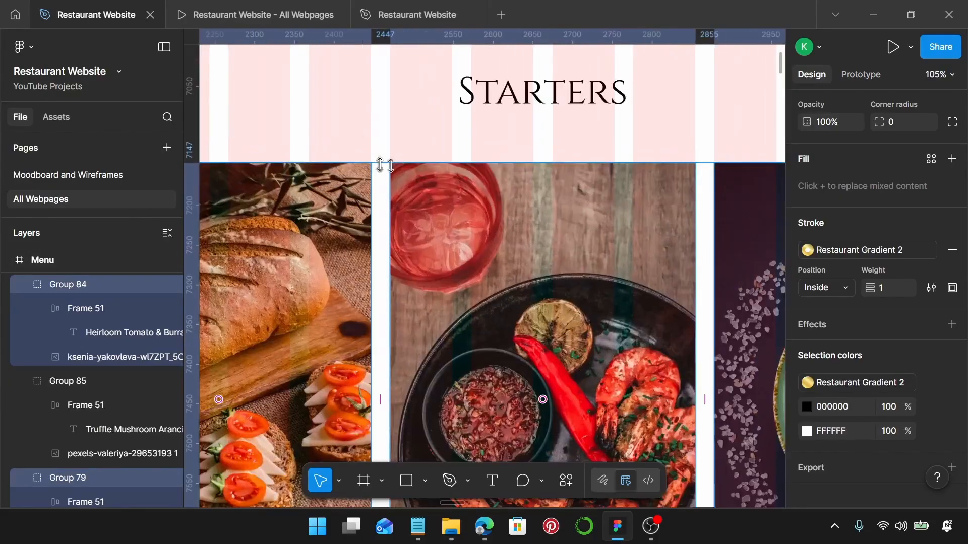
{"action": "scroll", "coordinate": [628, 211], "scroll_direction": "down", "scroll_amount": 6}
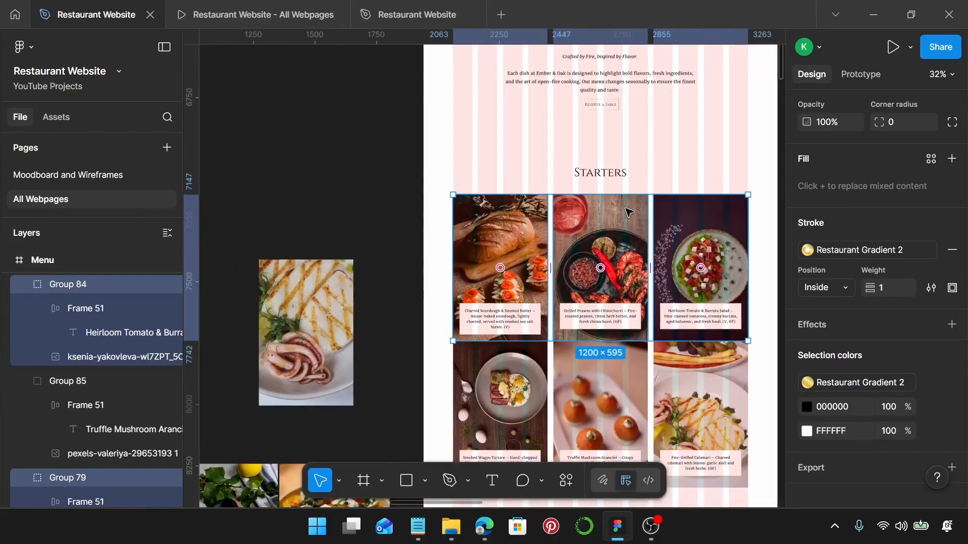
{"action": "key", "text": "ctrl+g"}
- Move the three cards of the second Starters row down to leave a gap of about 40 px, and group them
{"action": "scroll", "coordinate": [629, 211], "scroll_direction": "down", "scroll_amount": 3}
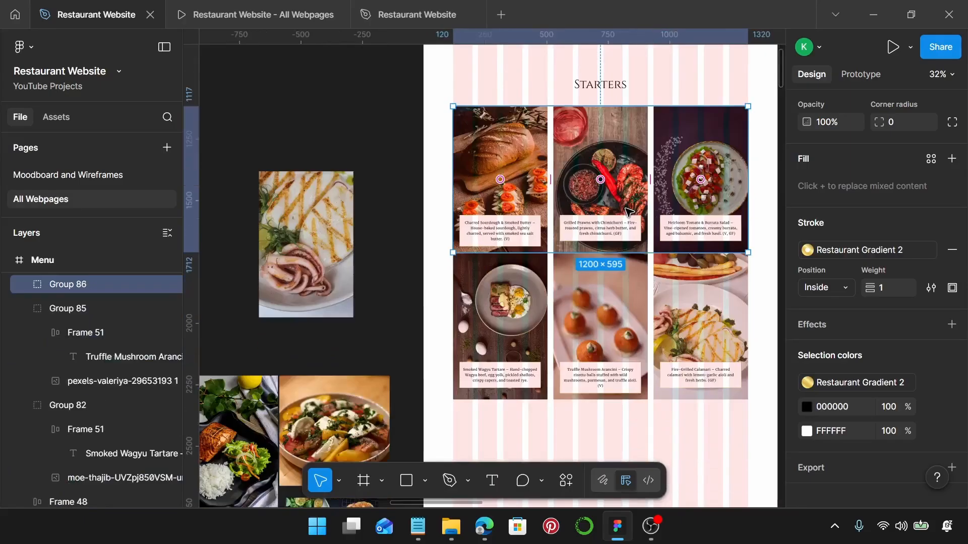
{"action": "left_click", "coordinate": [517, 301]}
{"action": "left_click", "coordinate": [584, 305], "text": "shift"}
{"action": "left_click", "coordinate": [677, 313], "text": "shift"}
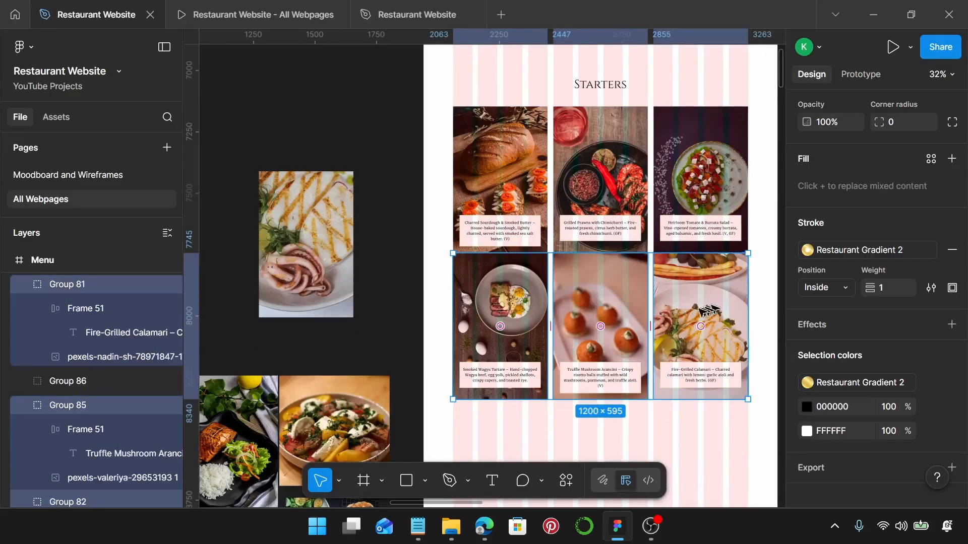
{"action": "scroll", "coordinate": [678, 312], "scroll_direction": "up", "scroll_amount": 3}
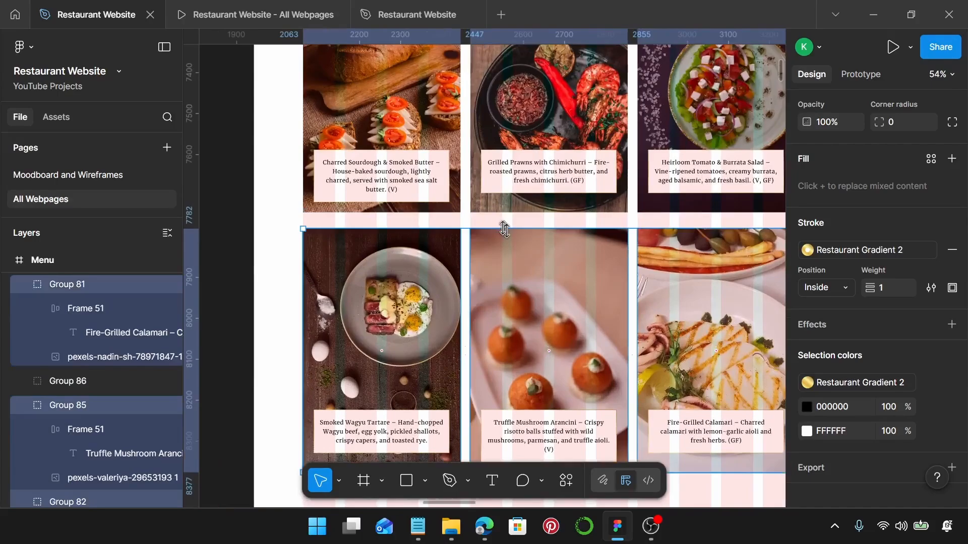
{"action": "scroll", "coordinate": [456, 240], "scroll_direction": "up", "scroll_amount": 5}
{"action": "scroll", "coordinate": [450, 237], "scroll_direction": "up", "scroll_amount": 3}
{"action": "scroll", "coordinate": [450, 234], "scroll_direction": "down", "scroll_amount": 3}
{"action": "scroll", "coordinate": [451, 237], "scroll_direction": "right", "scroll_amount": 5}
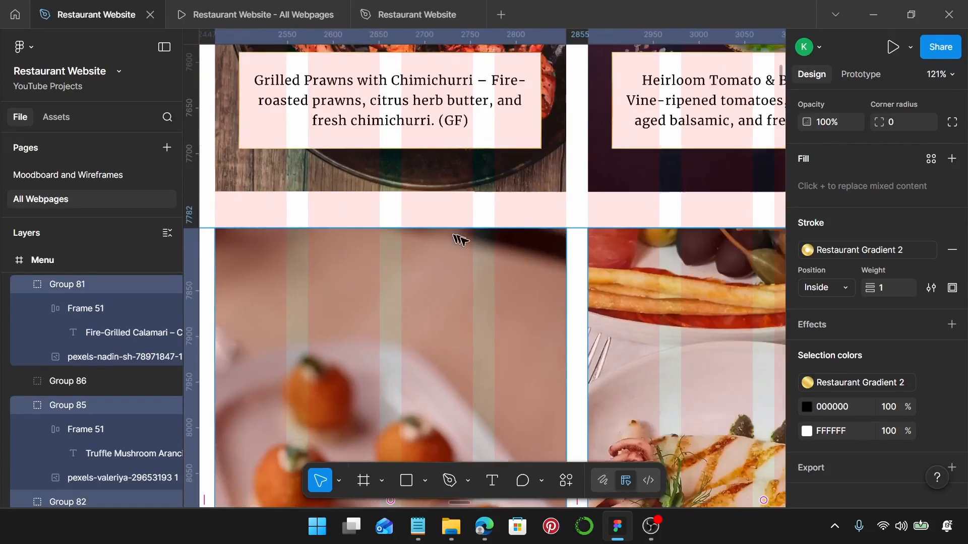
{"action": "scroll", "coordinate": [585, 247], "scroll_direction": "up", "scroll_amount": 3}
{"action": "scroll", "coordinate": [605, 231], "scroll_direction": "down", "scroll_amount": 8}
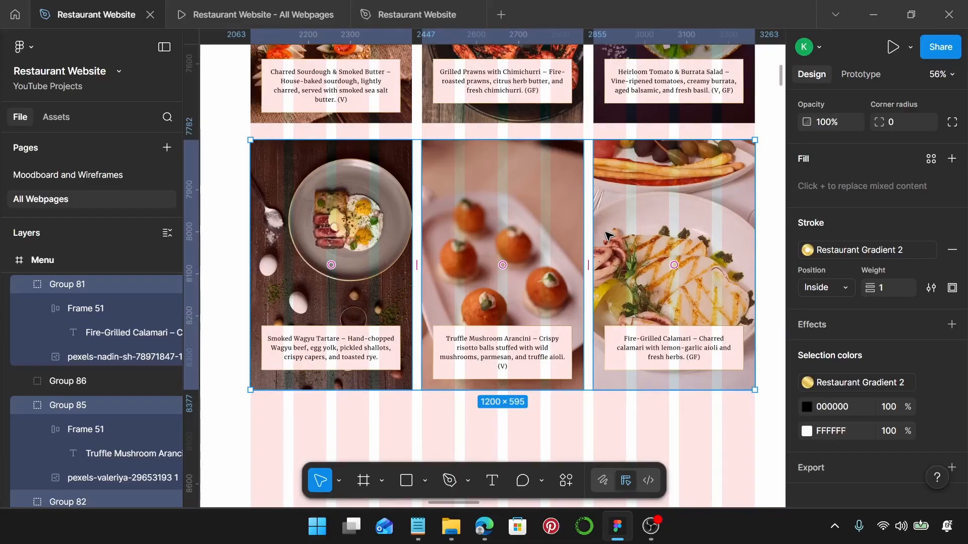
{"action": "key", "text": "ctrl+g"}
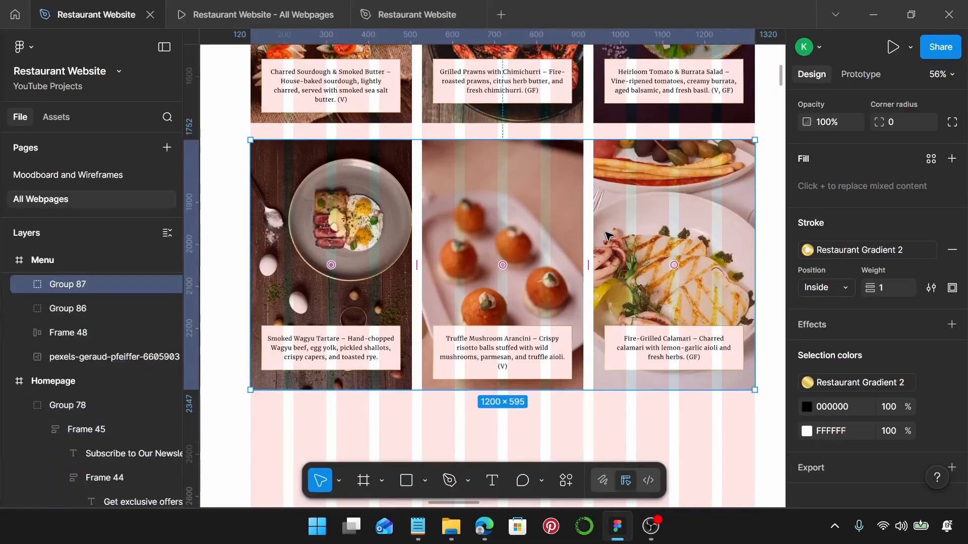
- Set the vertical spacing between the "Starters" heading and the first row of cards to 25
{"action": "scroll", "coordinate": [608, 235], "scroll_direction": "down", "scroll_amount": 3}
{"action": "scroll", "coordinate": [610, 211], "scroll_direction": "up", "scroll_amount": 3}
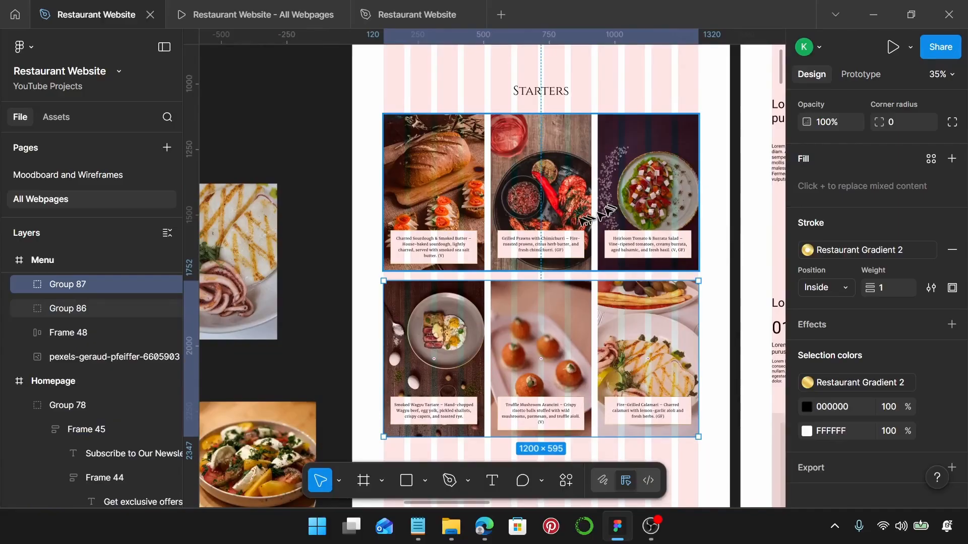
{"action": "left_click", "coordinate": [550, 93]}
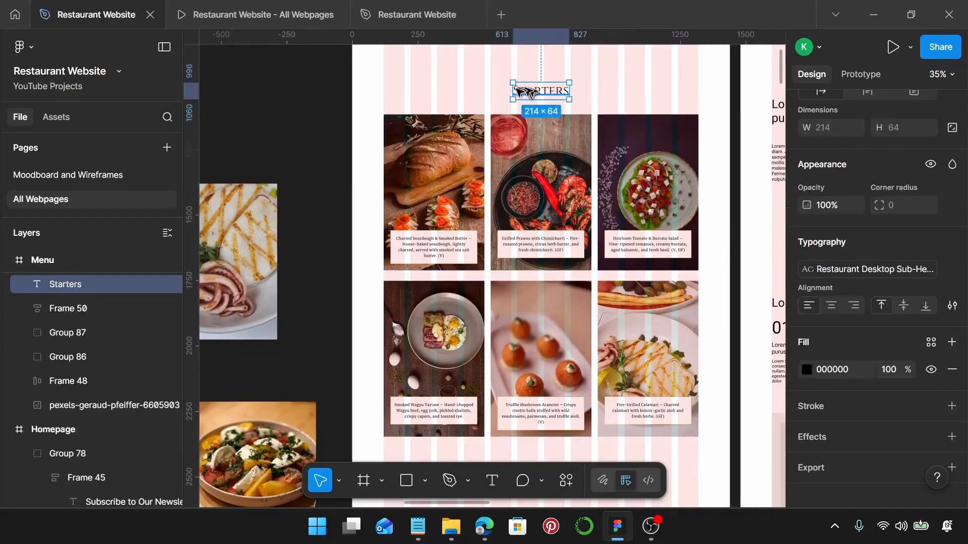
{"action": "left_click", "coordinate": [554, 161], "text": "shift"}
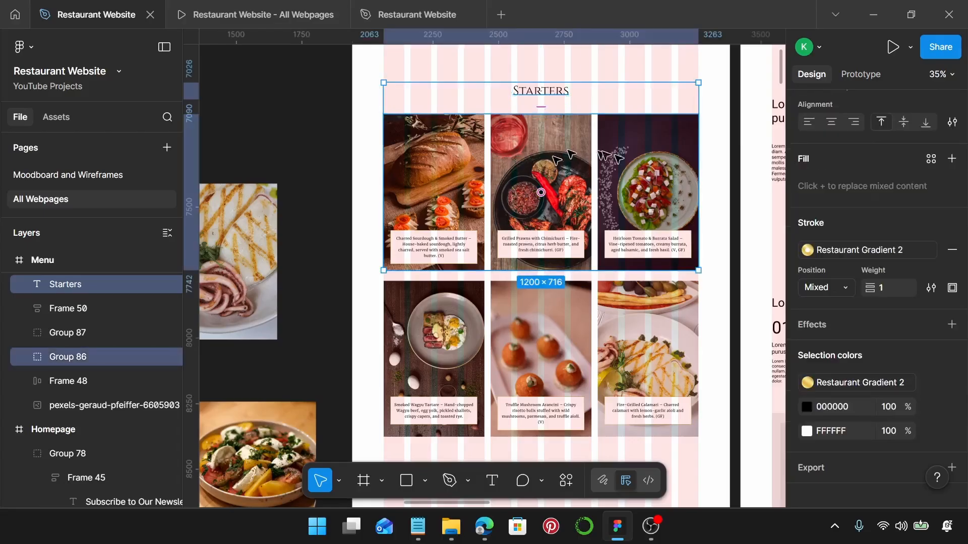
{"action": "scroll", "coordinate": [855, 254], "scroll_direction": "up", "scroll_amount": 6}
{"action": "left_click", "coordinate": [846, 251]}
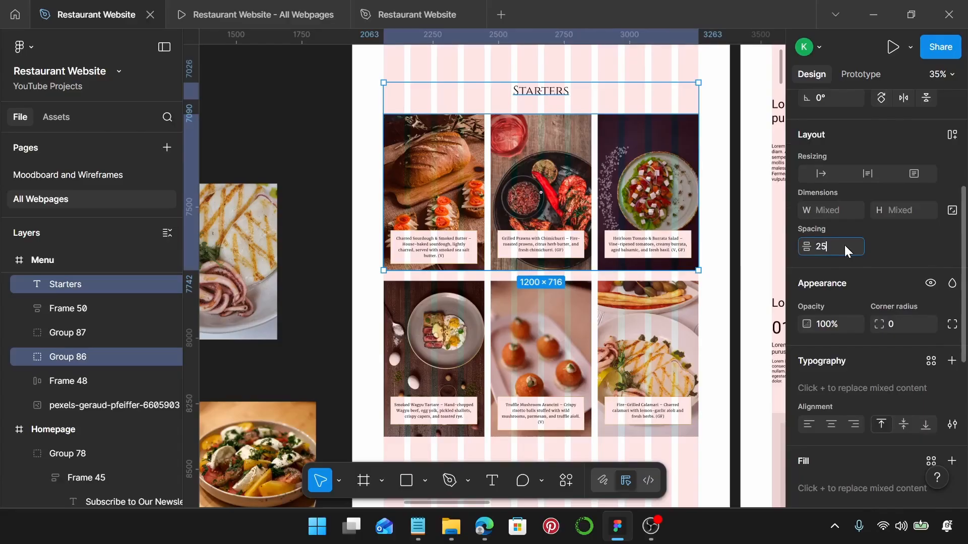
{"action": "key", "text": "Return"}
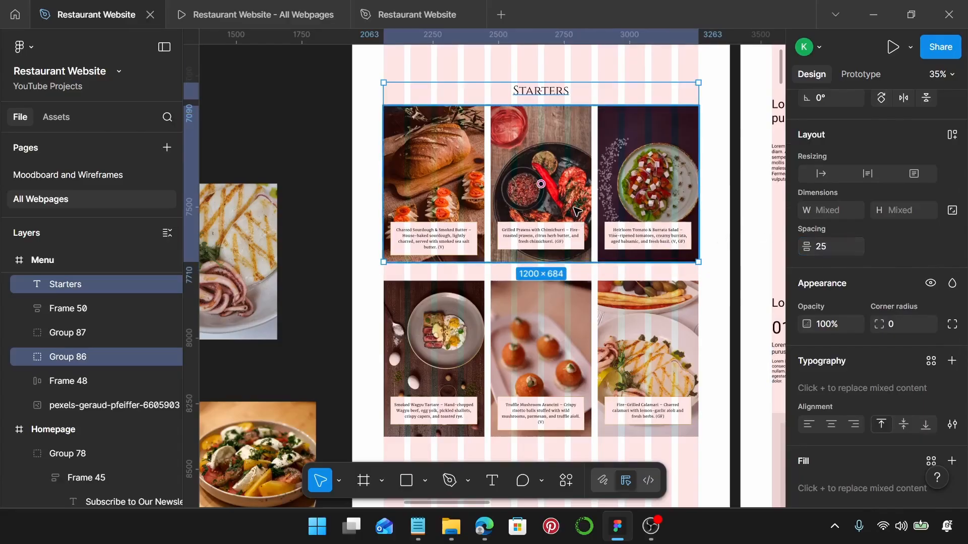
- Set the vertical spacing between the two grouped rows of Starters cards to 24
{"action": "left_click", "coordinate": [577, 211]}
{"action": "left_click", "coordinate": [535, 353], "text": "shift"}
{"action": "scroll", "coordinate": [892, 322], "scroll_direction": "up", "scroll_amount": 5}
{"action": "scroll", "coordinate": [894, 348], "scroll_direction": "down", "scroll_amount": 2}
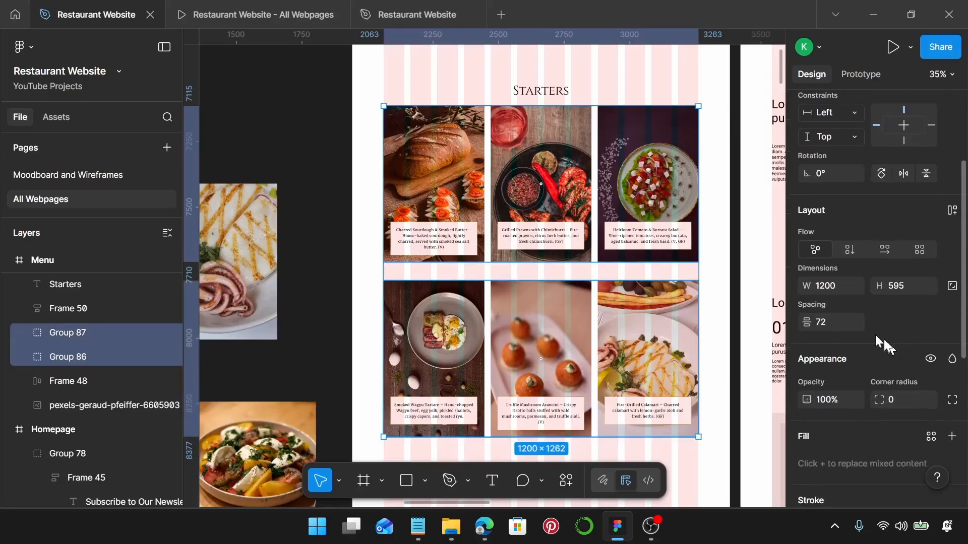
{"action": "left_click", "coordinate": [846, 324]}
{"action": "type", "text": "24"}
{"action": "key", "text": "Return"}
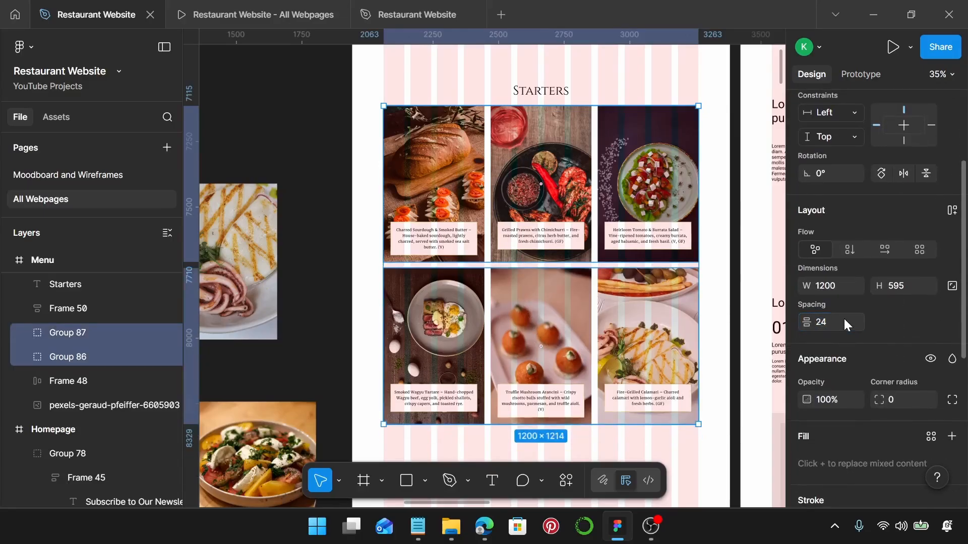
- Check the spacing between the "Starters" heading and the first card row, and between the cards within that row
{"action": "left_click", "coordinate": [542, 91]}
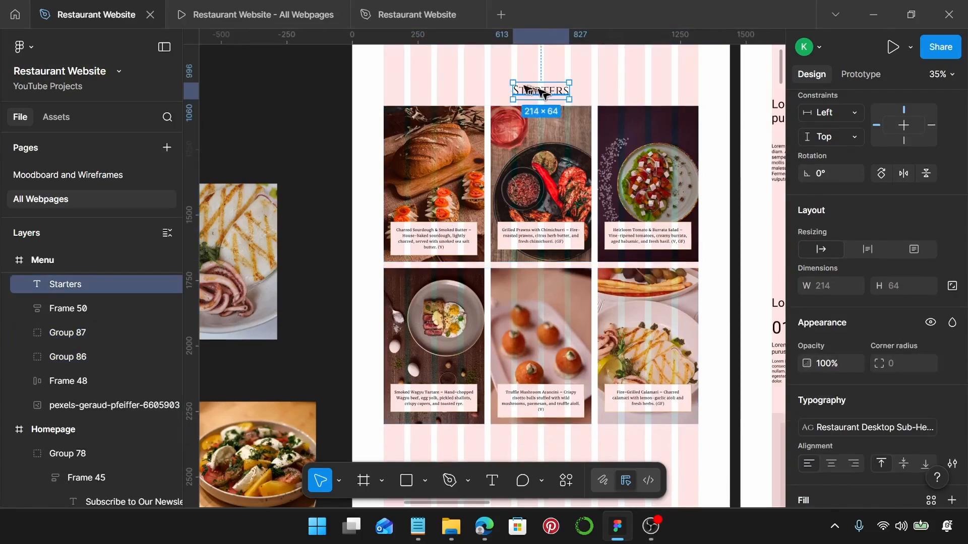
{"action": "left_click", "coordinate": [515, 121], "text": "shift"}
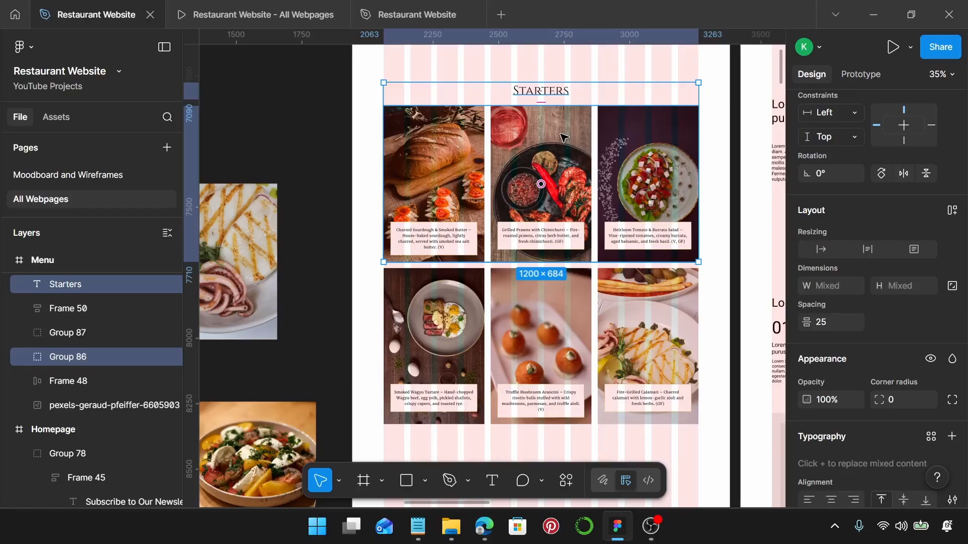
{"action": "scroll", "coordinate": [601, 224], "scroll_direction": "up", "scroll_amount": 3}
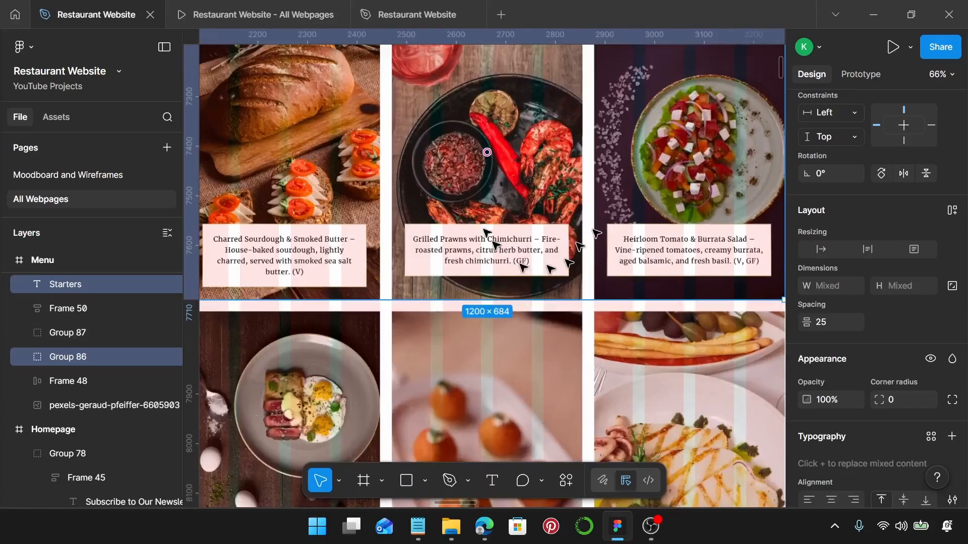
{"action": "left_click", "coordinate": [568, 238]}
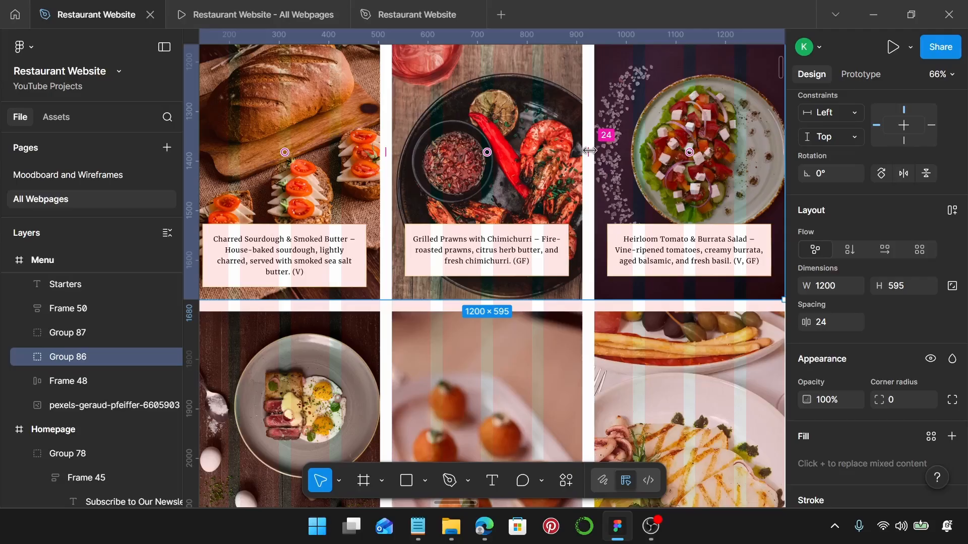
- Check the vertical spacing between the two grouped rows of Starters cards
{"action": "scroll", "coordinate": [574, 239], "scroll_direction": "down", "scroll_amount": 3}
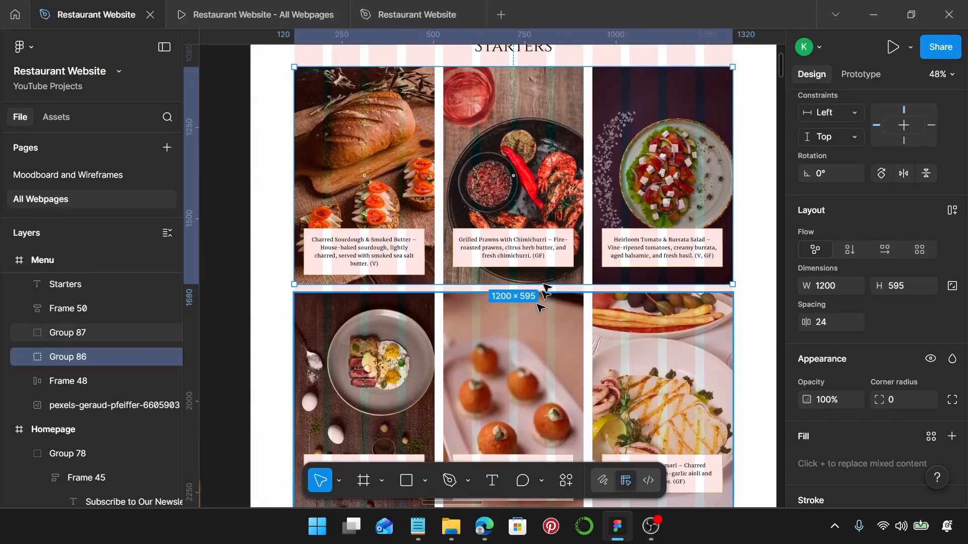
{"action": "left_click", "coordinate": [539, 308], "text": "shift"}
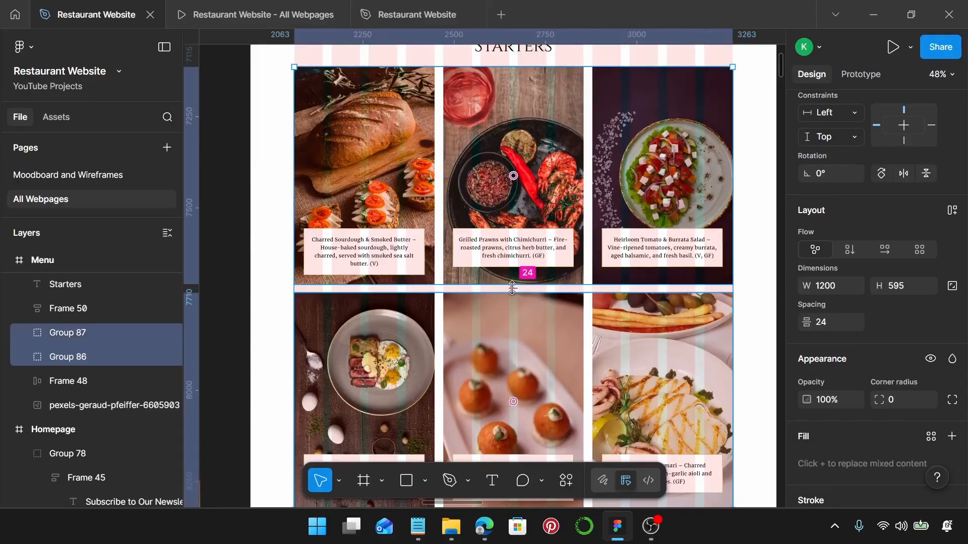
{"action": "scroll", "coordinate": [442, 235], "scroll_direction": "up", "scroll_amount": 3}
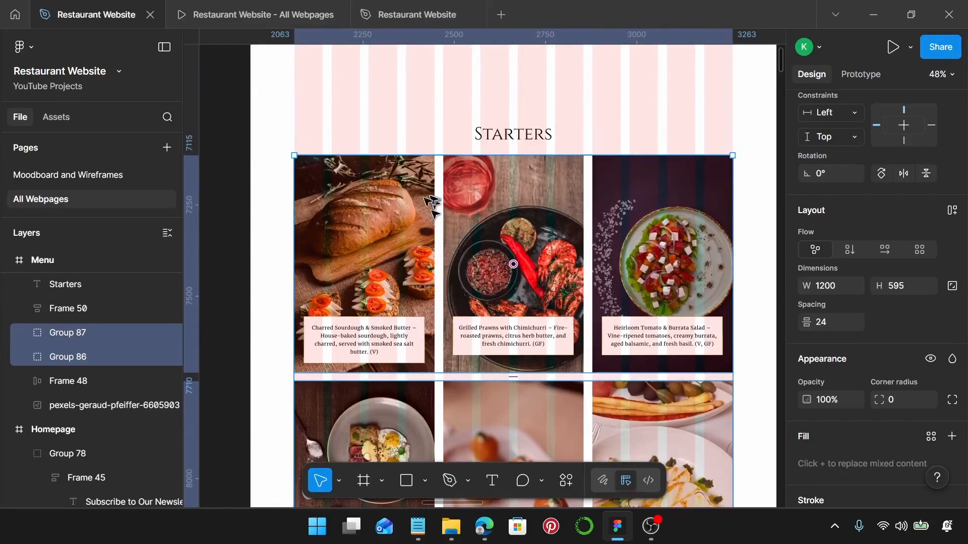
{"action": "scroll", "coordinate": [434, 144], "scroll_direction": "up", "scroll_amount": 5}
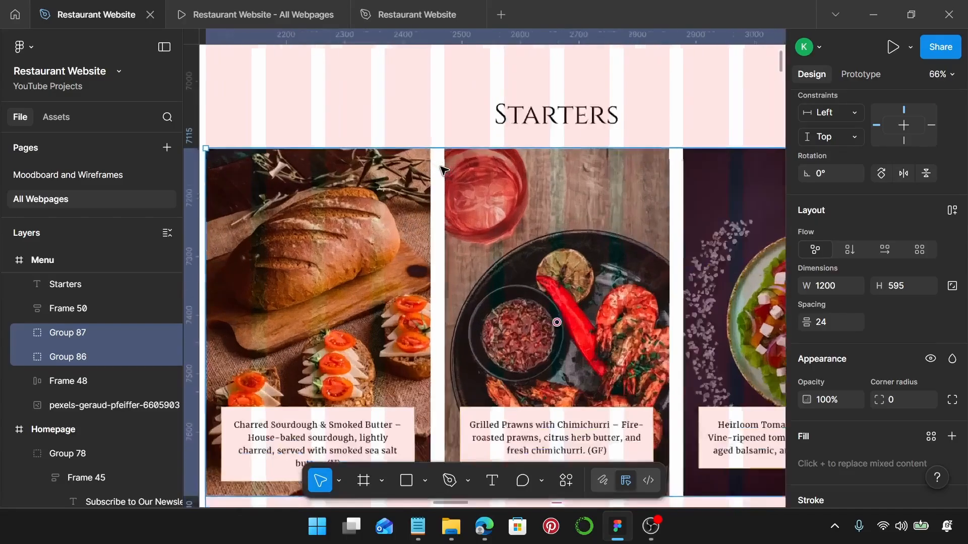
{"action": "scroll", "coordinate": [443, 160], "scroll_direction": "down", "scroll_amount": 5}
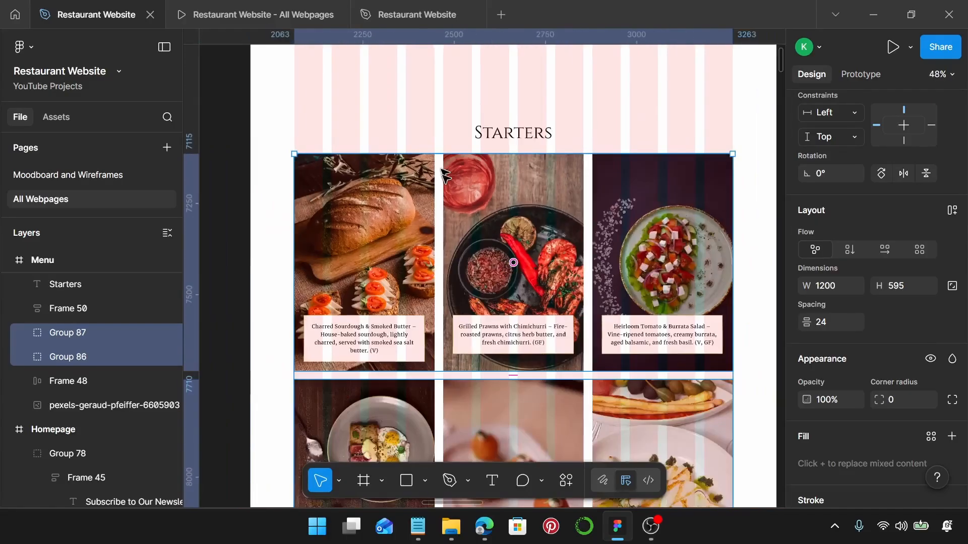
{"action": "scroll", "coordinate": [441, 166], "scroll_direction": "down", "scroll_amount": 1}
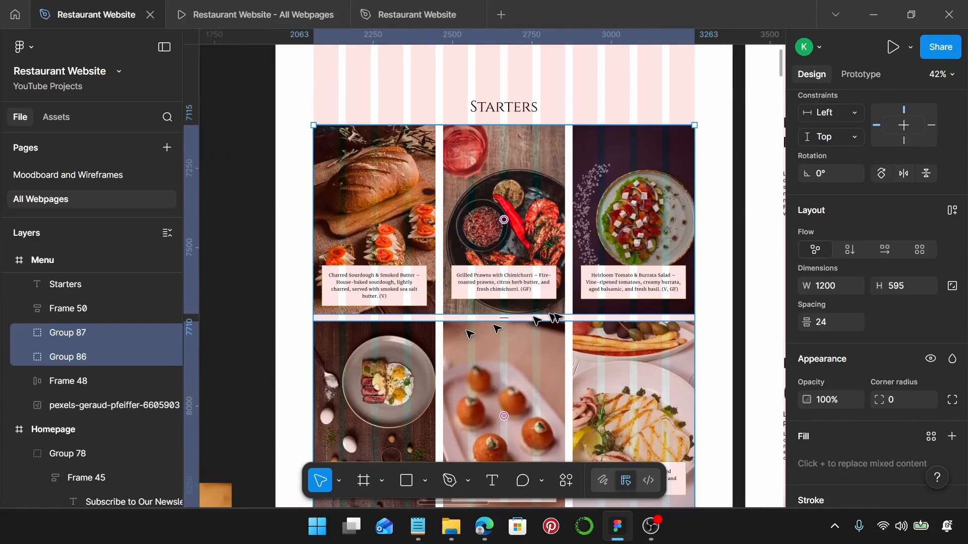
{"action": "scroll", "coordinate": [504, 312], "scroll_direction": "up", "scroll_amount": 1}
- Group the "Starters" heading together with both grouped rows of cards
{"action": "left_click", "coordinate": [502, 120]}
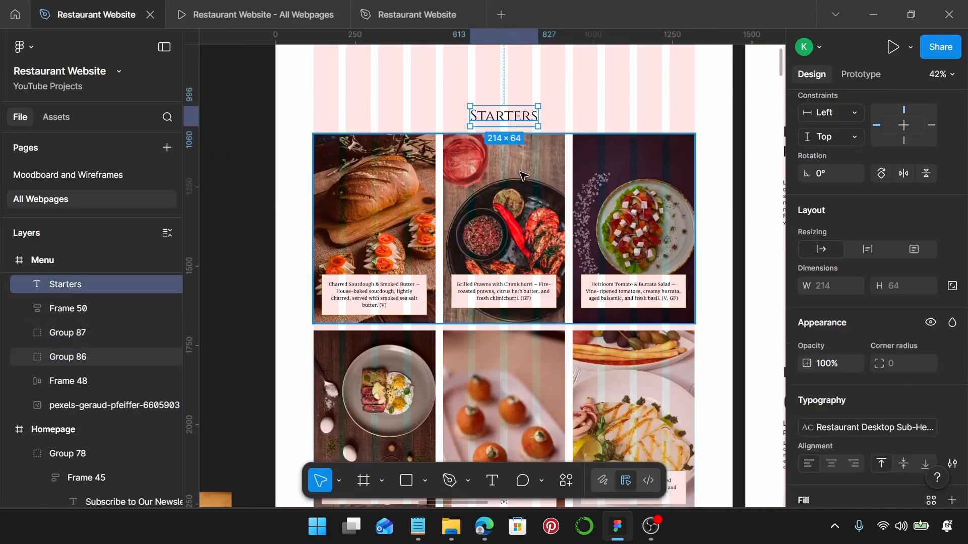
{"action": "left_click", "coordinate": [503, 228], "text": "shift"}
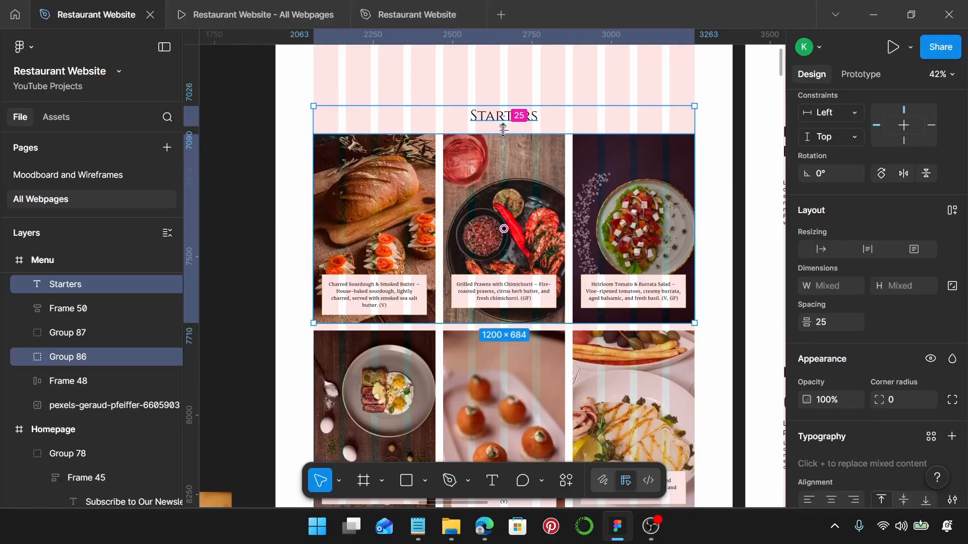
{"action": "scroll", "coordinate": [504, 224], "scroll_direction": "down", "scroll_amount": 3}
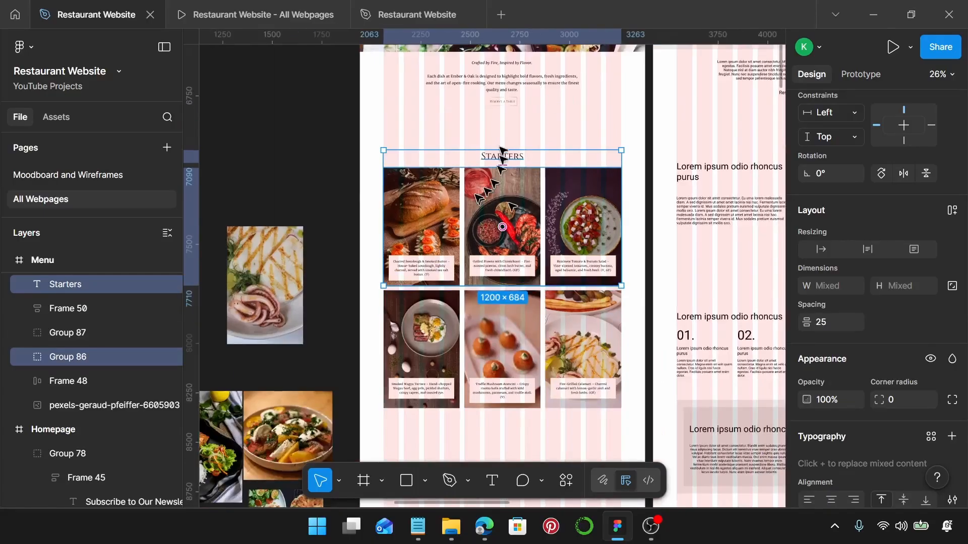
{"action": "left_click", "coordinate": [510, 345], "text": "shift"}
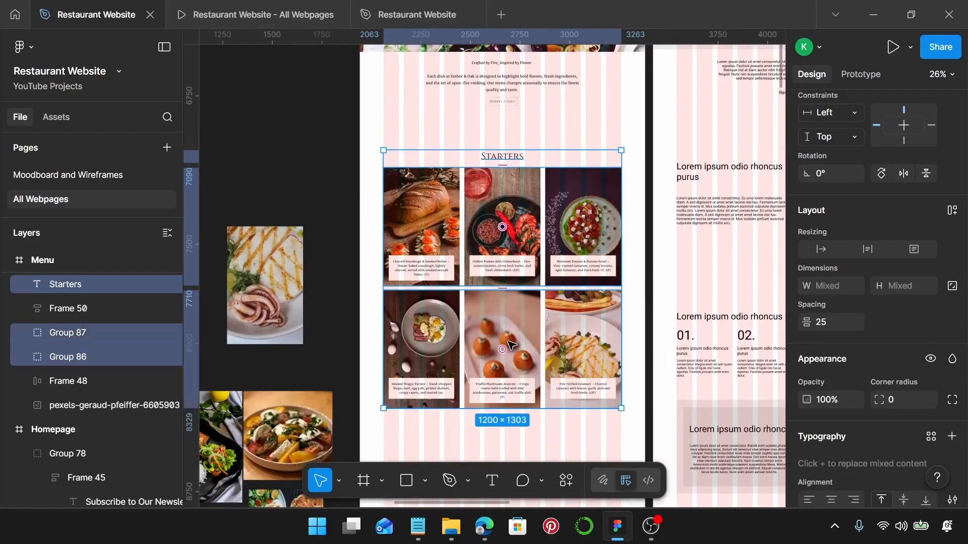
{"action": "key", "text": "ctrl+g"}
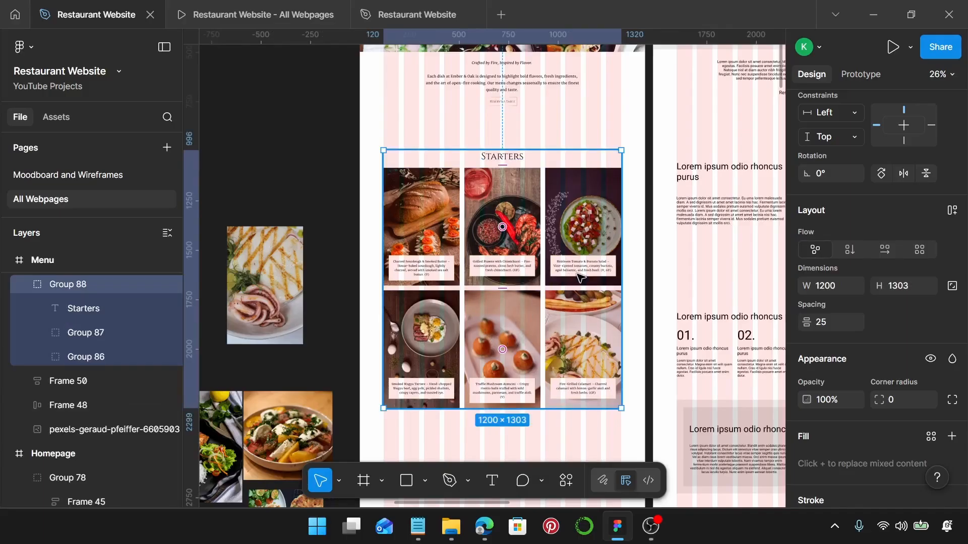
- Duplicate the grouped Starters section twice down the Menu page, leaving a 130 px gap between consecutive sections
{"action": "scroll", "coordinate": [580, 277], "scroll_direction": "down", "scroll_amount": 3, "text": "ctrl"}
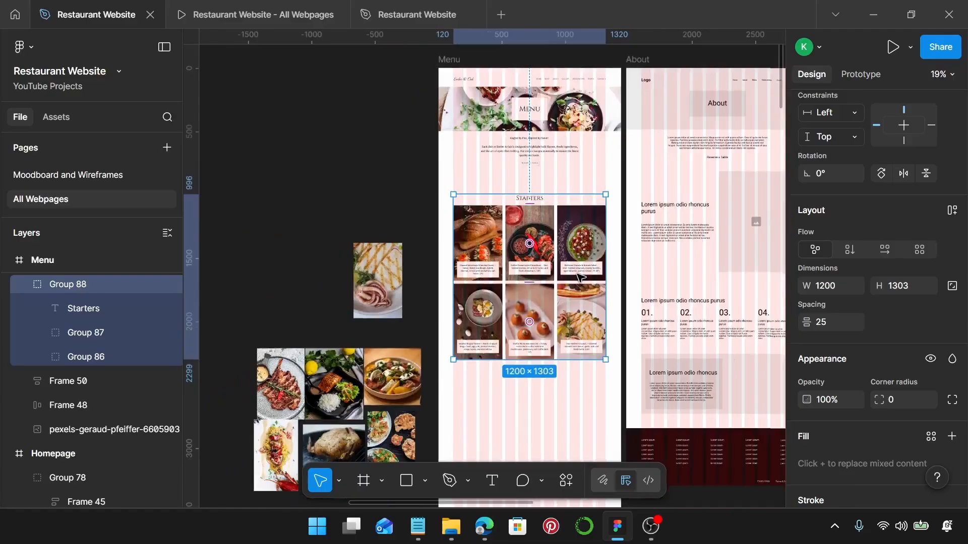
{"action": "scroll", "coordinate": [580, 278], "scroll_direction": "down", "scroll_amount": 5}
{"action": "scroll", "coordinate": [580, 277], "scroll_direction": "down", "scroll_amount": 1, "text": "ctrl"}
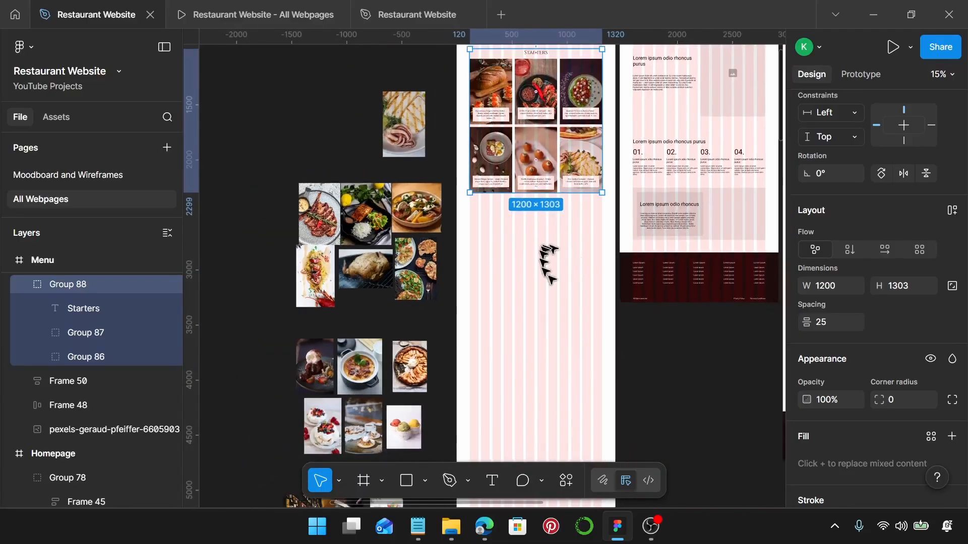
{"action": "scroll", "coordinate": [560, 285], "scroll_direction": "down", "scroll_amount": 2}
{"action": "scroll", "coordinate": [561, 286], "scroll_direction": "down", "scroll_amount": 2}
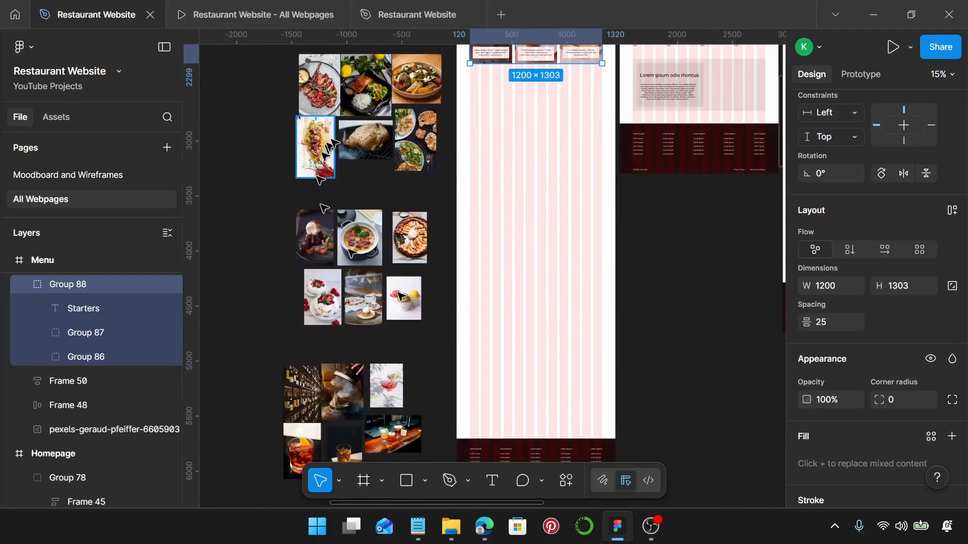
{"action": "scroll", "coordinate": [535, 256], "scroll_direction": "up", "scroll_amount": 4}
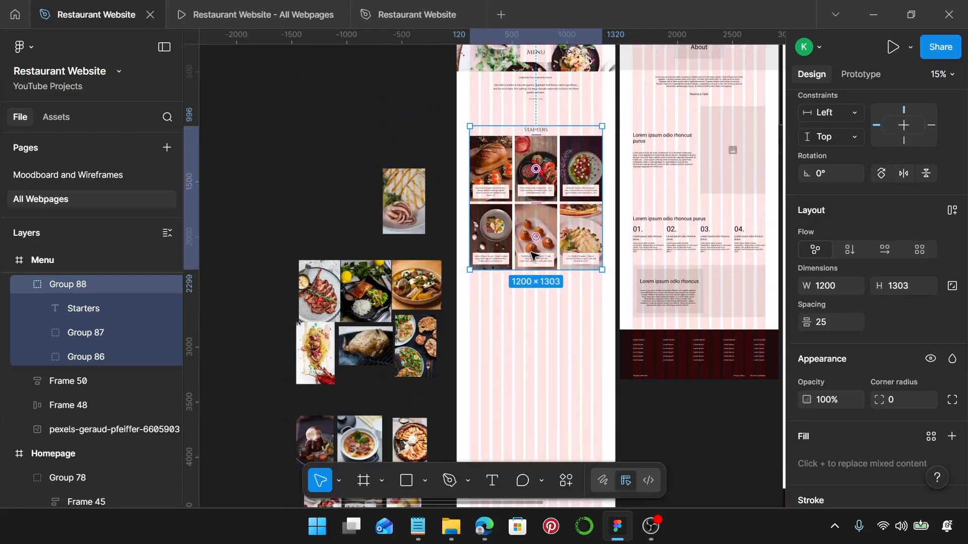
{"action": "scroll", "coordinate": [551, 224], "scroll_direction": "down", "scroll_amount": 1, "text": "ctrl"}
{"action": "scroll", "coordinate": [559, 192], "scroll_direction": "down", "scroll_amount": 1}
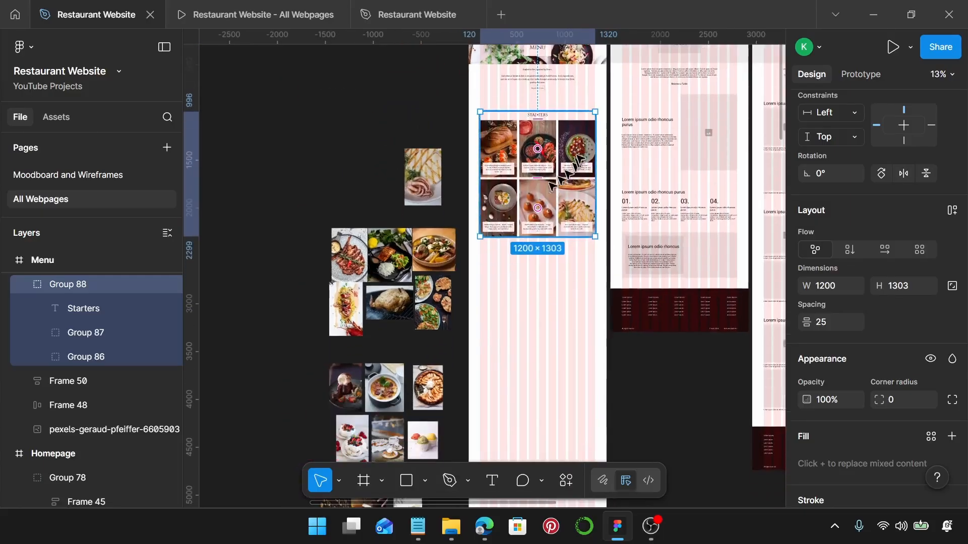
{"action": "scroll", "coordinate": [569, 151], "scroll_direction": "down", "scroll_amount": 1}
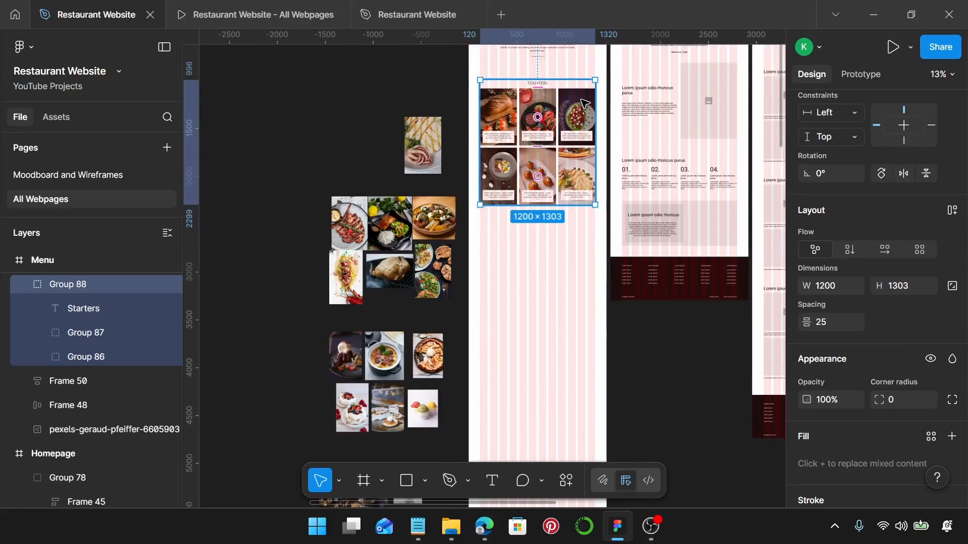
{"action": "left_click_drag", "start_coordinate": [583, 105], "coordinate": [583, 245]}
{"action": "scroll", "coordinate": [583, 246], "scroll_direction": "down", "scroll_amount": 2}
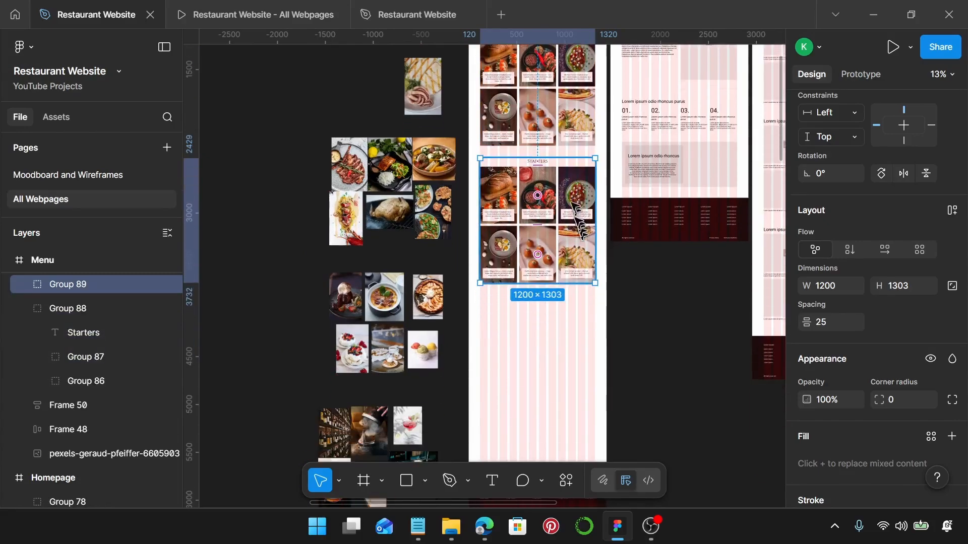
{"action": "left_click_drag", "start_coordinate": [576, 190], "coordinate": [589, 330]}
- Move the Tablet page frames down together to free space beneath the desktop Menu page
{"action": "scroll", "coordinate": [589, 325], "scroll_direction": "down", "scroll_amount": 5}
{"action": "scroll", "coordinate": [589, 322], "scroll_direction": "down", "scroll_amount": 5}
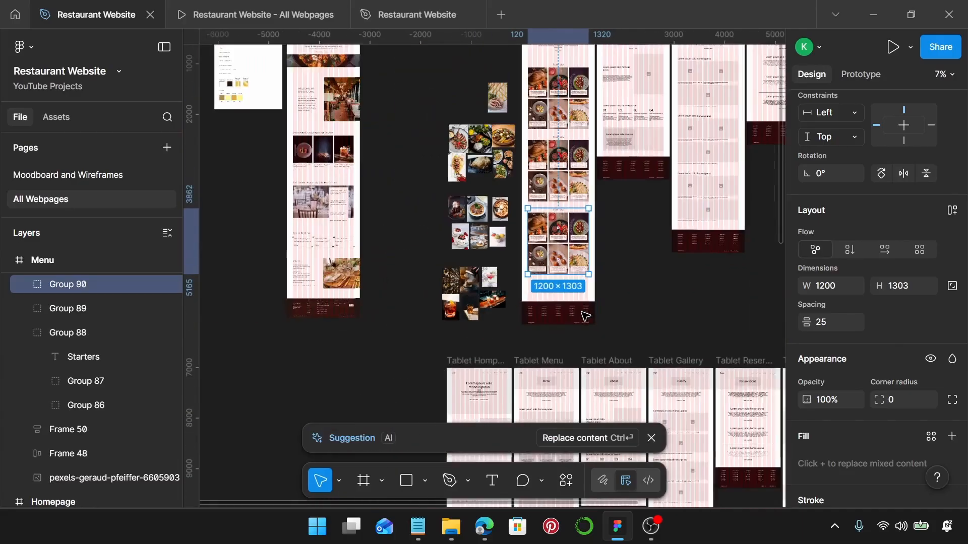
{"action": "scroll", "coordinate": [580, 311], "scroll_direction": "down", "scroll_amount": 5}
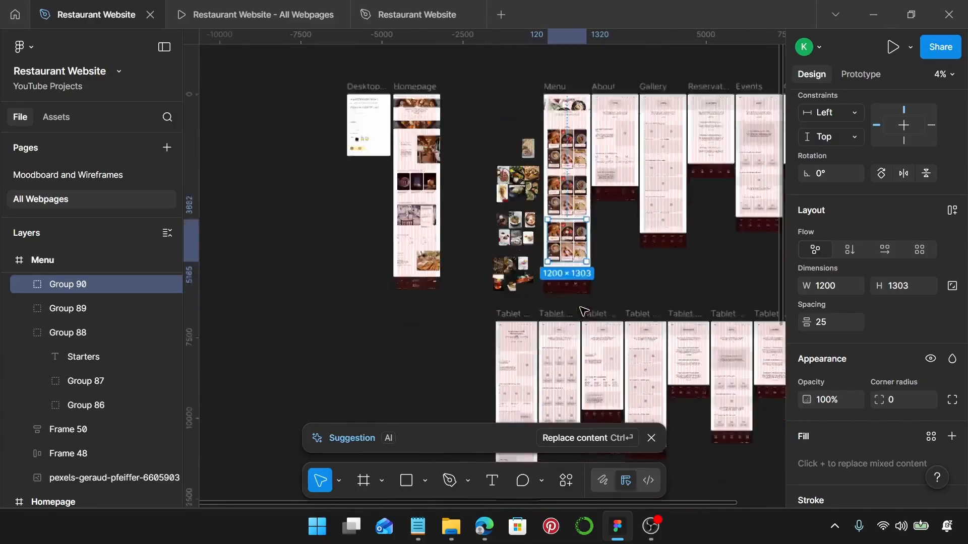
{"action": "scroll", "coordinate": [579, 309], "scroll_direction": "down", "scroll_amount": 4}
{"action": "left_click_drag", "start_coordinate": [508, 207], "coordinate": [714, 430]}
{"action": "left_click_drag", "start_coordinate": [610, 236], "coordinate": [620, 264]}
- Extend the Menu frame to a height of 7544 and move its footer down close to the new bottom edge
{"action": "scroll", "coordinate": [581, 218], "scroll_direction": "up", "scroll_amount": 3}
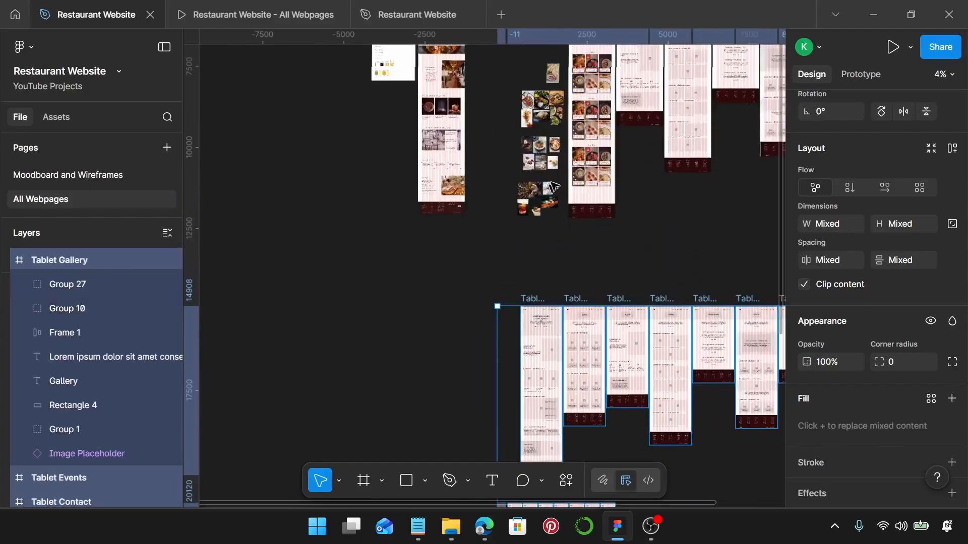
{"action": "left_click", "coordinate": [585, 151]}
{"action": "left_click_drag", "start_coordinate": [593, 307], "coordinate": [598, 352]}
{"action": "scroll", "coordinate": [597, 343], "scroll_direction": "up", "scroll_amount": 3}
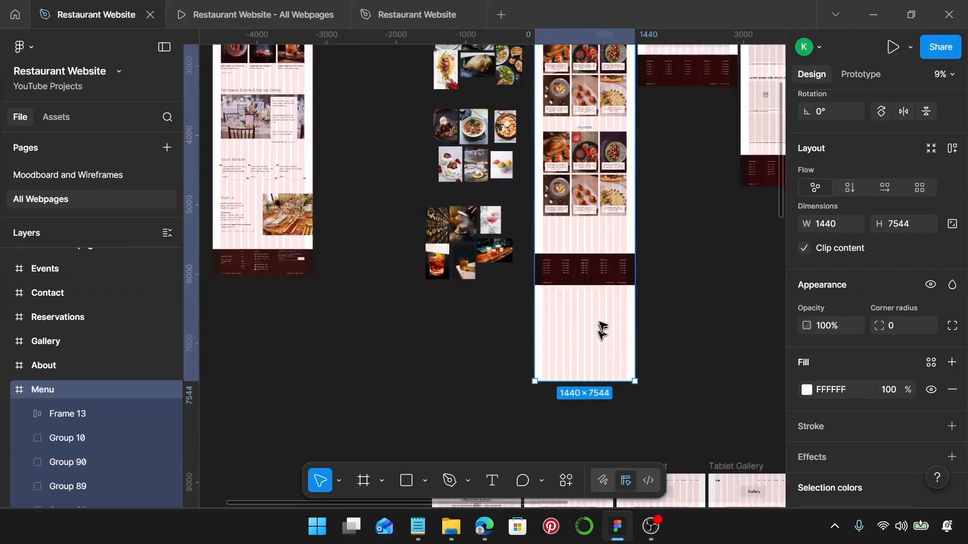
{"action": "left_click_drag", "start_coordinate": [592, 276], "coordinate": [593, 366]}
- Duplicate the third card section below itself as a fourth section, with a 130 px gap
{"action": "left_click", "coordinate": [594, 146]}
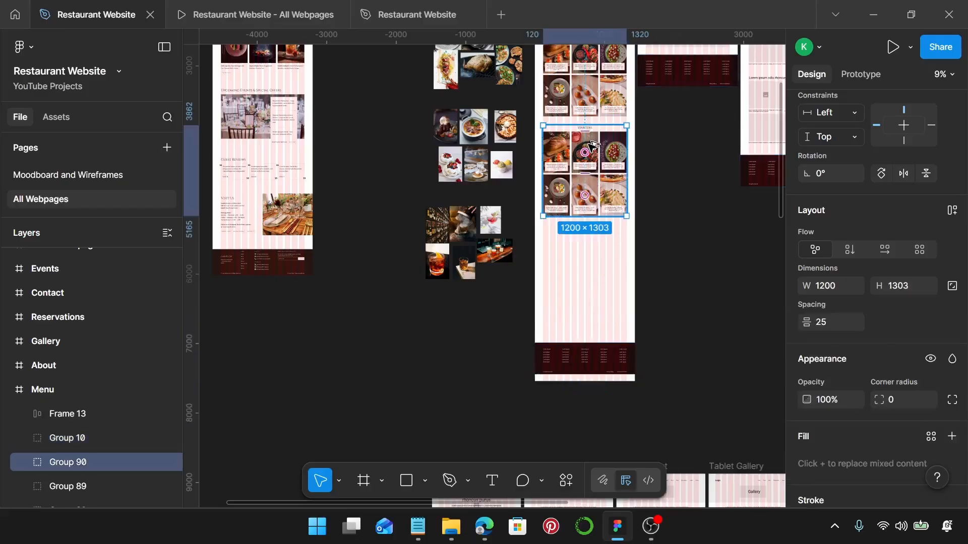
{"action": "left_click_drag", "start_coordinate": [604, 143], "coordinate": [605, 242]}
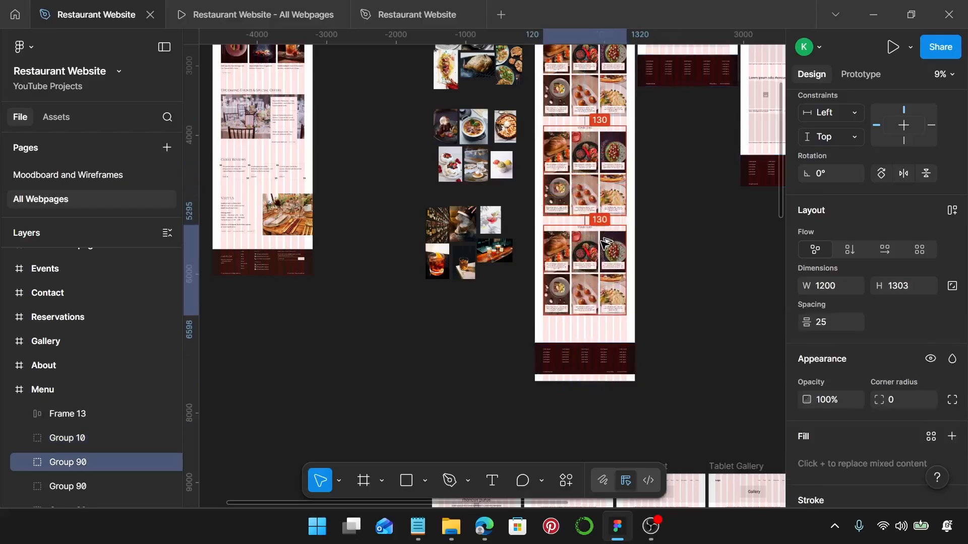
{"action": "scroll", "coordinate": [605, 183], "scroll_direction": "up", "scroll_amount": 5, "text": "ctrl"}
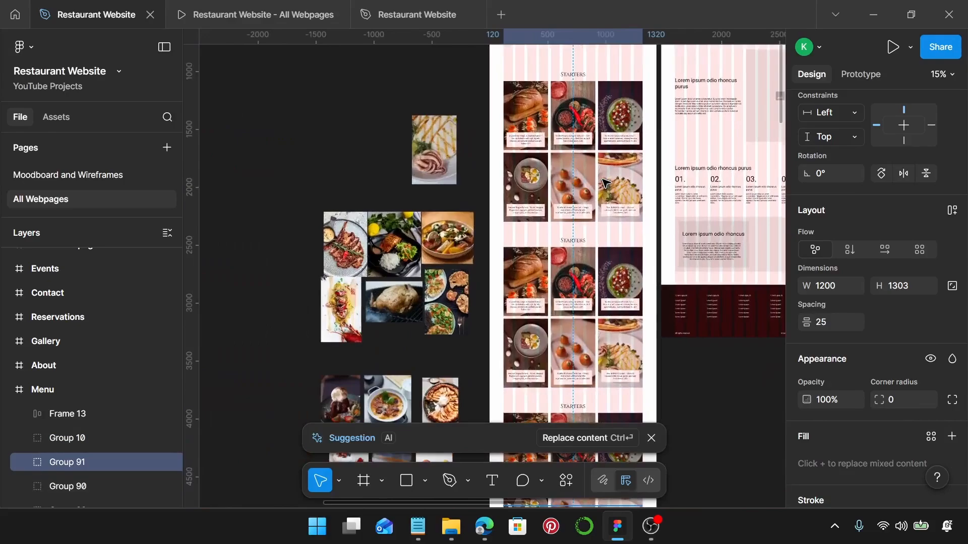
{"action": "scroll", "coordinate": [605, 183], "scroll_direction": "down", "scroll_amount": 3, "text": "ctrl"}
{"action": "scroll", "coordinate": [580, 151], "scroll_direction": "down", "scroll_amount": 4}
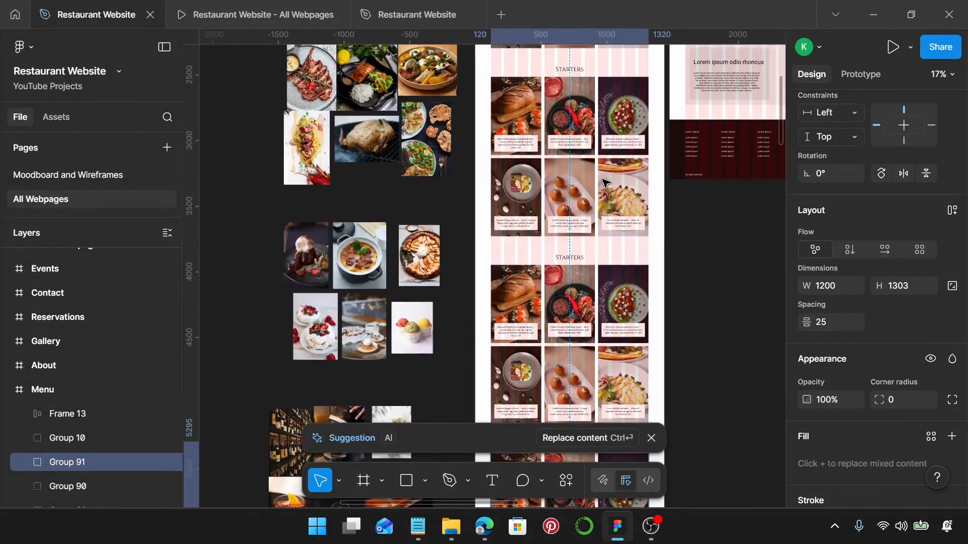
- Select the second card section, switch to Notepad and compare the Mains dish descriptions with the mains photos beside the Menu page
{"action": "left_click", "coordinate": [573, 132]}
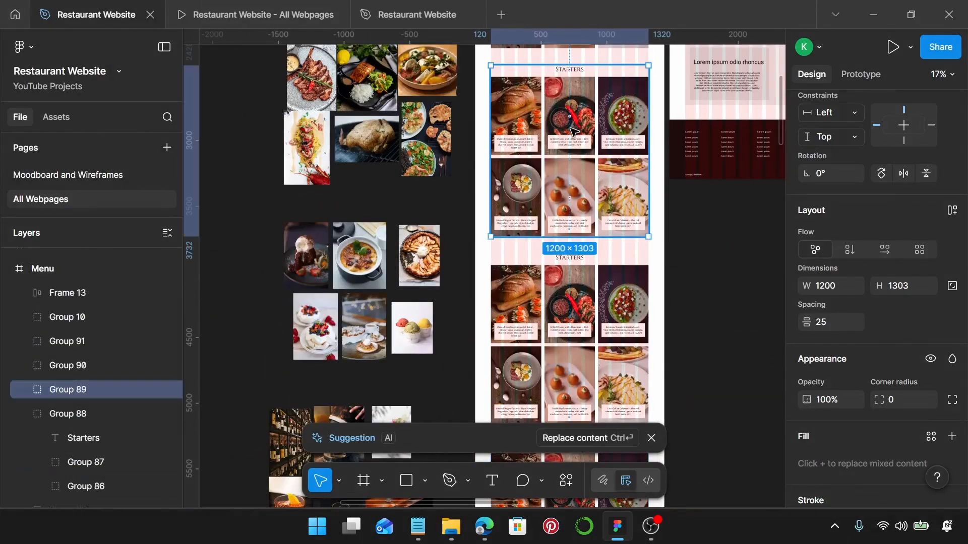
{"action": "left_click", "coordinate": [420, 527]}
{"action": "scroll", "coordinate": [694, 359], "scroll_direction": "down", "scroll_amount": 10}
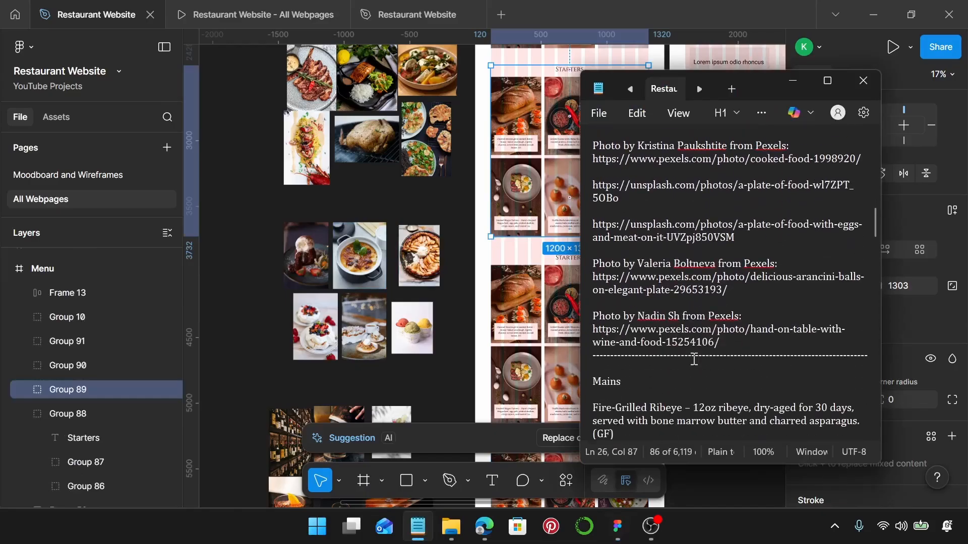
{"action": "scroll", "coordinate": [694, 359], "scroll_direction": "down", "scroll_amount": 2}
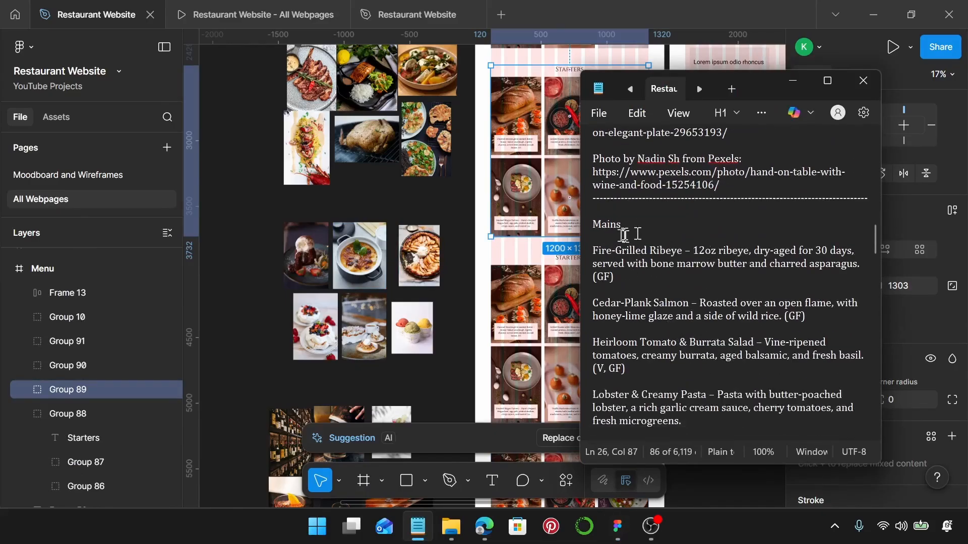
{"action": "scroll", "coordinate": [456, 195], "scroll_direction": "up", "scroll_amount": 2}
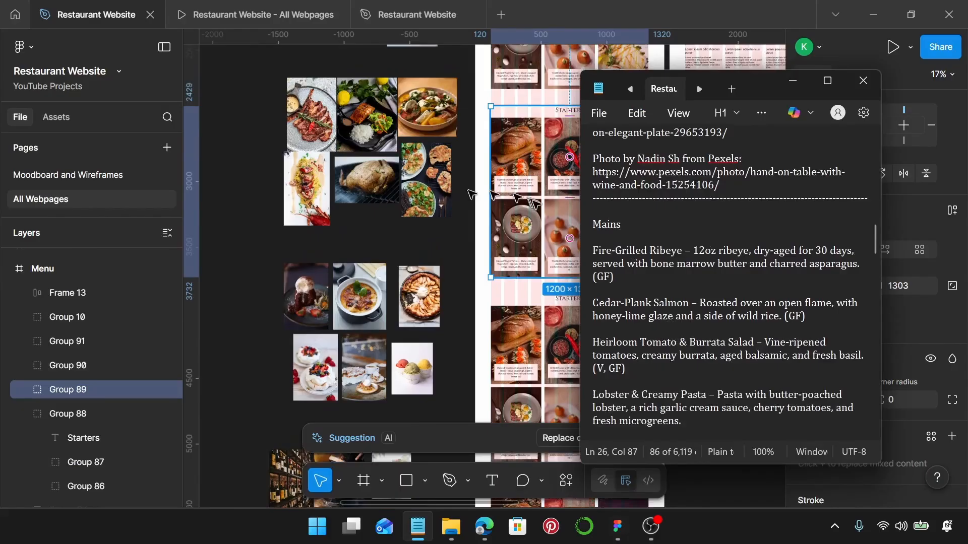
{"action": "scroll", "coordinate": [535, 201], "scroll_direction": "down", "scroll_amount": 2}
{"action": "scroll", "coordinate": [524, 202], "scroll_direction": "right", "scroll_amount": 2}
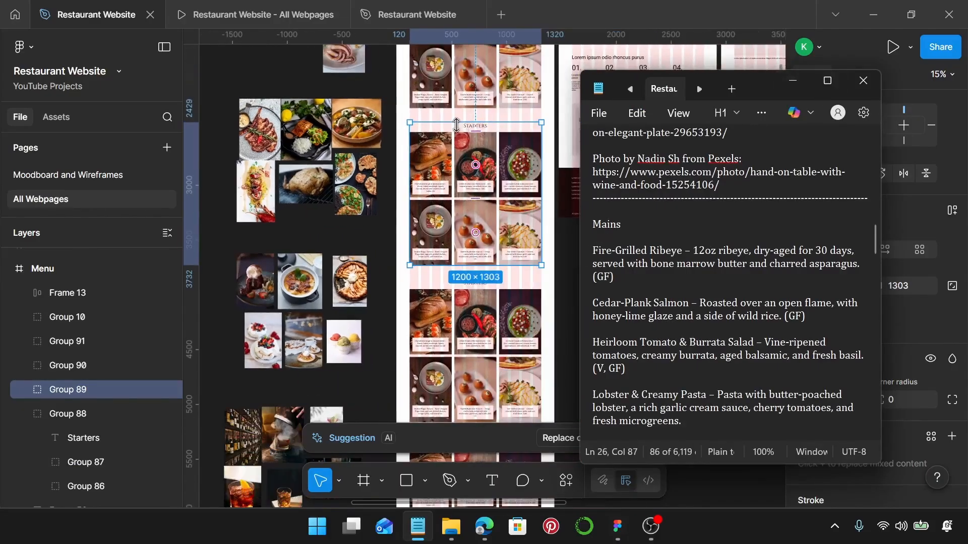
{"action": "scroll", "coordinate": [461, 128], "scroll_direction": "up", "scroll_amount": 3, "text": "ctrl"}
{"action": "scroll", "coordinate": [418, 208], "scroll_direction": "down", "scroll_amount": 3, "text": "ctrl"}
{"action": "scroll", "coordinate": [418, 208], "scroll_direction": "left", "scroll_amount": 1}
{"action": "scroll", "coordinate": [287, 191], "scroll_direction": "left", "scroll_amount": 2}
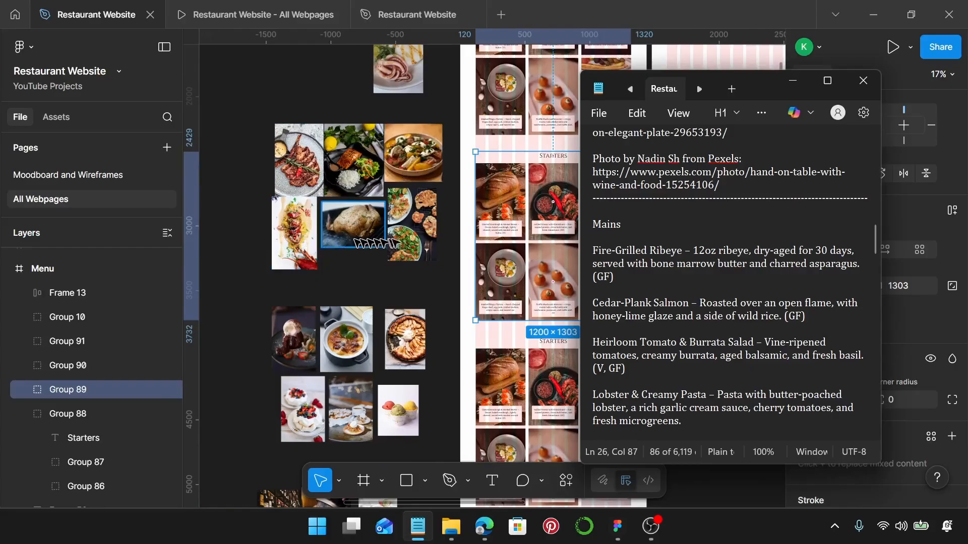
{"action": "scroll", "coordinate": [697, 276], "scroll_direction": "down", "scroll_amount": 3}
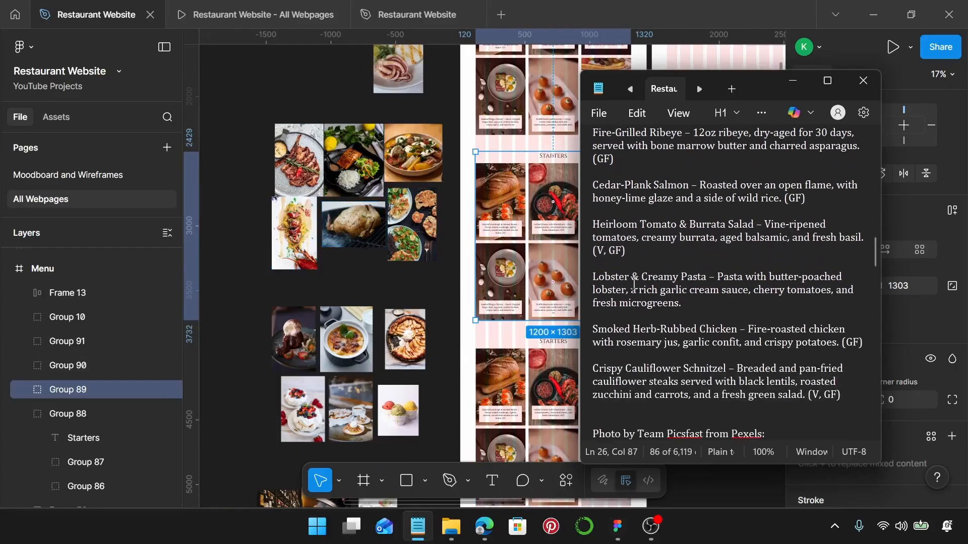
- Return to the Menu page design and review the photos and captions of the Starters and Mains card sections
{"action": "scroll", "coordinate": [460, 209], "scroll_direction": "right", "scroll_amount": 4}
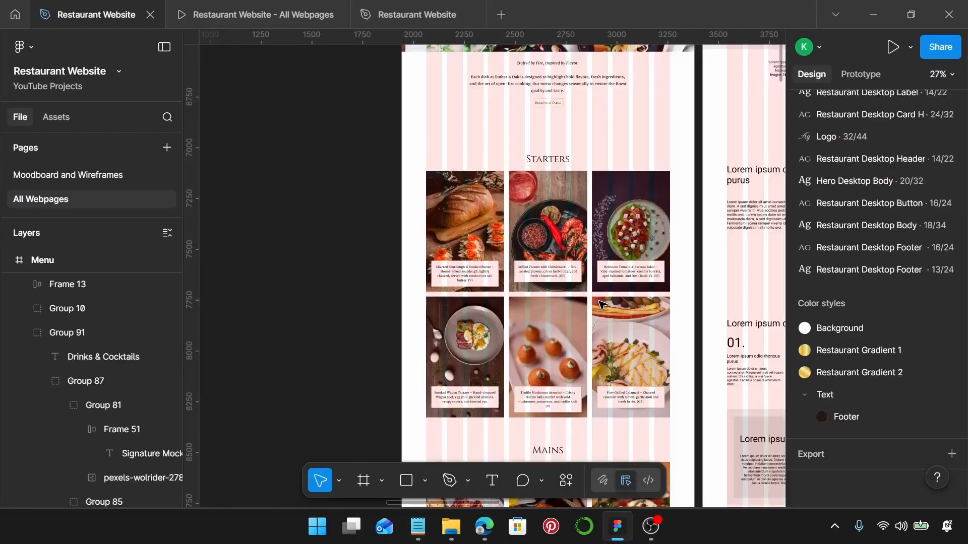
{"action": "scroll", "coordinate": [601, 305], "scroll_direction": "down", "scroll_amount": 5}
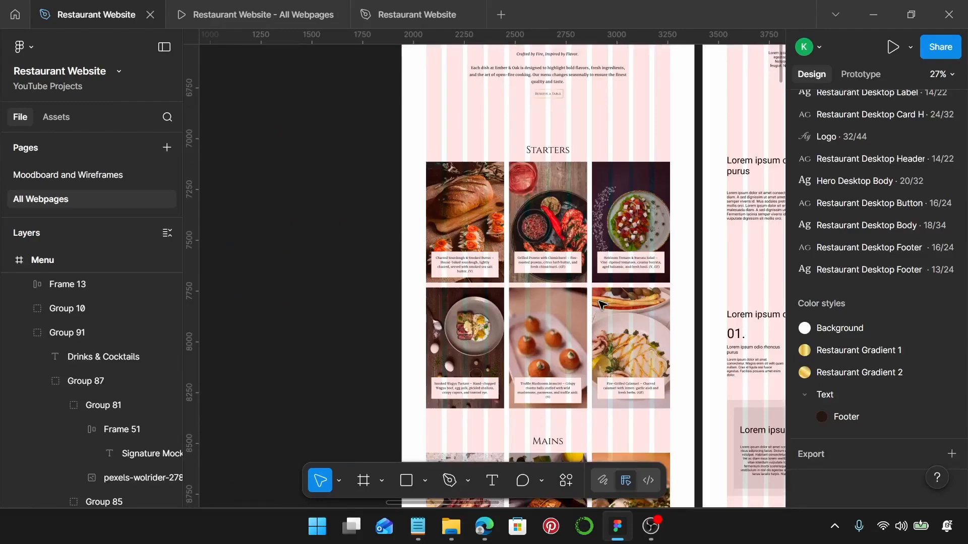
{"action": "scroll", "coordinate": [602, 304], "scroll_direction": "down", "scroll_amount": 6}
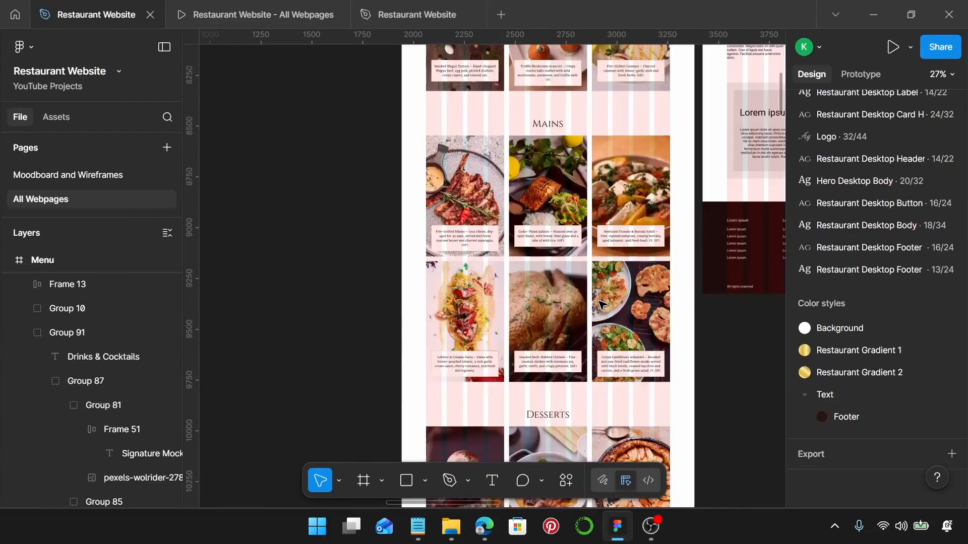
{"action": "scroll", "coordinate": [574, 264], "scroll_direction": "up", "scroll_amount": 2}
{"action": "scroll", "coordinate": [574, 263], "scroll_direction": "up", "scroll_amount": 2}
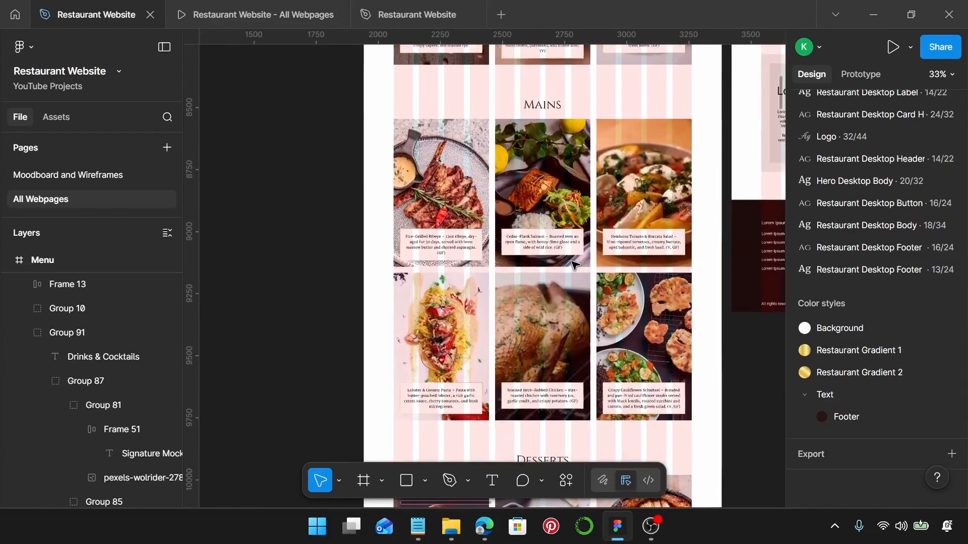
{"action": "scroll", "coordinate": [574, 263], "scroll_direction": "up", "scroll_amount": 2}
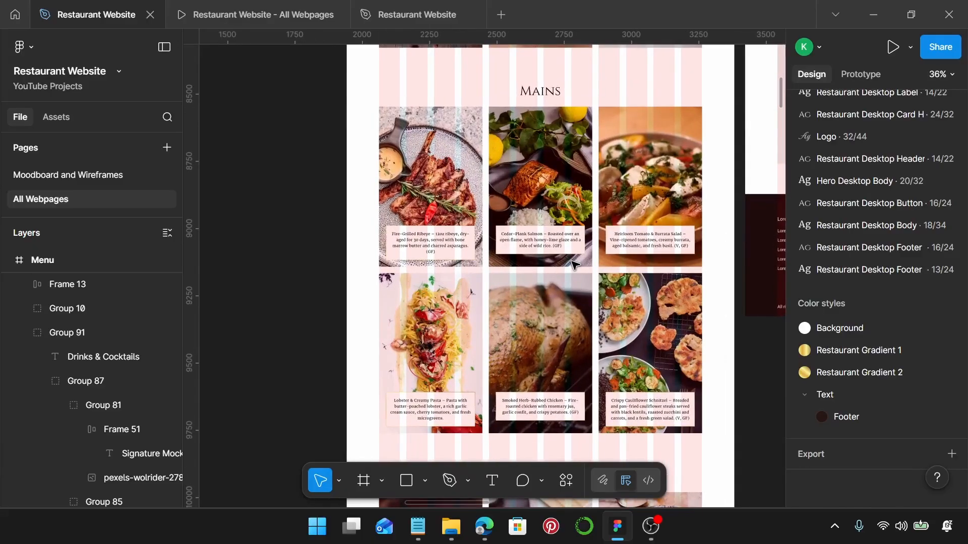
{"action": "scroll", "coordinate": [573, 263], "scroll_direction": "down", "scroll_amount": 1}
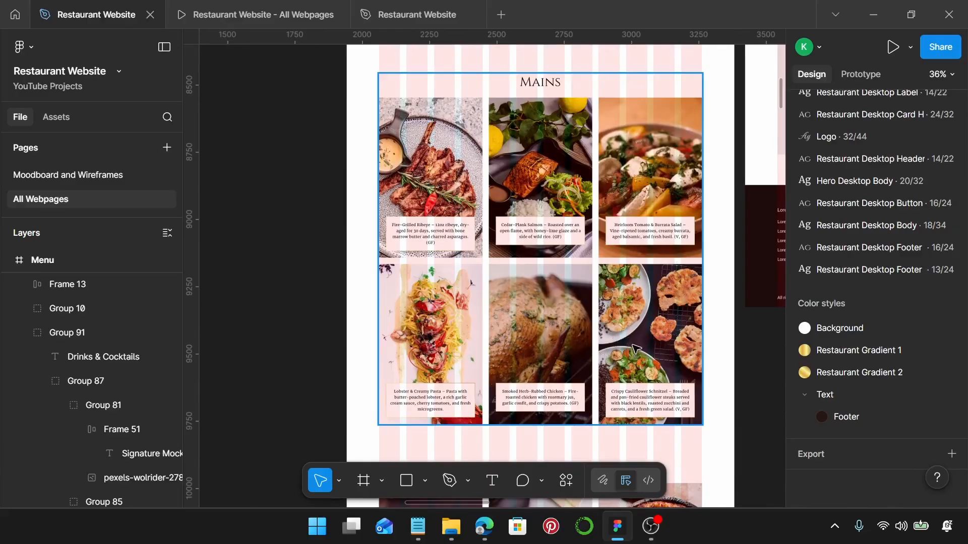
- Switch to Notepad and check the Mains dish descriptions and photo credits against the Mains cards
{"action": "left_click", "coordinate": [418, 527]}
{"action": "scroll", "coordinate": [769, 281], "scroll_direction": "up", "scroll_amount": 10}
{"action": "scroll", "coordinate": [770, 281], "scroll_direction": "up", "scroll_amount": 20}
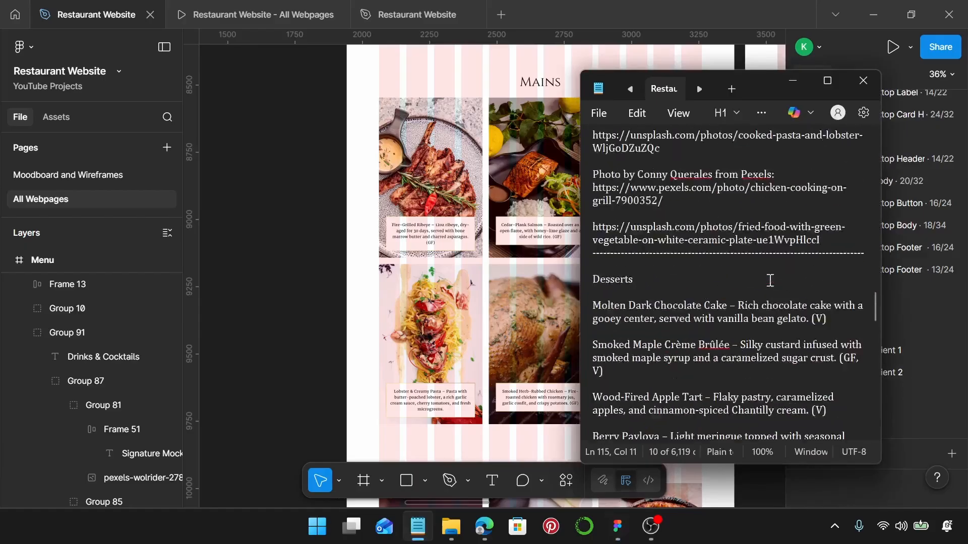
{"action": "scroll", "coordinate": [770, 280], "scroll_direction": "down", "scroll_amount": 15}
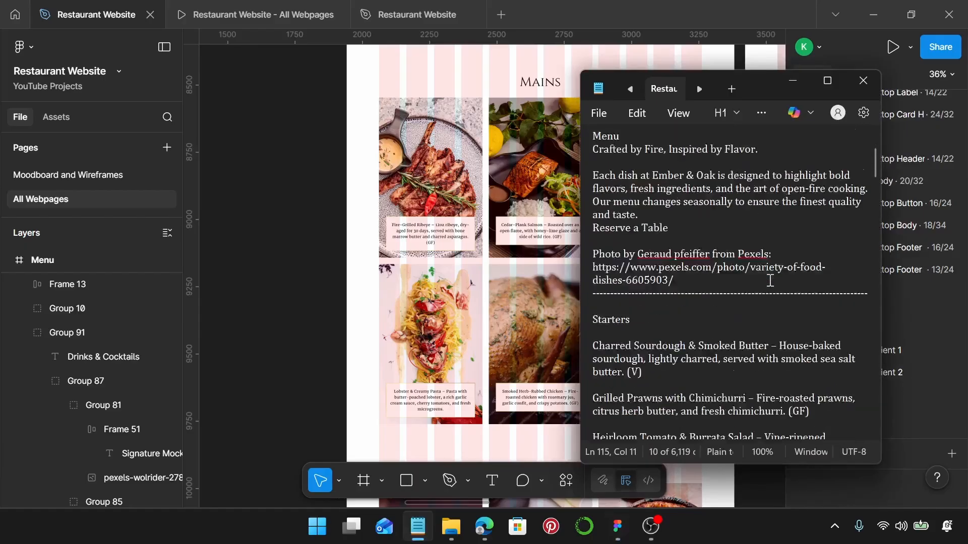
{"action": "scroll", "coordinate": [769, 281], "scroll_direction": "down", "scroll_amount": 5}
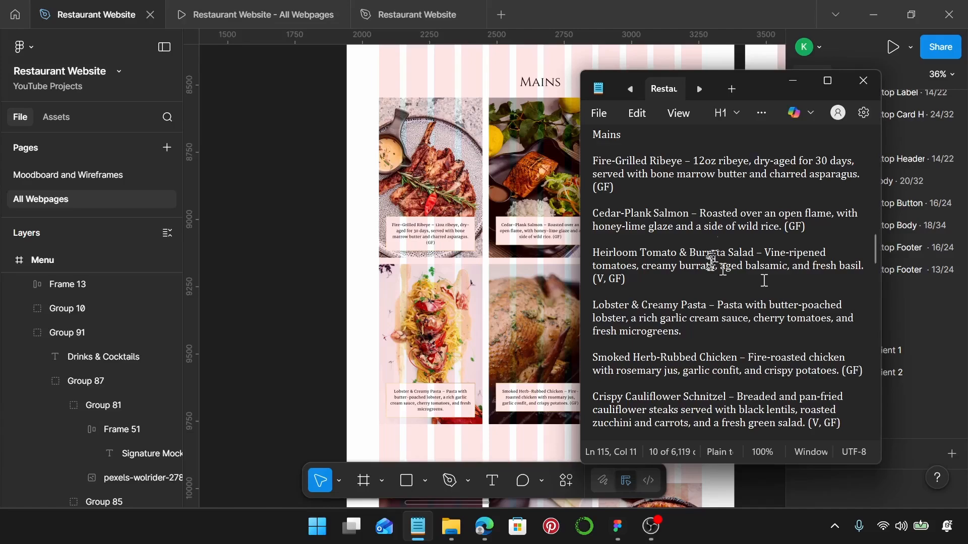
{"action": "scroll", "coordinate": [673, 201], "scroll_direction": "up", "scroll_amount": 1}
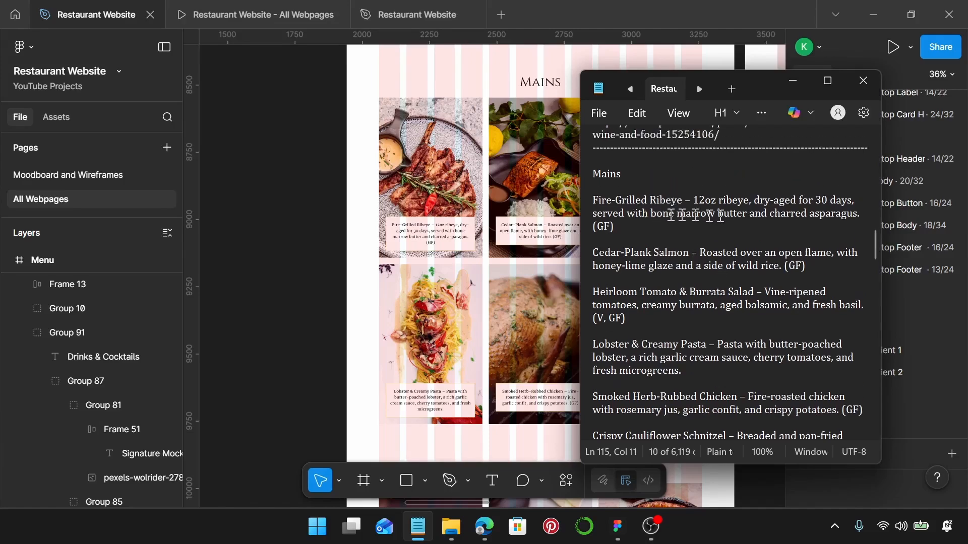
{"action": "left_click", "coordinate": [671, 253]}
{"action": "scroll", "coordinate": [671, 256], "scroll_direction": "down", "scroll_amount": 1}
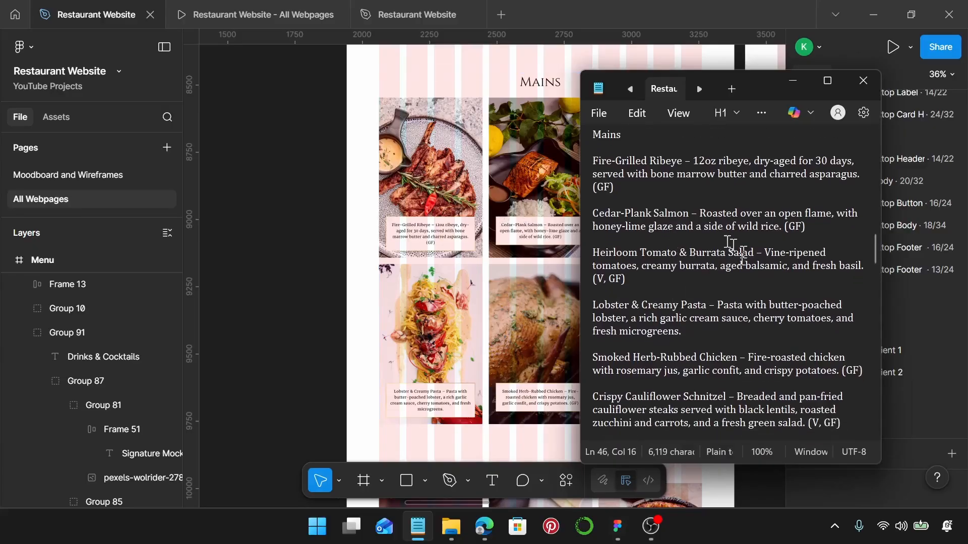
{"action": "scroll", "coordinate": [740, 286], "scroll_direction": "down", "scroll_amount": 8}
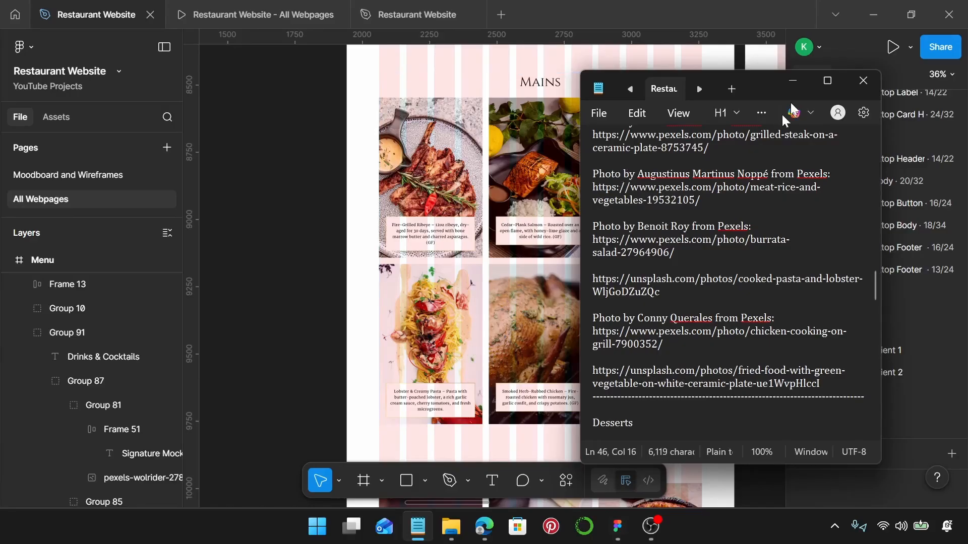
{"action": "left_click", "coordinate": [792, 80]}
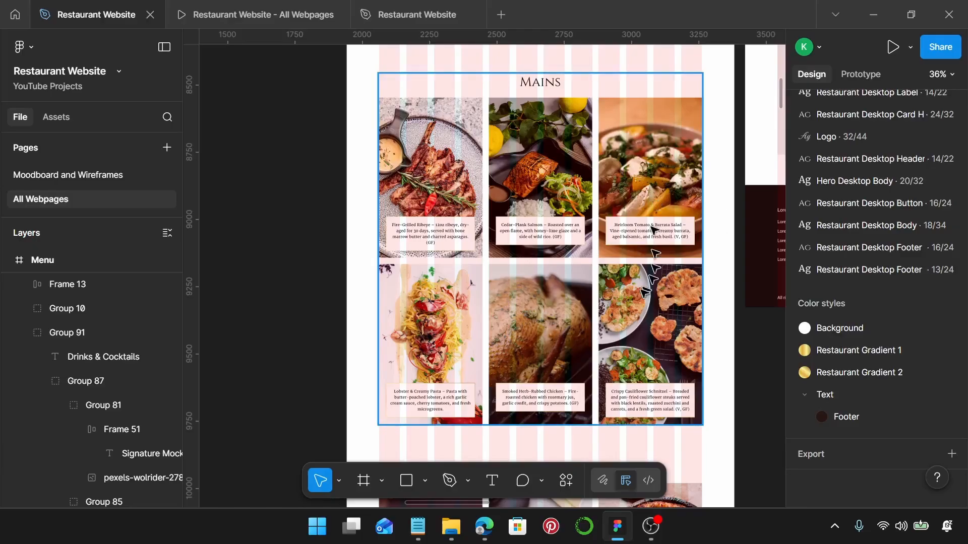
- Examine the photos and captions of the Desserts and Drinks & Cocktails sections down to the footer
{"action": "scroll", "coordinate": [653, 274], "scroll_direction": "down", "scroll_amount": 6}
{"action": "scroll", "coordinate": [644, 293], "scroll_direction": "down", "scroll_amount": 3}
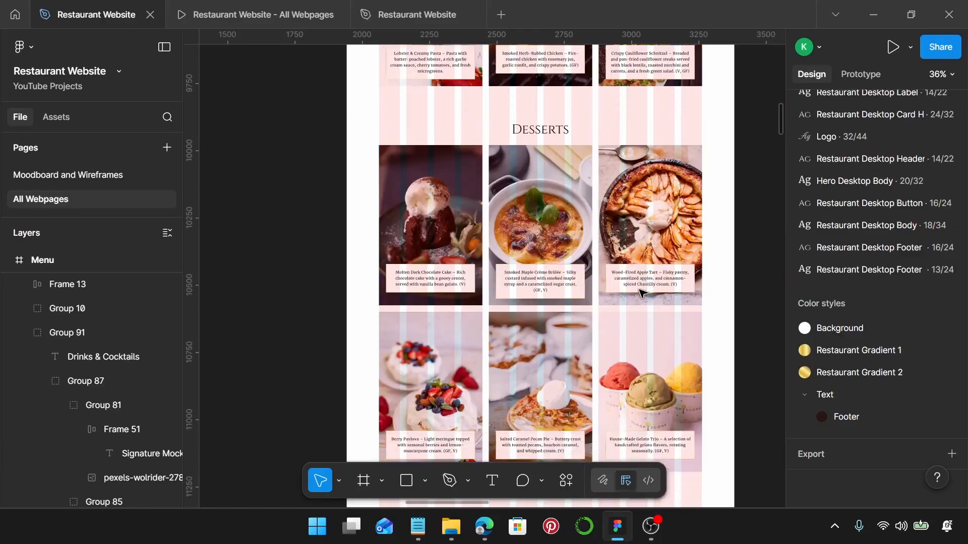
{"action": "scroll", "coordinate": [556, 363], "scroll_direction": "down", "scroll_amount": 1}
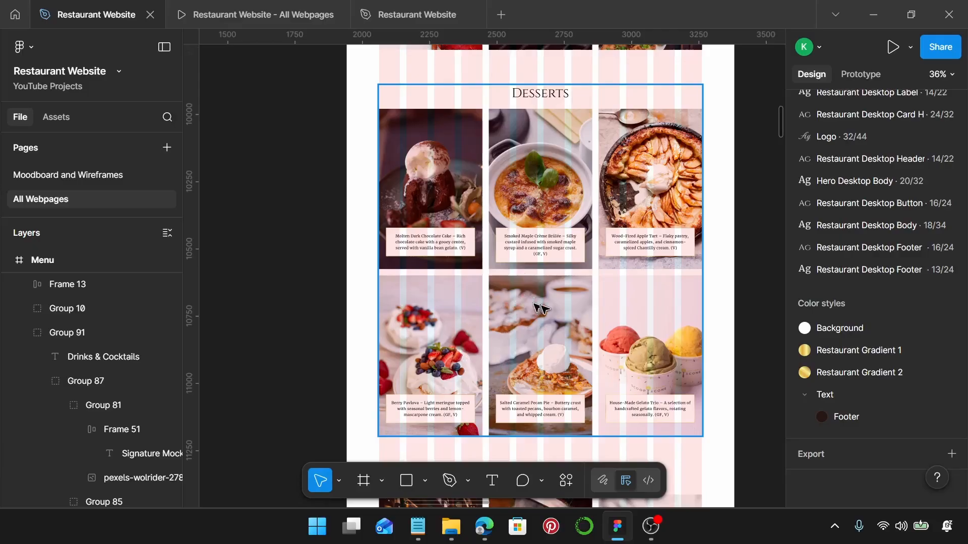
{"action": "scroll", "coordinate": [544, 309], "scroll_direction": "down", "scroll_amount": 7}
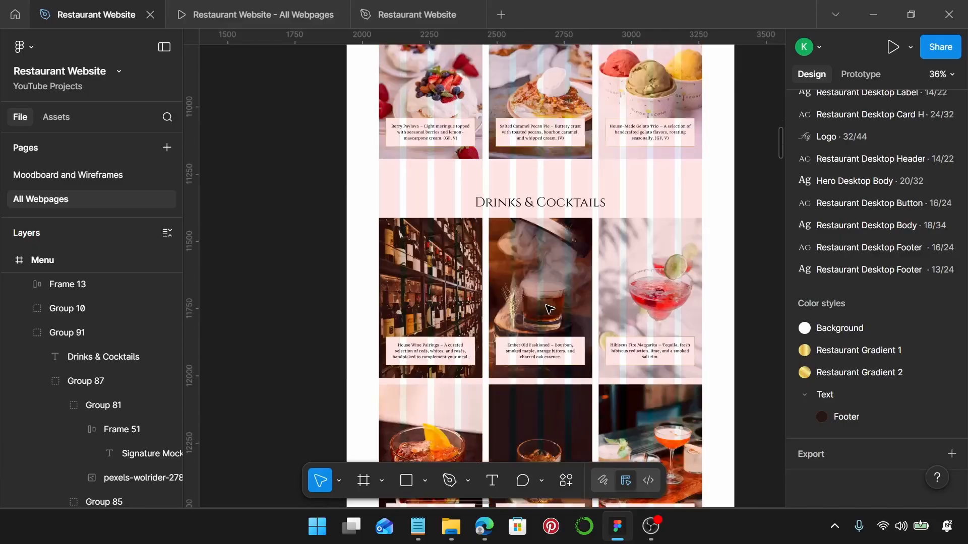
{"action": "scroll", "coordinate": [548, 309], "scroll_direction": "down", "scroll_amount": 2}
{"action": "left_click", "coordinate": [525, 147]}
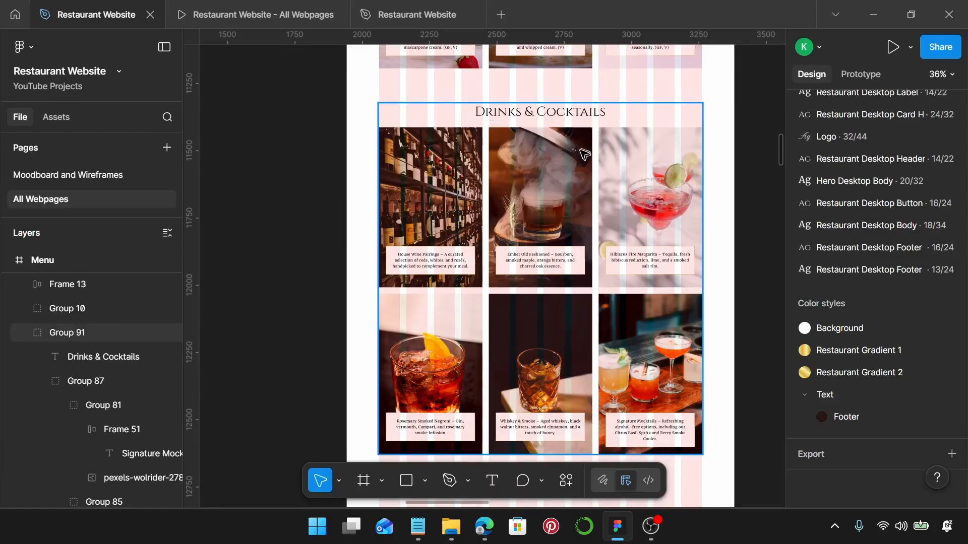
{"action": "scroll", "coordinate": [588, 151], "scroll_direction": "down", "scroll_amount": 1}
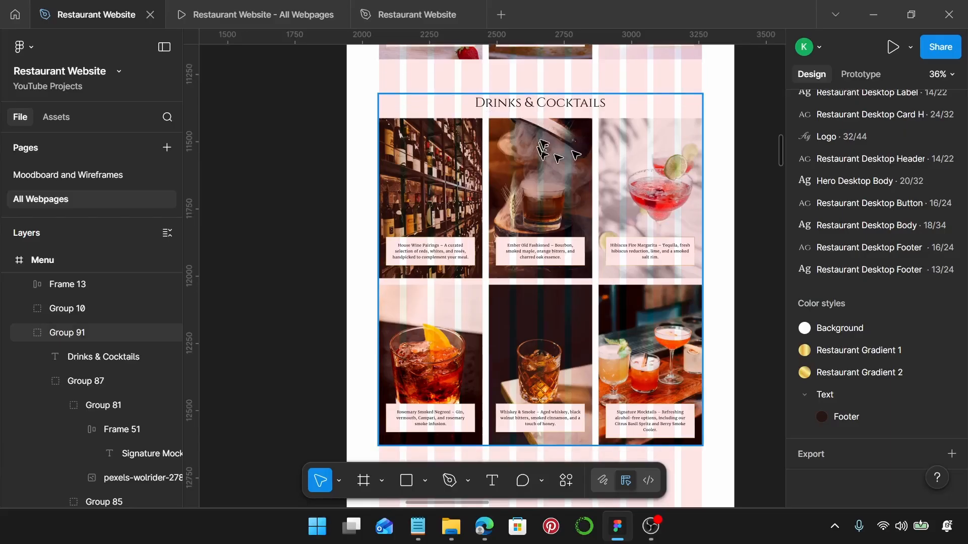
{"action": "scroll", "coordinate": [599, 173], "scroll_direction": "down", "scroll_amount": 5}
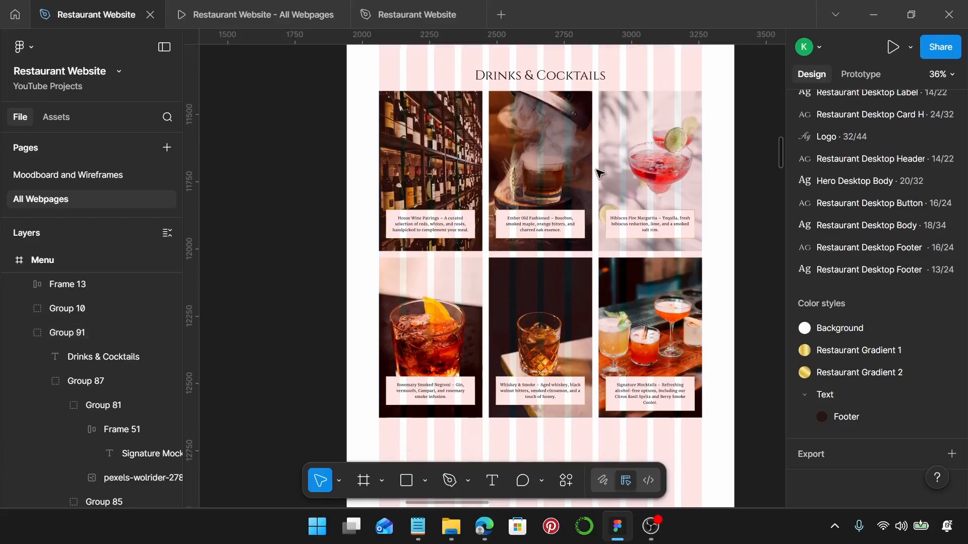
{"action": "scroll", "coordinate": [598, 202], "scroll_direction": "up", "scroll_amount": 4}
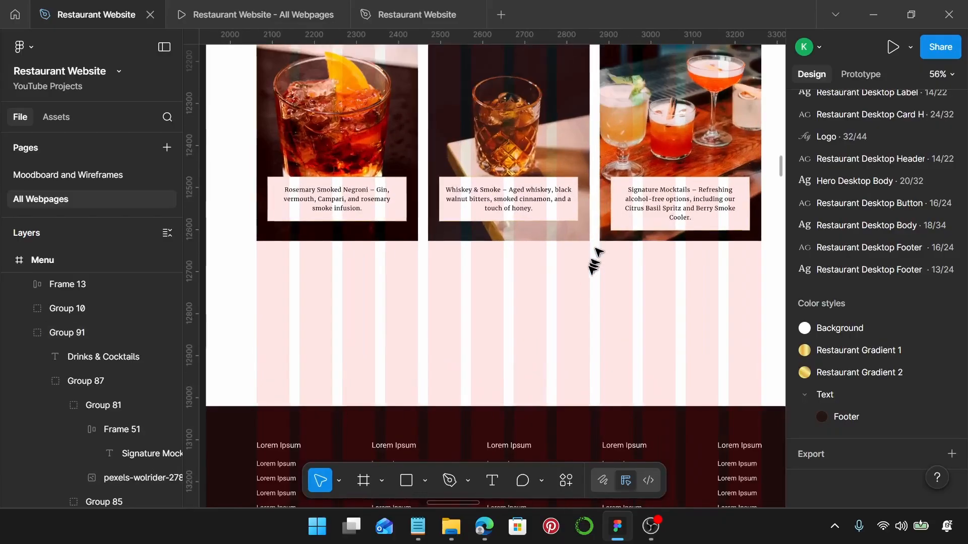
- Switch to Notepad and copy the "Special Dietary Options Available (Vegan, Gluten-Free, Dairy-Free) – Ask your server for modifications." note
{"action": "left_click", "coordinate": [418, 526]}
{"action": "scroll", "coordinate": [796, 259], "scroll_direction": "down", "scroll_amount": 1}
{"action": "scroll", "coordinate": [797, 260], "scroll_direction": "down", "scroll_amount": 20}
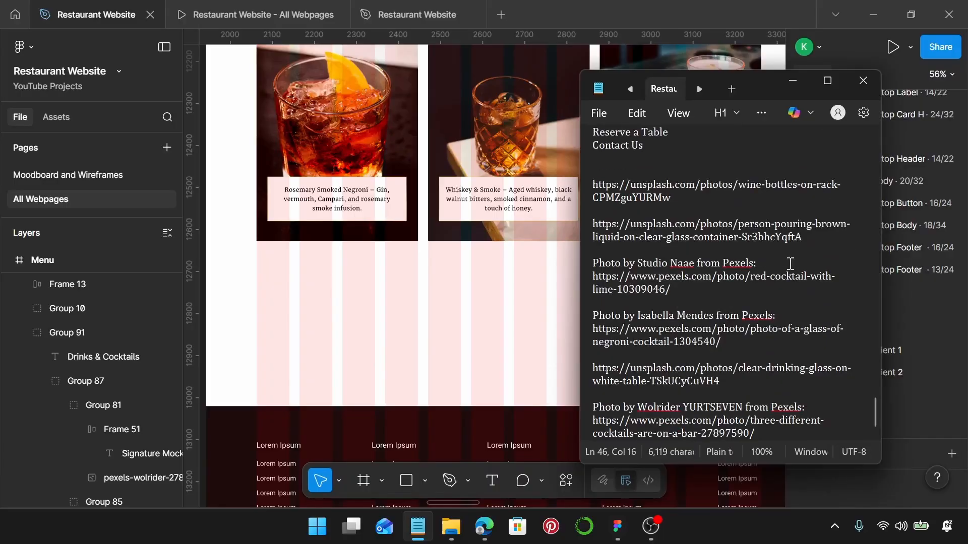
{"action": "scroll", "coordinate": [791, 263], "scroll_direction": "up", "scroll_amount": 6}
{"action": "left_click_drag", "start_coordinate": [834, 339], "coordinate": [593, 333]}
{"action": "key", "text": "ctrl+c"}
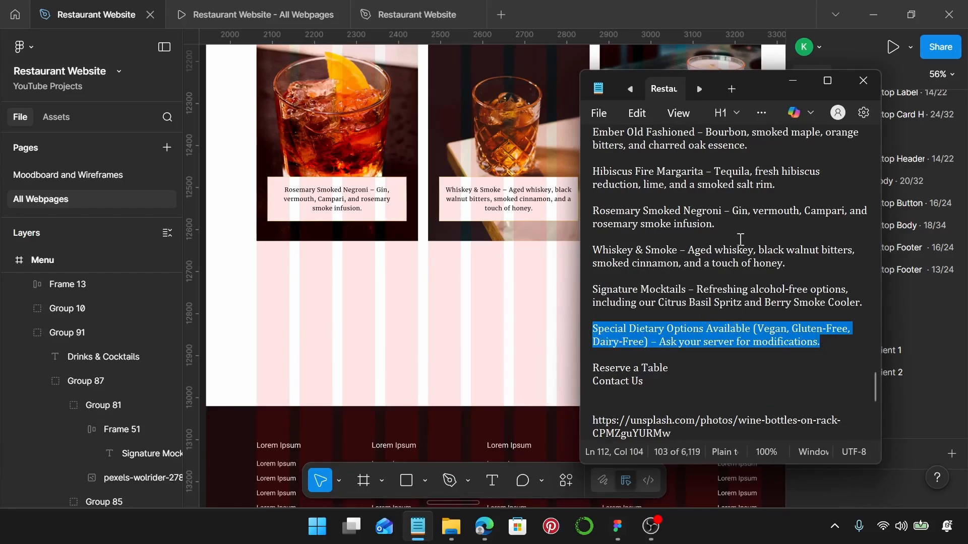
- Add the copied Special Dietary Options note as a text layer in the empty space below the Drinks & Cocktails cards
{"action": "scroll", "coordinate": [493, 303], "scroll_direction": "up", "scroll_amount": 1}
{"action": "left_click", "coordinate": [446, 333]}
{"action": "key", "text": "t"}
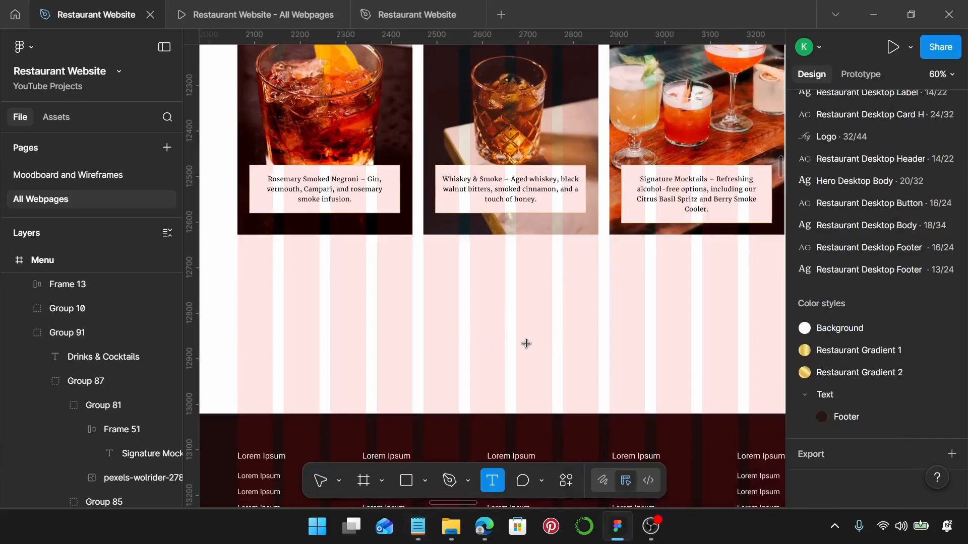
{"action": "left_click", "coordinate": [479, 301]}
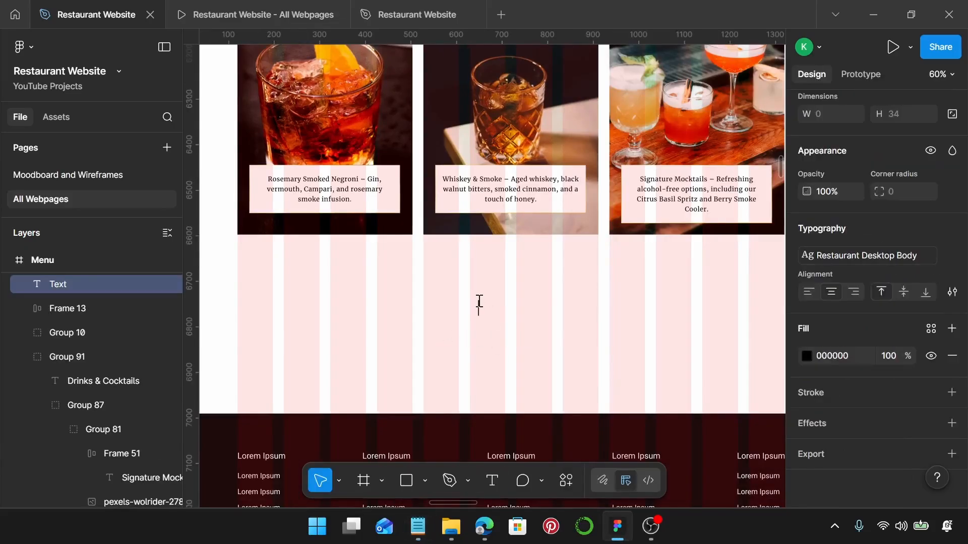
{"action": "key", "text": "ctrl+v"}
{"action": "key", "text": "Escape"}
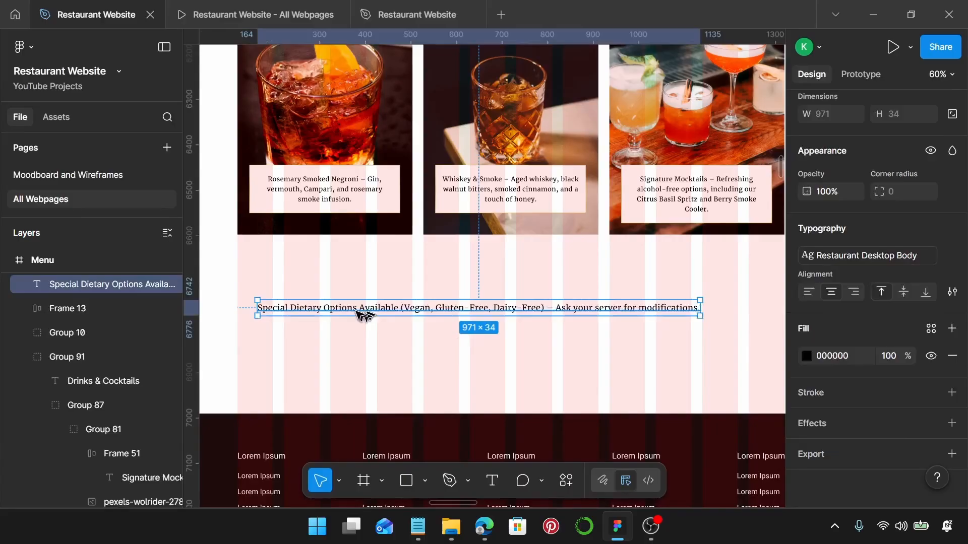
- Move the dietary note closer to the drinks cards, aligning its left edge with the third grid column at 324
{"action": "left_click_drag", "start_coordinate": [357, 314], "coordinate": [429, 298]}
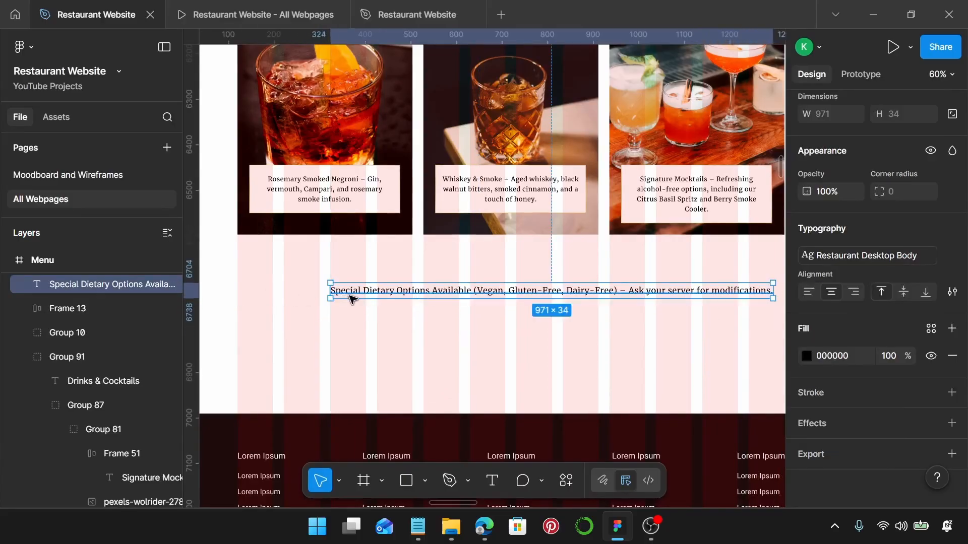
{"action": "scroll", "coordinate": [334, 298], "scroll_direction": "up", "scroll_amount": 4}
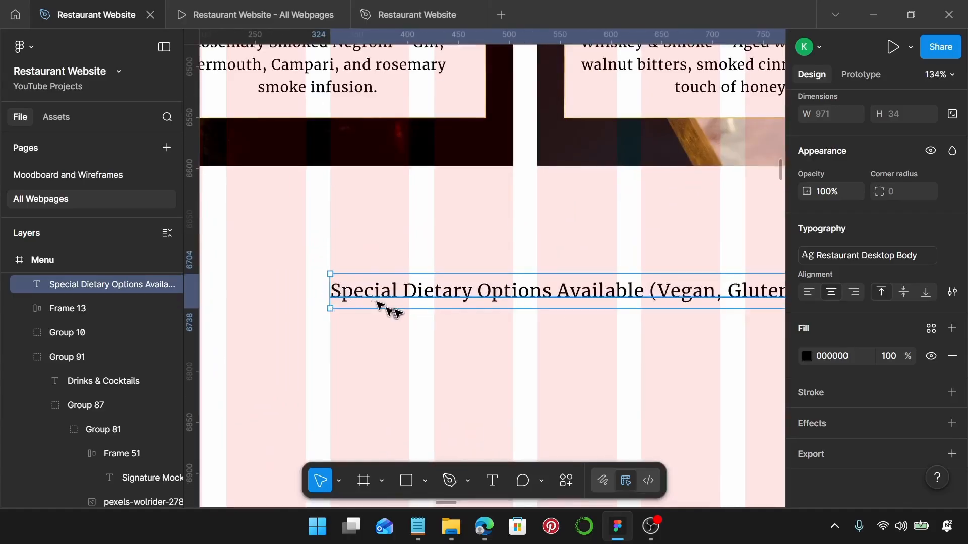
{"action": "scroll", "coordinate": [403, 315], "scroll_direction": "down", "scroll_amount": 2}
{"action": "scroll", "coordinate": [422, 320], "scroll_direction": "down", "scroll_amount": 3}
{"action": "scroll", "coordinate": [722, 321], "scroll_direction": "right", "scroll_amount": 1}
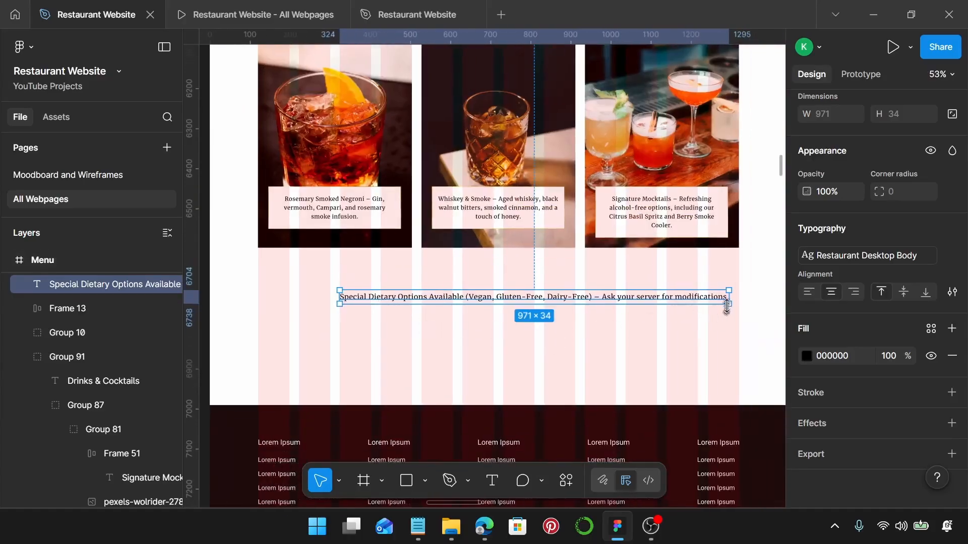
- Narrow the dietary note's text box to 792 px wide so it ends at the tenth grid column
{"action": "left_click_drag", "start_coordinate": [731, 296], "coordinate": [659, 299]}
{"action": "scroll", "coordinate": [658, 299], "scroll_direction": "up", "scroll_amount": 4}
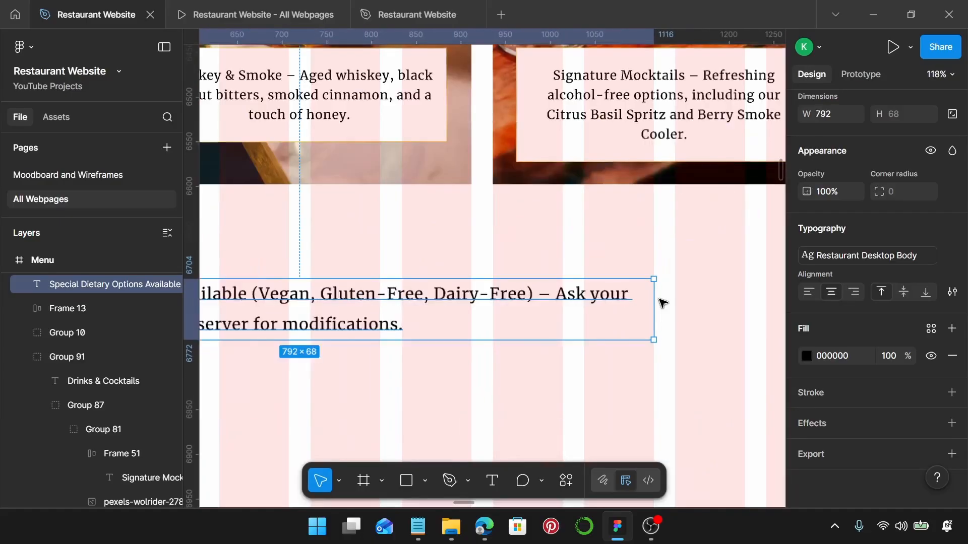
{"action": "scroll", "coordinate": [633, 324], "scroll_direction": "down", "scroll_amount": 2}
{"action": "scroll", "coordinate": [633, 325], "scroll_direction": "down", "scroll_amount": 2}
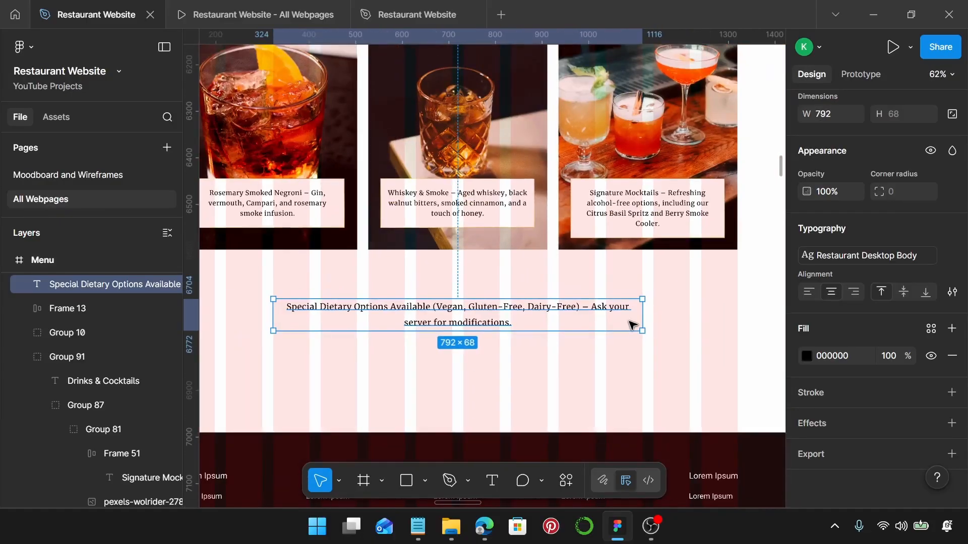
{"action": "scroll", "coordinate": [523, 330], "scroll_direction": "left", "scroll_amount": 3}
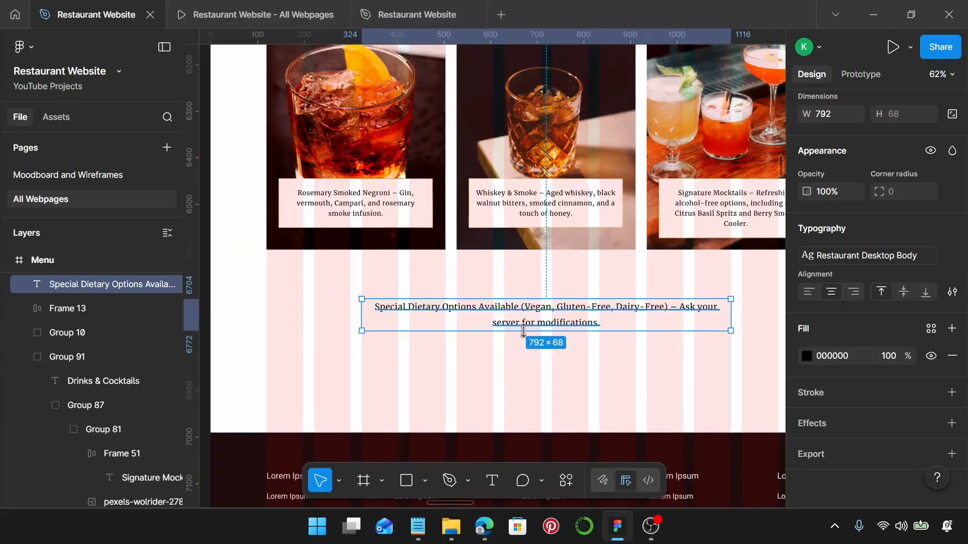
{"action": "left_click", "coordinate": [562, 363]}
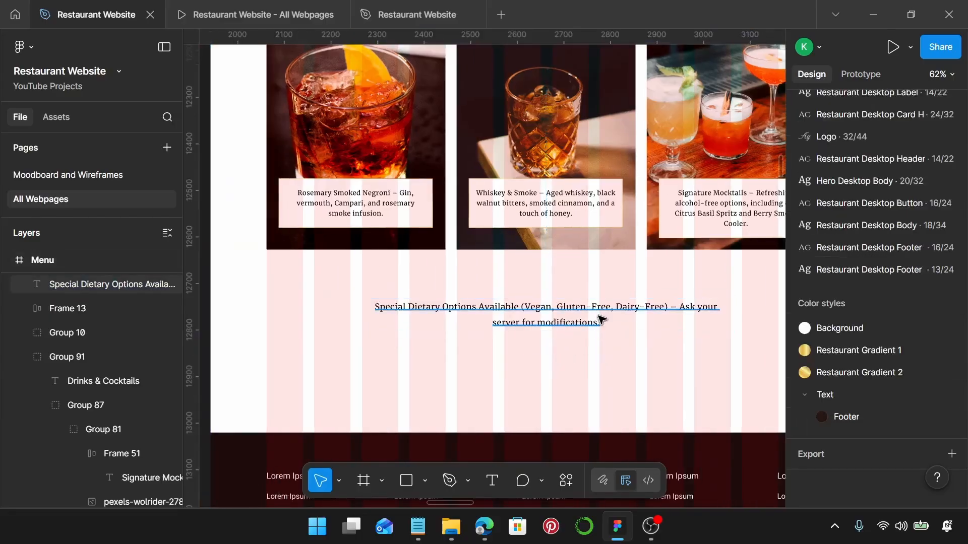
- Select and copy the Reserve a Table button in the intro section beneath the Menu hero image
{"action": "scroll", "coordinate": [540, 360], "scroll_direction": "down", "scroll_amount": 5}
{"action": "scroll", "coordinate": [538, 359], "scroll_direction": "down", "scroll_amount": 2}
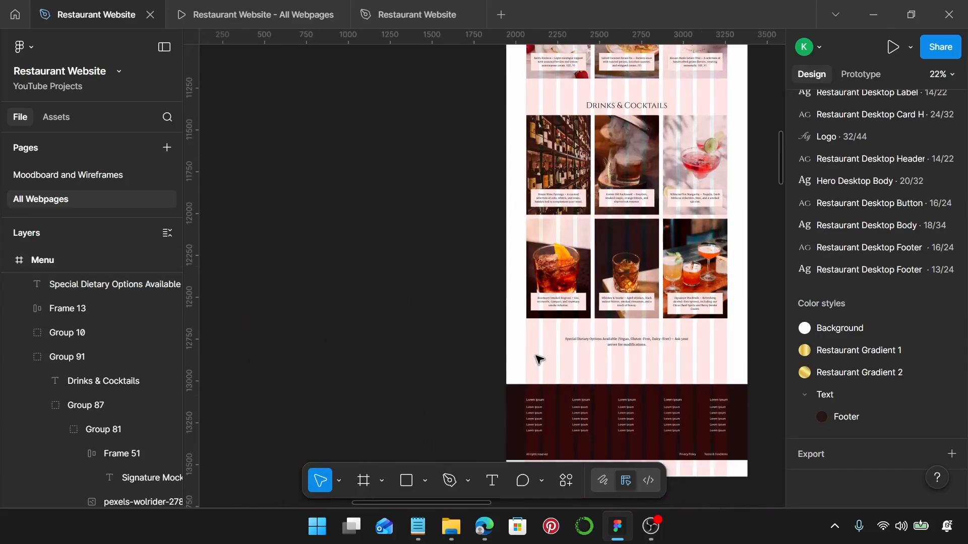
{"action": "scroll", "coordinate": [538, 360], "scroll_direction": "up", "scroll_amount": 10}
{"action": "scroll", "coordinate": [597, 353], "scroll_direction": "up", "scroll_amount": 4}
{"action": "left_click", "coordinate": [595, 361]}
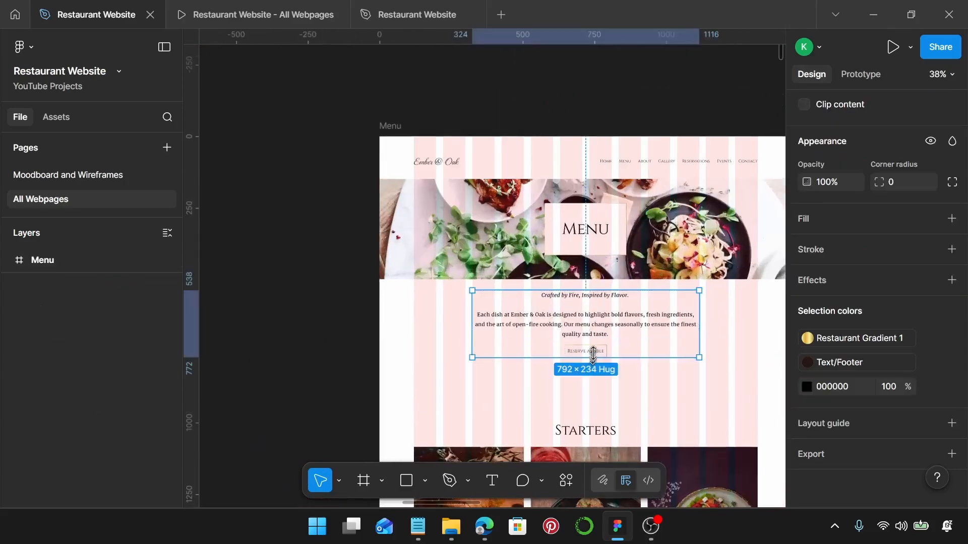
{"action": "left_click", "coordinate": [599, 352]}
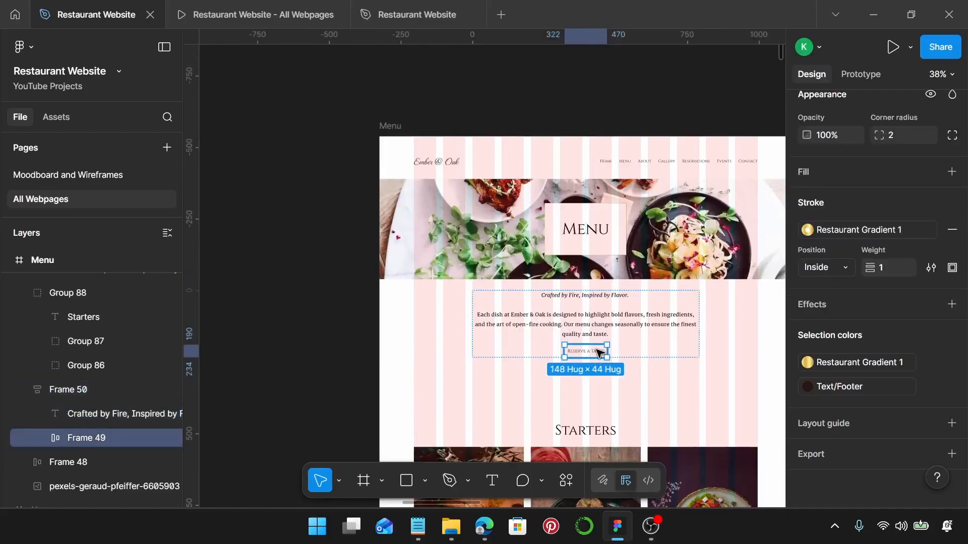
- Paste the copied Reserve a Table button into the Menu frame in the space between the dietary note and the footer
{"action": "scroll", "coordinate": [599, 352], "scroll_direction": "down", "scroll_amount": 10}
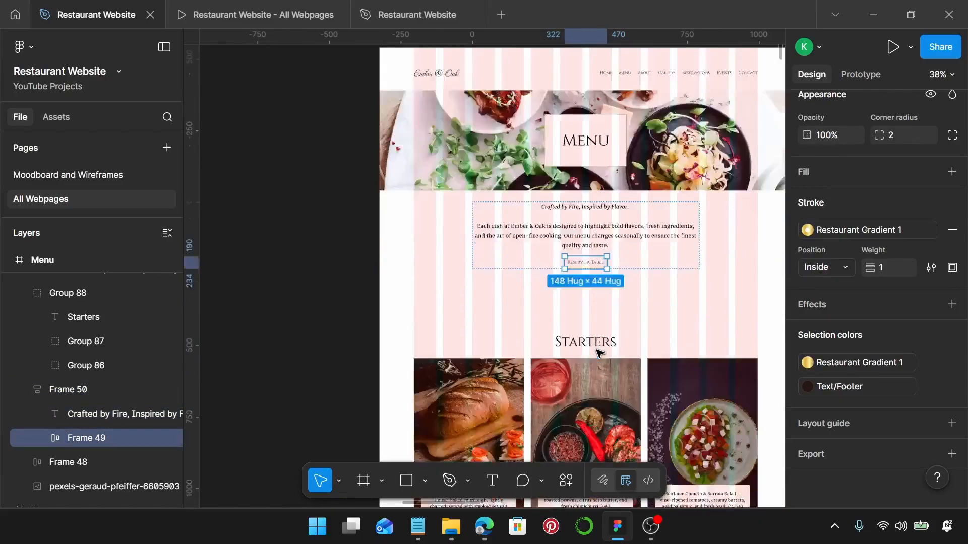
{"action": "scroll", "coordinate": [599, 353], "scroll_direction": "down", "scroll_amount": 15}
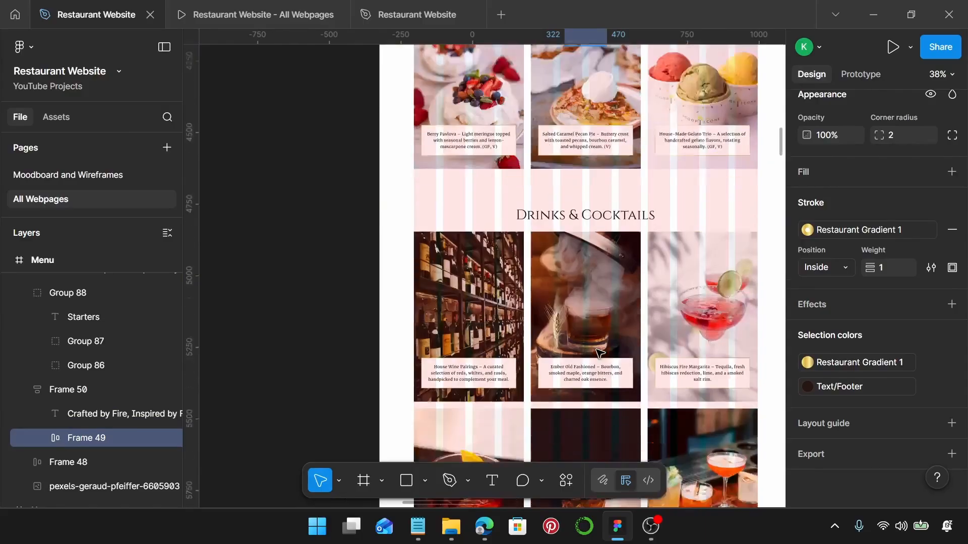
{"action": "scroll", "coordinate": [596, 359], "scroll_direction": "up", "scroll_amount": 3}
{"action": "scroll", "coordinate": [595, 361], "scroll_direction": "up", "scroll_amount": 1}
{"action": "scroll", "coordinate": [595, 361], "scroll_direction": "up", "scroll_amount": 5}
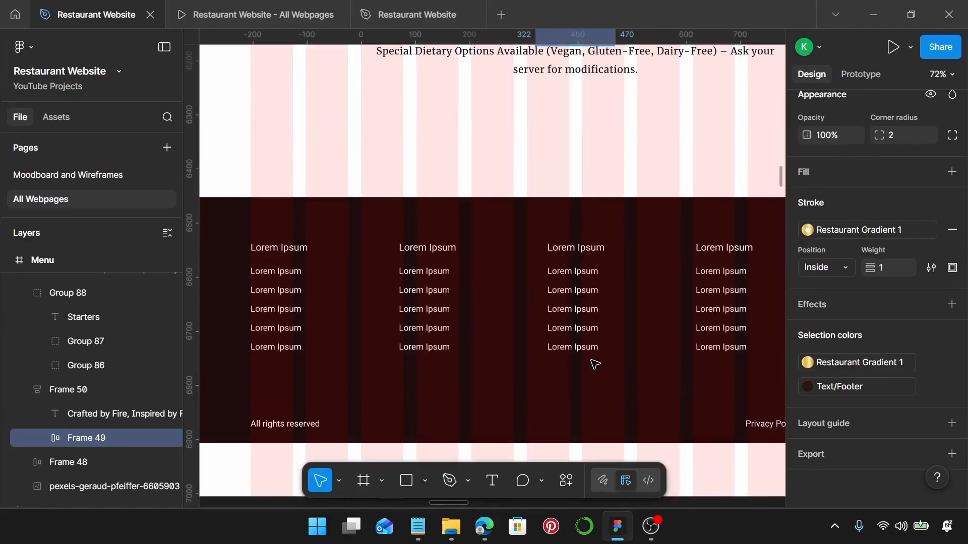
{"action": "left_click", "coordinate": [584, 216]}
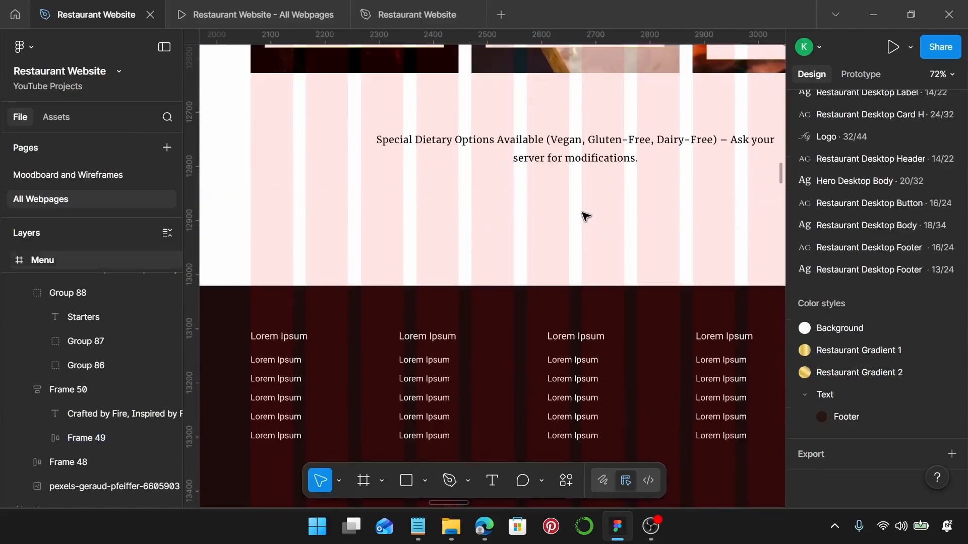
{"action": "key", "text": "ctrl+z"}
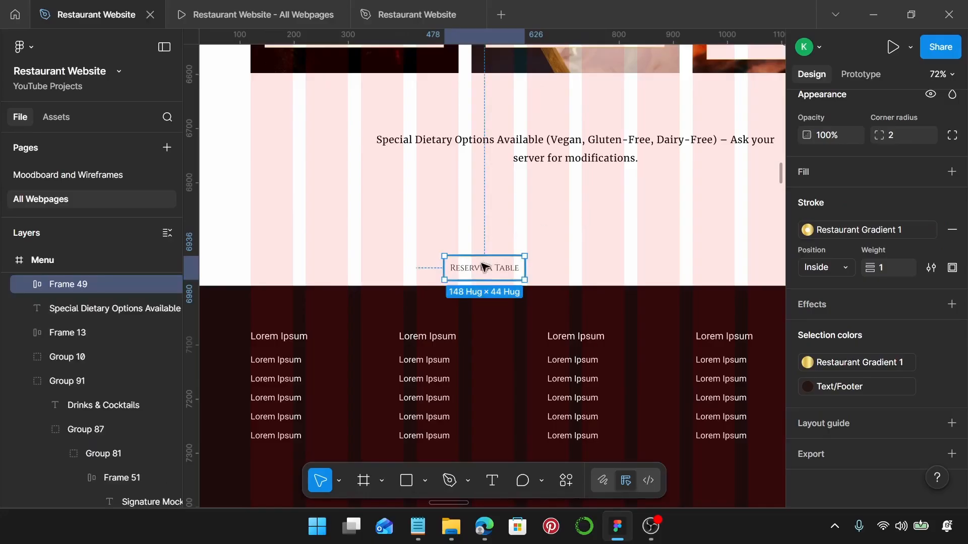
- Move the pasted Reserve a Table button just below the dietary note and place a duplicate beside it on its right
{"action": "left_click_drag", "start_coordinate": [517, 265], "coordinate": [598, 205]}
{"action": "scroll", "coordinate": [524, 202], "scroll_direction": "right", "scroll_amount": 2}
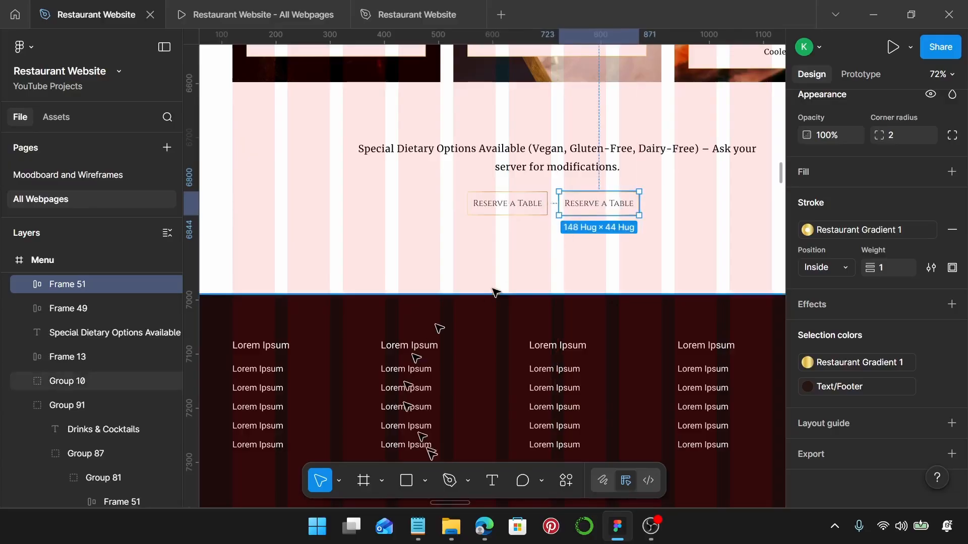
- Switch to Notepad and copy the "Contact Us" button text listed below "Reserve a Table"
{"action": "left_click", "coordinate": [418, 526]}
{"action": "scroll", "coordinate": [667, 336], "scroll_direction": "down", "scroll_amount": 2}
{"action": "left_click_drag", "start_coordinate": [659, 300], "coordinate": [578, 299]}
{"action": "key", "text": "ctrl+c"}
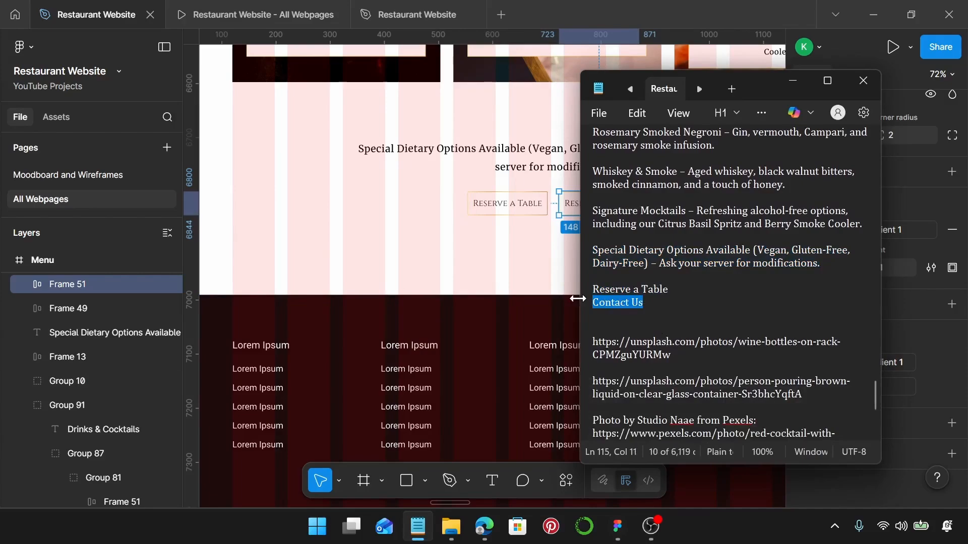
- Replace the label of the duplicated button on the right with the copied text "Contact Us"
{"action": "scroll", "coordinate": [512, 251], "scroll_direction": "right", "scroll_amount": 3}
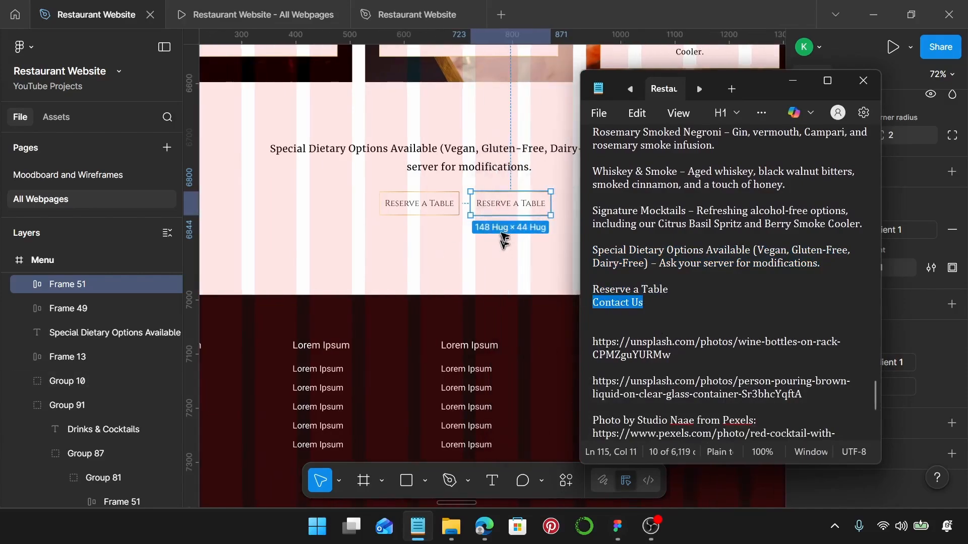
{"action": "left_click", "coordinate": [514, 203]}
{"action": "double_click", "coordinate": [513, 204]}
{"action": "double_click", "coordinate": [511, 206]}
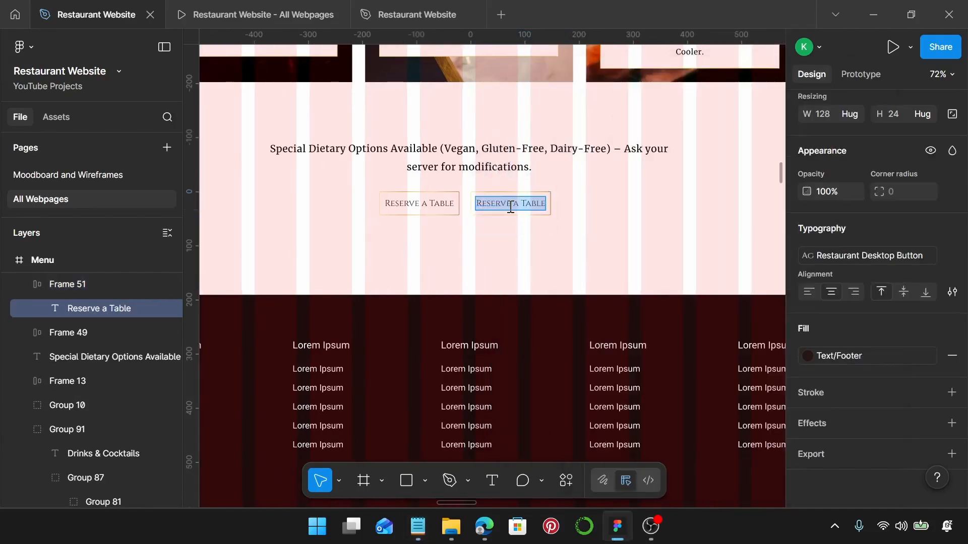
{"action": "key", "text": "ctrl+v"}
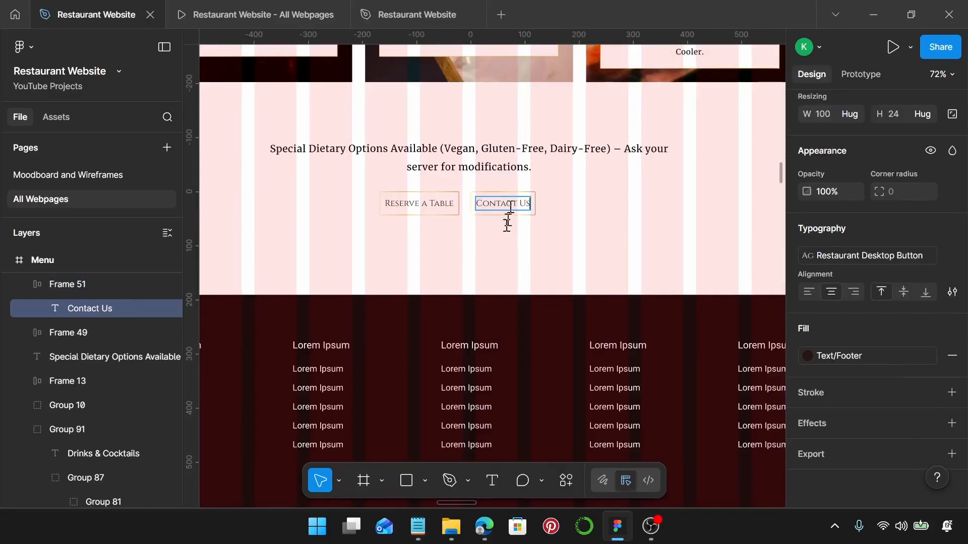
{"action": "left_click", "coordinate": [497, 246]}
- Combine the Reserve a Table and Contact Us buttons in a horizontal auto layout with a gap of 20 and center it under the note
{"action": "left_click", "coordinate": [420, 201]}
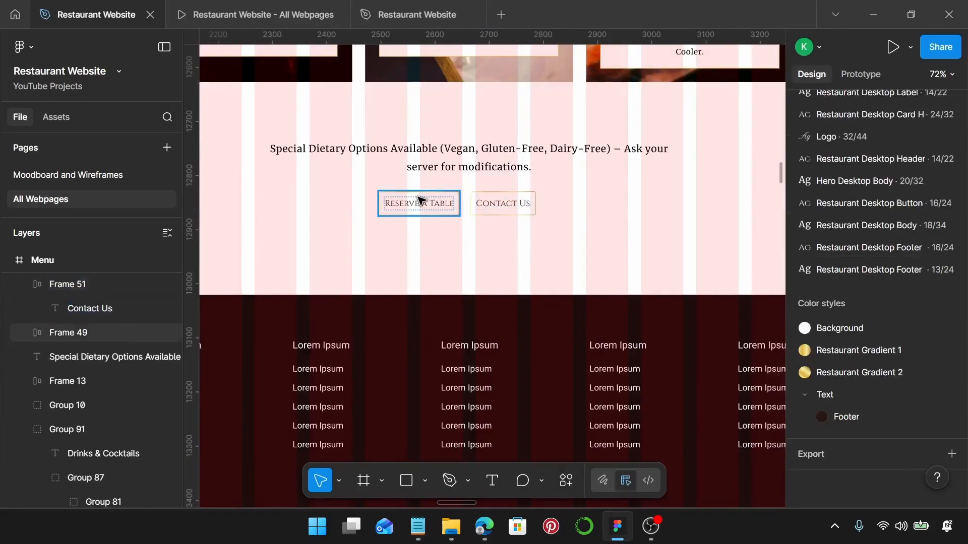
{"action": "left_click", "coordinate": [403, 202]}
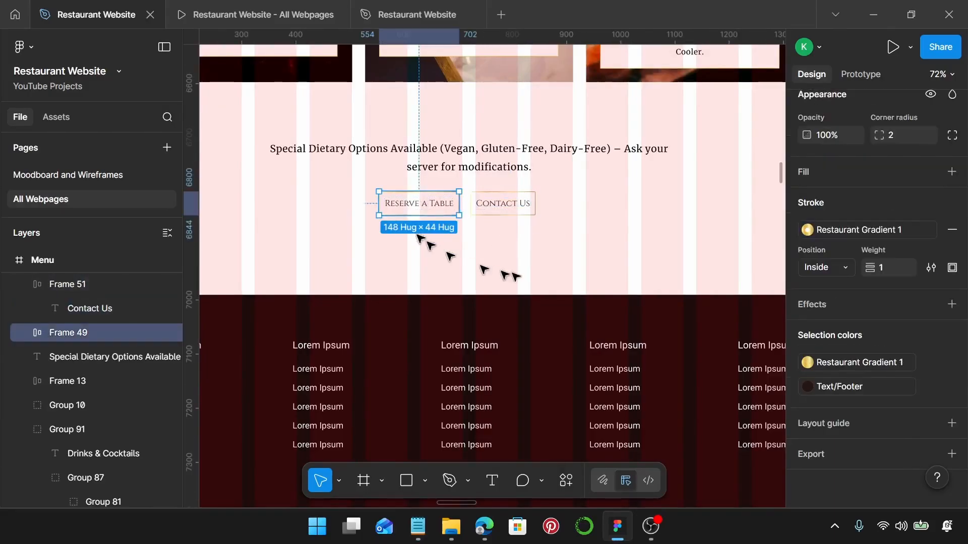
{"action": "left_click", "coordinate": [502, 203], "text": "shift"}
{"action": "scroll", "coordinate": [793, 258], "scroll_direction": "up", "scroll_amount": 2}
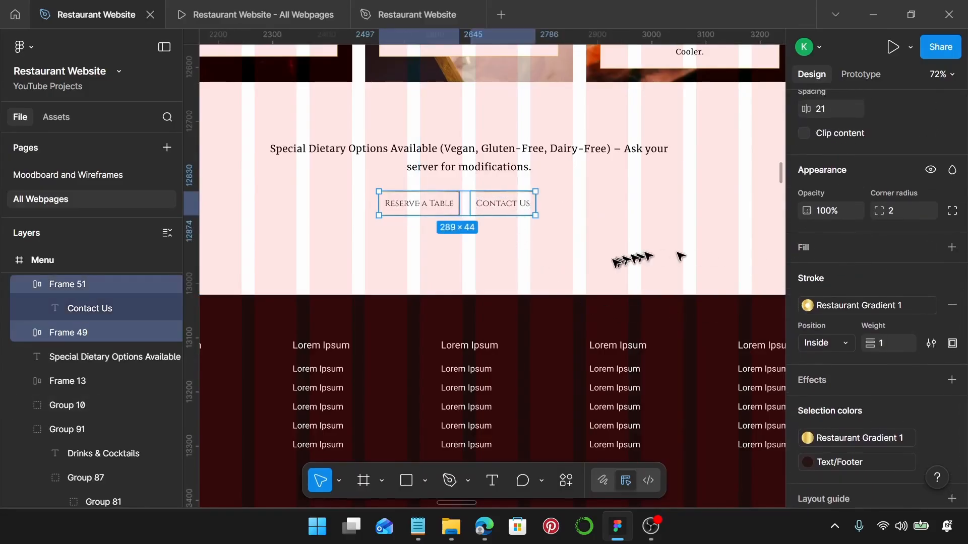
{"action": "key", "text": "shift+a"}
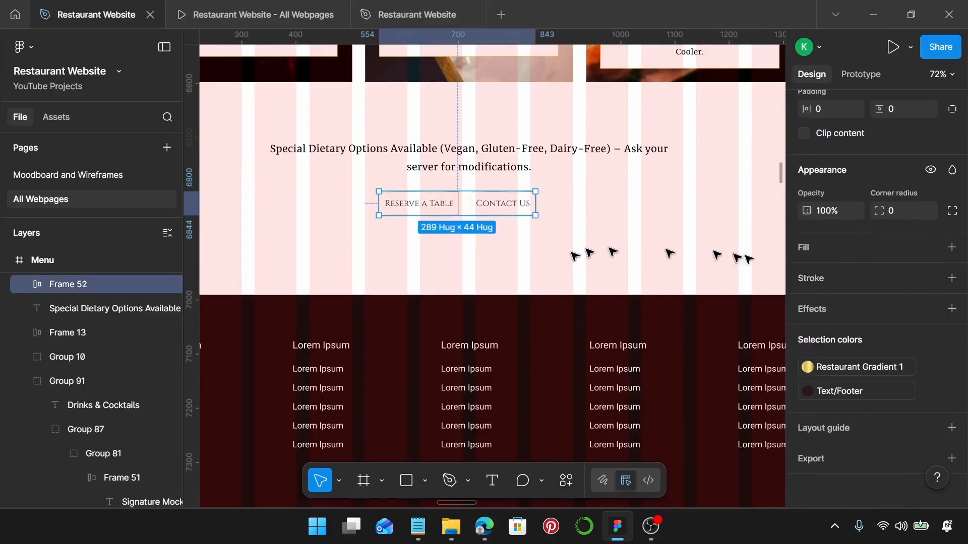
{"action": "scroll", "coordinate": [800, 259], "scroll_direction": "up", "scroll_amount": 3}
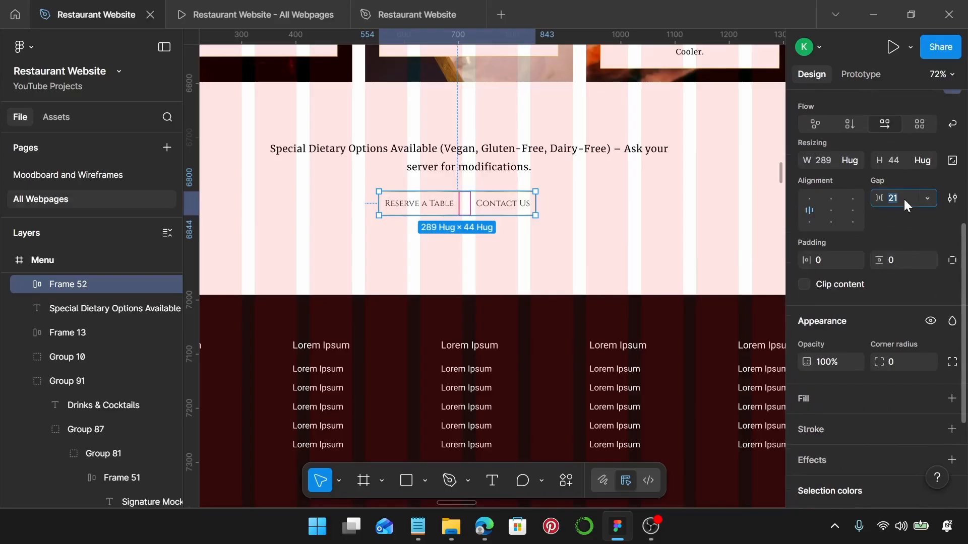
{"action": "key", "text": "Return"}
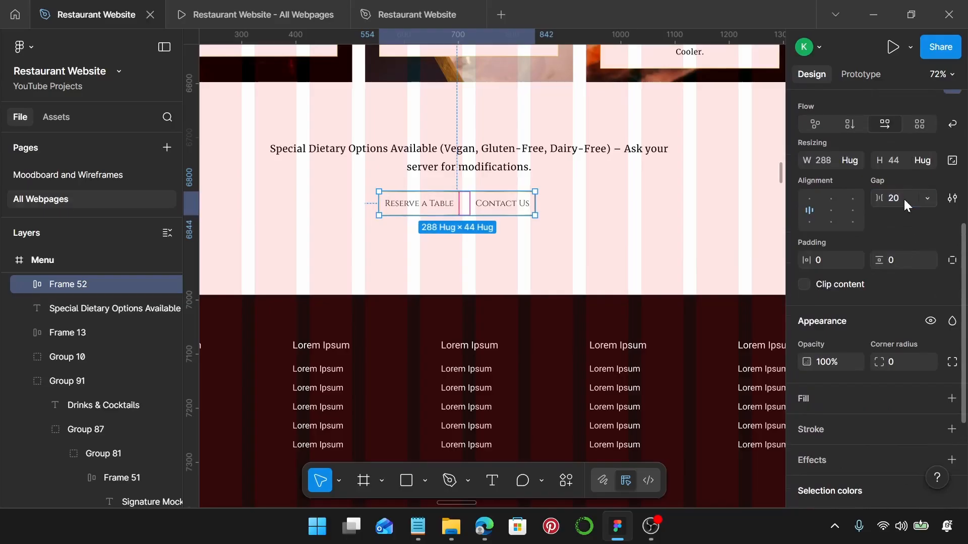
{"action": "scroll", "coordinate": [443, 202], "scroll_direction": "left", "scroll_amount": 1}
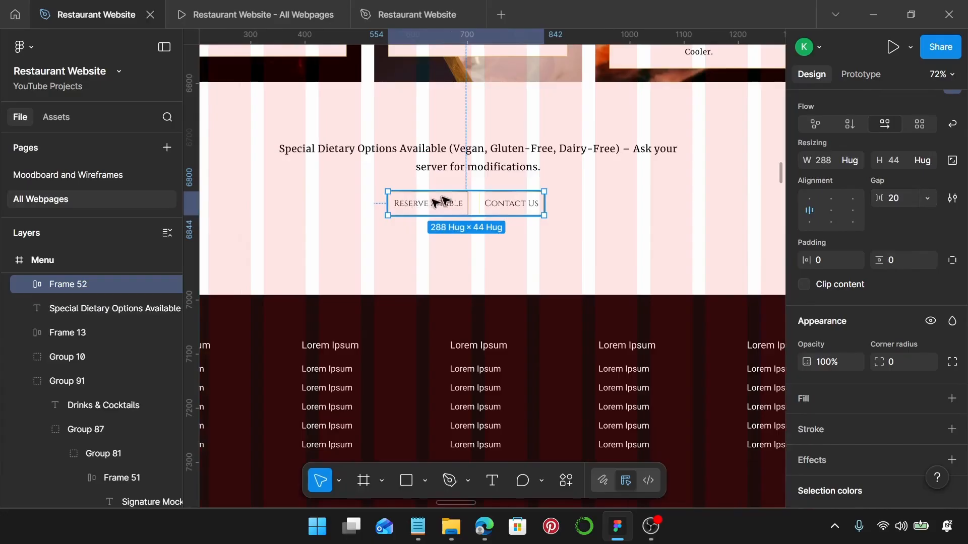
{"action": "mouse_move", "coordinate": [456, 203]}
{"action": "left_mouse_down"}
{"action": "mouse_move", "coordinate": [436, 191]}
{"action": "mouse_move", "coordinate": [469, 199]}
{"action": "mouse_move", "coordinate": [456, 202]}
{"action": "left_mouse_up"}
- Wrap the dietary note and the button row in a vertical auto layout with a gap of 20
{"action": "left_click", "coordinate": [495, 153]}
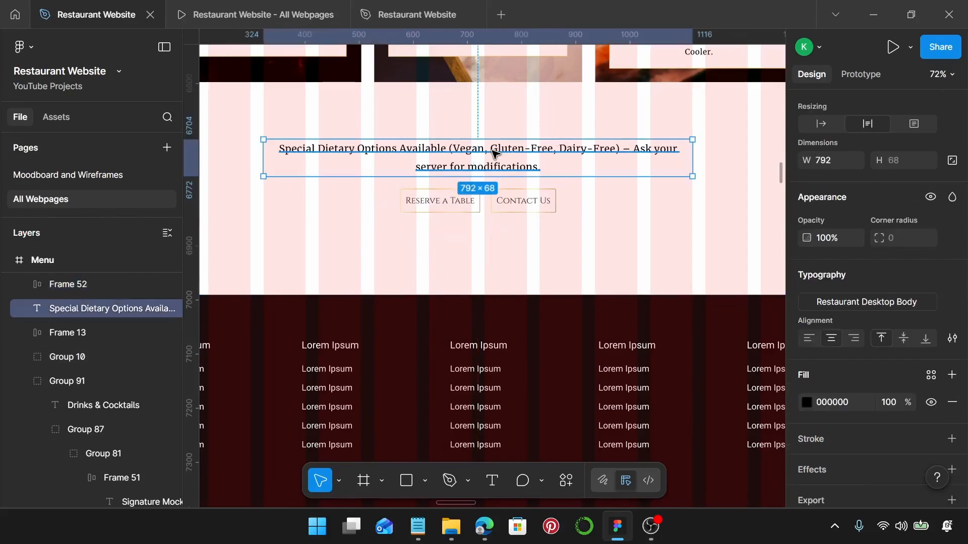
{"action": "left_click", "coordinate": [456, 206], "text": "shift"}
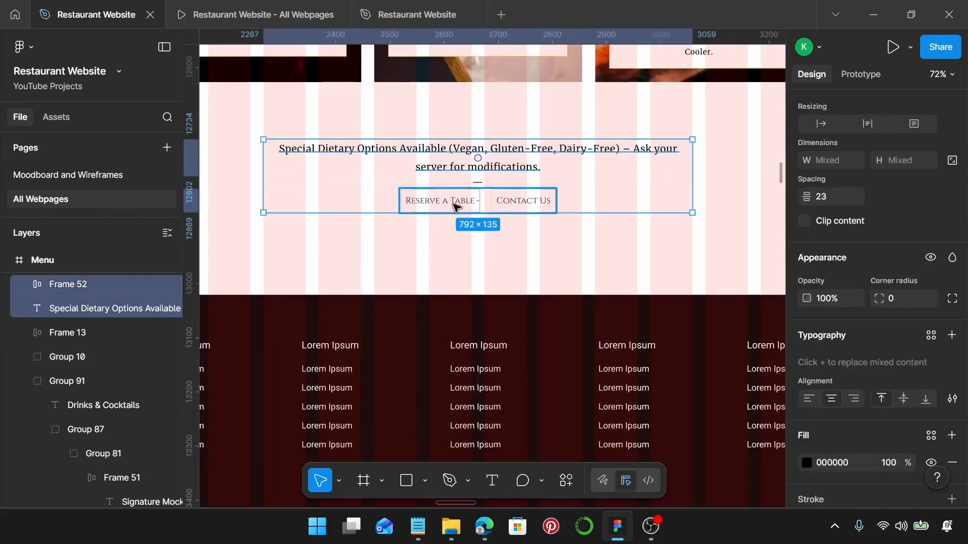
{"action": "key", "text": "shift+a"}
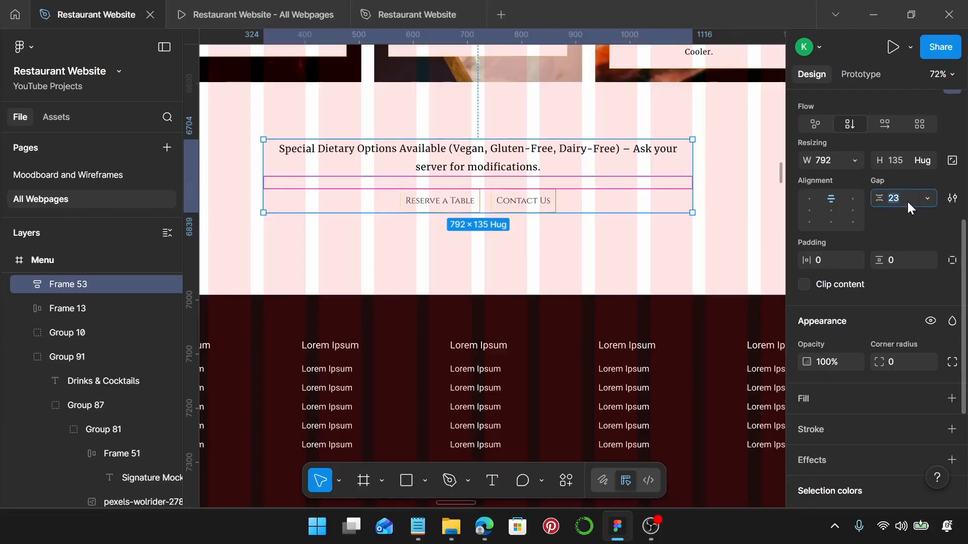
{"action": "type", "text": "0"}
{"action": "key", "text": "Return"}
{"action": "scroll", "coordinate": [907, 201], "scroll_direction": "up", "scroll_amount": 2}
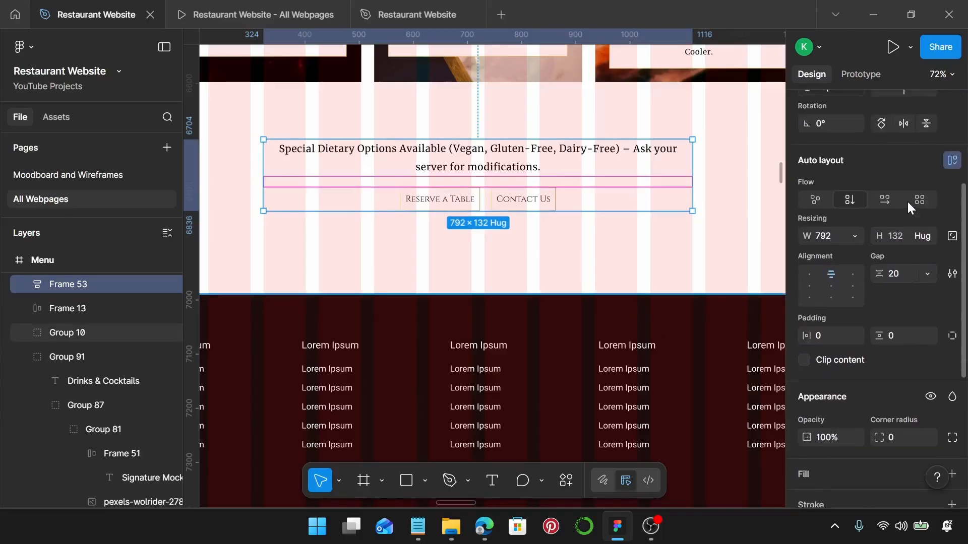
- Copy the finished footer from the Homepage and use it to replace the Menu page's Lorem Ipsum placeholder footer
{"action": "scroll", "coordinate": [706, 252], "scroll_direction": "down", "scroll_amount": 6}
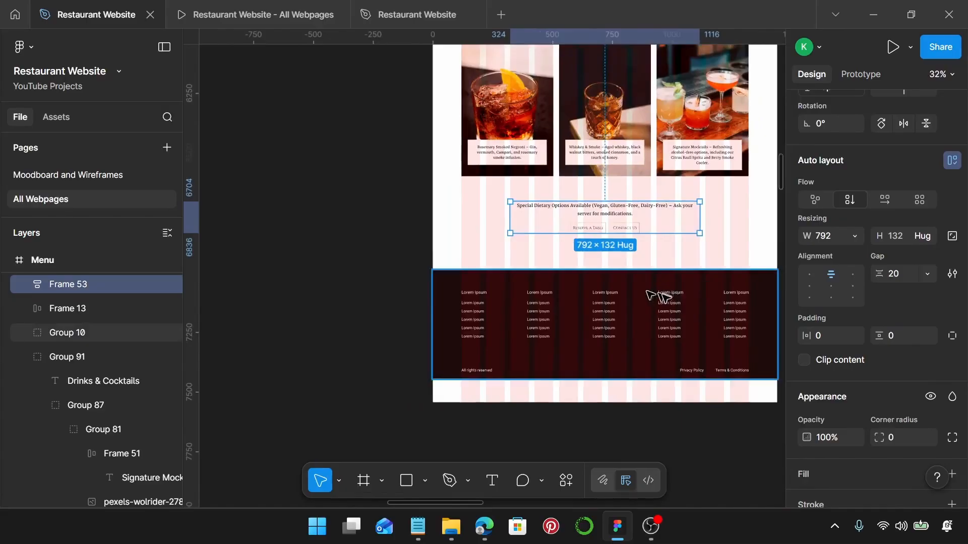
{"action": "scroll", "coordinate": [660, 295], "scroll_direction": "down", "scroll_amount": 2}
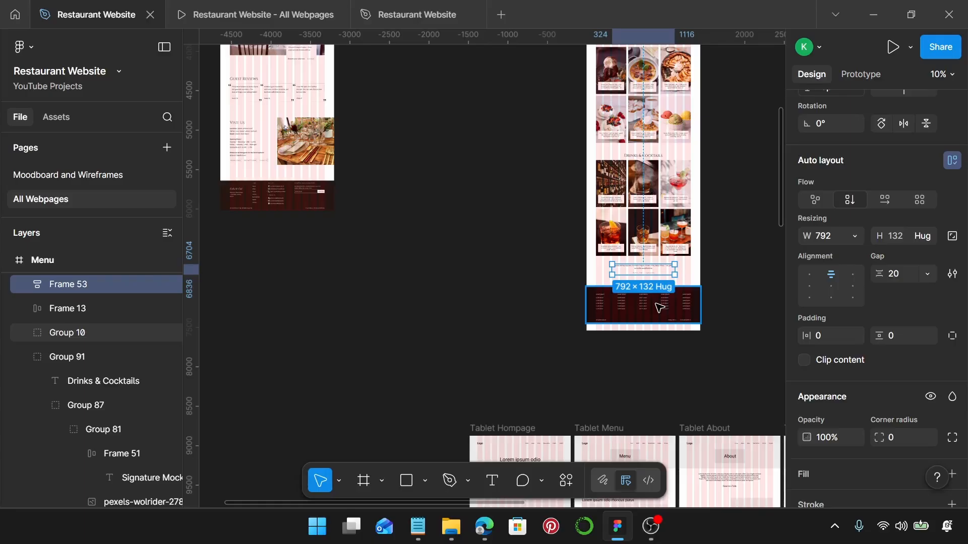
{"action": "left_click", "coordinate": [295, 194]}
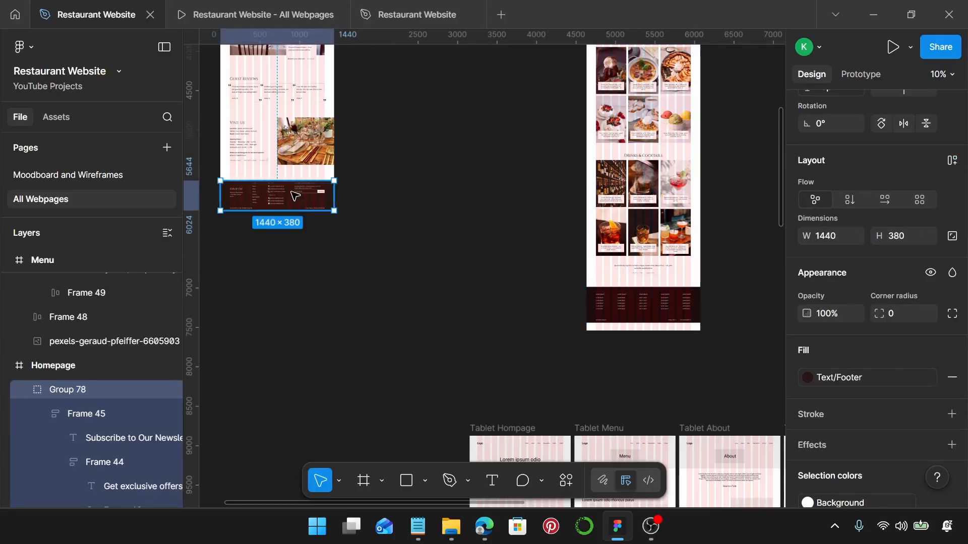
{"action": "left_click", "coordinate": [637, 314]}
{"action": "scroll", "coordinate": [635, 313], "scroll_direction": "right", "scroll_amount": 3}
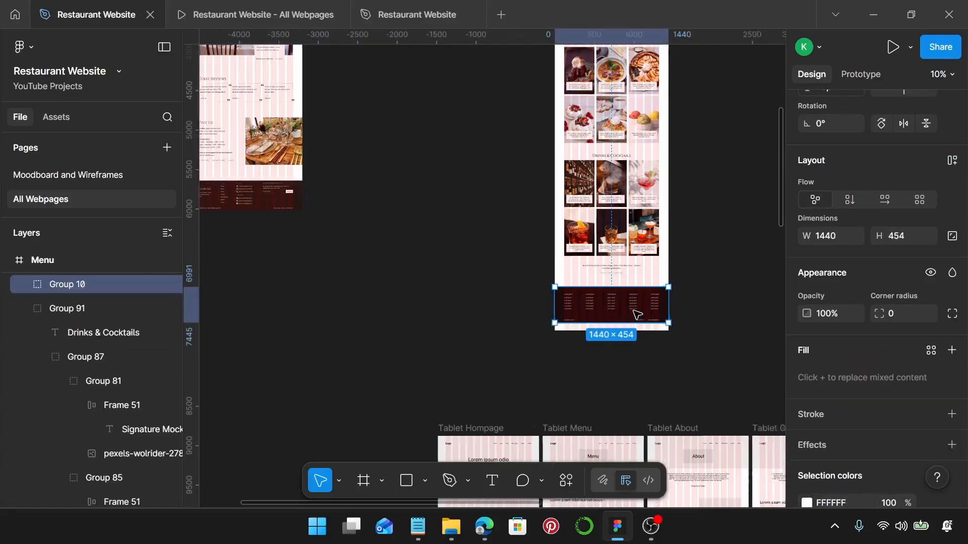
{"action": "scroll", "coordinate": [469, 330], "scroll_direction": "up", "scroll_amount": 3}
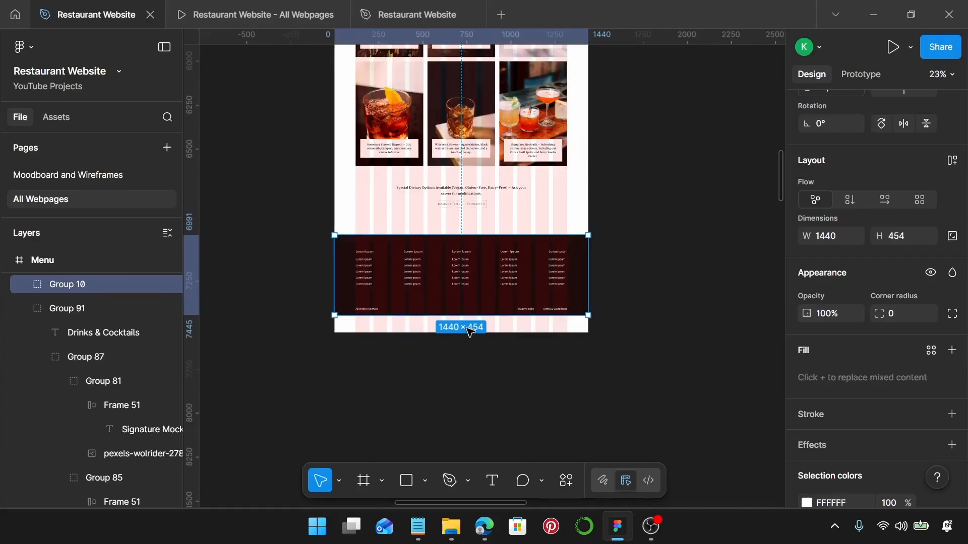
{"action": "key", "text": "ctrl+shift+r"}
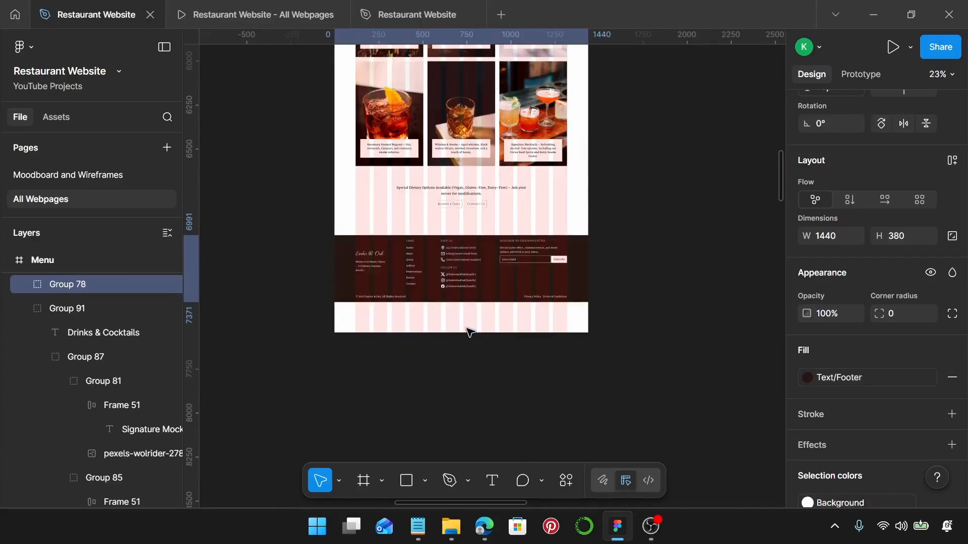
- Review the Menu page from the new footer up through its food and drink sections to the header
{"action": "scroll", "coordinate": [469, 288], "scroll_direction": "up", "scroll_amount": 3}
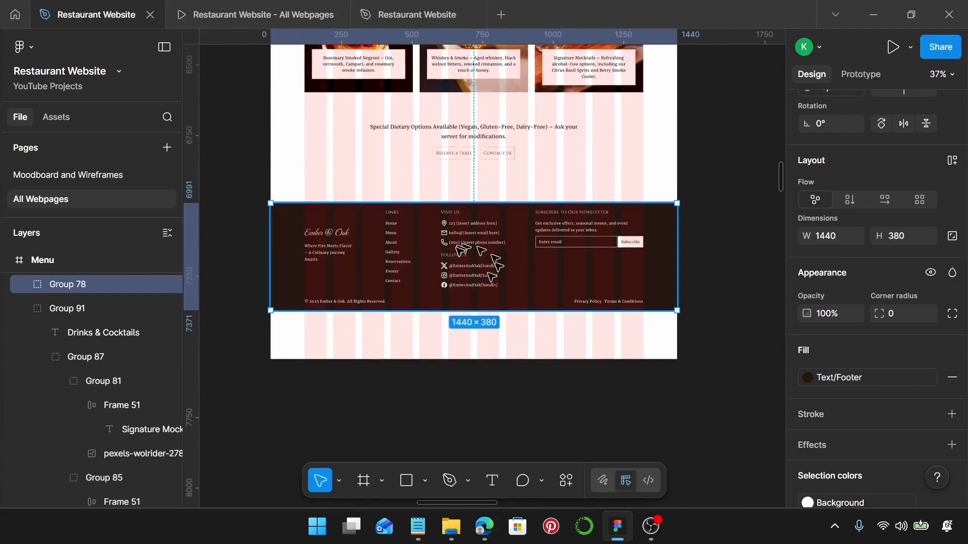
{"action": "scroll", "coordinate": [511, 267], "scroll_direction": "down", "scroll_amount": 3}
{"action": "scroll", "coordinate": [514, 270], "scroll_direction": "up", "scroll_amount": 10}
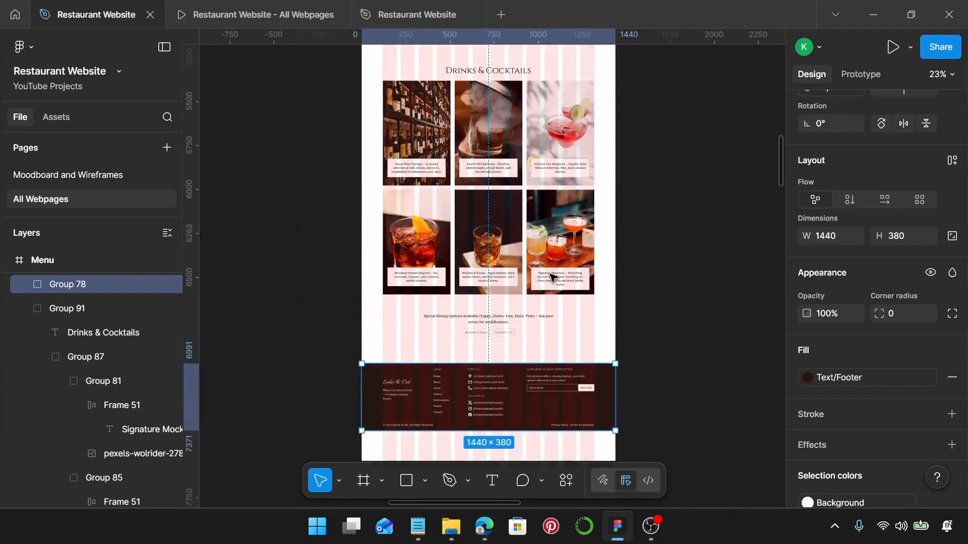
{"action": "scroll", "coordinate": [553, 276], "scroll_direction": "up", "scroll_amount": 15}
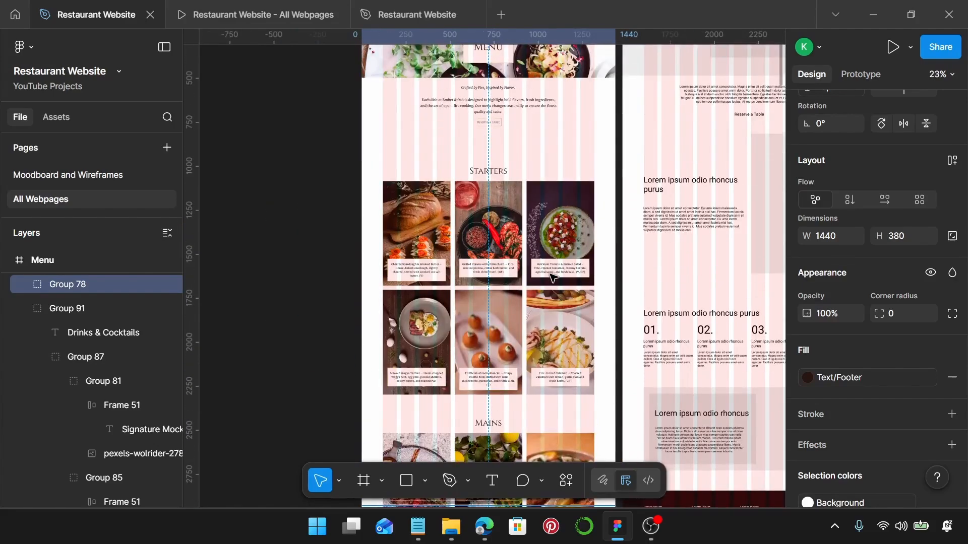
{"action": "scroll", "coordinate": [564, 211], "scroll_direction": "up", "scroll_amount": 2}
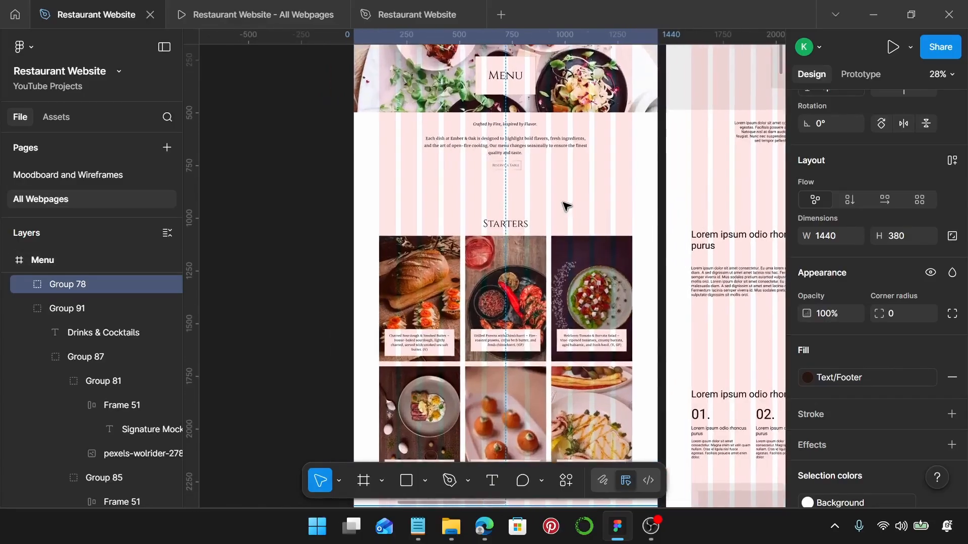
{"action": "scroll", "coordinate": [582, 224], "scroll_direction": "up", "scroll_amount": 1}
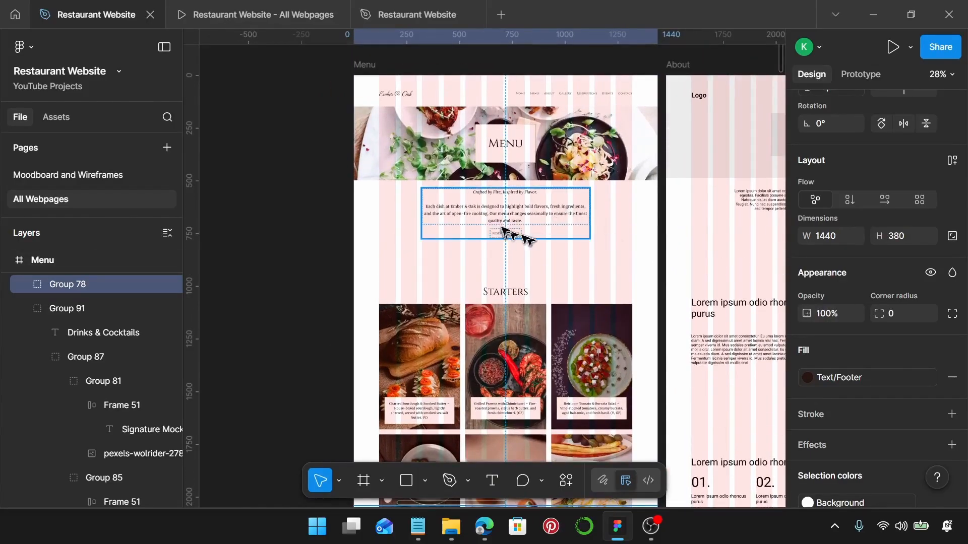
- Set the vertical spacing between the Menu page's hero image and the intro text block to 60
{"action": "scroll", "coordinate": [542, 164], "scroll_direction": "up", "scroll_amount": 1}
{"action": "left_click", "coordinate": [565, 161]}
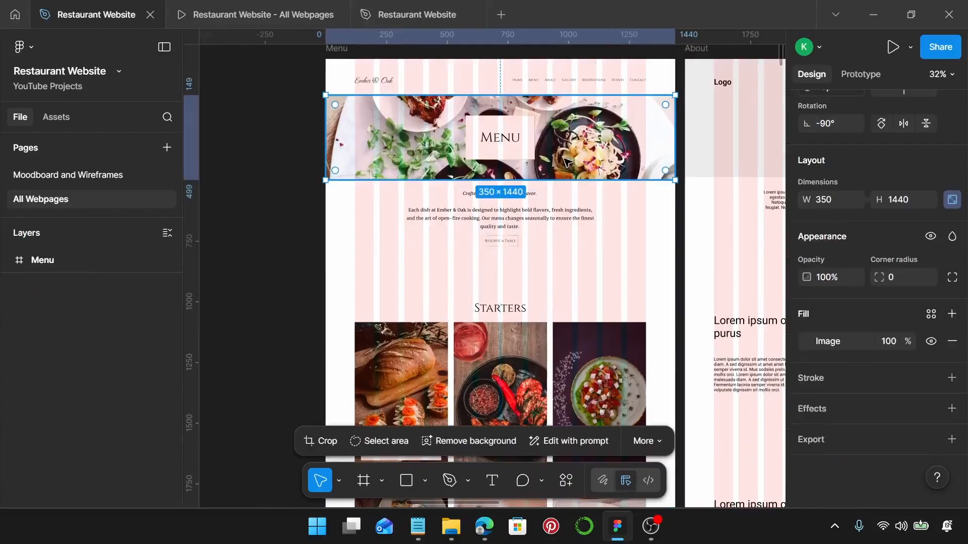
{"action": "left_click", "coordinate": [498, 217], "text": "shift"}
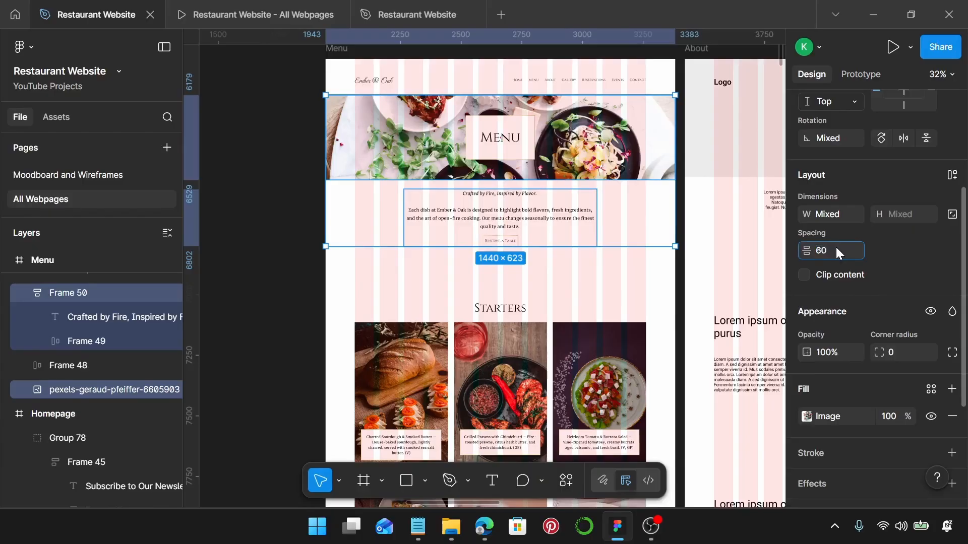
{"action": "key", "text": "Return"}
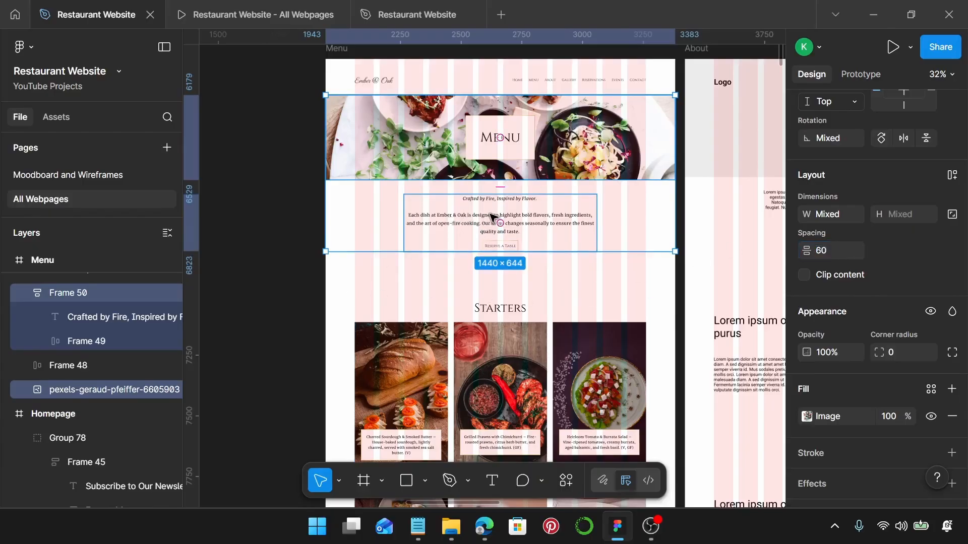
{"action": "scroll", "coordinate": [580, 274], "scroll_direction": "down", "scroll_amount": 5}
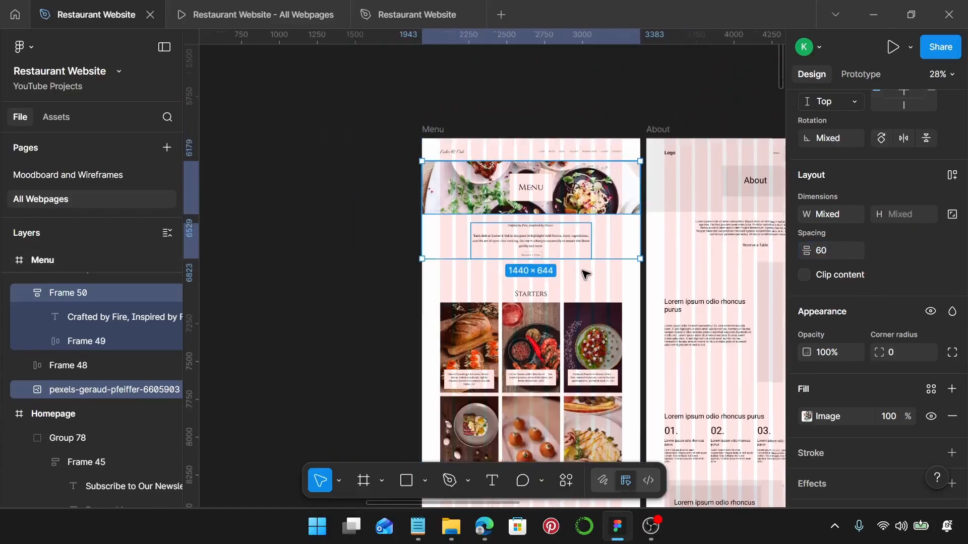
- Set the vertical spacing between the intro block and the Starters, Mains, Desserts and Drinks & Cocktails sections to 200
{"action": "left_click", "coordinate": [543, 251]}
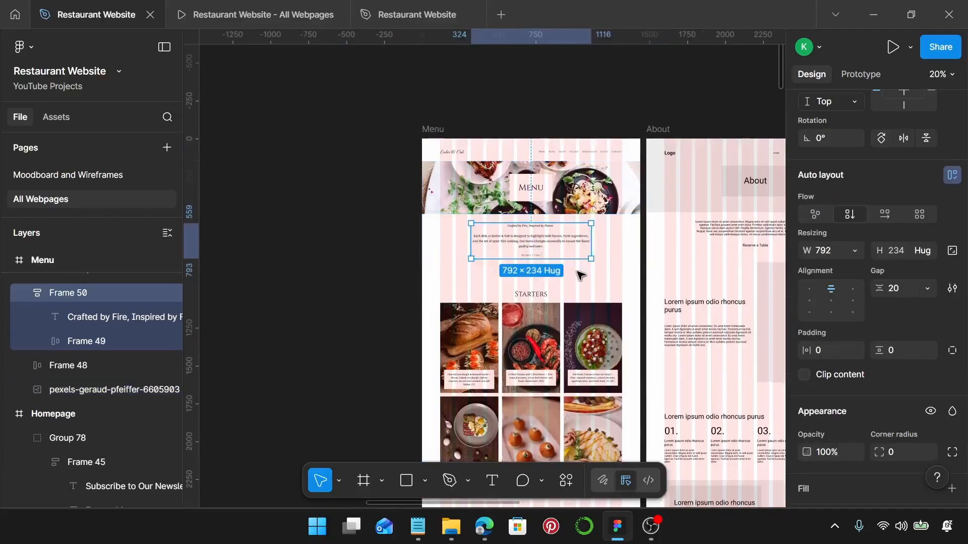
{"action": "scroll", "coordinate": [579, 274], "scroll_direction": "down", "scroll_amount": 2}
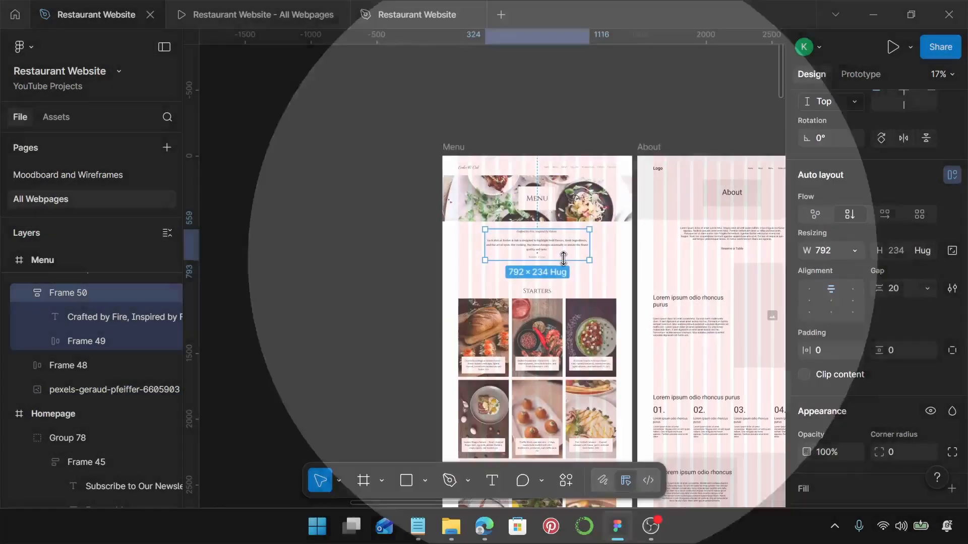
{"action": "left_click", "coordinate": [568, 264]}
{"action": "scroll", "coordinate": [569, 260], "scroll_direction": "down", "scroll_amount": 1}
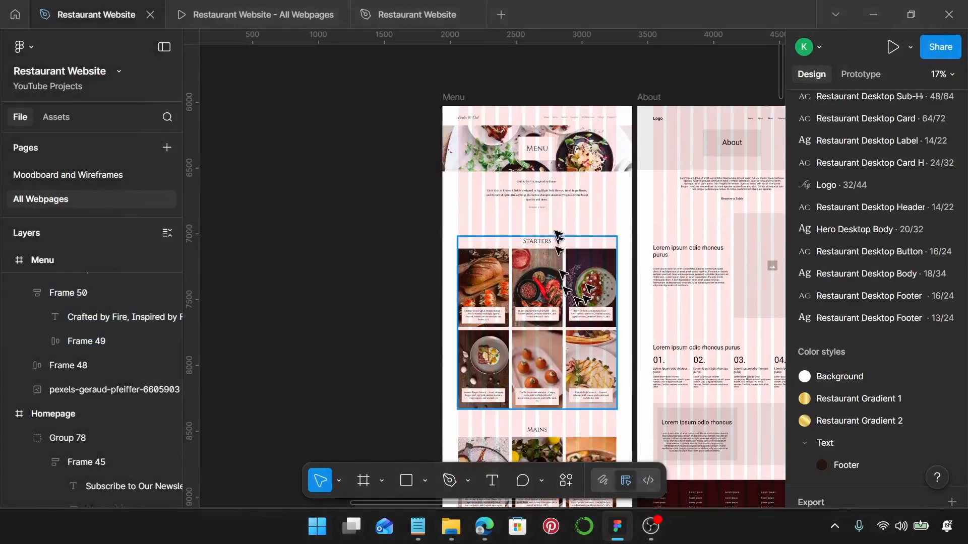
{"action": "left_click", "coordinate": [544, 204]}
{"action": "left_click", "coordinate": [554, 314], "text": "shift"}
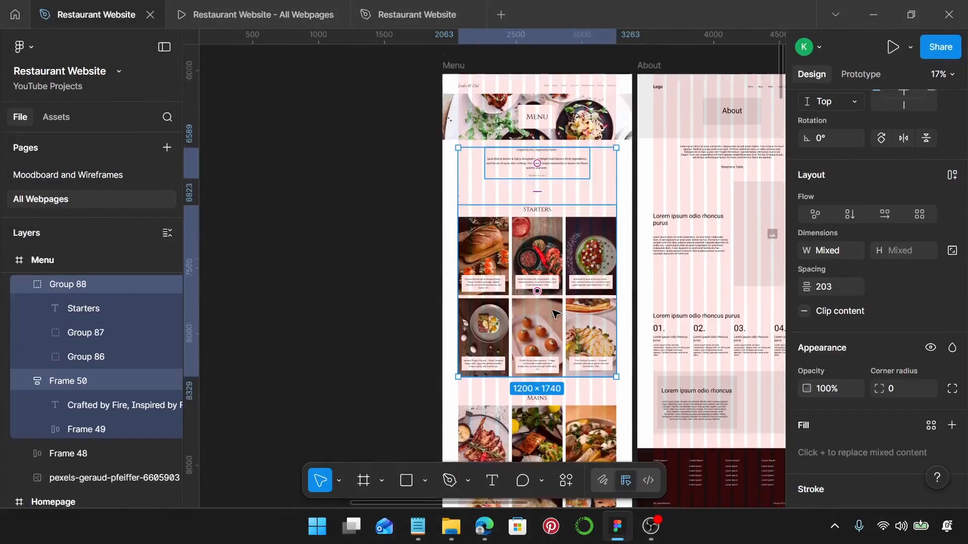
{"action": "scroll", "coordinate": [554, 302], "scroll_direction": "down", "scroll_amount": 5}
{"action": "left_click", "coordinate": [556, 275], "text": "shift"}
{"action": "scroll", "coordinate": [560, 262], "scroll_direction": "down", "scroll_amount": 5}
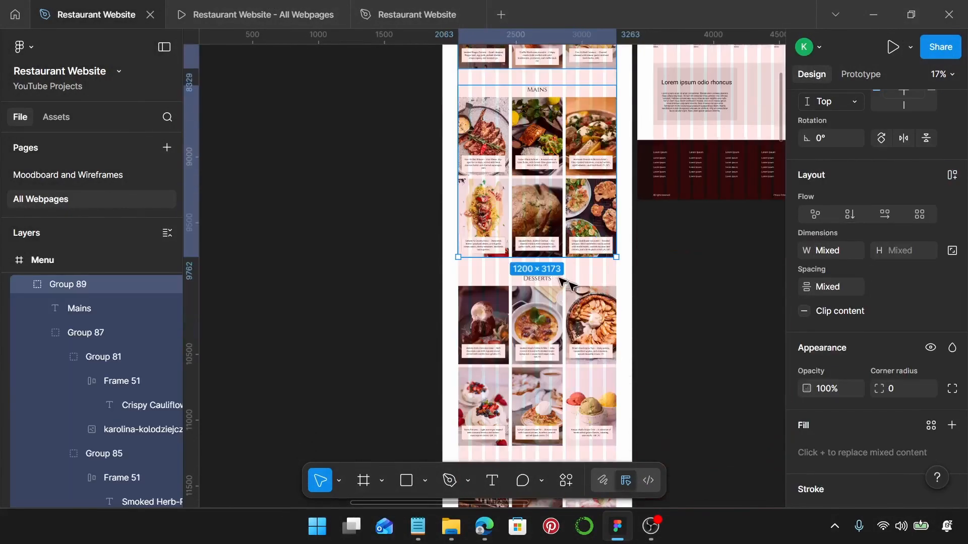
{"action": "left_click", "coordinate": [570, 232], "text": "shift"}
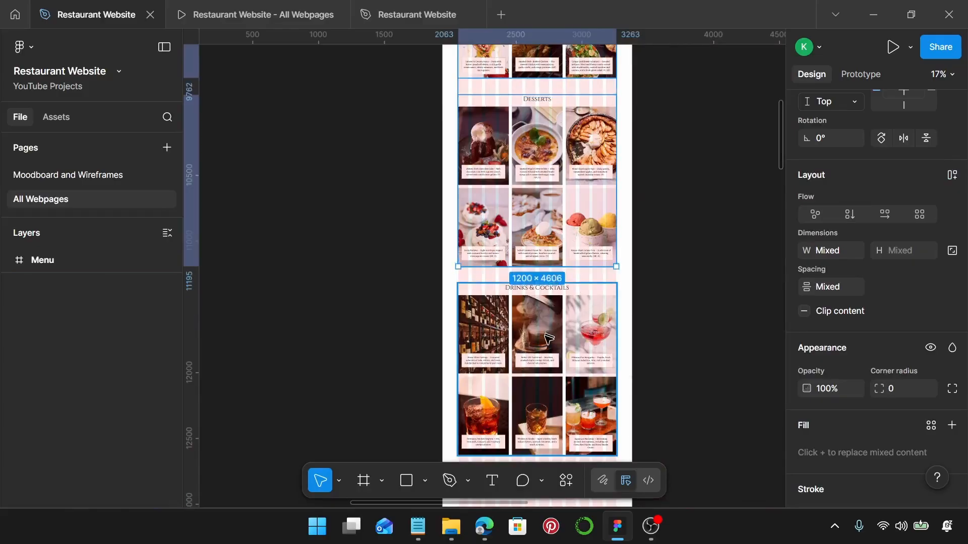
{"action": "left_click", "coordinate": [550, 332], "text": "shift"}
{"action": "scroll", "coordinate": [548, 338], "scroll_direction": "down", "scroll_amount": 5}
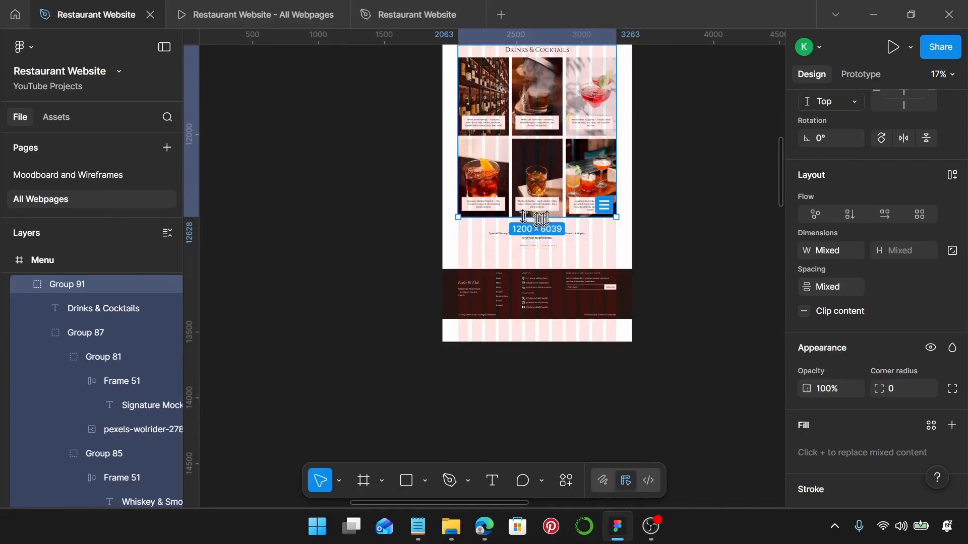
{"action": "scroll", "coordinate": [535, 249], "scroll_direction": "up", "scroll_amount": 1}
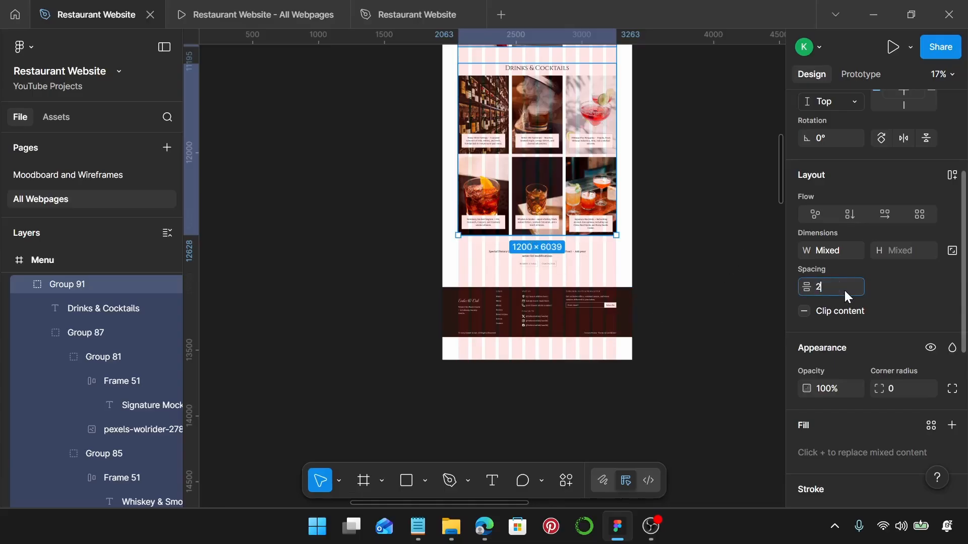
{"action": "type", "text": "00"}
{"action": "key", "text": "Return"}
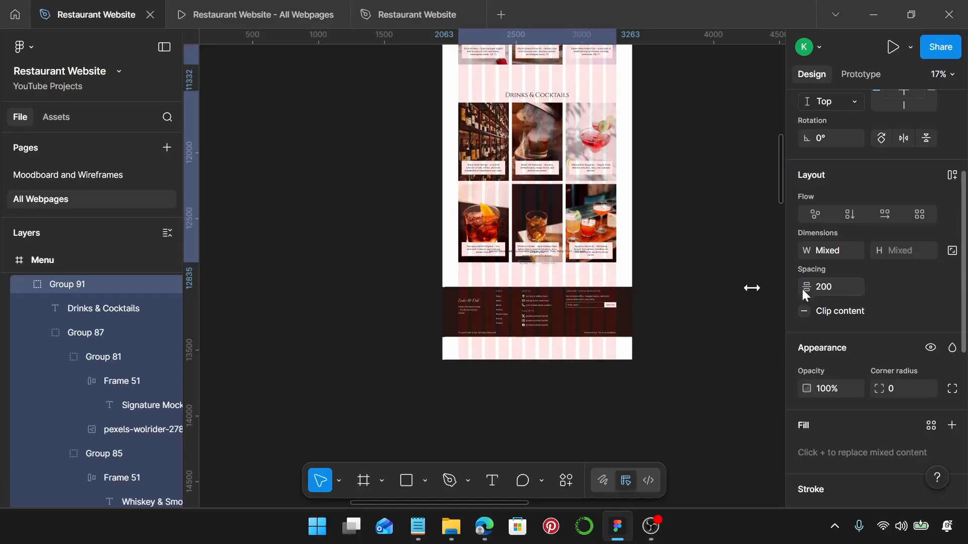
- Extend the Menu frame downward and move the footer lower to make room beneath the drinks cards
{"action": "scroll", "coordinate": [548, 305], "scroll_direction": "up", "scroll_amount": 5}
{"action": "scroll", "coordinate": [542, 326], "scroll_direction": "down", "scroll_amount": 1}
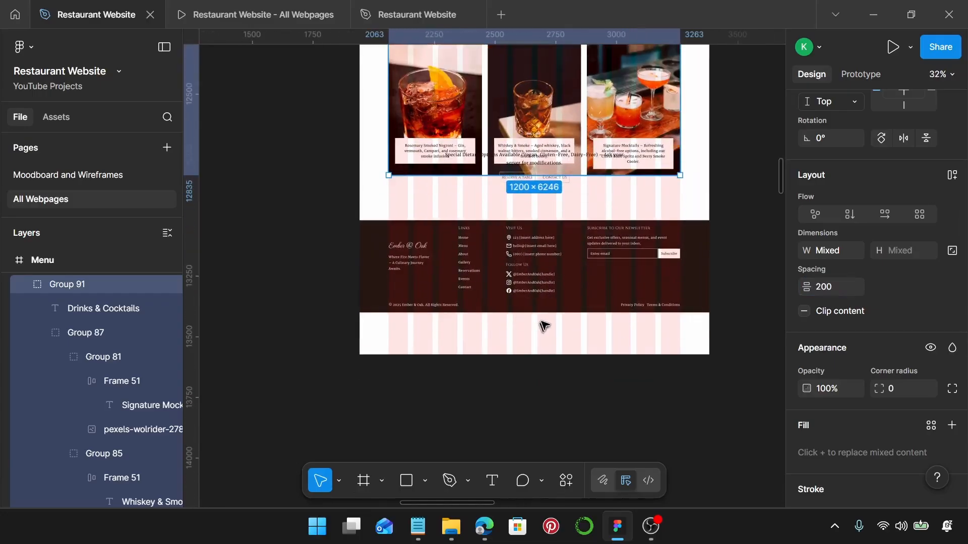
{"action": "right_click", "coordinate": [564, 354]}
{"action": "scroll", "coordinate": [551, 347], "scroll_direction": "down", "scroll_amount": 1}
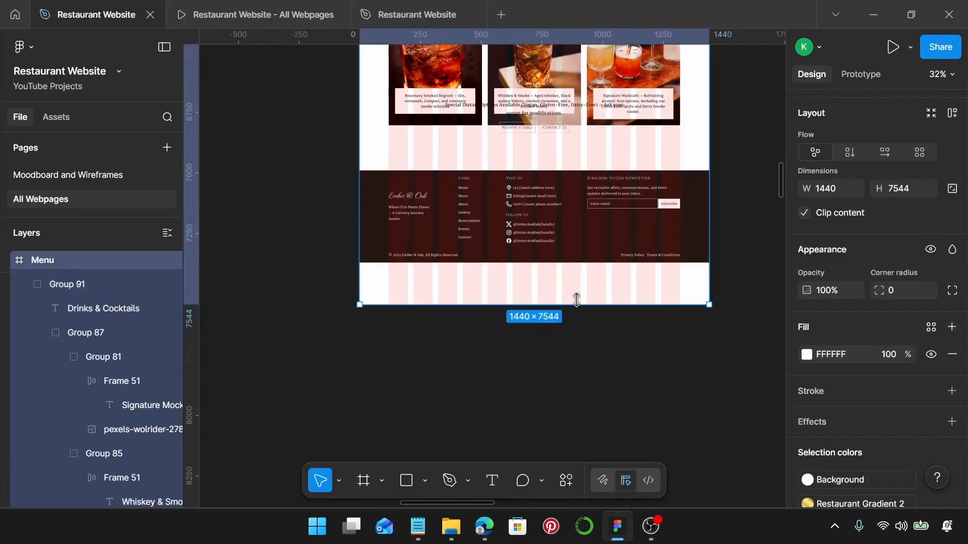
{"action": "left_click", "coordinate": [602, 236]}
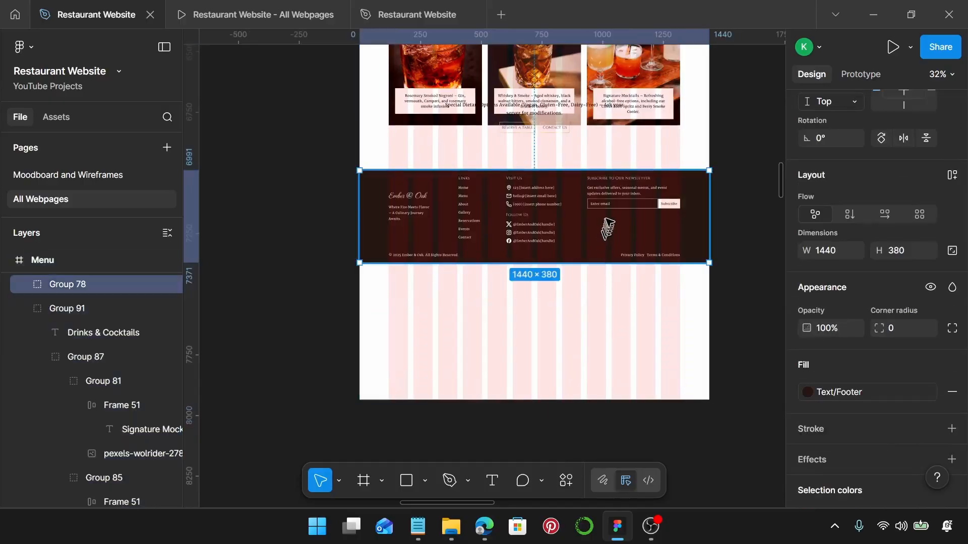
{"action": "scroll", "coordinate": [611, 308], "scroll_direction": "up", "scroll_amount": 3}
{"action": "scroll", "coordinate": [607, 309], "scroll_direction": "up", "scroll_amount": 3}
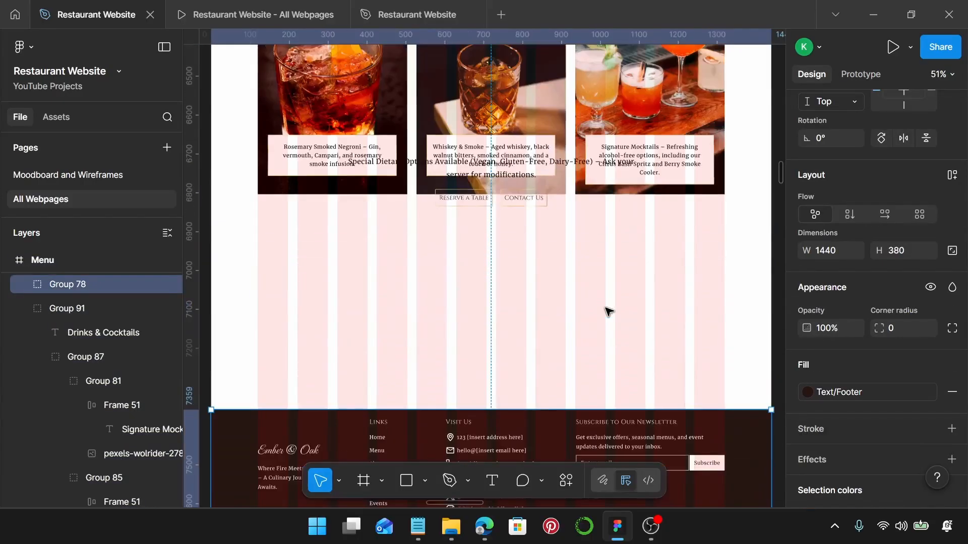
- Move the dietary note and button block below the Drinks & Cocktails section and set the spacing between them to 25
{"action": "left_click", "coordinate": [479, 168]}
{"action": "left_click_drag", "start_coordinate": [492, 165], "coordinate": [493, 219]}
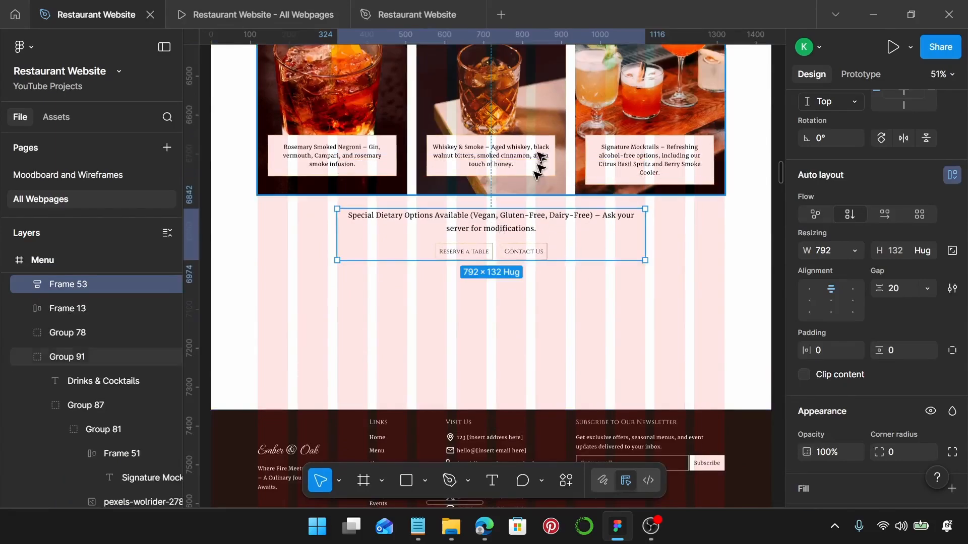
{"action": "left_click", "coordinate": [538, 152]}
{"action": "left_click", "coordinate": [499, 222], "text": "shift"}
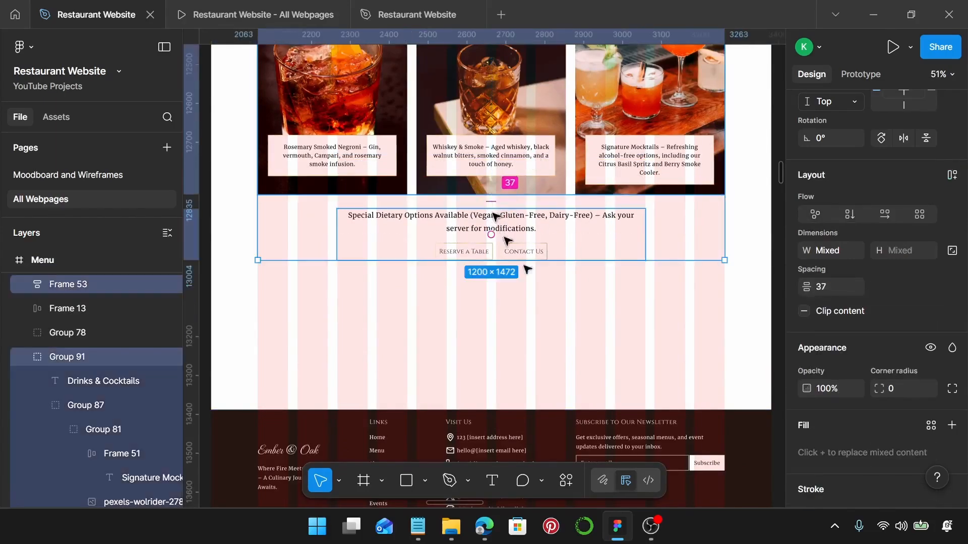
{"action": "left_click", "coordinate": [837, 286]}
{"action": "type", "text": "25"}
{"action": "key", "text": "Return"}
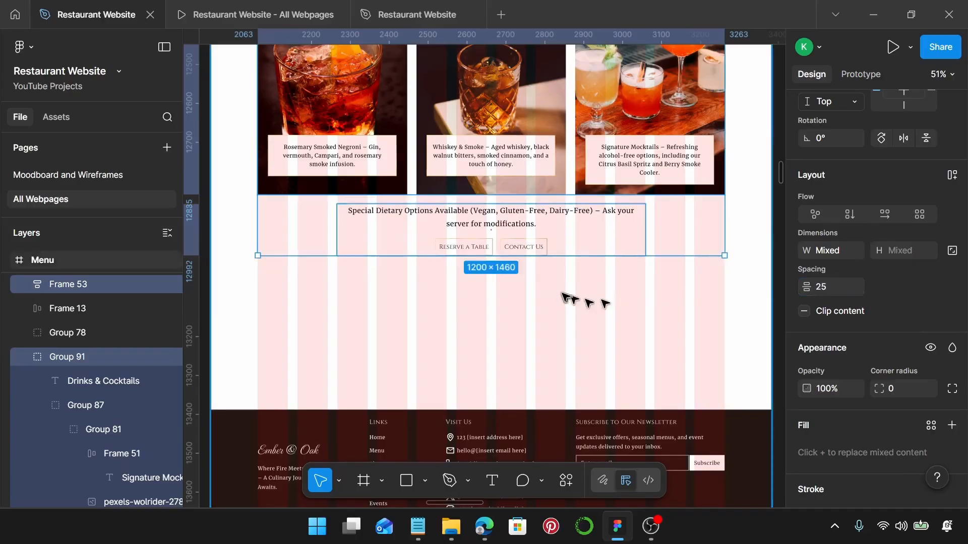
- Set the vertical spacing between the dietary note block and the footer to 200
{"action": "scroll", "coordinate": [566, 298], "scroll_direction": "down", "scroll_amount": 1}
{"action": "left_click", "coordinate": [514, 230]}
{"action": "scroll", "coordinate": [513, 232], "scroll_direction": "down", "scroll_amount": 1}
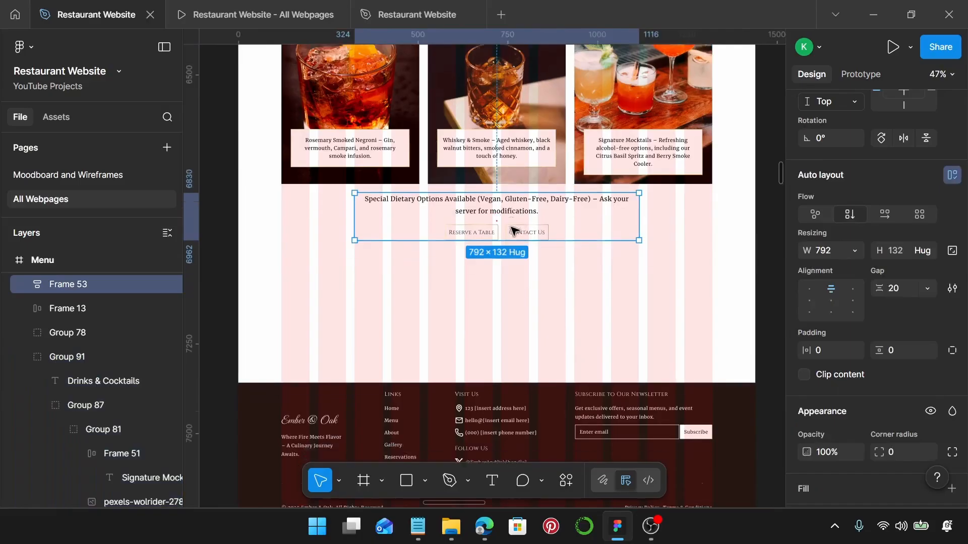
{"action": "scroll", "coordinate": [524, 282], "scroll_direction": "down", "scroll_amount": 1}
{"action": "left_click", "coordinate": [544, 405], "text": "shift"}
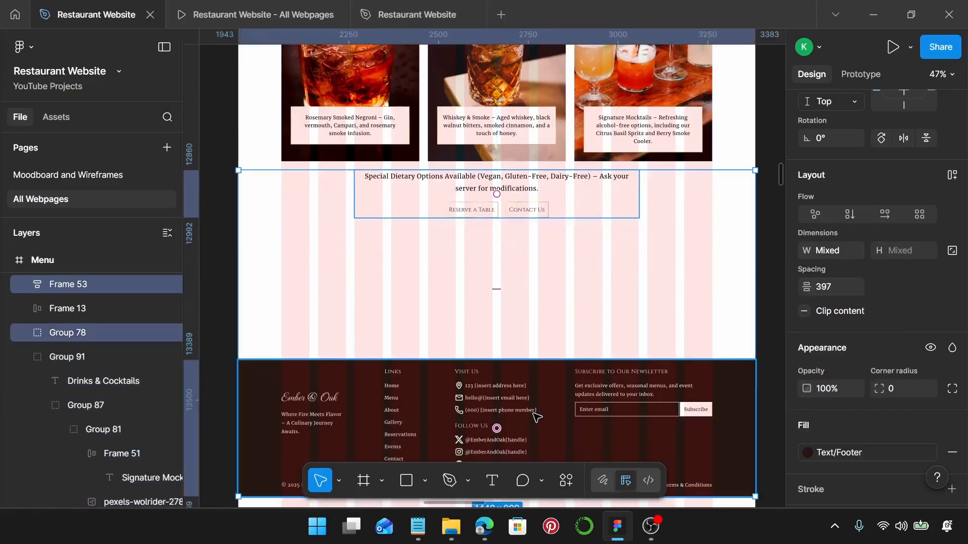
{"action": "left_click", "coordinate": [842, 287]}
{"action": "type", "text": "200"}
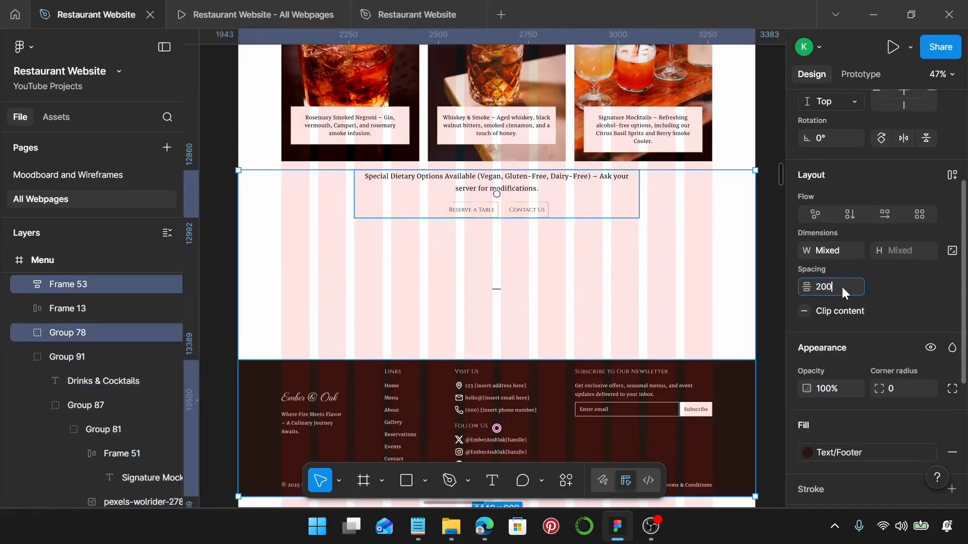
{"action": "key", "text": "Return"}
- Shorten the Menu frame to end at the footer's bottom edge, with a height of about 7542
{"action": "scroll", "coordinate": [638, 340], "scroll_direction": "down", "scroll_amount": 2}
{"action": "scroll", "coordinate": [637, 343], "scroll_direction": "down", "scroll_amount": 2}
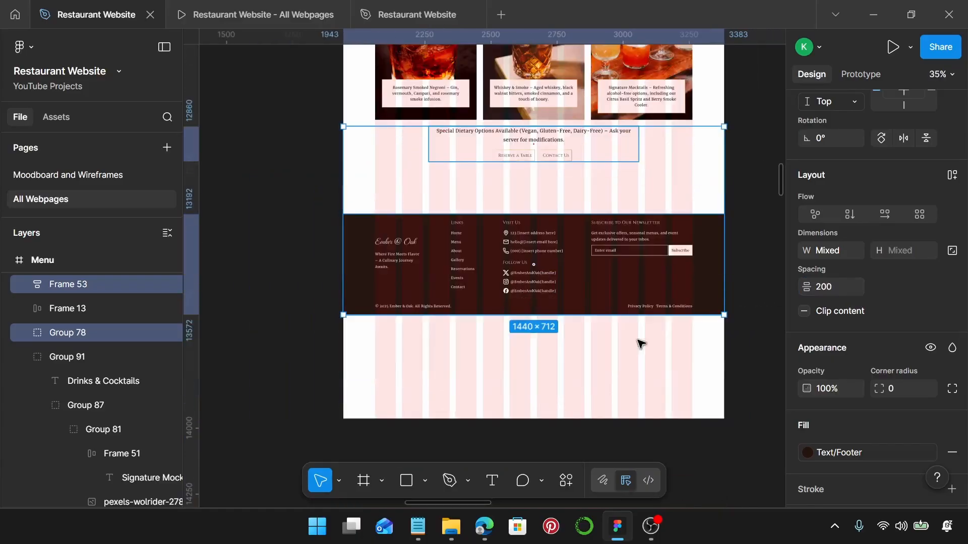
{"action": "left_click", "coordinate": [637, 348]}
{"action": "left_click_drag", "start_coordinate": [586, 418], "coordinate": [598, 317]}
{"action": "scroll", "coordinate": [602, 321], "scroll_direction": "up", "scroll_amount": 5}
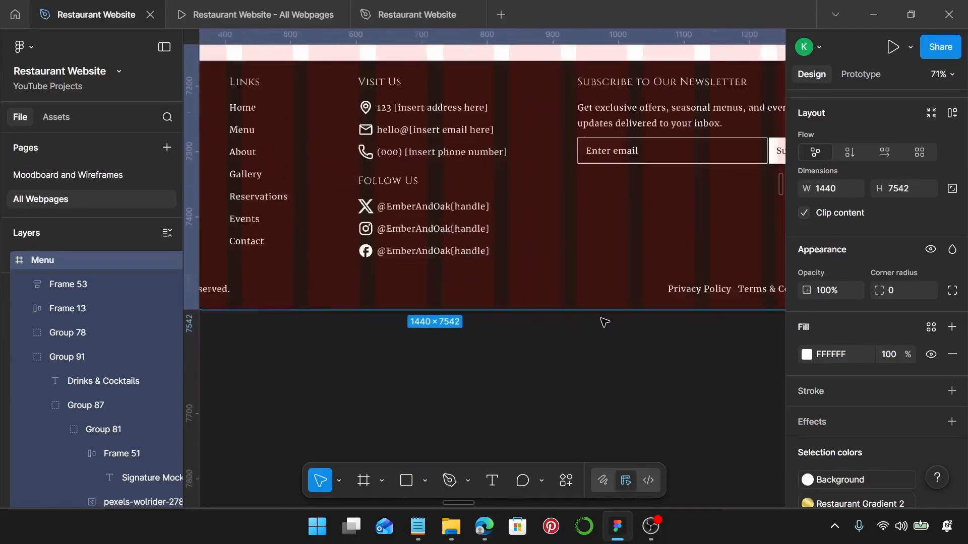
{"action": "scroll", "coordinate": [611, 301], "scroll_direction": "up", "scroll_amount": 4}
{"action": "scroll", "coordinate": [616, 305], "scroll_direction": "down", "scroll_amount": 4}
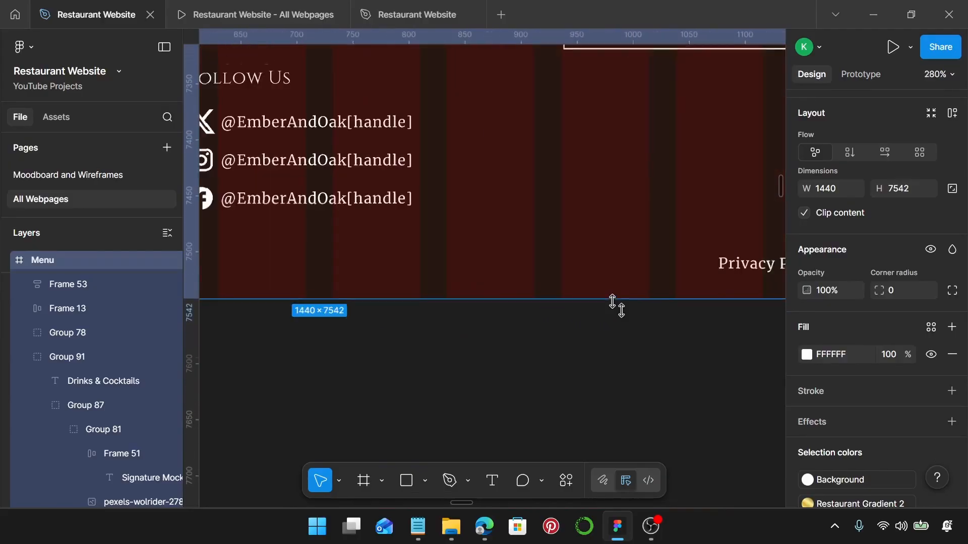
{"action": "scroll", "coordinate": [612, 302], "scroll_direction": "down", "scroll_amount": 5}
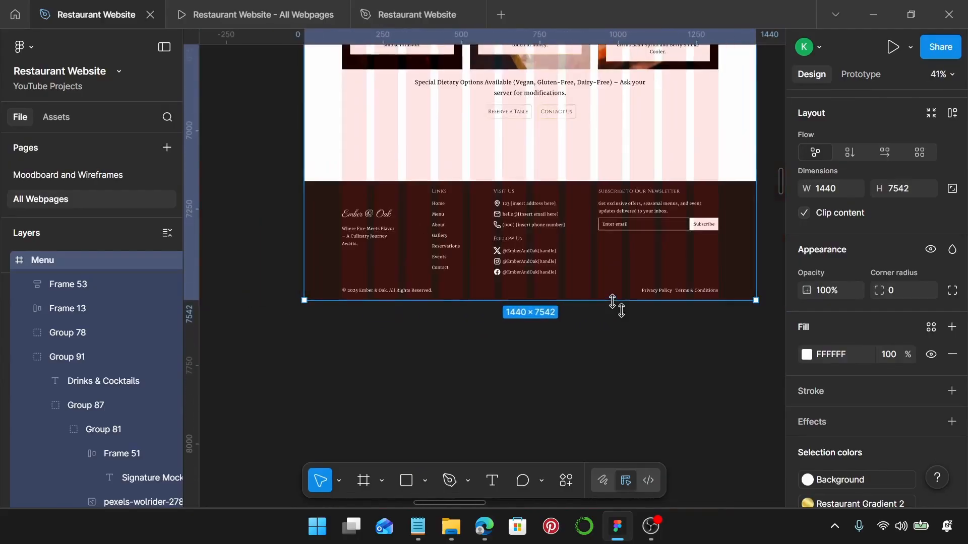
{"action": "scroll", "coordinate": [612, 301], "scroll_direction": "down", "scroll_amount": 2}
- Apply the Text/Footer style to the black and the Background style to the white in the hero's "Menu" title box
{"action": "scroll", "coordinate": [612, 302], "scroll_direction": "up", "scroll_amount": 10}
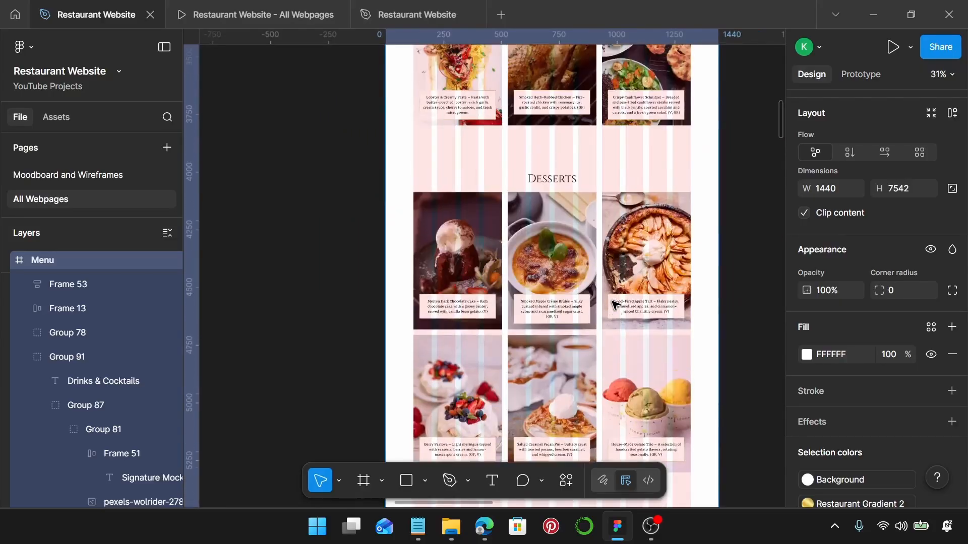
{"action": "scroll", "coordinate": [615, 304], "scroll_direction": "up", "scroll_amount": 15}
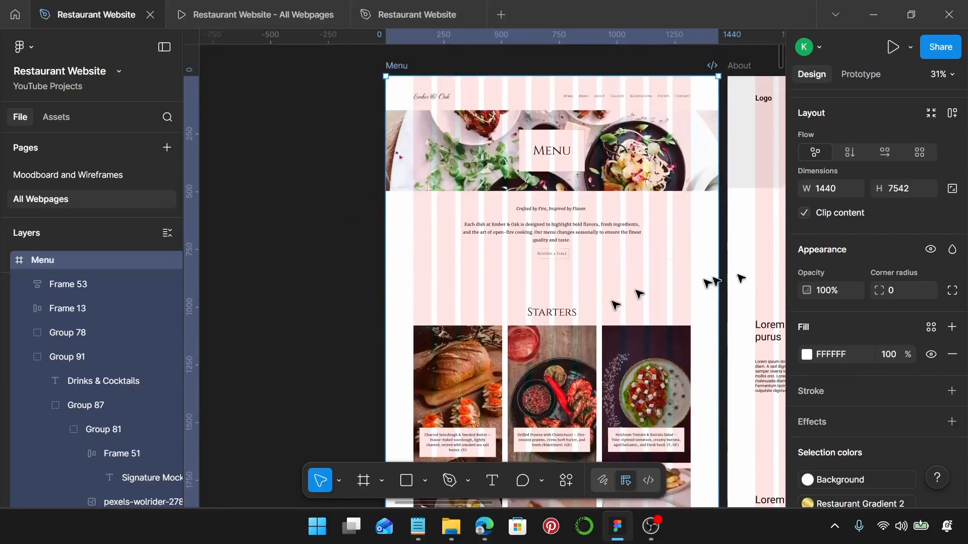
{"action": "left_click", "coordinate": [639, 97]}
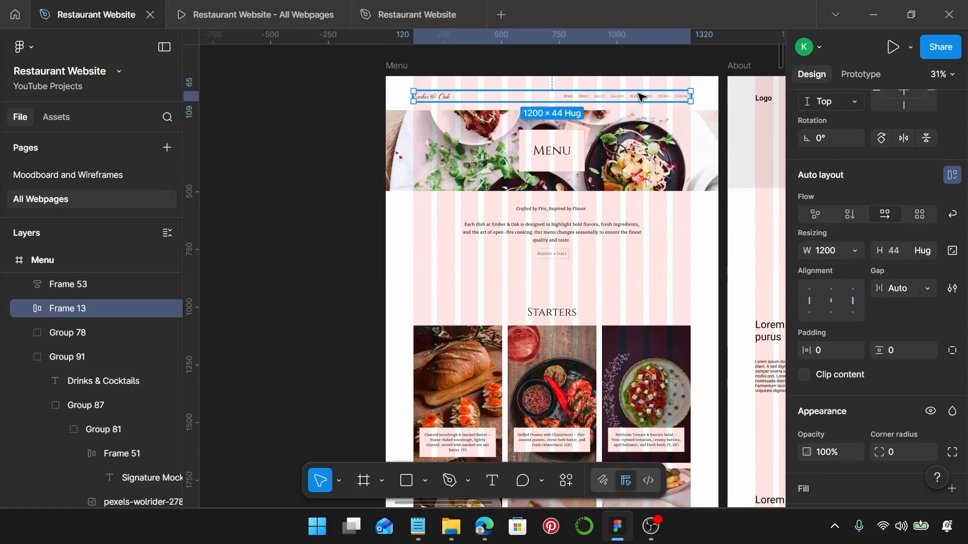
{"action": "scroll", "coordinate": [924, 321], "scroll_direction": "down", "scroll_amount": 4}
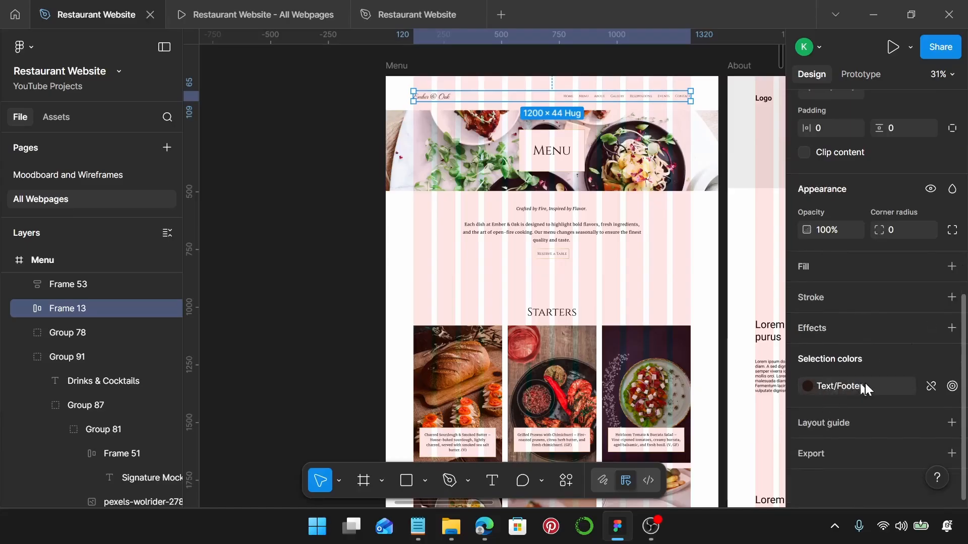
{"action": "left_click", "coordinate": [555, 152]}
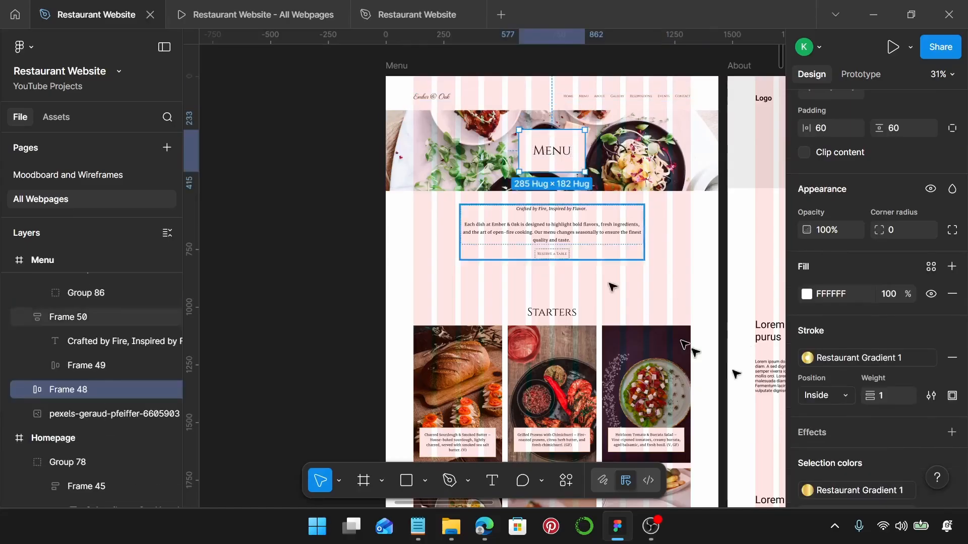
{"action": "scroll", "coordinate": [900, 374], "scroll_direction": "down", "scroll_amount": 3}
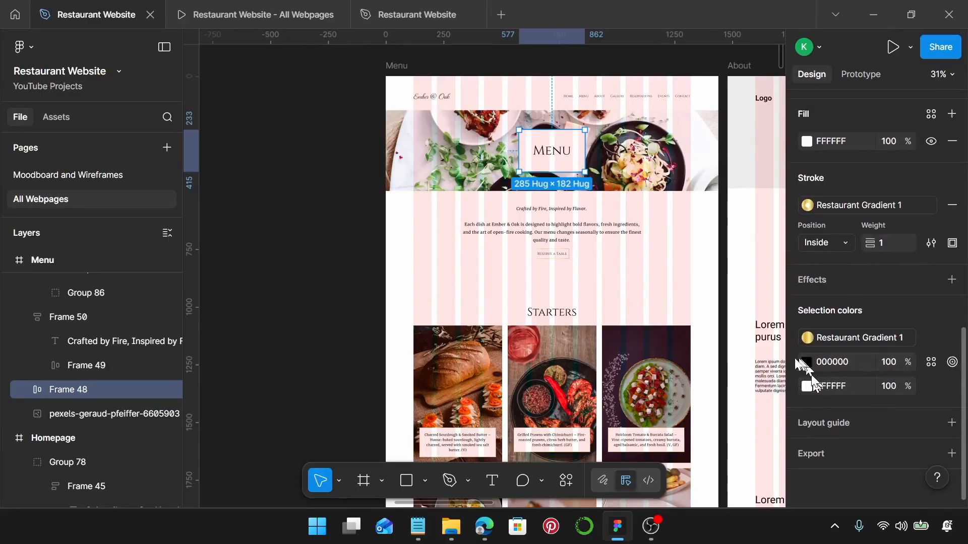
{"action": "mouse_move", "coordinate": [933, 369]}
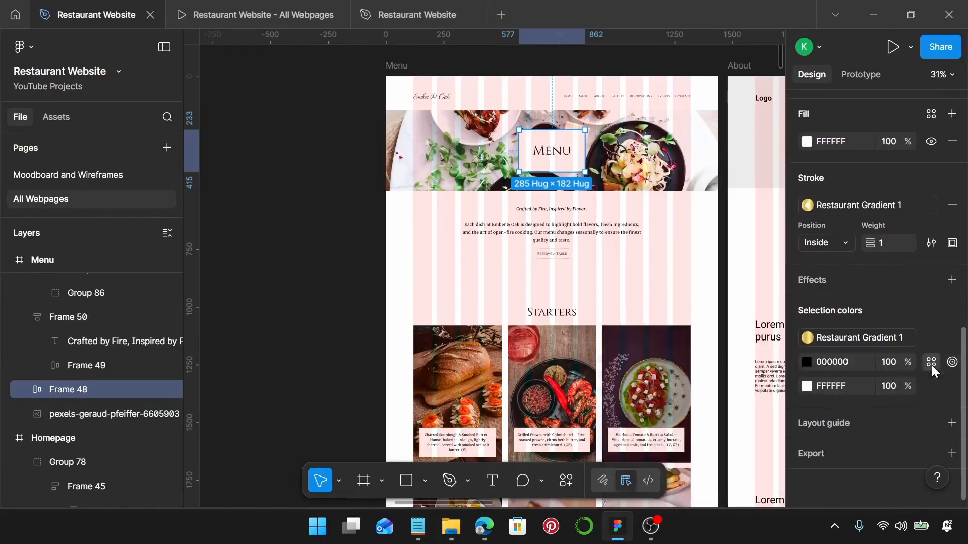
{"action": "left_click", "coordinate": [931, 365]}
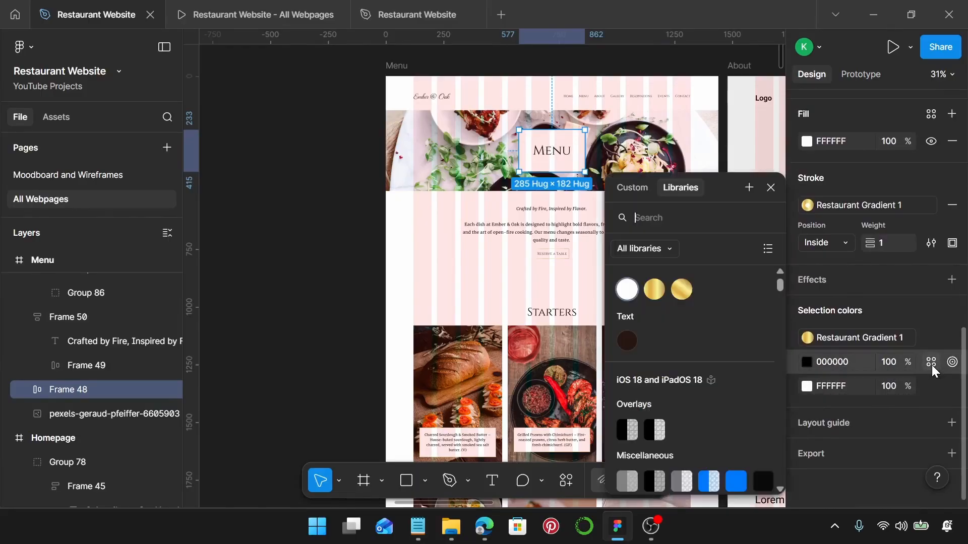
{"action": "left_click", "coordinate": [625, 342]}
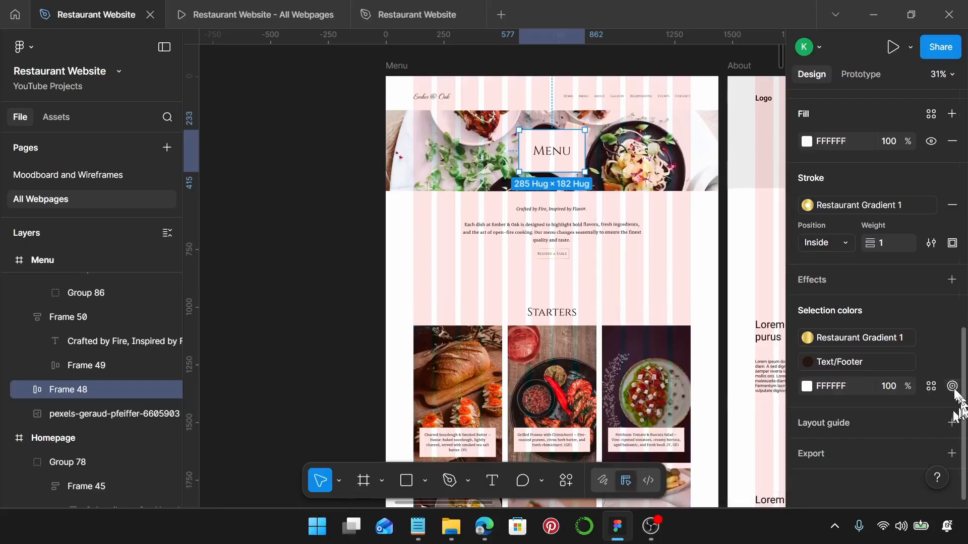
{"action": "left_click", "coordinate": [931, 387]}
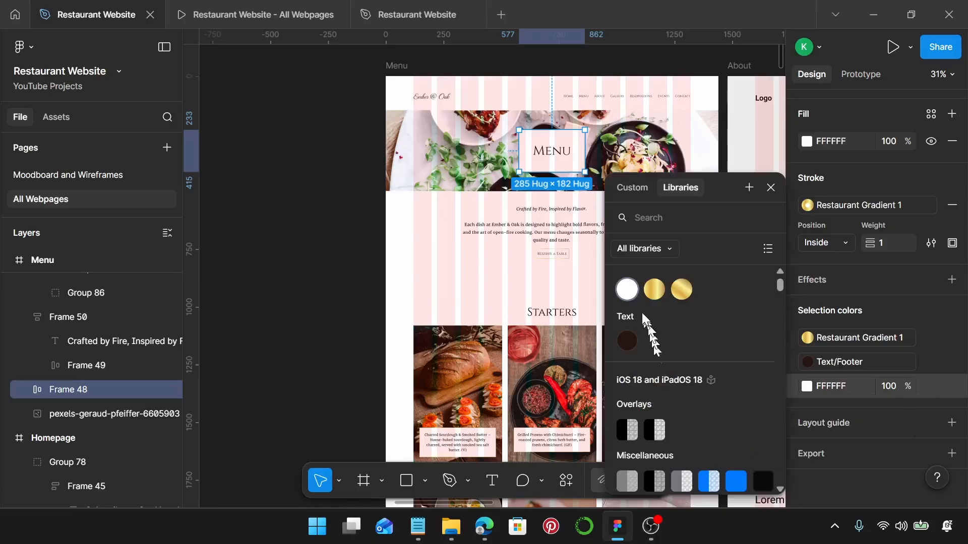
{"action": "left_click", "coordinate": [629, 292]}
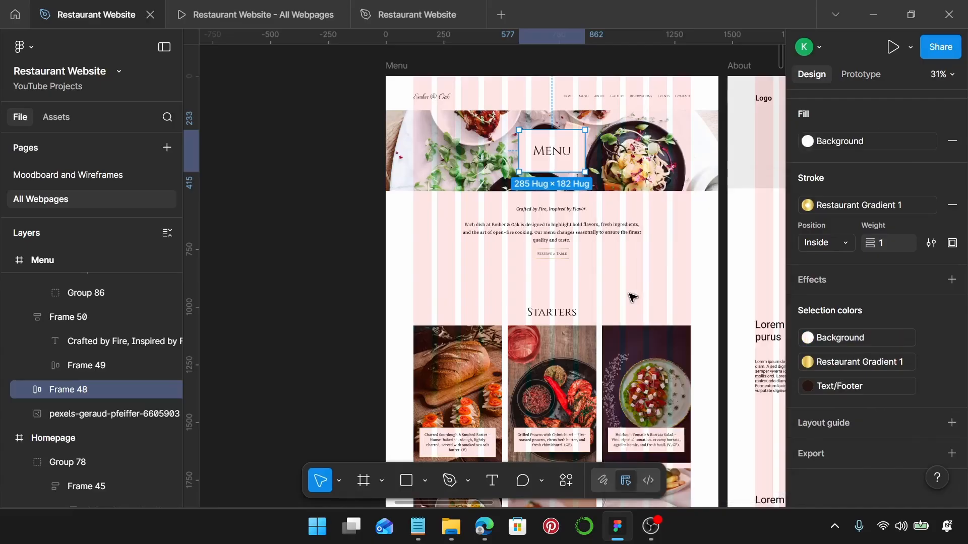
- Replace the black in the intro text block below the hero with the Text/Footer colour style
{"action": "left_click", "coordinate": [568, 239]}
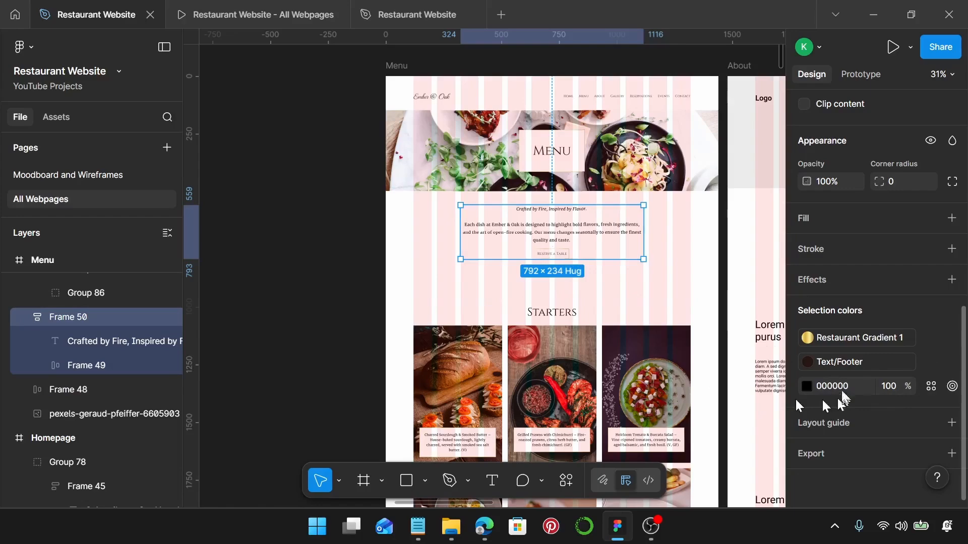
{"action": "left_click", "coordinate": [929, 387]}
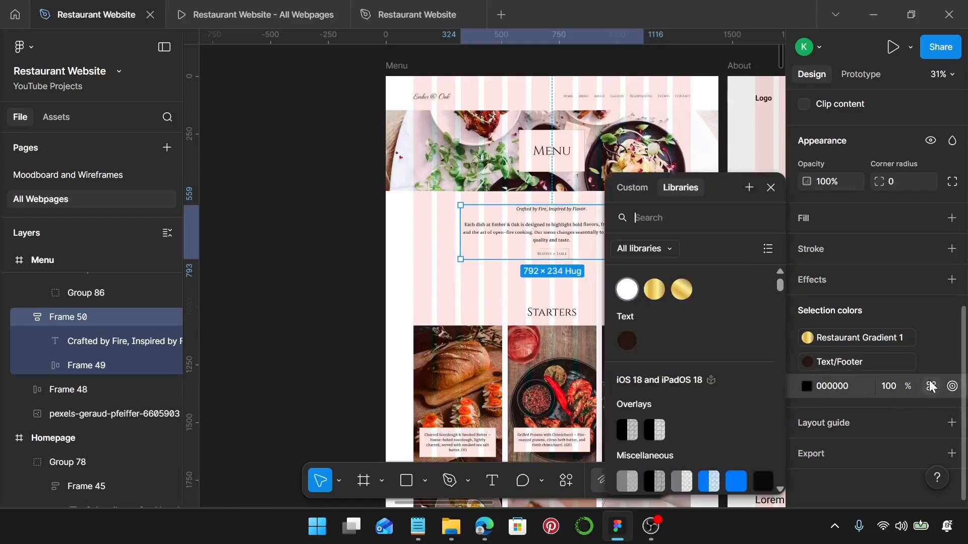
{"action": "left_click", "coordinate": [627, 342]}
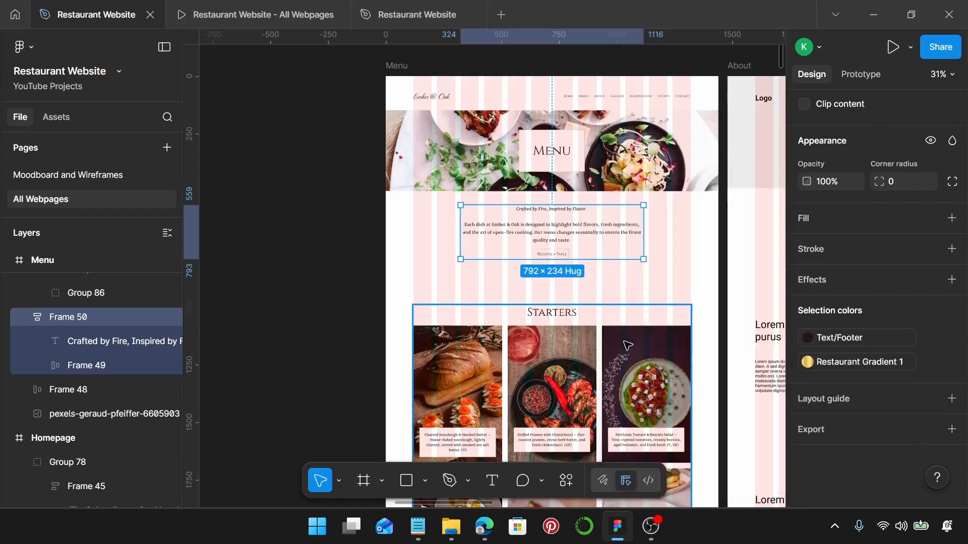
- Apply the Text/Footer style to the black and the Background style to the white in the Starters section
{"action": "scroll", "coordinate": [587, 325], "scroll_direction": "down", "scroll_amount": 5}
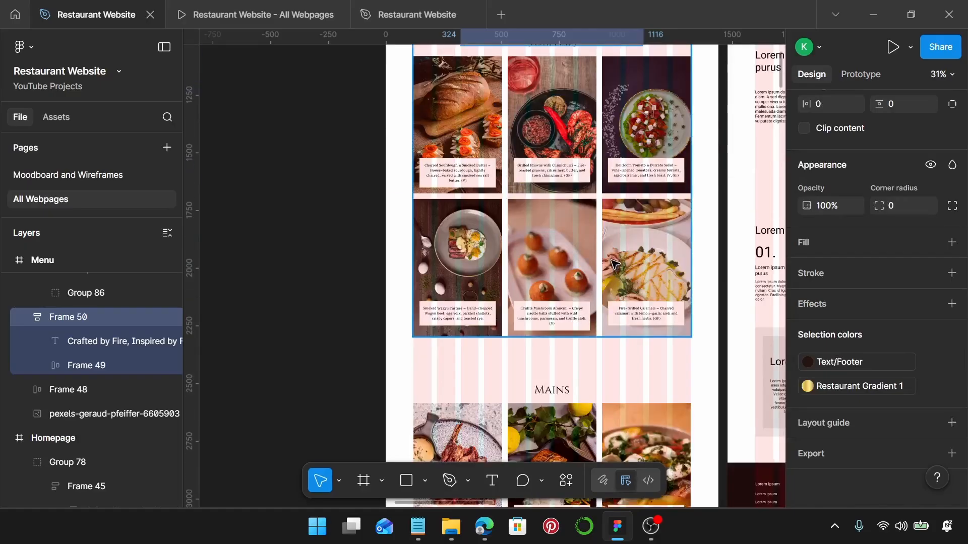
{"action": "left_click", "coordinate": [619, 306]}
{"action": "scroll", "coordinate": [626, 312], "scroll_direction": "up", "scroll_amount": 1}
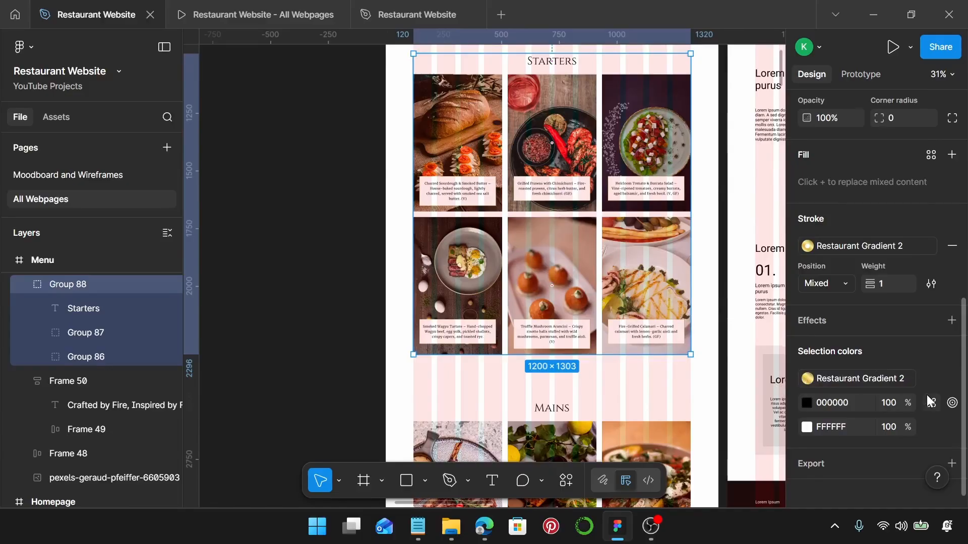
{"action": "scroll", "coordinate": [927, 396], "scroll_direction": "down", "scroll_amount": 1}
{"action": "left_click", "coordinate": [930, 395]}
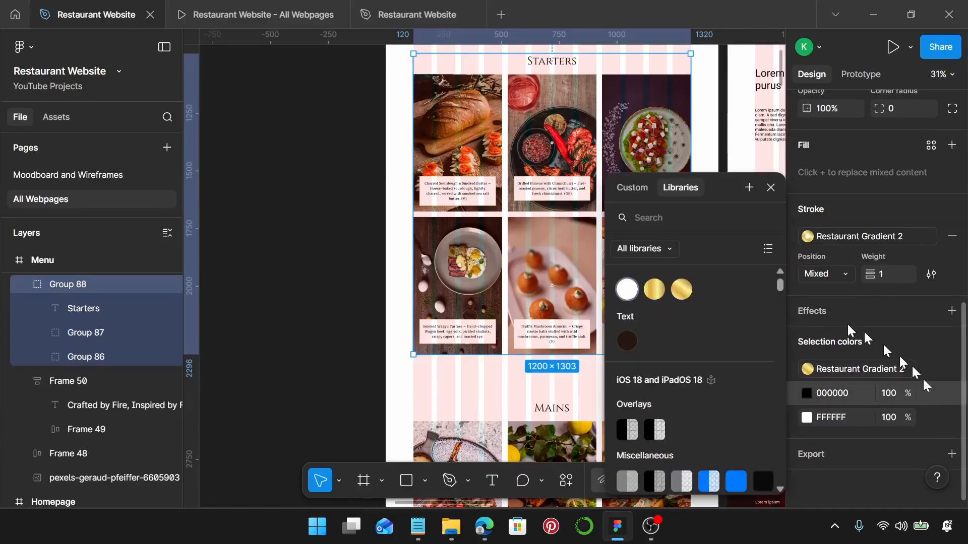
{"action": "left_click", "coordinate": [626, 343]}
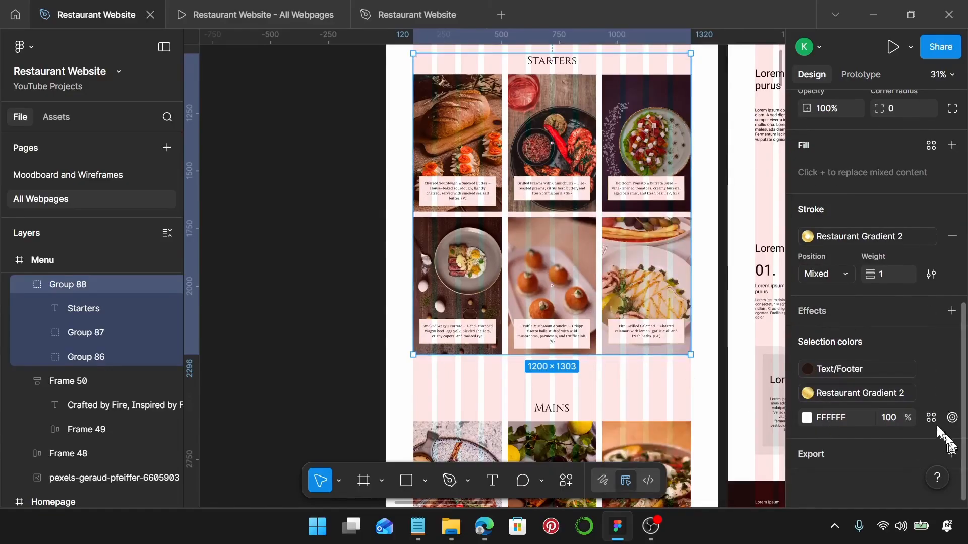
{"action": "left_click", "coordinate": [929, 419]}
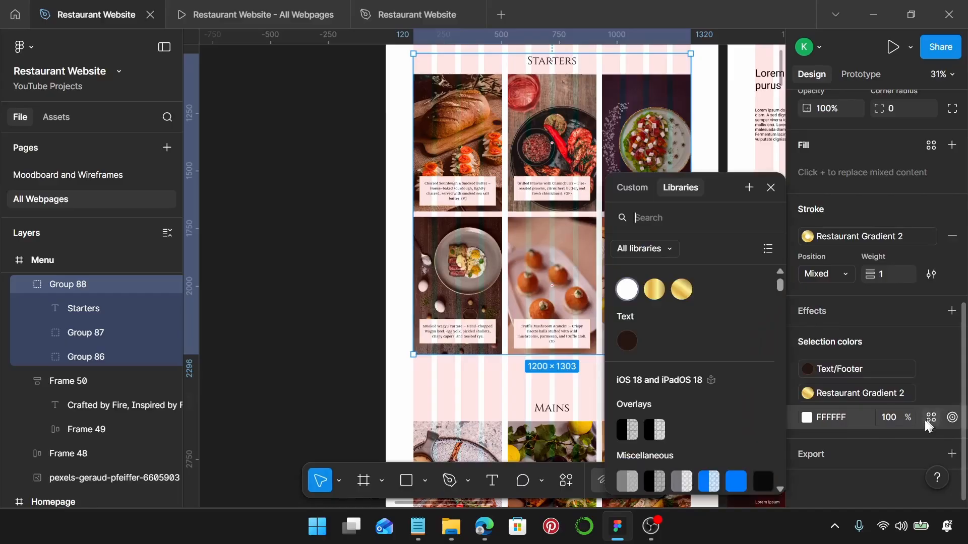
{"action": "left_click", "coordinate": [627, 290]}
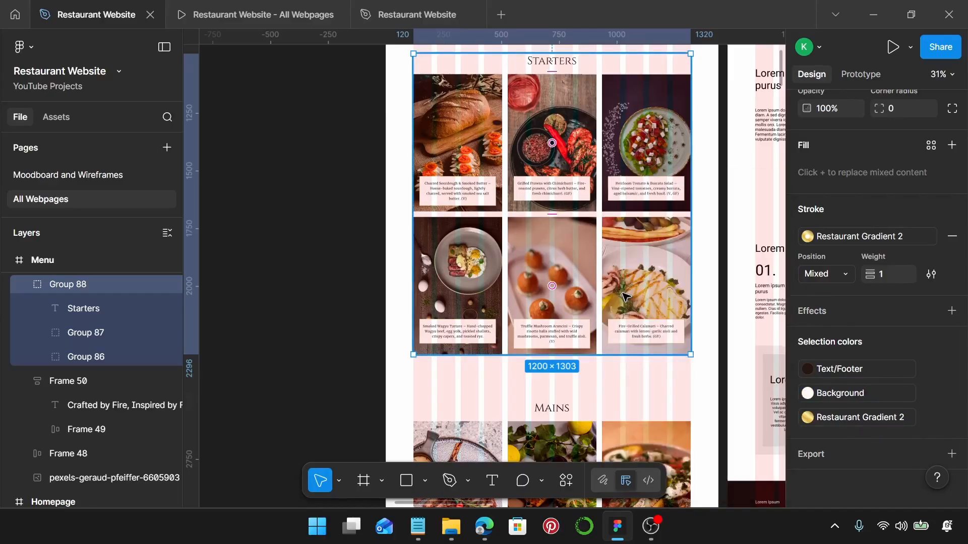
- Apply the Text/Footer style to the black and the Background style to the white in the Mains section
{"action": "scroll", "coordinate": [598, 343], "scroll_direction": "down", "scroll_amount": 6}
{"action": "left_click", "coordinate": [595, 343]}
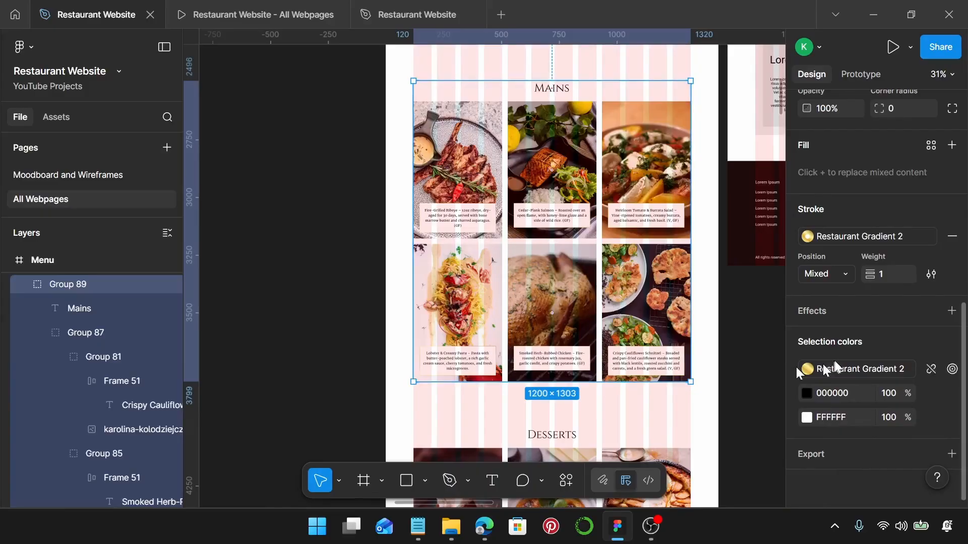
{"action": "left_click", "coordinate": [931, 393]}
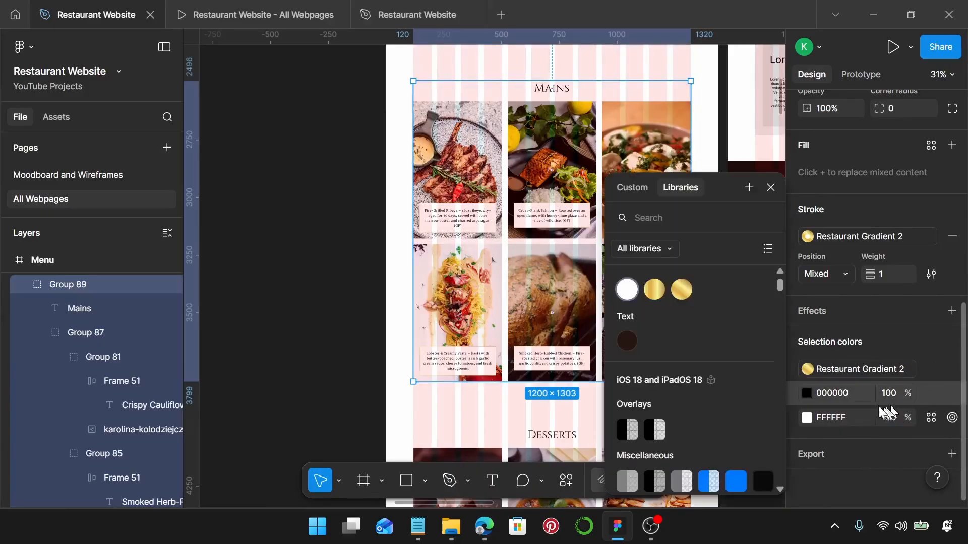
{"action": "left_click", "coordinate": [630, 342]}
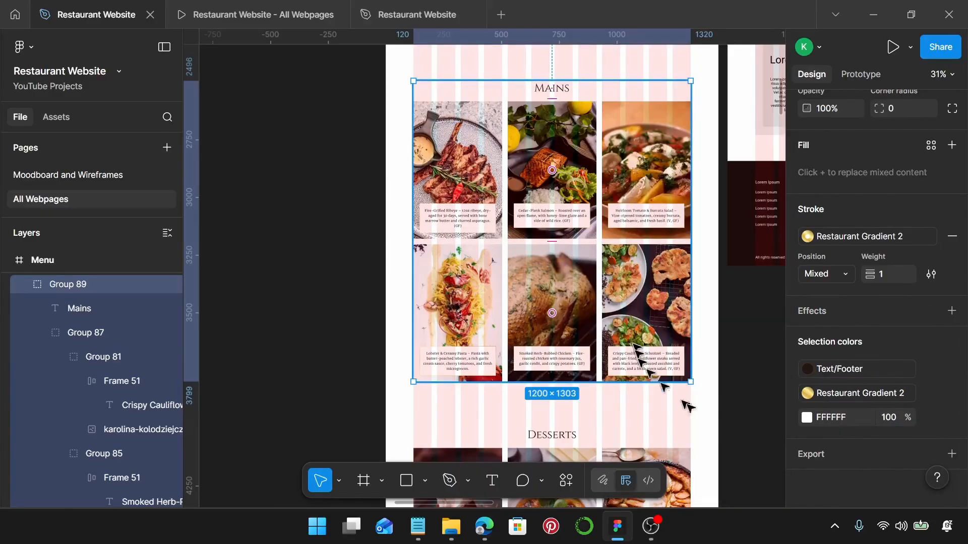
{"action": "left_click", "coordinate": [932, 417]}
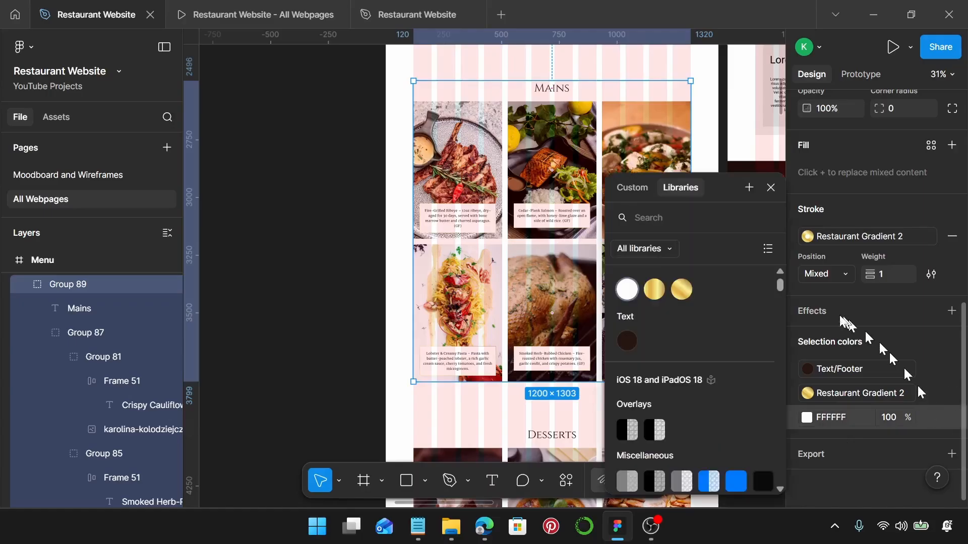
{"action": "left_click", "coordinate": [627, 290]}
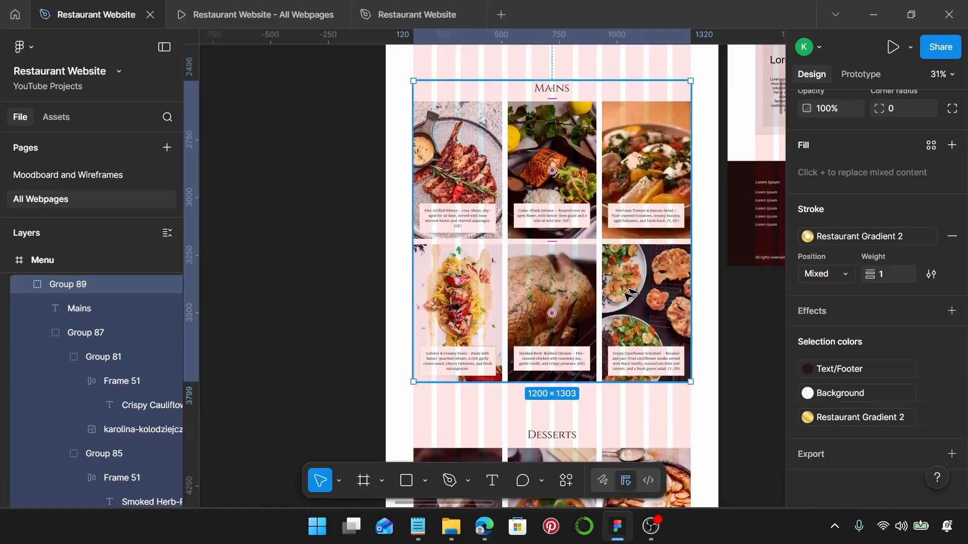
- Apply the Text/Footer style to the black and the Background style to the white in the Desserts section
{"action": "scroll", "coordinate": [602, 304], "scroll_direction": "down", "scroll_amount": 5}
{"action": "left_click", "coordinate": [600, 302]}
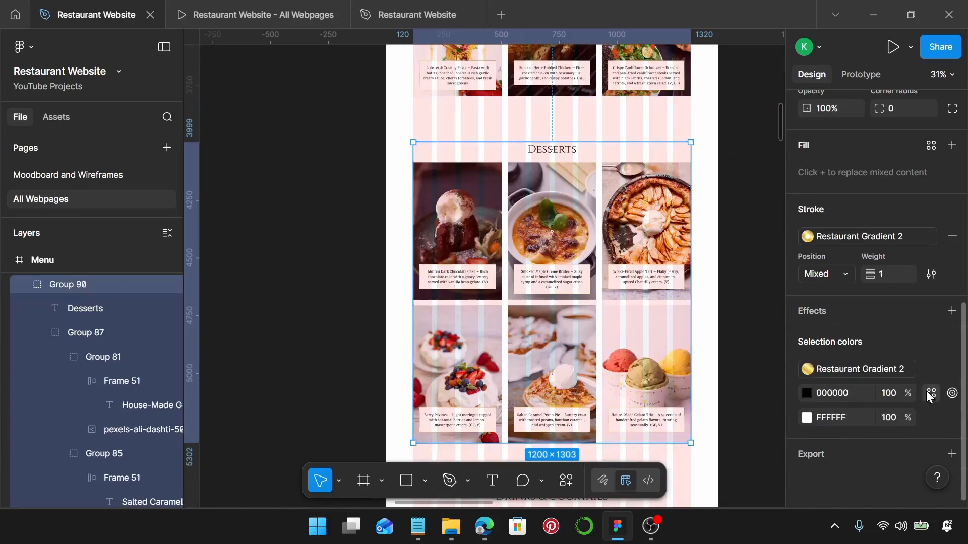
{"action": "left_click", "coordinate": [927, 392]}
{"action": "left_click", "coordinate": [625, 340]}
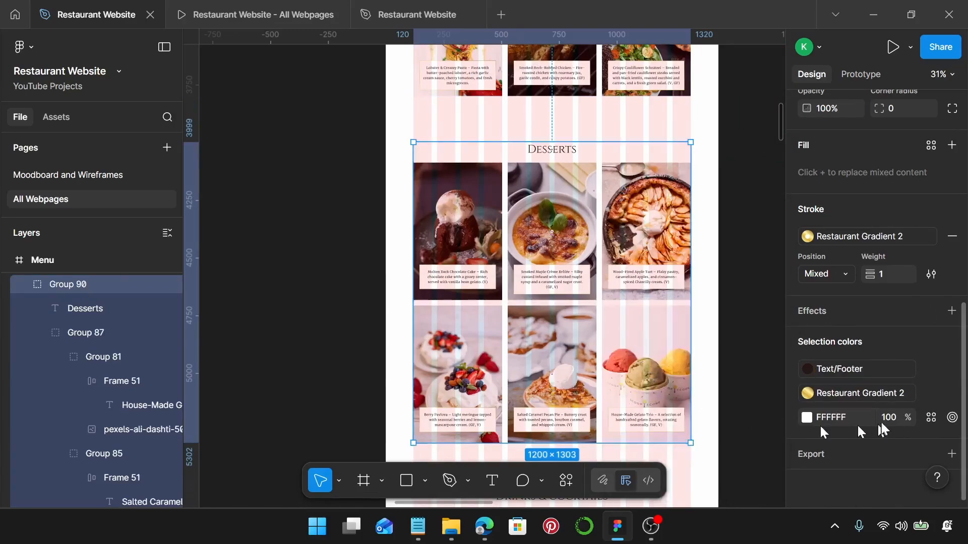
{"action": "left_click", "coordinate": [930, 418]}
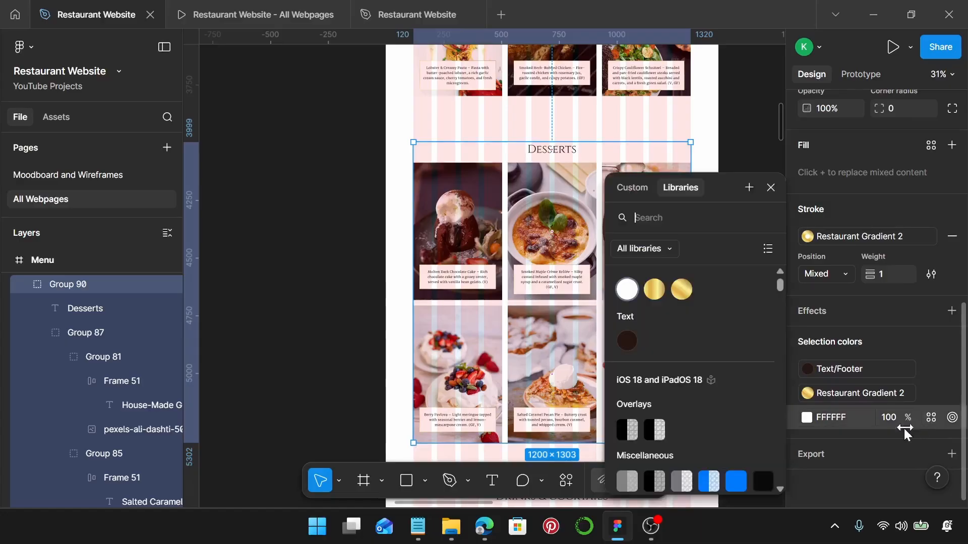
{"action": "left_click", "coordinate": [626, 289]}
- Apply the Text/Footer style to the black and the Background style to the white in the Drinks & Cocktails section
{"action": "scroll", "coordinate": [629, 298], "scroll_direction": "down", "scroll_amount": 6}
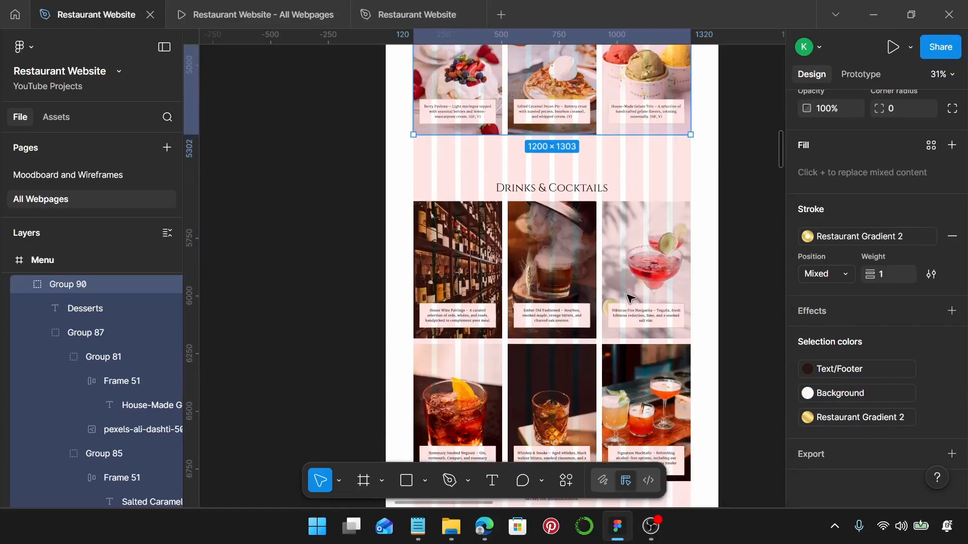
{"action": "left_click", "coordinate": [582, 315]}
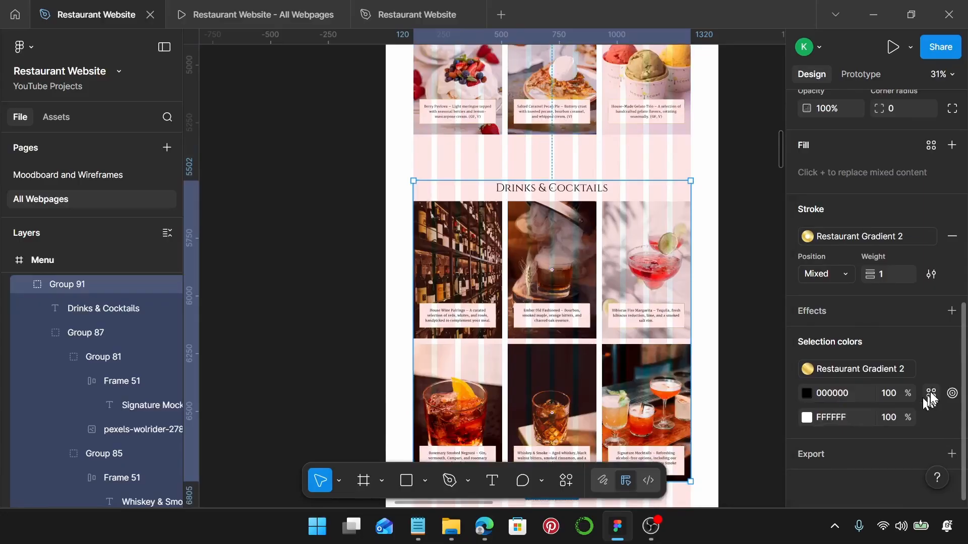
{"action": "left_click", "coordinate": [931, 393]}
{"action": "left_click", "coordinate": [627, 341]}
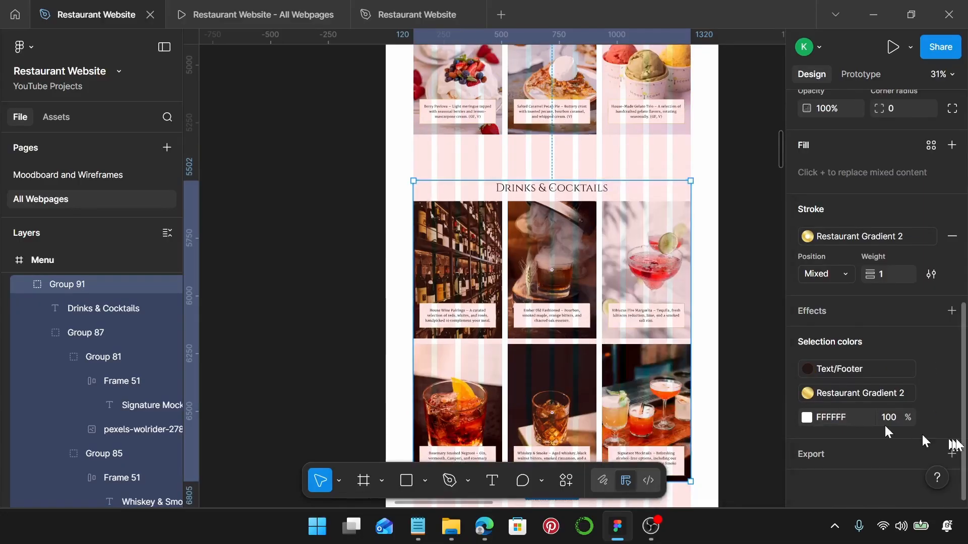
{"action": "left_click", "coordinate": [931, 417]}
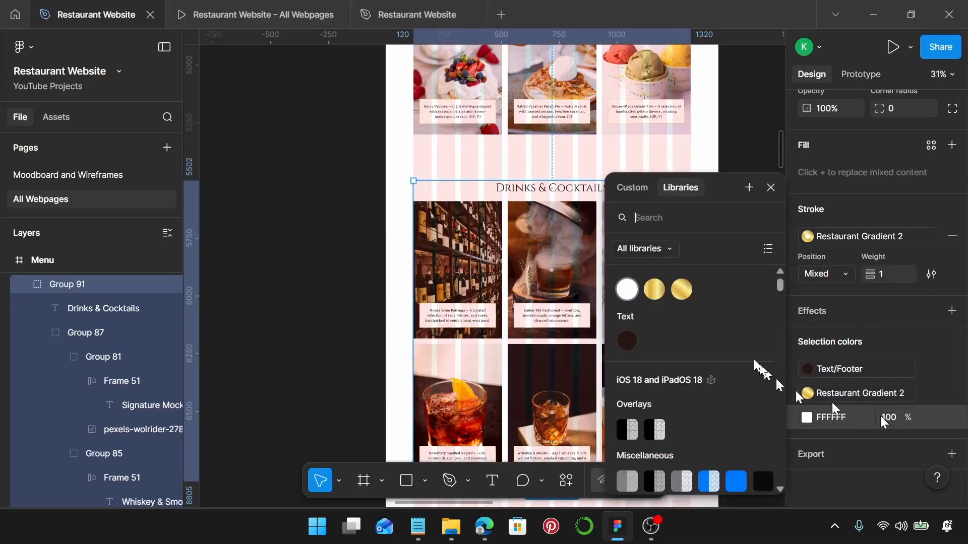
{"action": "left_click", "coordinate": [627, 290]}
- Replace the black in the dietary note and button block above the footer with the Text/Footer colour style
{"action": "scroll", "coordinate": [633, 293], "scroll_direction": "down", "scroll_amount": 5}
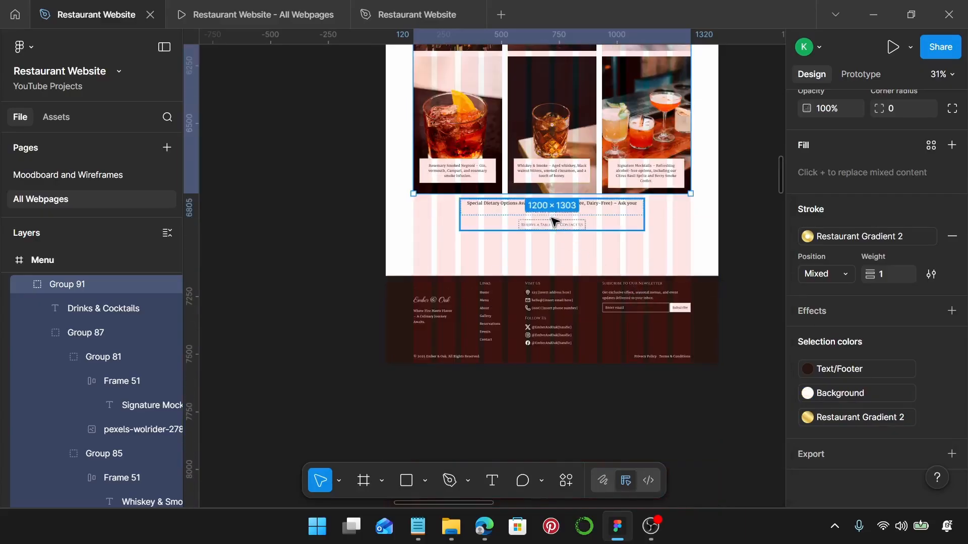
{"action": "left_click", "coordinate": [565, 226]}
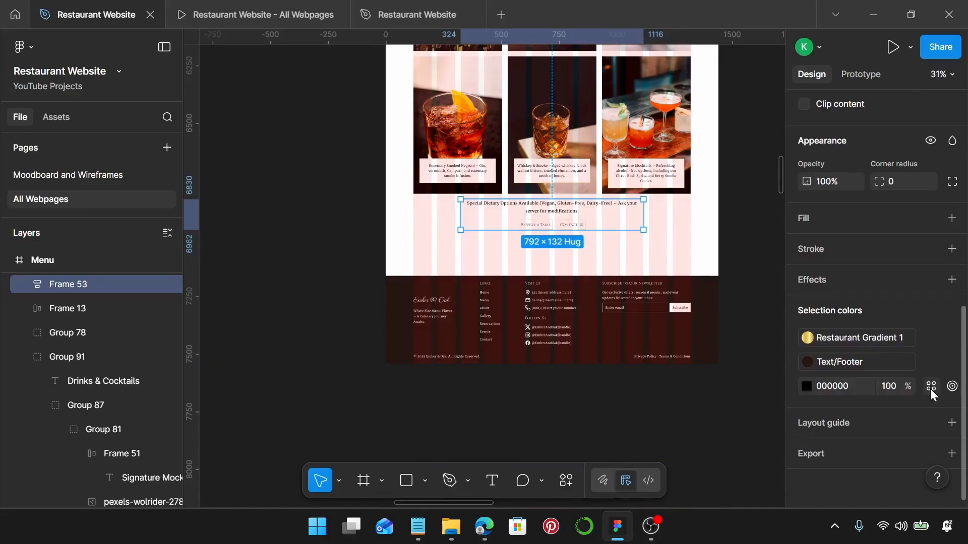
{"action": "left_click", "coordinate": [930, 387]}
{"action": "left_click", "coordinate": [625, 339]}
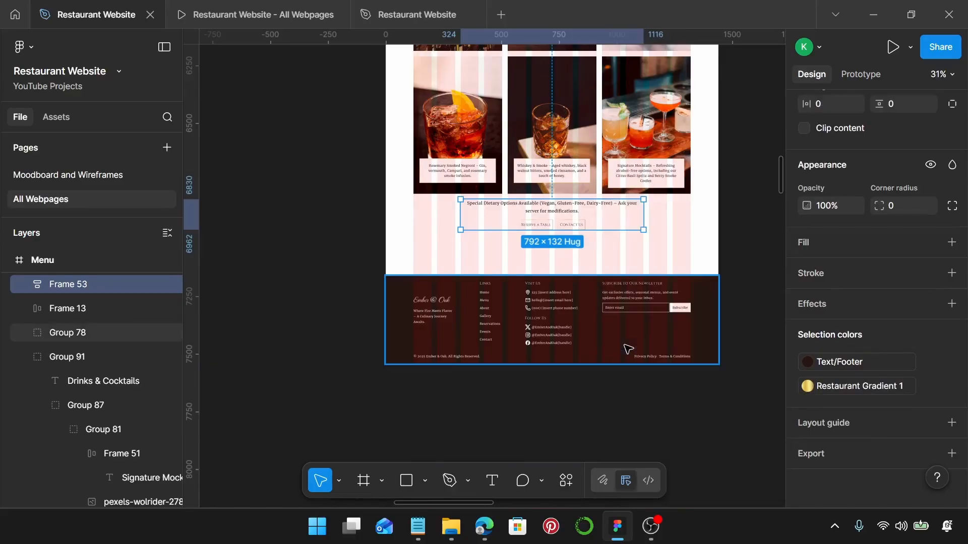
- Examine the Menu frame's selection colours and locate what uses the remaining unstyled white FFFFFF
{"action": "scroll", "coordinate": [612, 305], "scroll_direction": "down", "scroll_amount": 2}
{"action": "scroll", "coordinate": [612, 305], "scroll_direction": "down", "scroll_amount": 3}
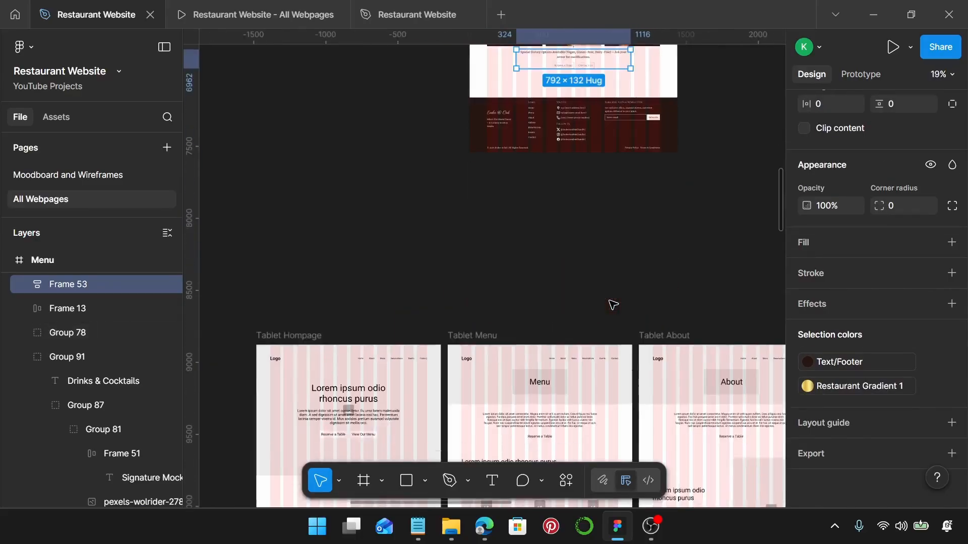
{"action": "scroll", "coordinate": [613, 305], "scroll_direction": "down", "scroll_amount": 1}
{"action": "scroll", "coordinate": [612, 305], "scroll_direction": "up", "scroll_amount": 10}
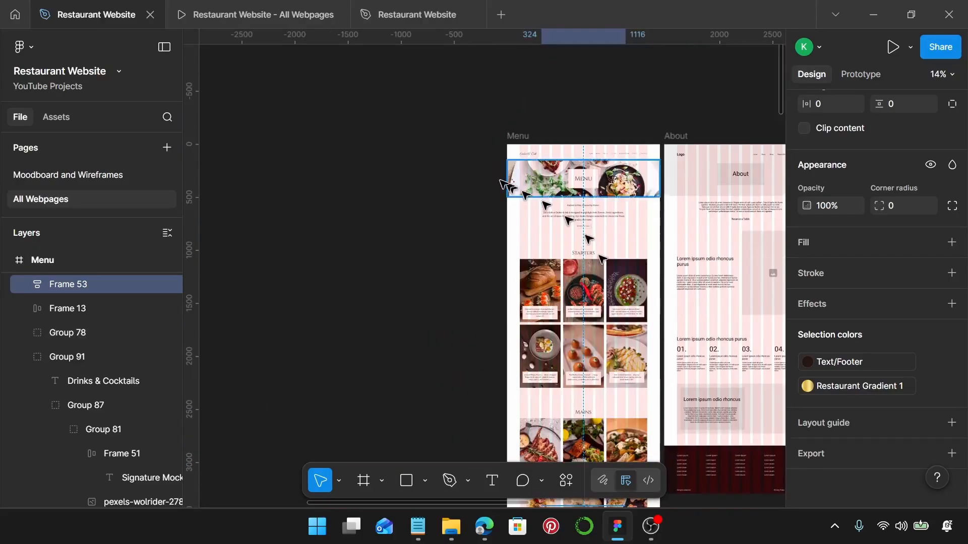
{"action": "left_click", "coordinate": [519, 137]}
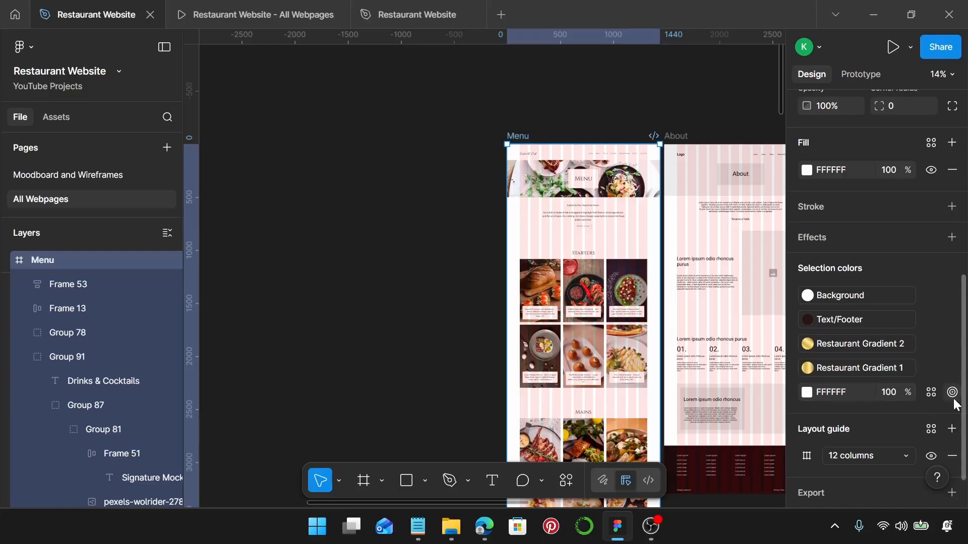
{"action": "scroll", "coordinate": [651, 366], "scroll_direction": "down", "scroll_amount": 10}
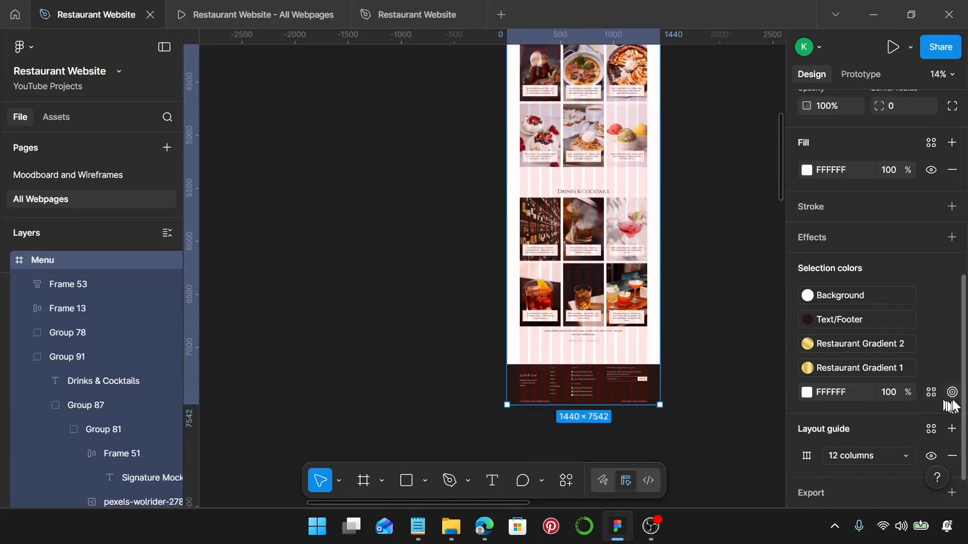
{"action": "left_click", "coordinate": [952, 394]}
{"action": "scroll", "coordinate": [569, 297], "scroll_direction": "up", "scroll_amount": 8}
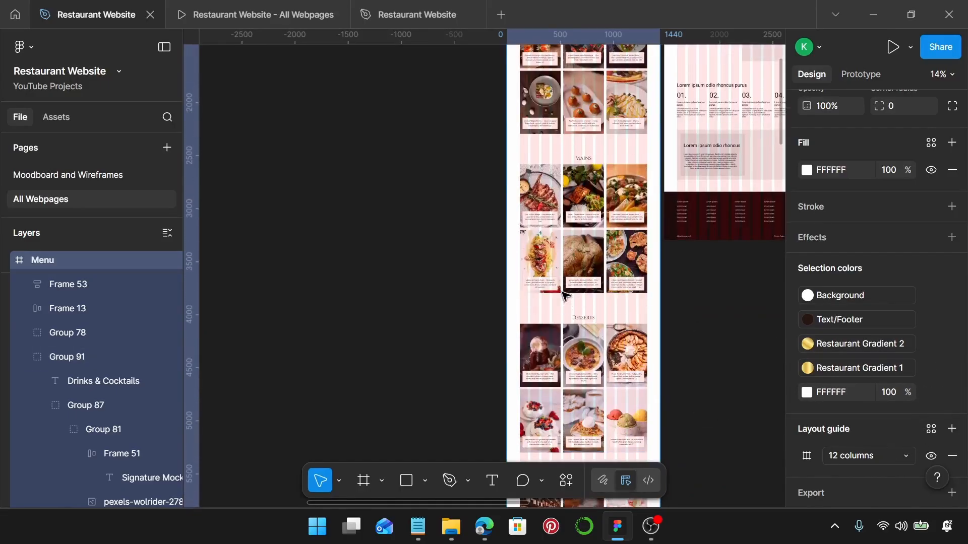
{"action": "scroll", "coordinate": [570, 296], "scroll_direction": "up", "scroll_amount": 5}
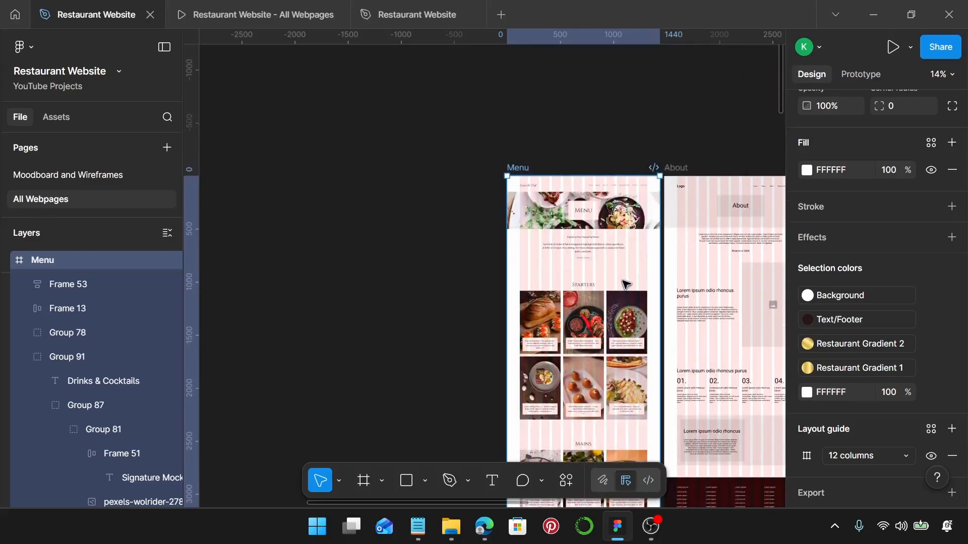
{"action": "key", "text": "Escape"}
{"action": "scroll", "coordinate": [625, 283], "scroll_direction": "up", "scroll_amount": 3}
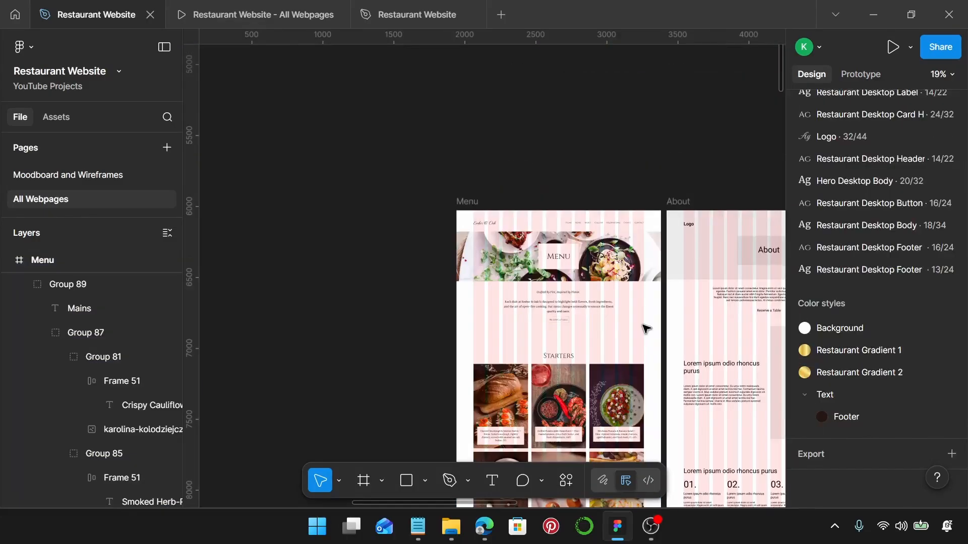
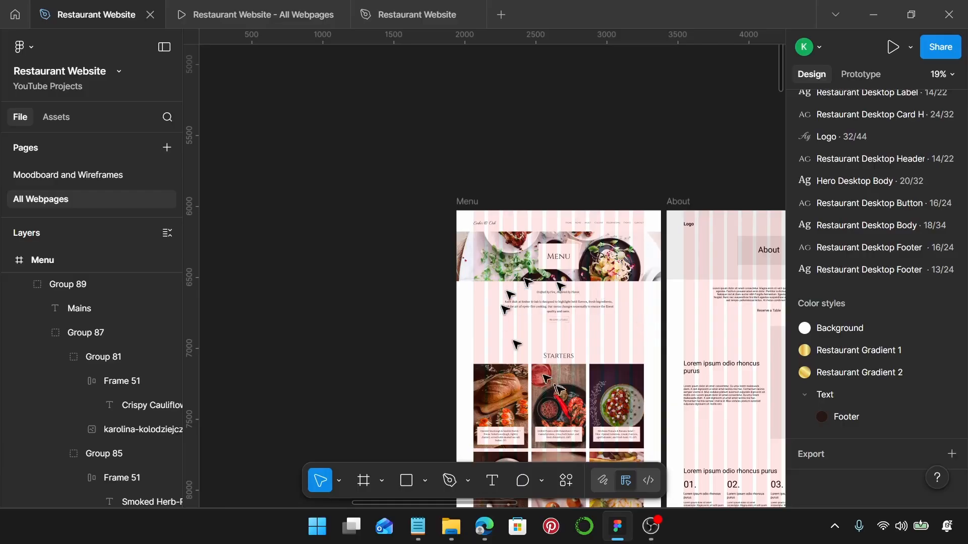
- Check which layers use the Background style in the Starters section and the Text/Footer style in the intro text block
{"action": "scroll", "coordinate": [555, 346], "scroll_direction": "down", "scroll_amount": 3}
{"action": "left_click", "coordinate": [558, 229]}
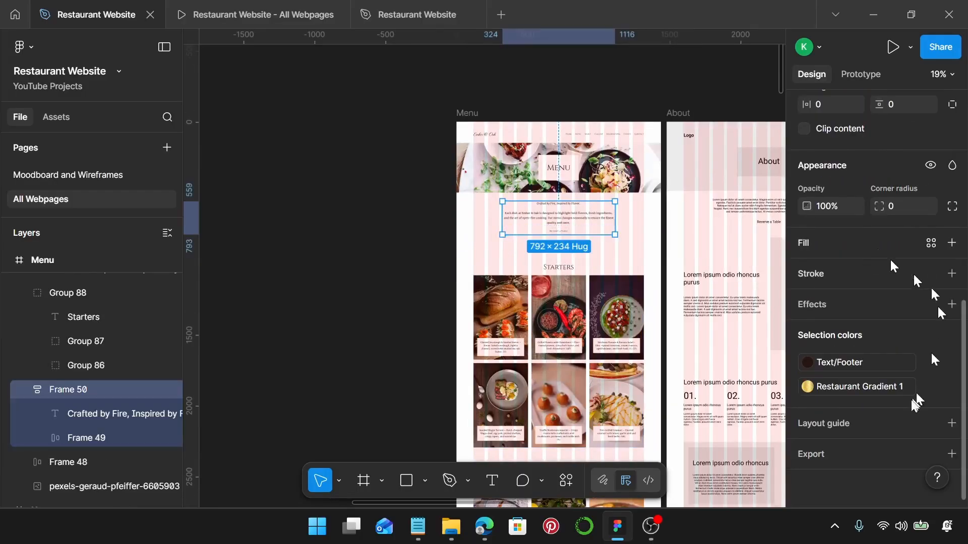
{"action": "left_click", "coordinate": [580, 336]}
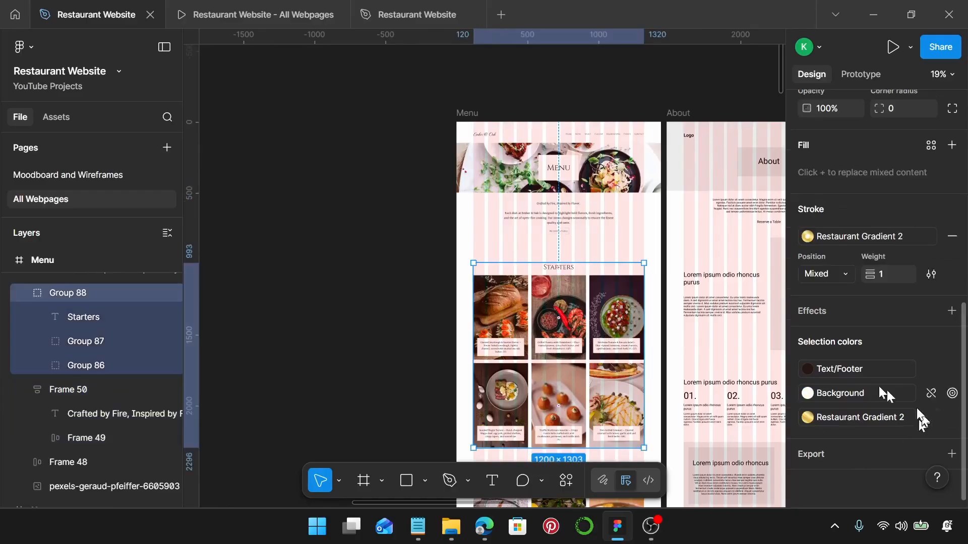
{"action": "mouse_move", "coordinate": [941, 399]}
{"action": "left_click", "coordinate": [951, 394]}
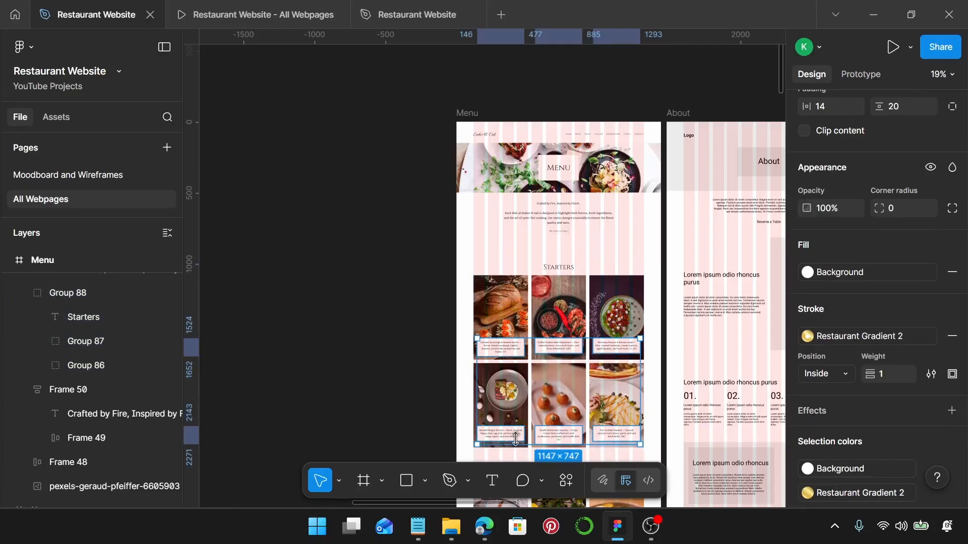
{"action": "left_click", "coordinate": [528, 250]}
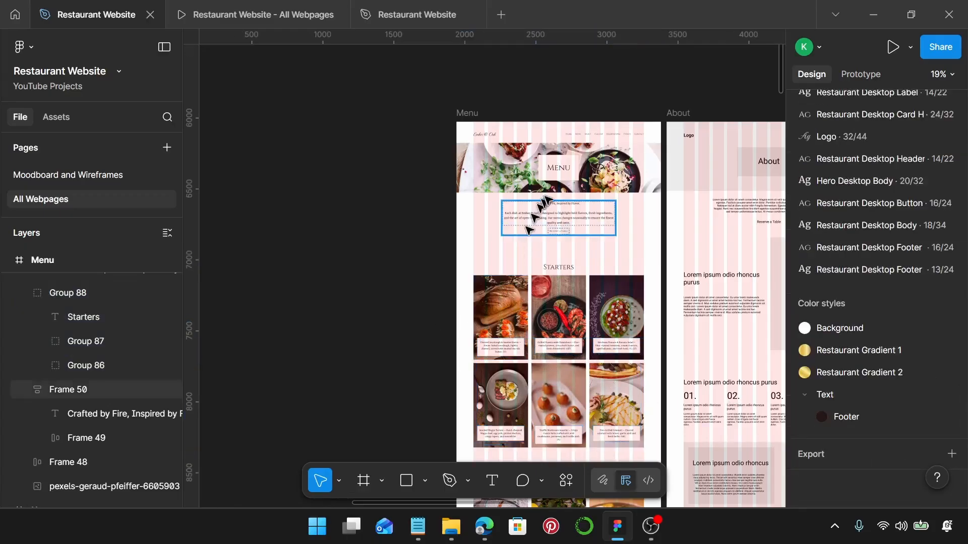
{"action": "left_click", "coordinate": [563, 228]}
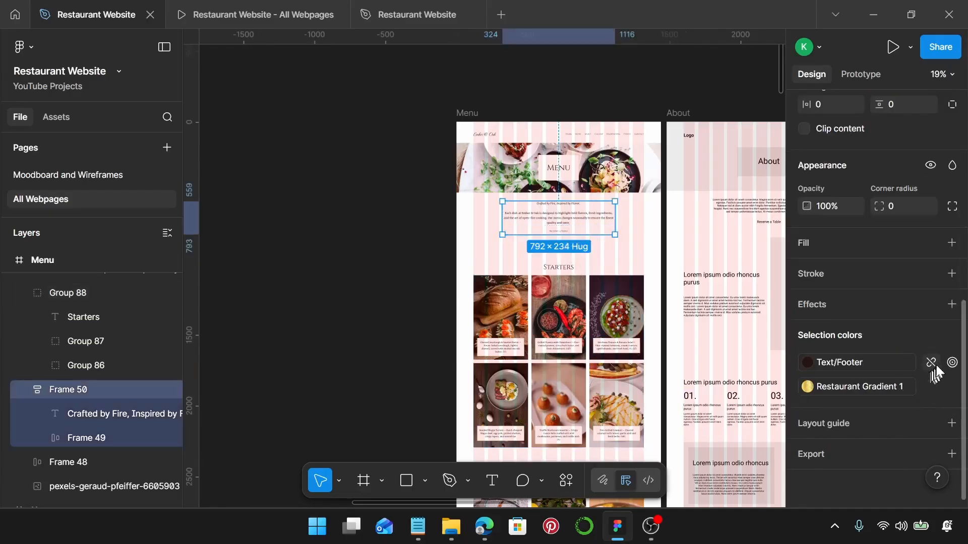
{"action": "left_click", "coordinate": [952, 362]}
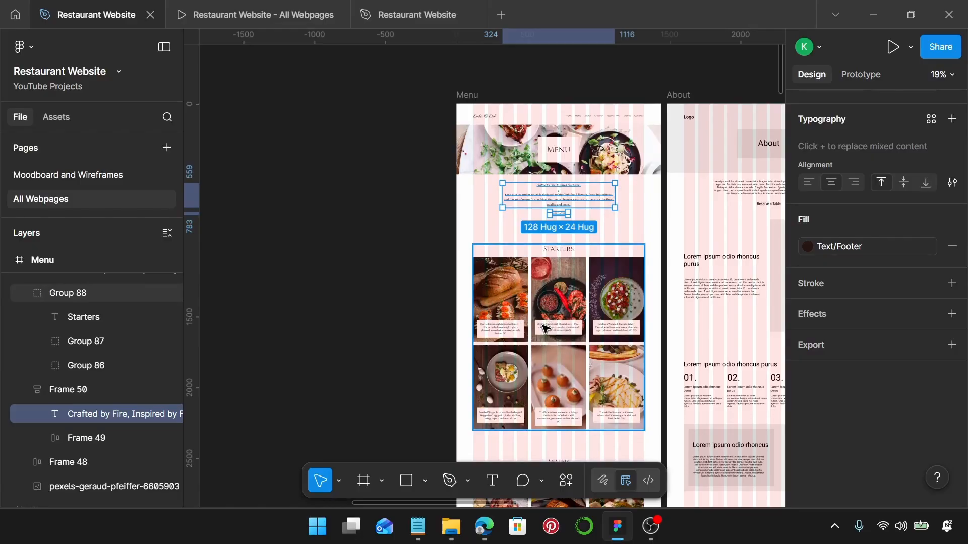
- Inspect the selection colours of the Starters and Mains sections for any fill without a colour style
{"action": "left_click", "coordinate": [443, 266]}
{"action": "left_click_drag", "start_coordinate": [421, 228], "coordinate": [661, 447]}
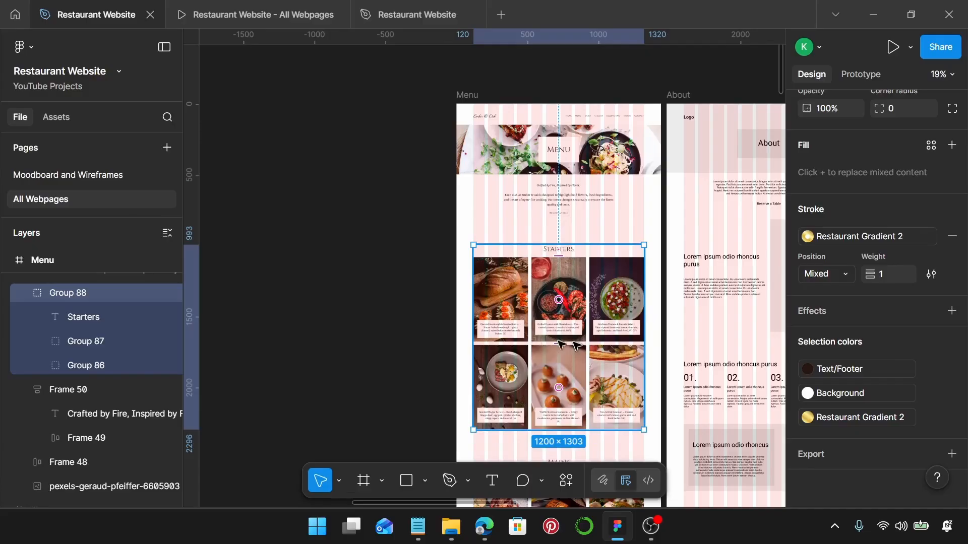
{"action": "scroll", "coordinate": [60, 338], "scroll_direction": "down", "scroll_amount": 10}
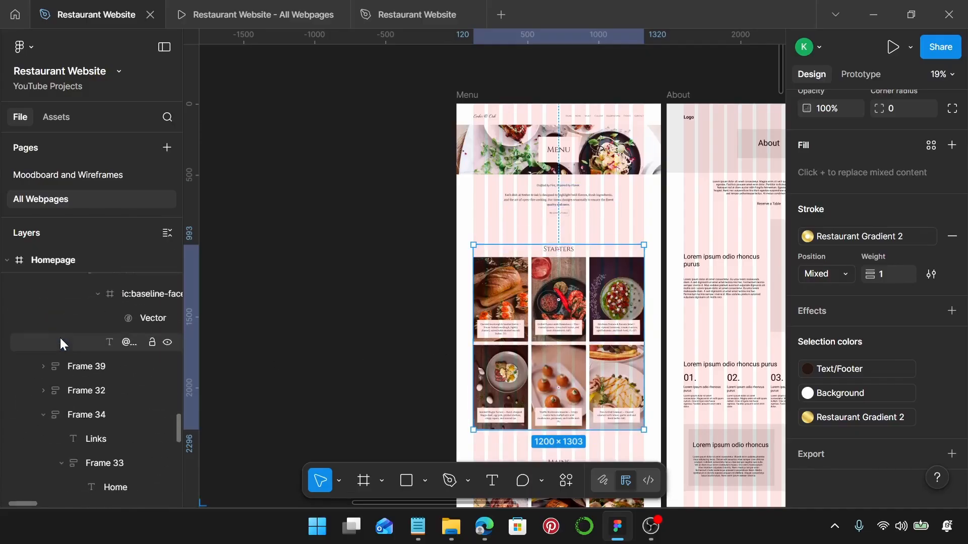
{"action": "scroll", "coordinate": [60, 337], "scroll_direction": "up", "scroll_amount": 5}
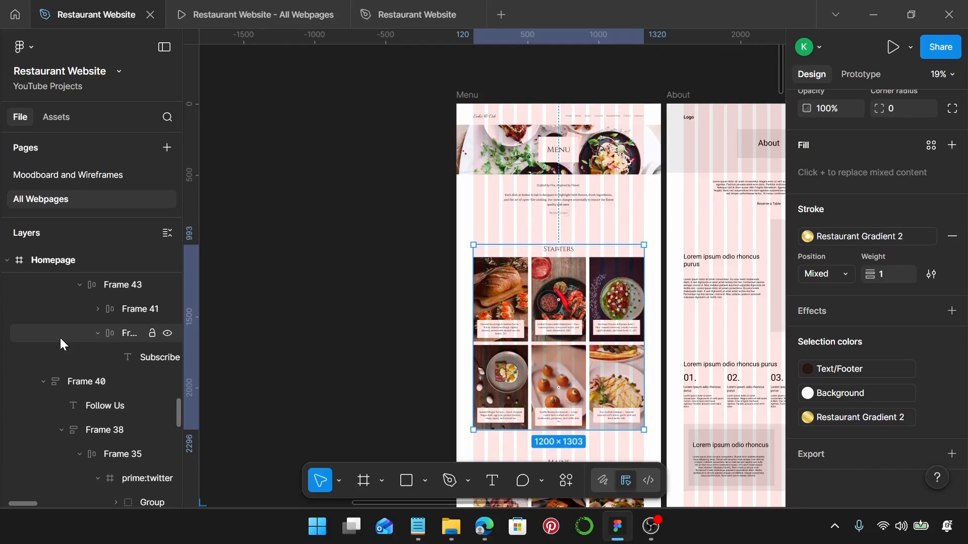
{"action": "scroll", "coordinate": [534, 272], "scroll_direction": "down", "scroll_amount": 5}
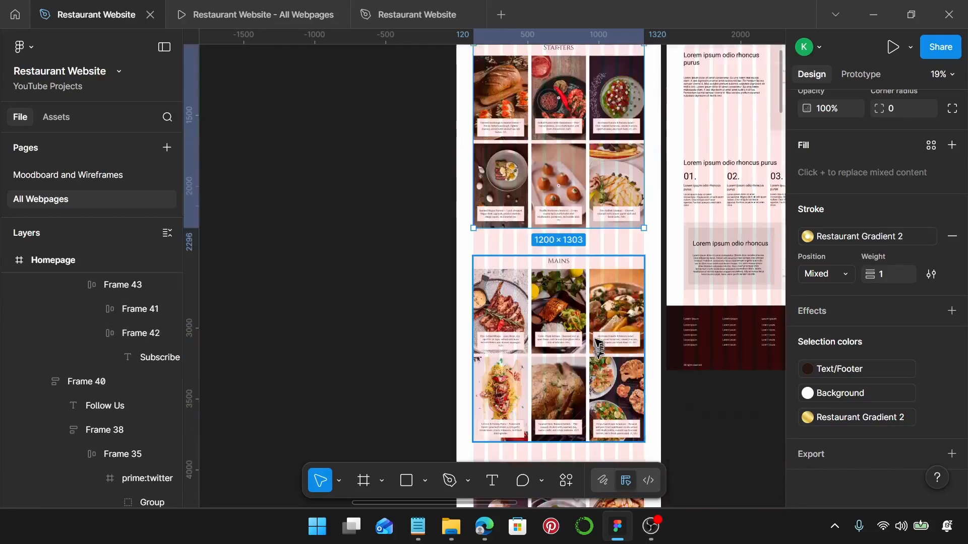
{"action": "left_click", "coordinate": [438, 236]}
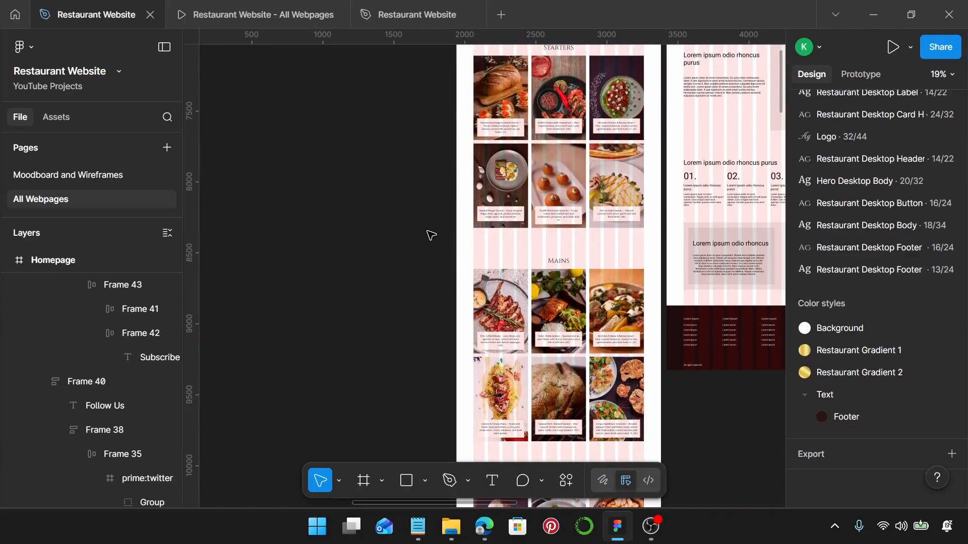
{"action": "left_click_drag", "start_coordinate": [428, 232], "coordinate": [665, 455]}
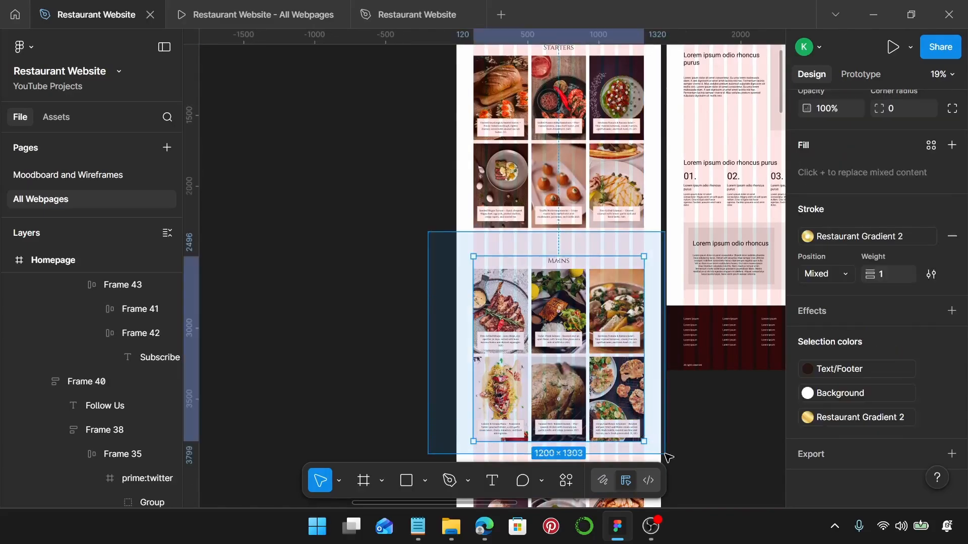
{"action": "scroll", "coordinate": [583, 367], "scroll_direction": "down", "scroll_amount": 6}
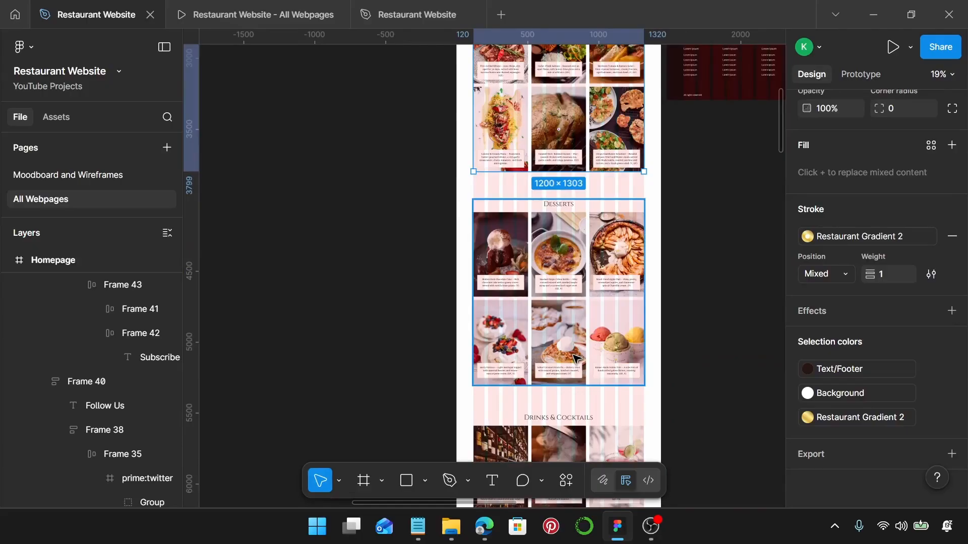
{"action": "scroll", "coordinate": [558, 325], "scroll_direction": "up", "scroll_amount": 10}
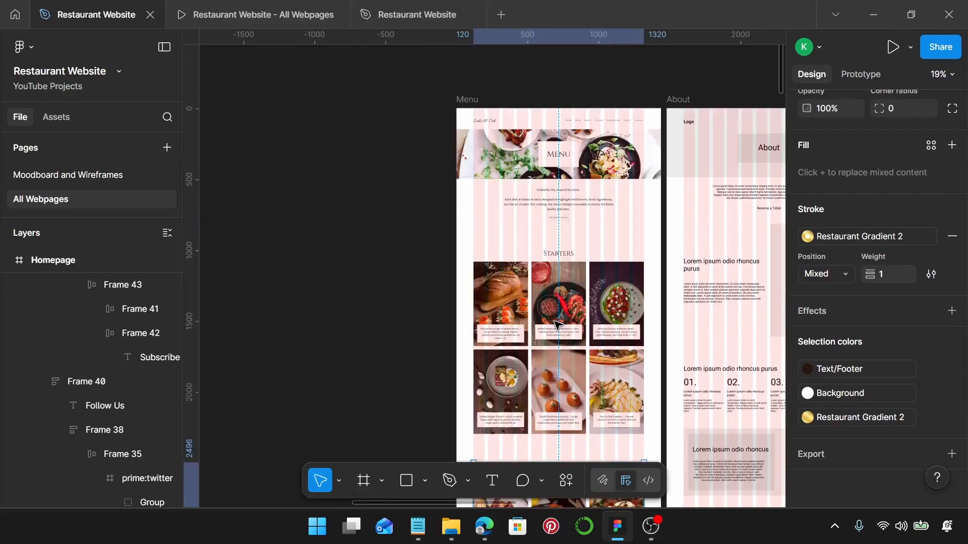
- Apply the Background colour style to the Menu frame's white fill and recheck the frame's selection colours
{"action": "left_click", "coordinate": [477, 108]}
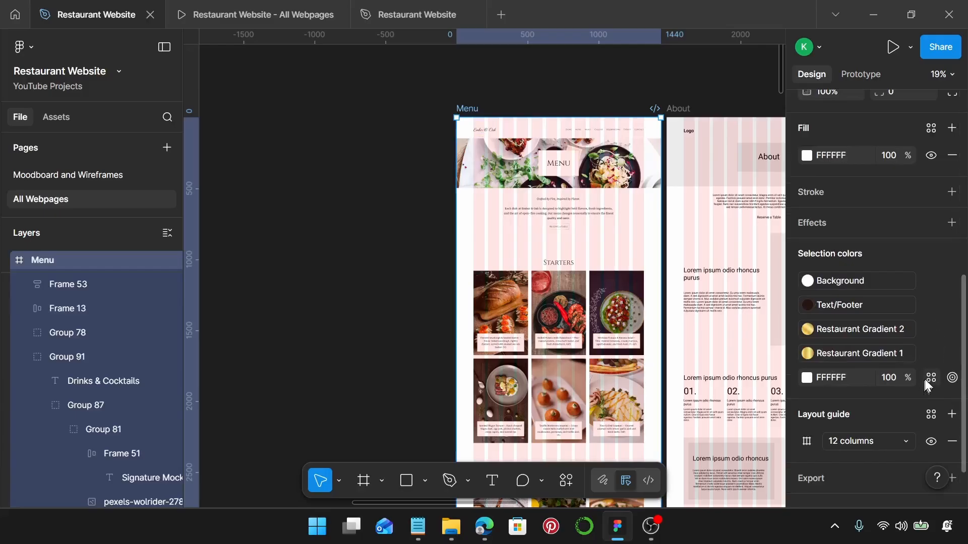
{"action": "scroll", "coordinate": [837, 352], "scroll_direction": "up", "scroll_amount": 3}
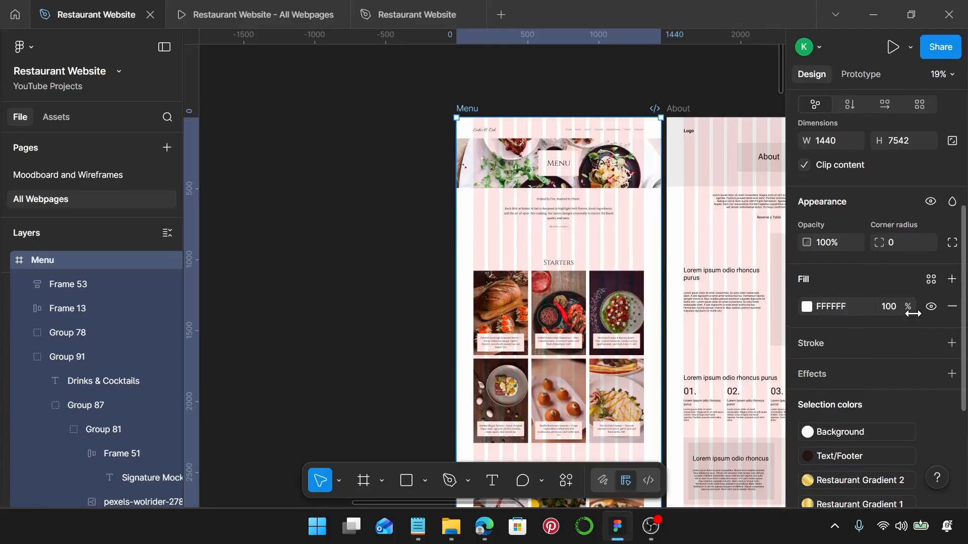
{"action": "left_click", "coordinate": [929, 280]}
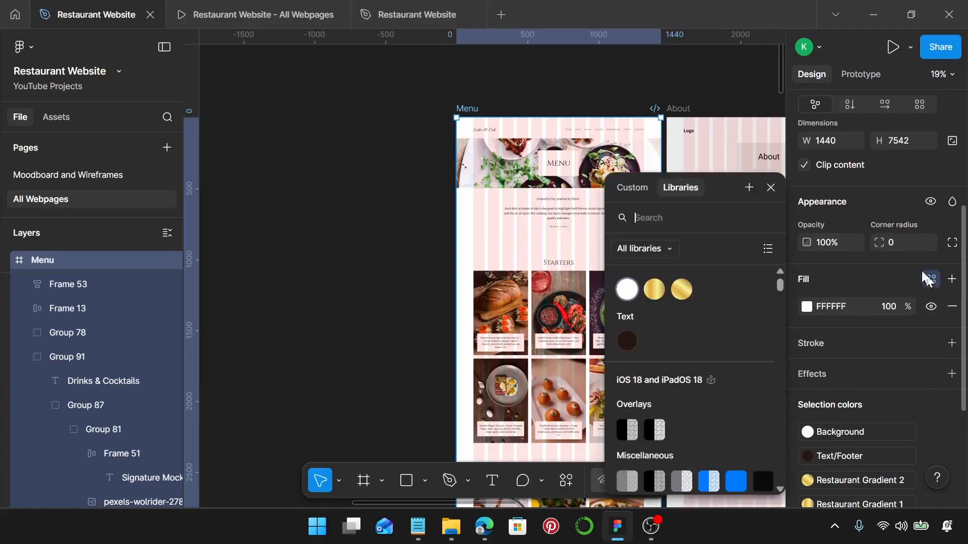
{"action": "left_click", "coordinate": [627, 290]}
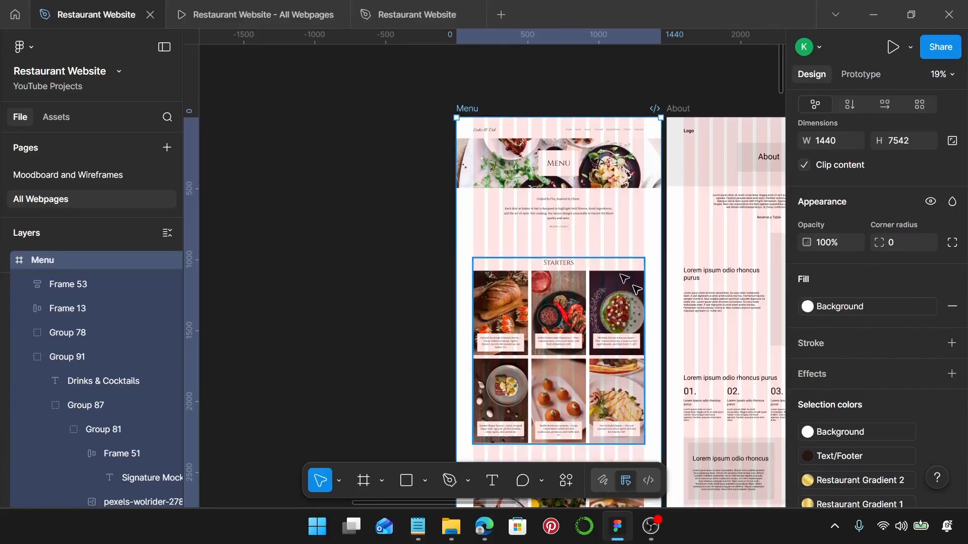
{"action": "left_click", "coordinate": [427, 162]}
{"action": "left_click", "coordinate": [482, 109]}
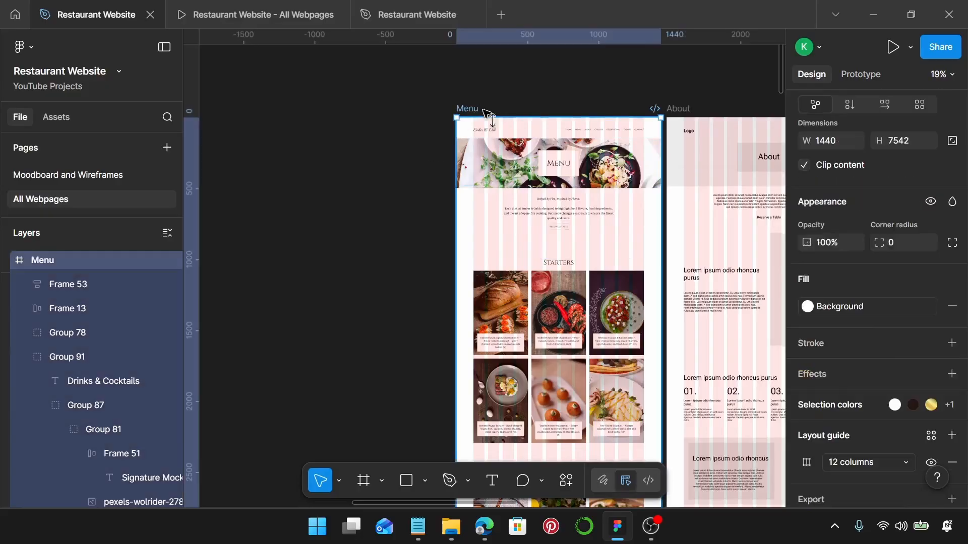
{"action": "scroll", "coordinate": [890, 327], "scroll_direction": "down", "scroll_amount": 1}
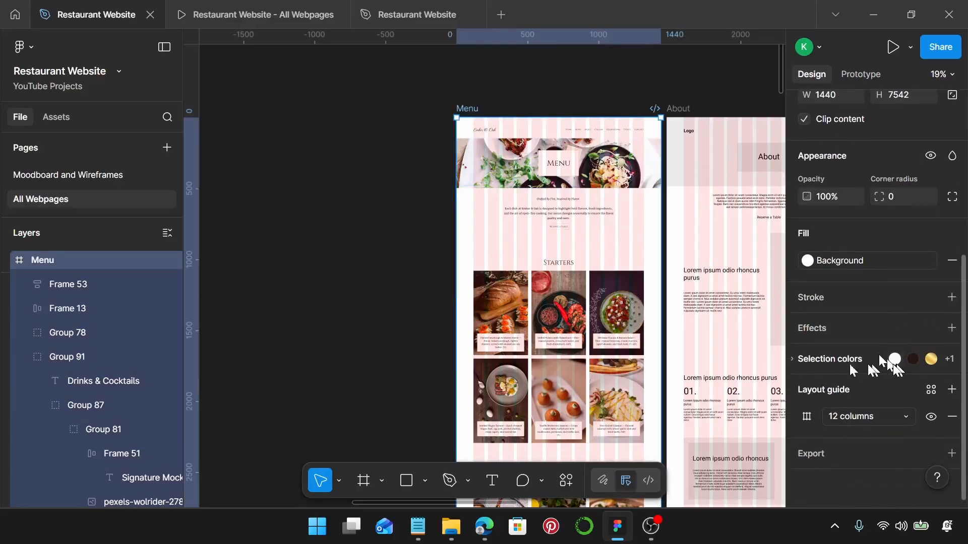
{"action": "left_click", "coordinate": [804, 360]}
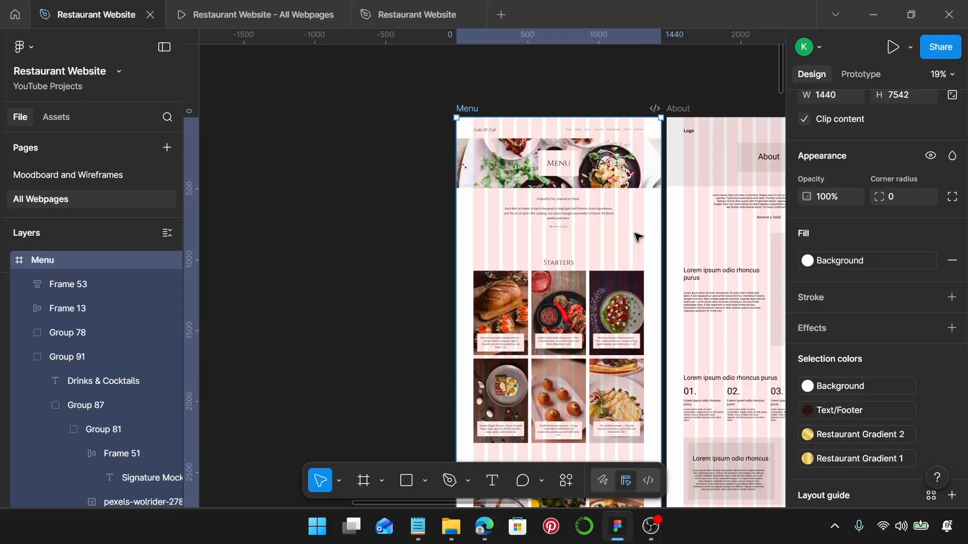
- Switch to the prototype preview and advance through the frames to the styled Menu page
{"action": "left_click", "coordinate": [208, 7]}
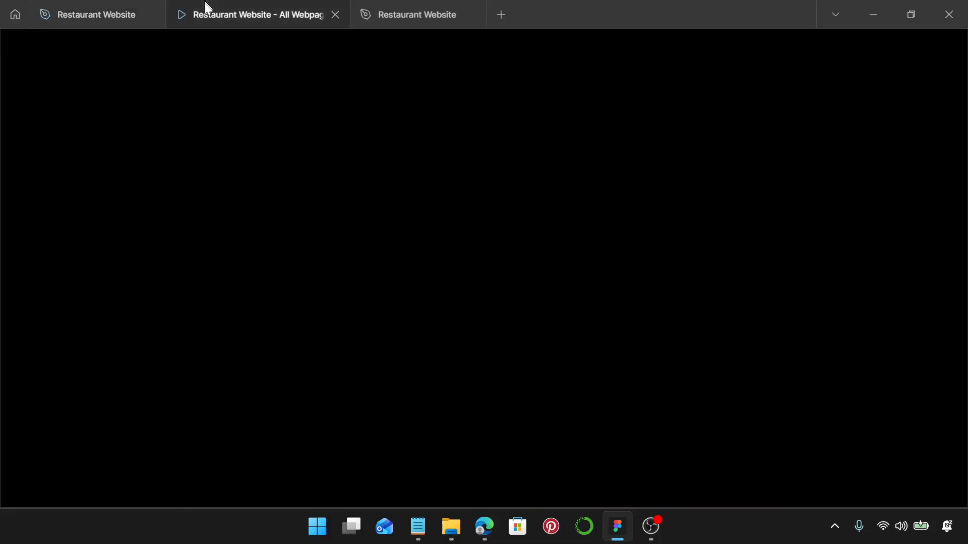
{"action": "key", "text": "Right"}
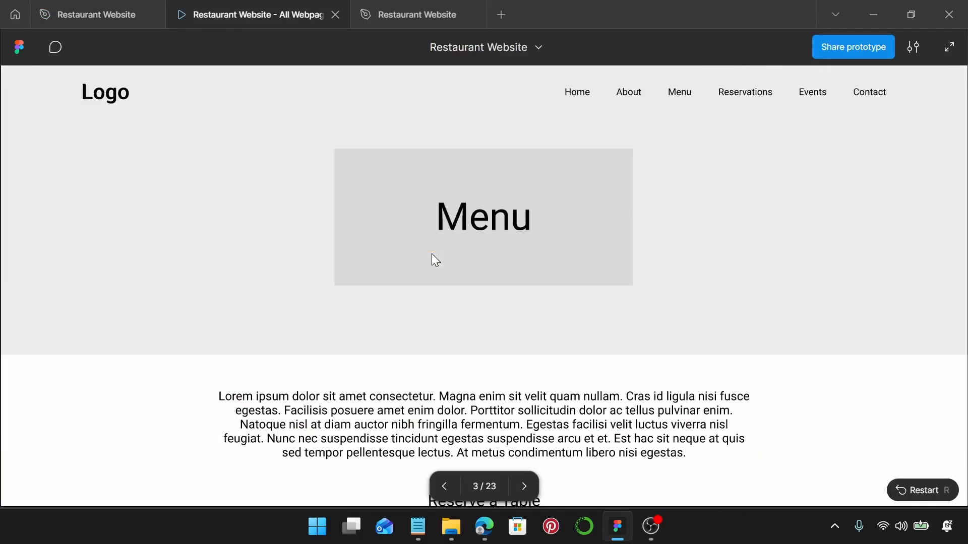
{"action": "key", "text": "Right"}
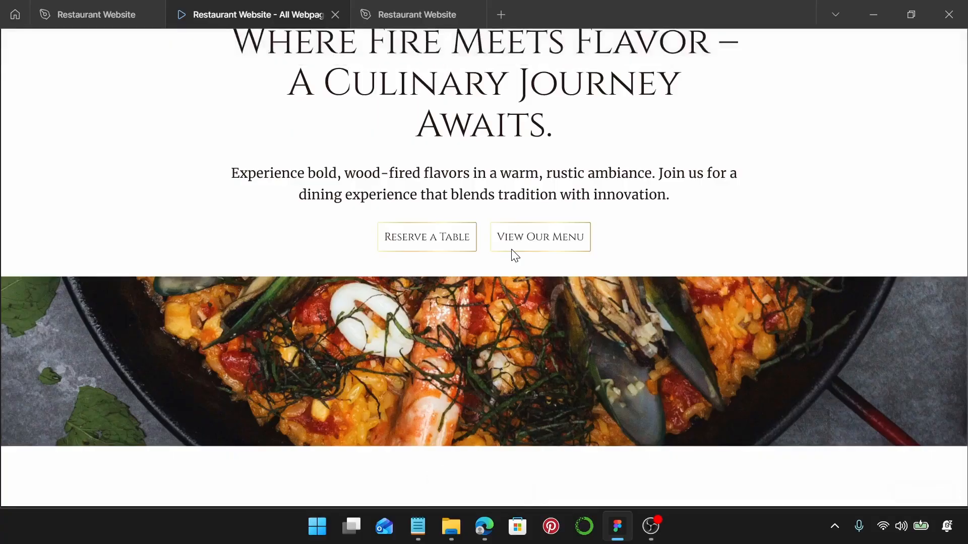
{"action": "key", "text": "Right"}
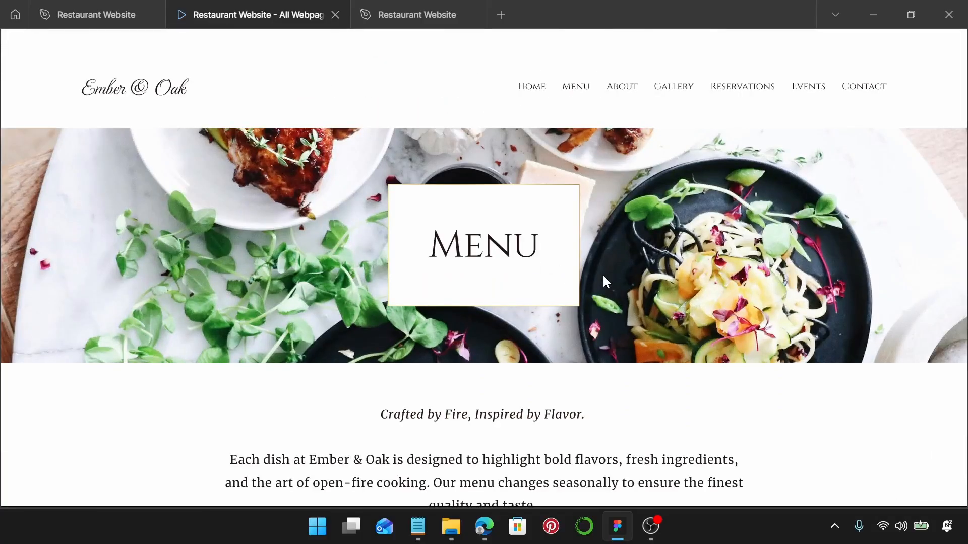
- Review the Menu page's hero, intro text, Starters and Mains cards in the prototype preview
{"action": "scroll", "coordinate": [687, 279], "scroll_direction": "down", "scroll_amount": 9}
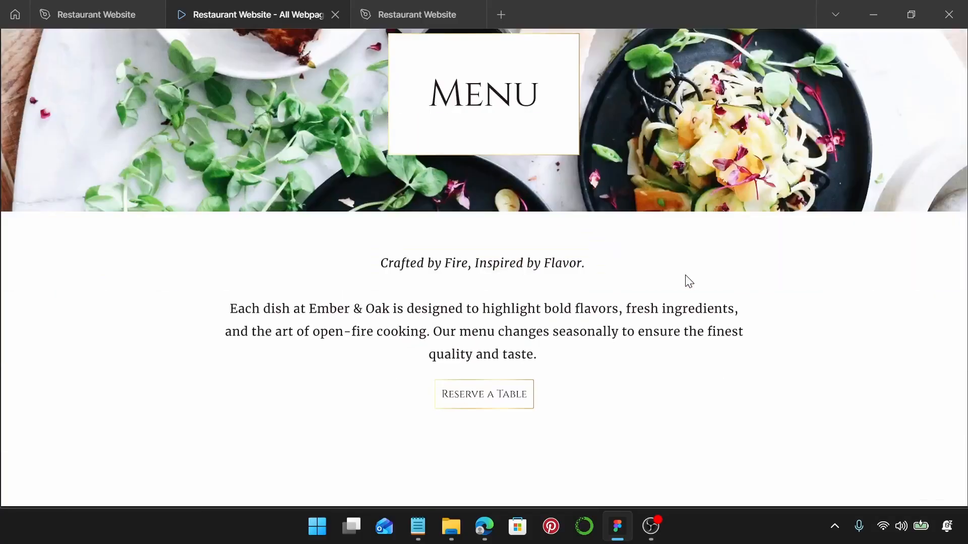
{"action": "scroll", "coordinate": [688, 280], "scroll_direction": "down", "scroll_amount": 7}
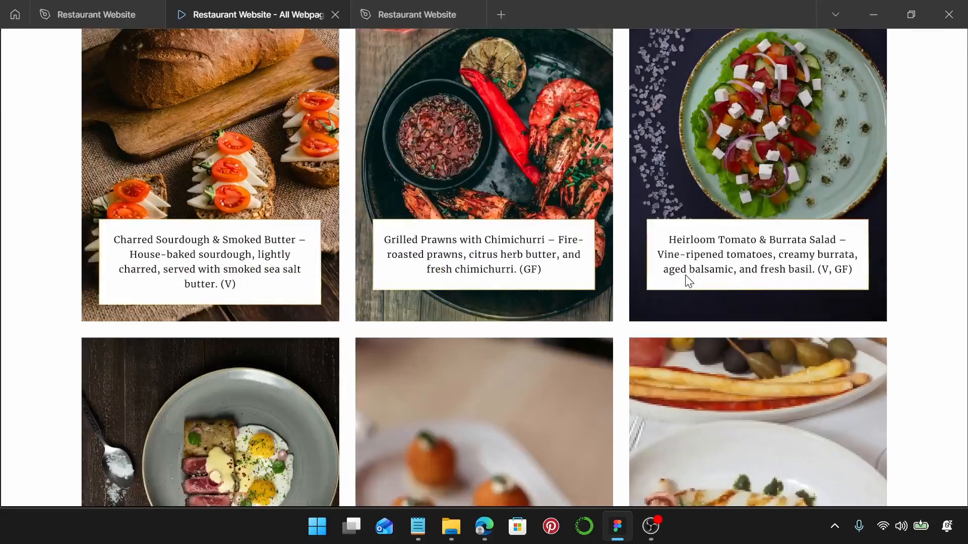
{"action": "scroll", "coordinate": [689, 280], "scroll_direction": "down", "scroll_amount": 3}
{"action": "scroll", "coordinate": [688, 280], "scroll_direction": "down", "scroll_amount": 7}
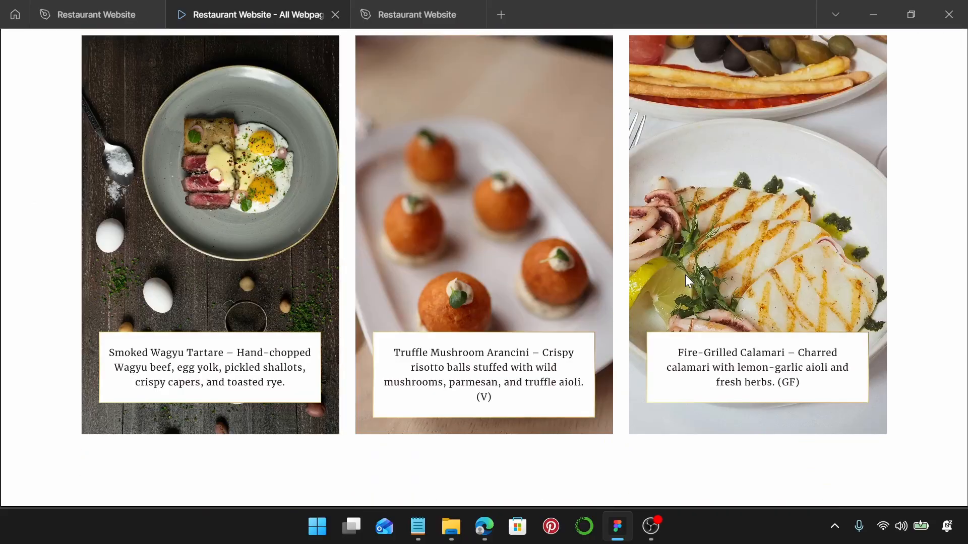
{"action": "scroll", "coordinate": [689, 281], "scroll_direction": "down", "scroll_amount": 8}
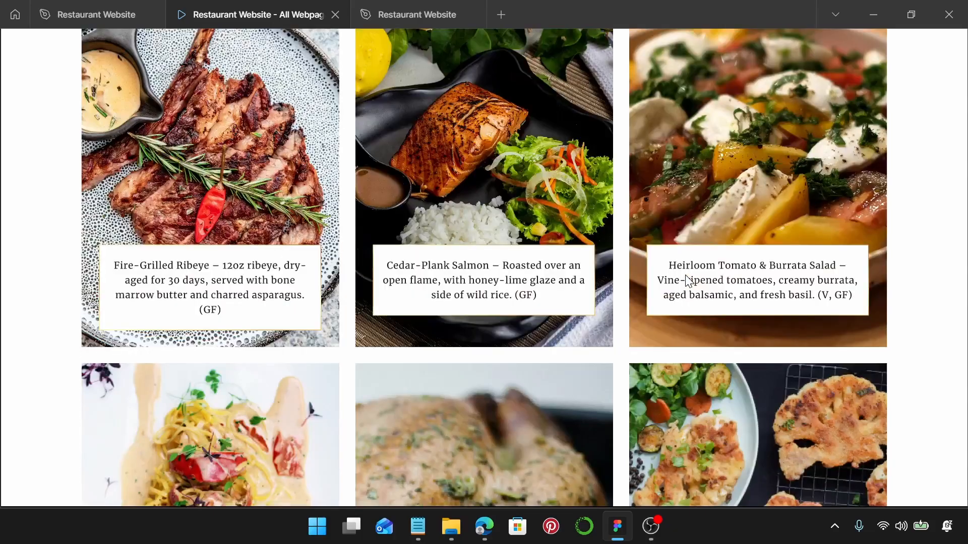
{"action": "scroll", "coordinate": [688, 280], "scroll_direction": "down", "scroll_amount": 8}
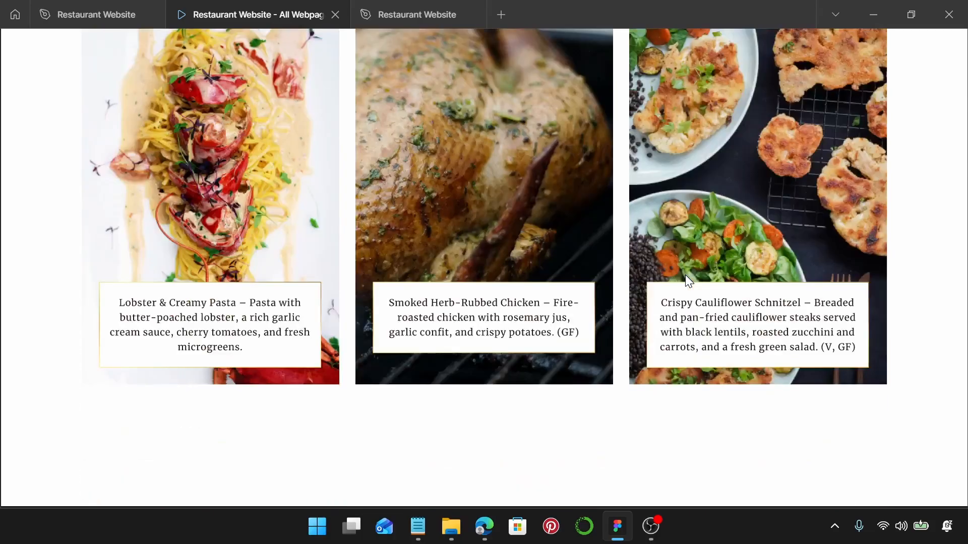
- Review the dessert cards, Drinks & Cocktails section, dietary note and footer in the preview, and return to the design file
{"action": "scroll", "coordinate": [689, 280], "scroll_direction": "down", "scroll_amount": 5}
{"action": "scroll", "coordinate": [686, 276], "scroll_direction": "down", "scroll_amount": 10}
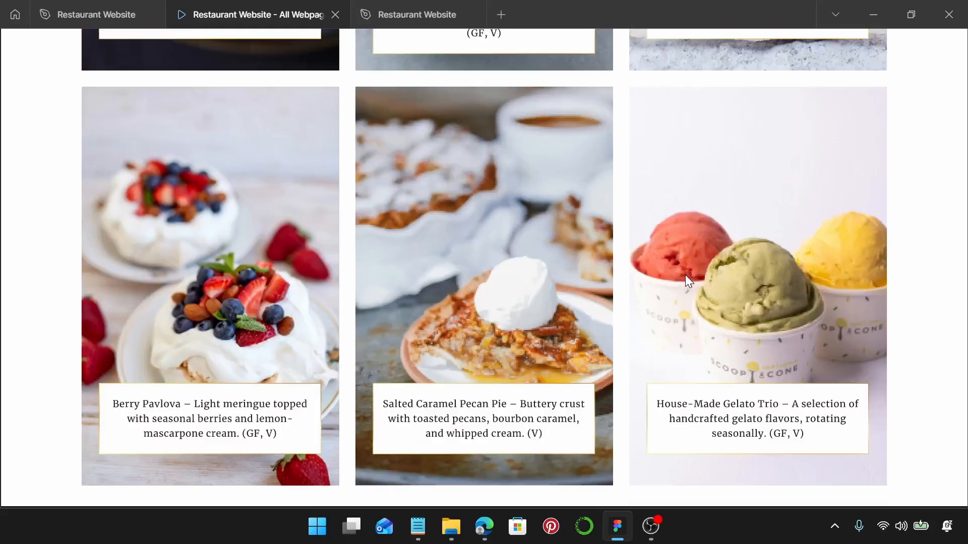
{"action": "scroll", "coordinate": [685, 274], "scroll_direction": "down", "scroll_amount": 5}
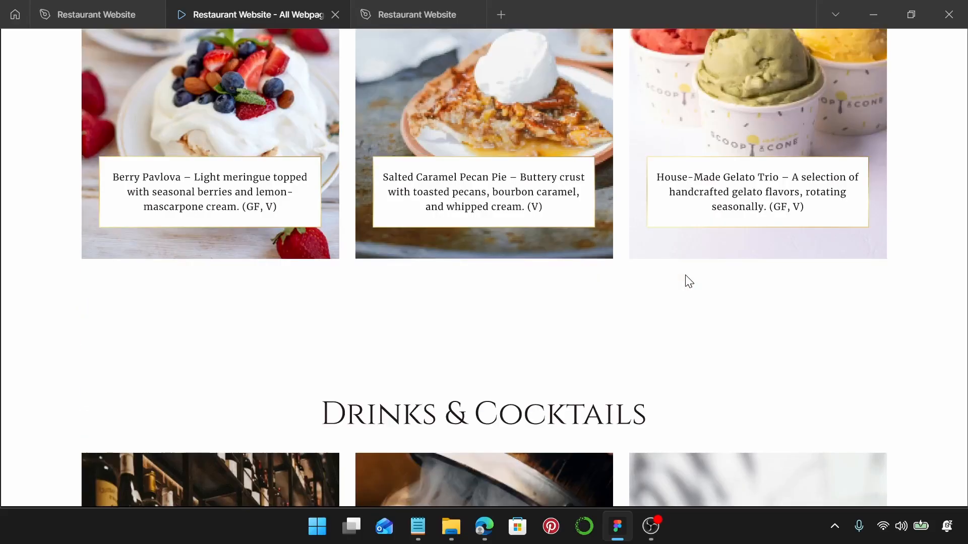
{"action": "scroll", "coordinate": [689, 281], "scroll_direction": "down", "scroll_amount": 8}
{"action": "scroll", "coordinate": [688, 281], "scroll_direction": "down", "scroll_amount": 6}
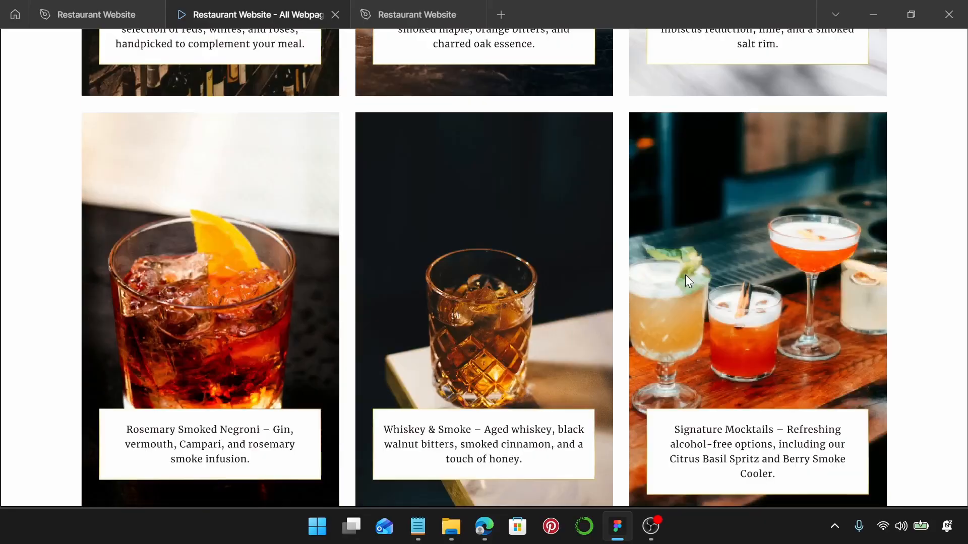
{"action": "scroll", "coordinate": [686, 275], "scroll_direction": "down", "scroll_amount": 3}
{"action": "scroll", "coordinate": [689, 281], "scroll_direction": "down", "scroll_amount": 5}
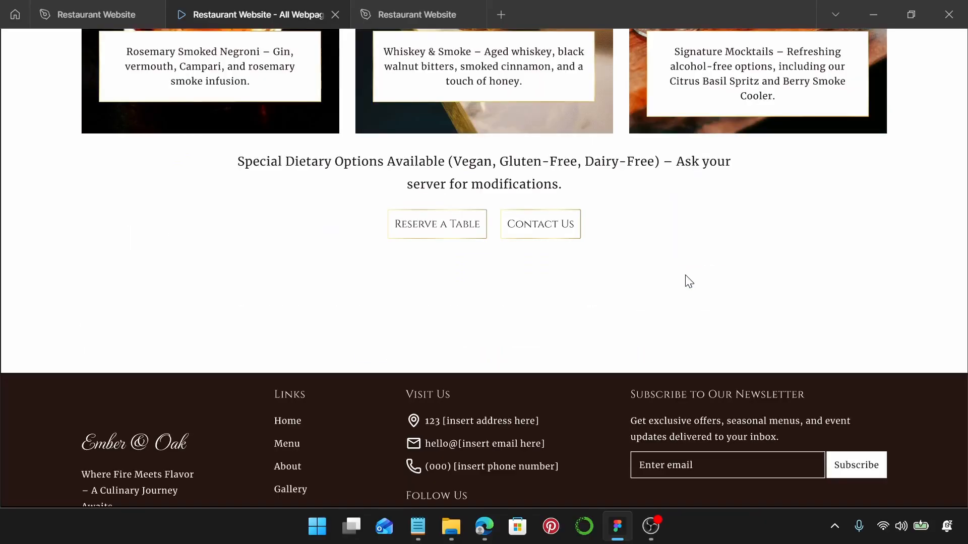
{"action": "scroll", "coordinate": [689, 281], "scroll_direction": "down", "scroll_amount": 3}
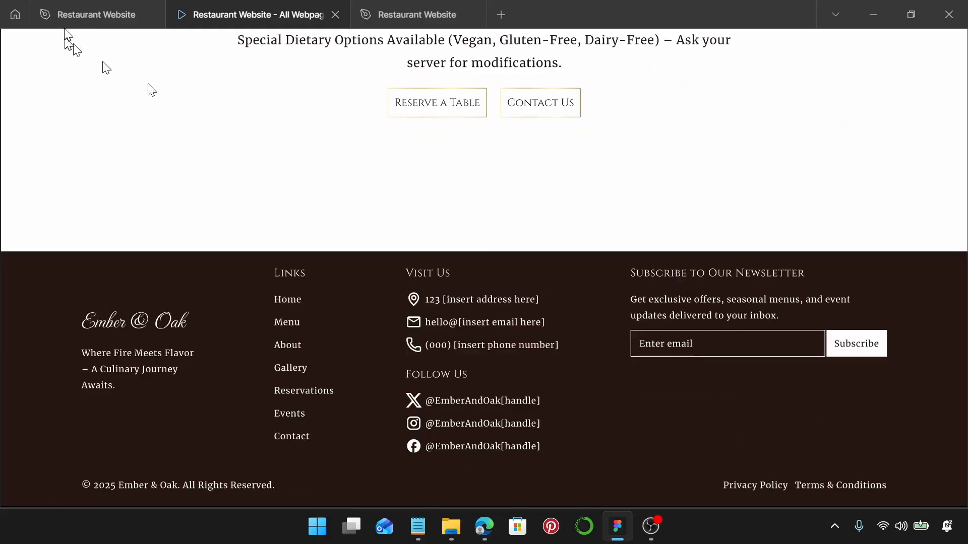
{"action": "left_click", "coordinate": [91, 2]}
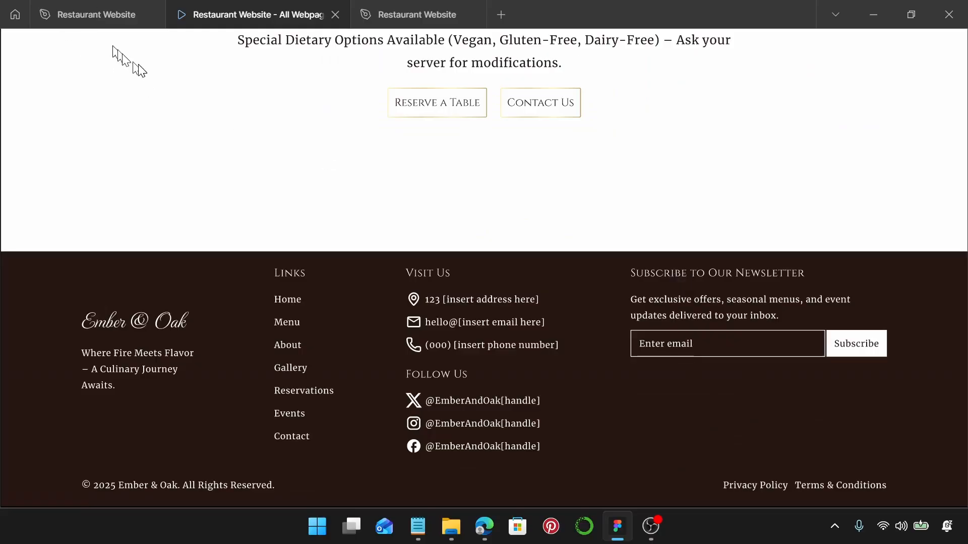